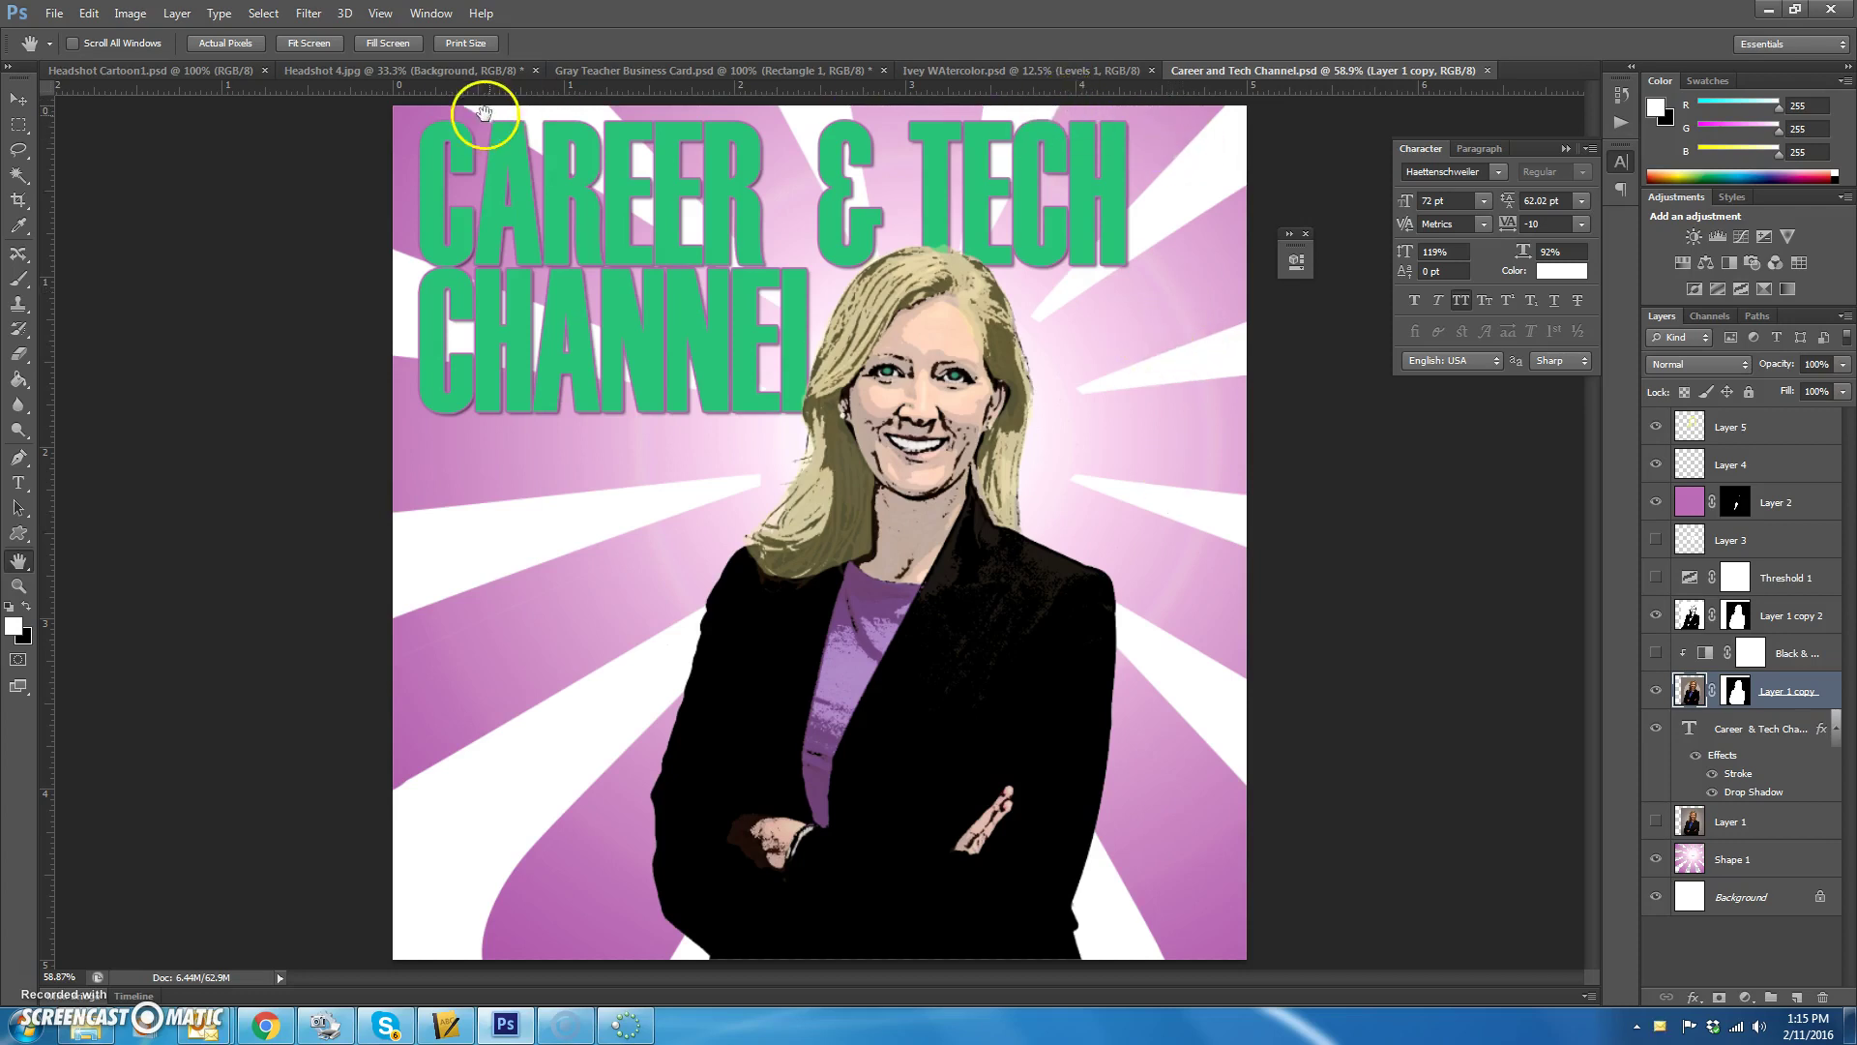
Step: Create a 5 × 5 inch RGB document at 300 pixels/inch named "My Logo" and add an empty layer above the background
left_click(53, 13)
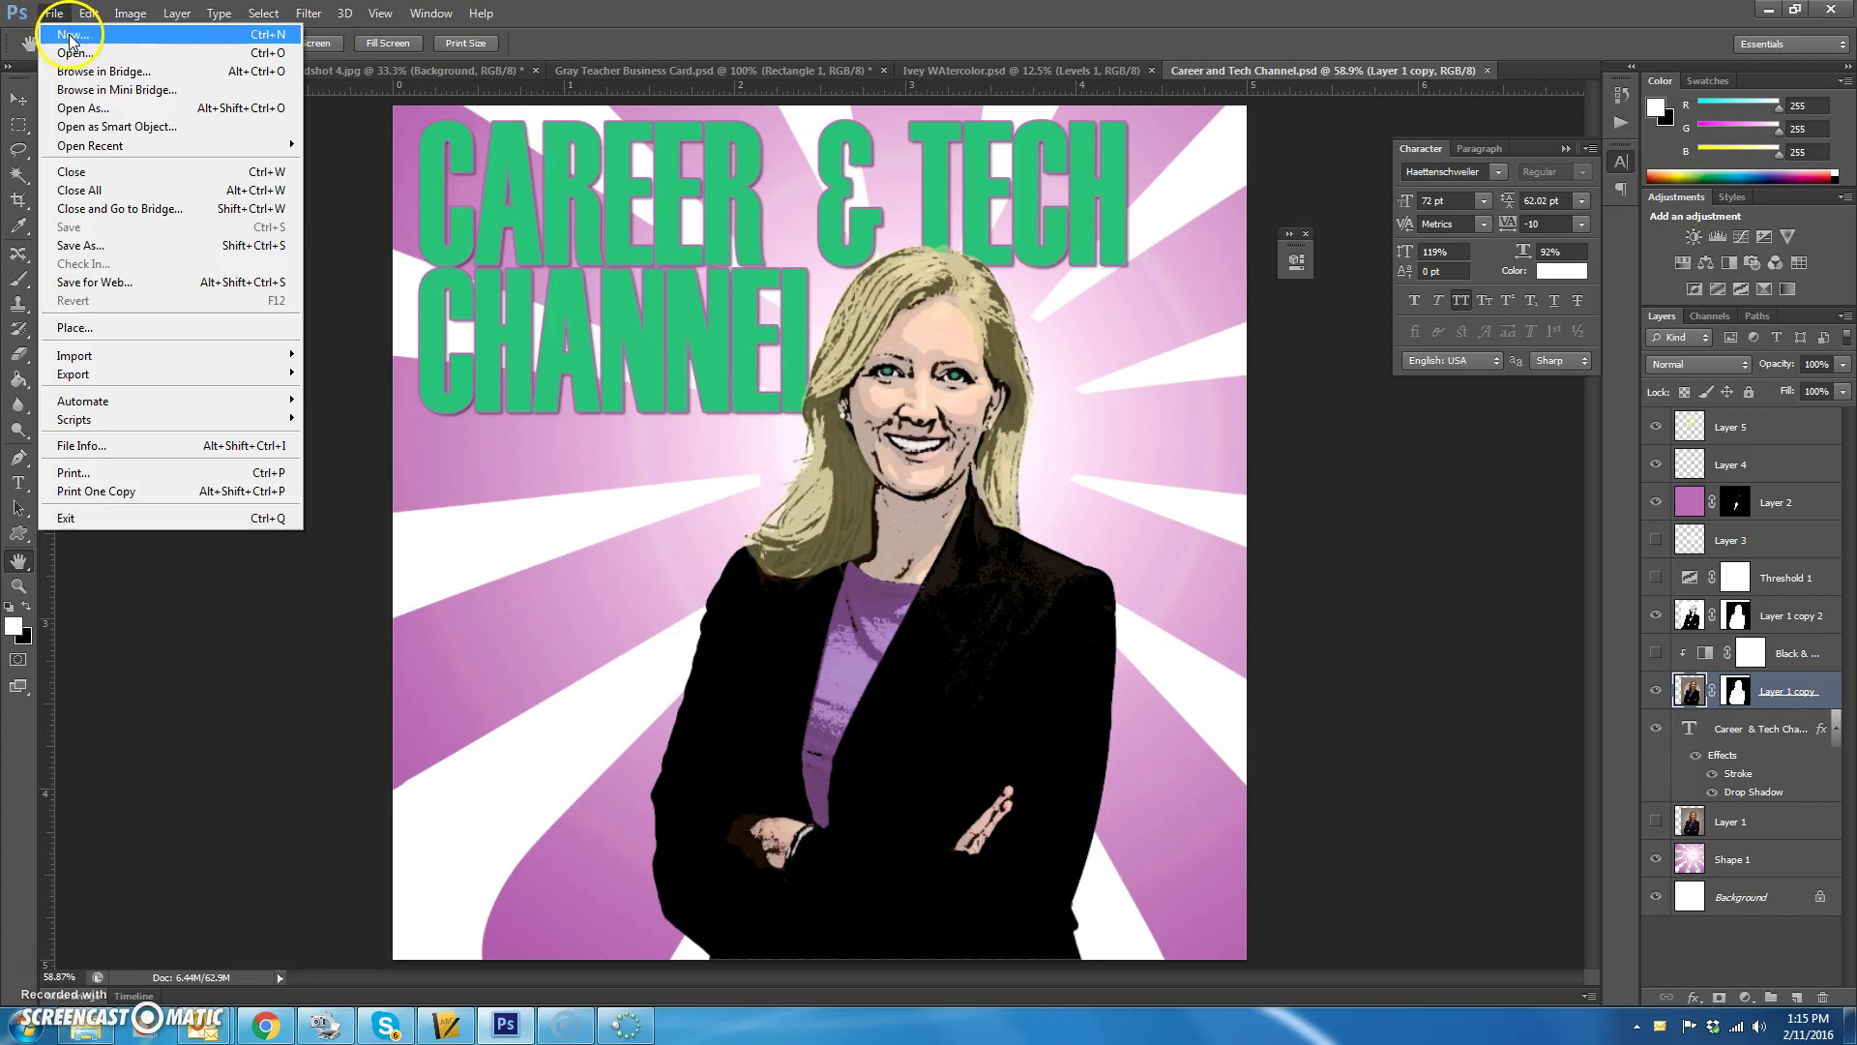
left_click(70, 36)
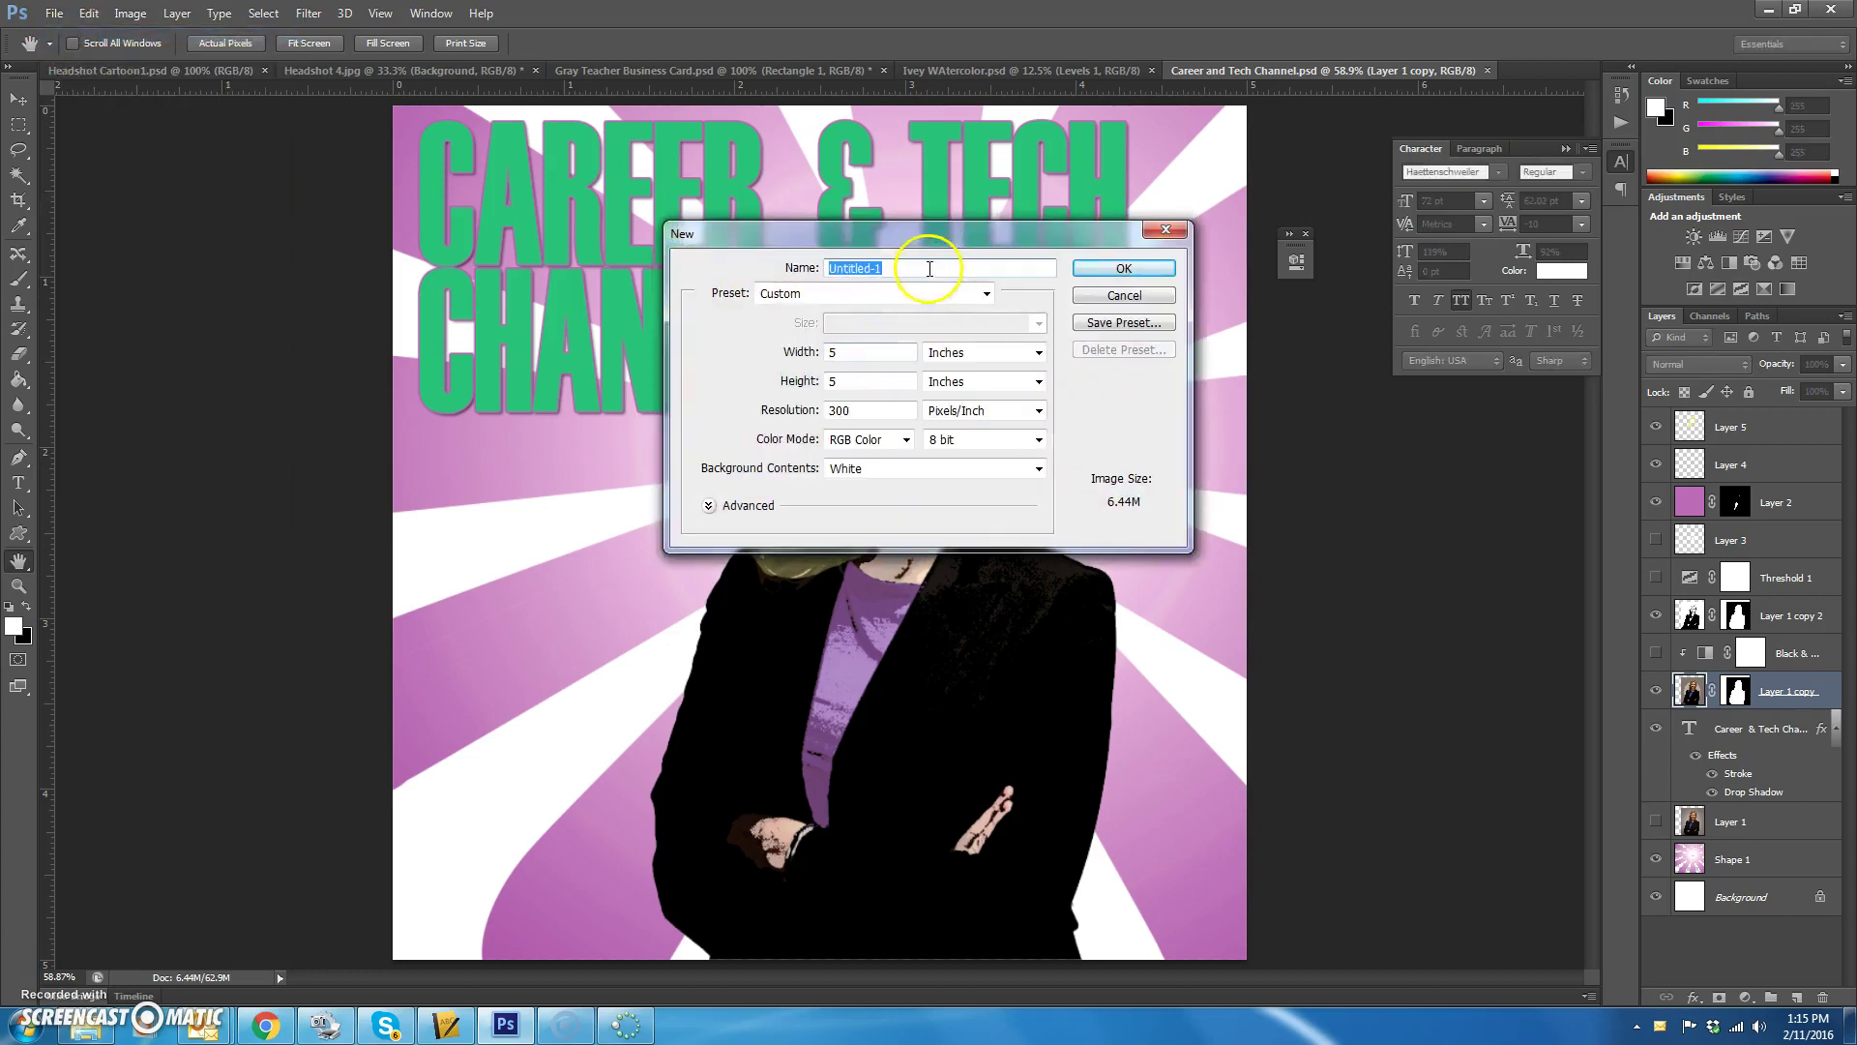
type("My Logo")
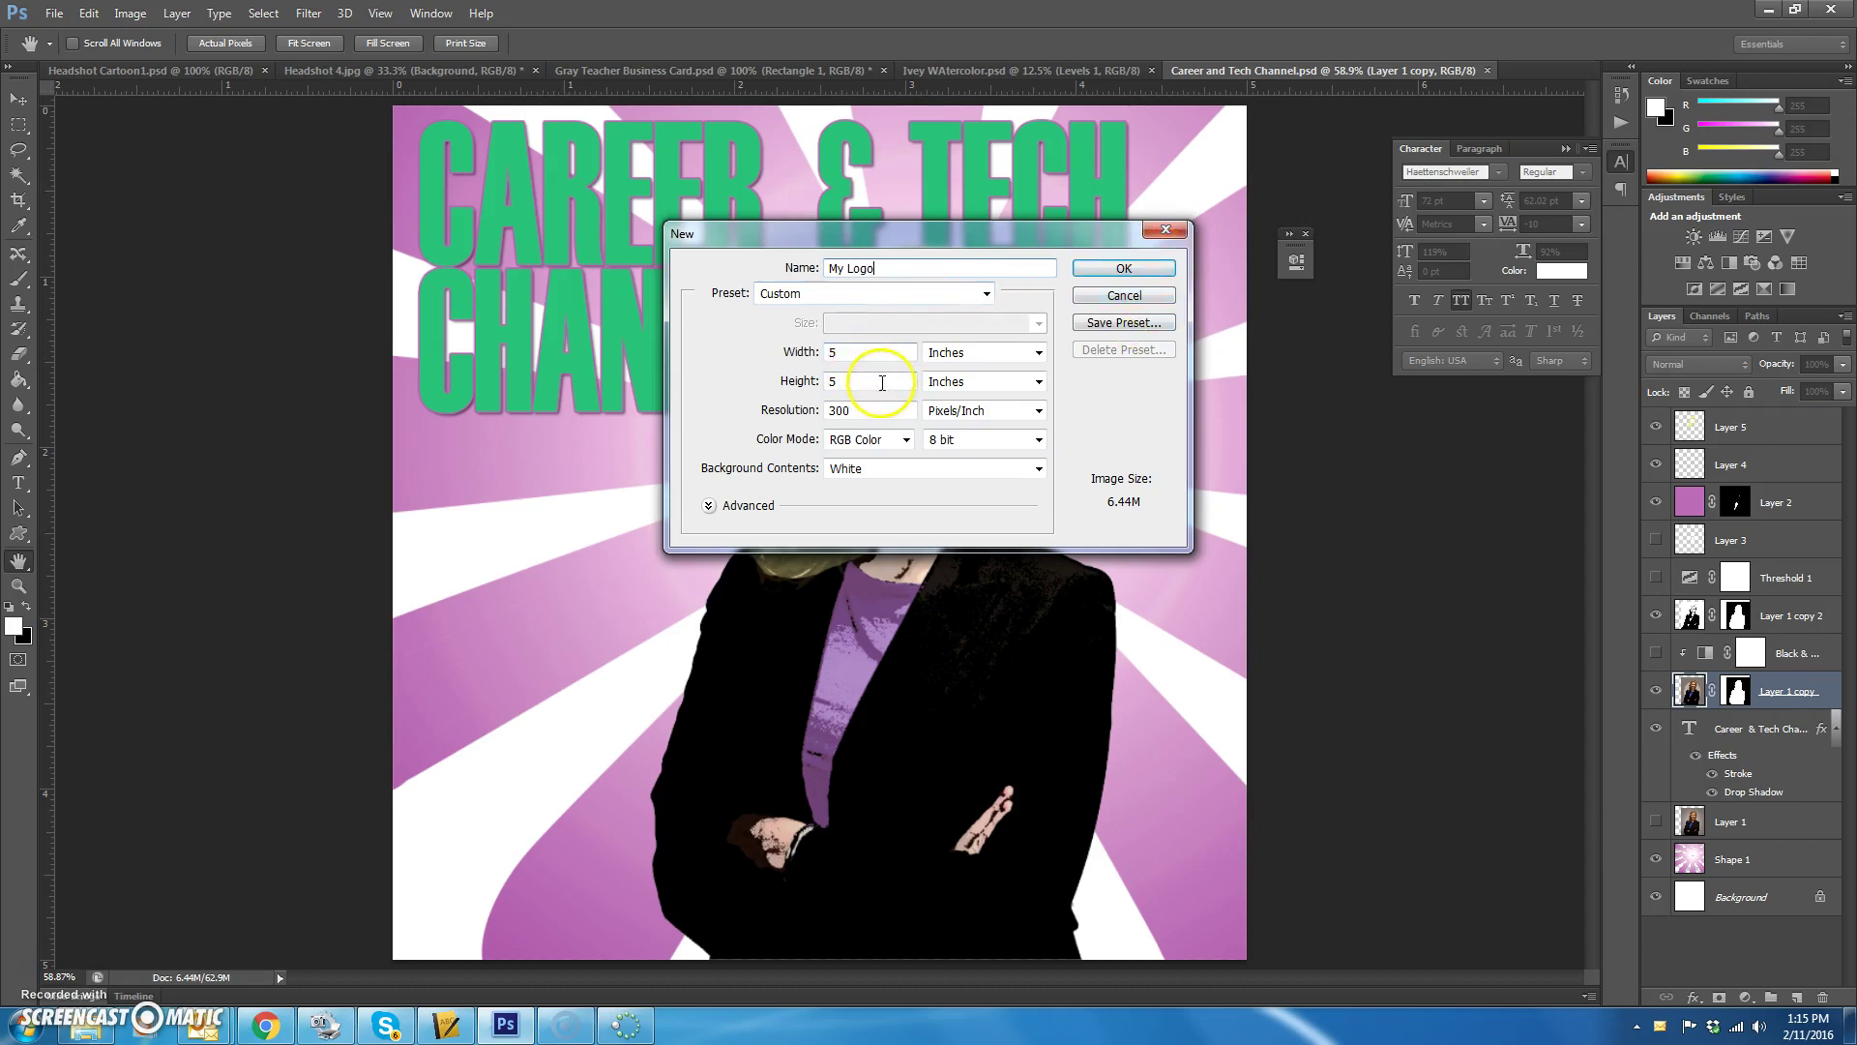
left_click(1125, 268)
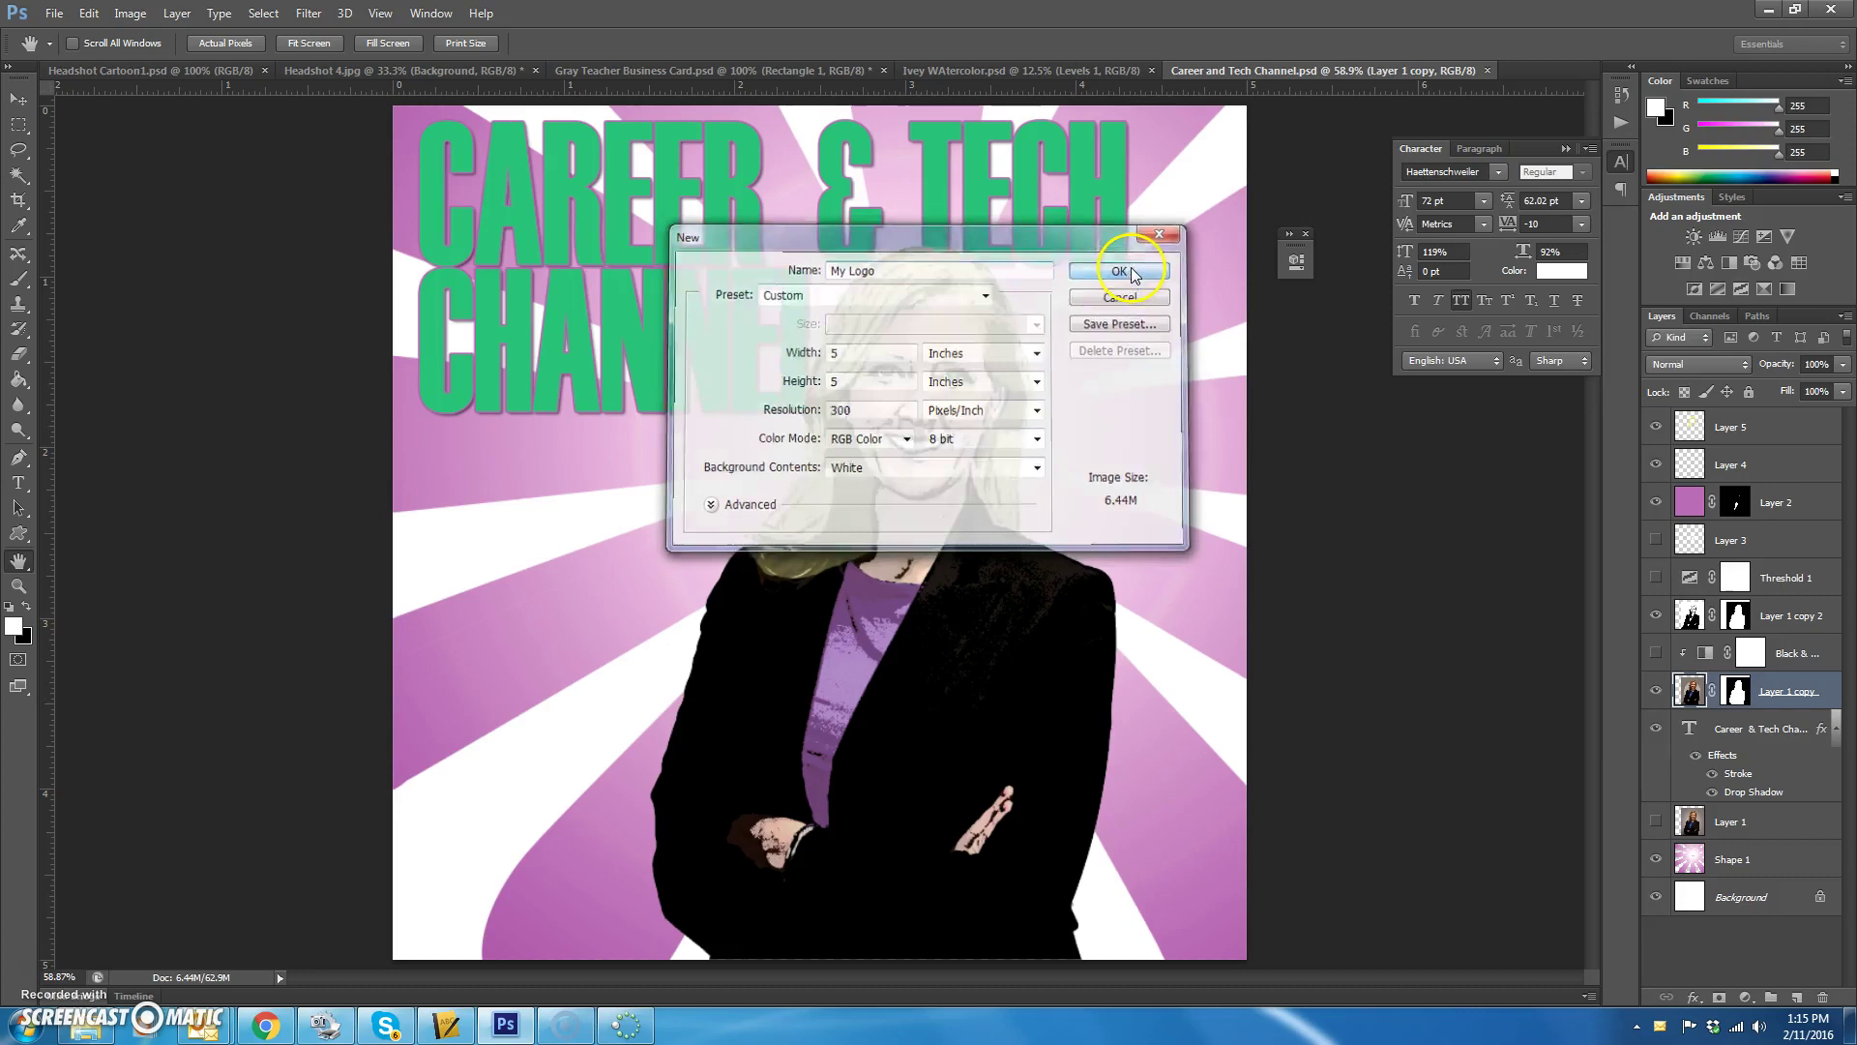
left_click(1797, 997)
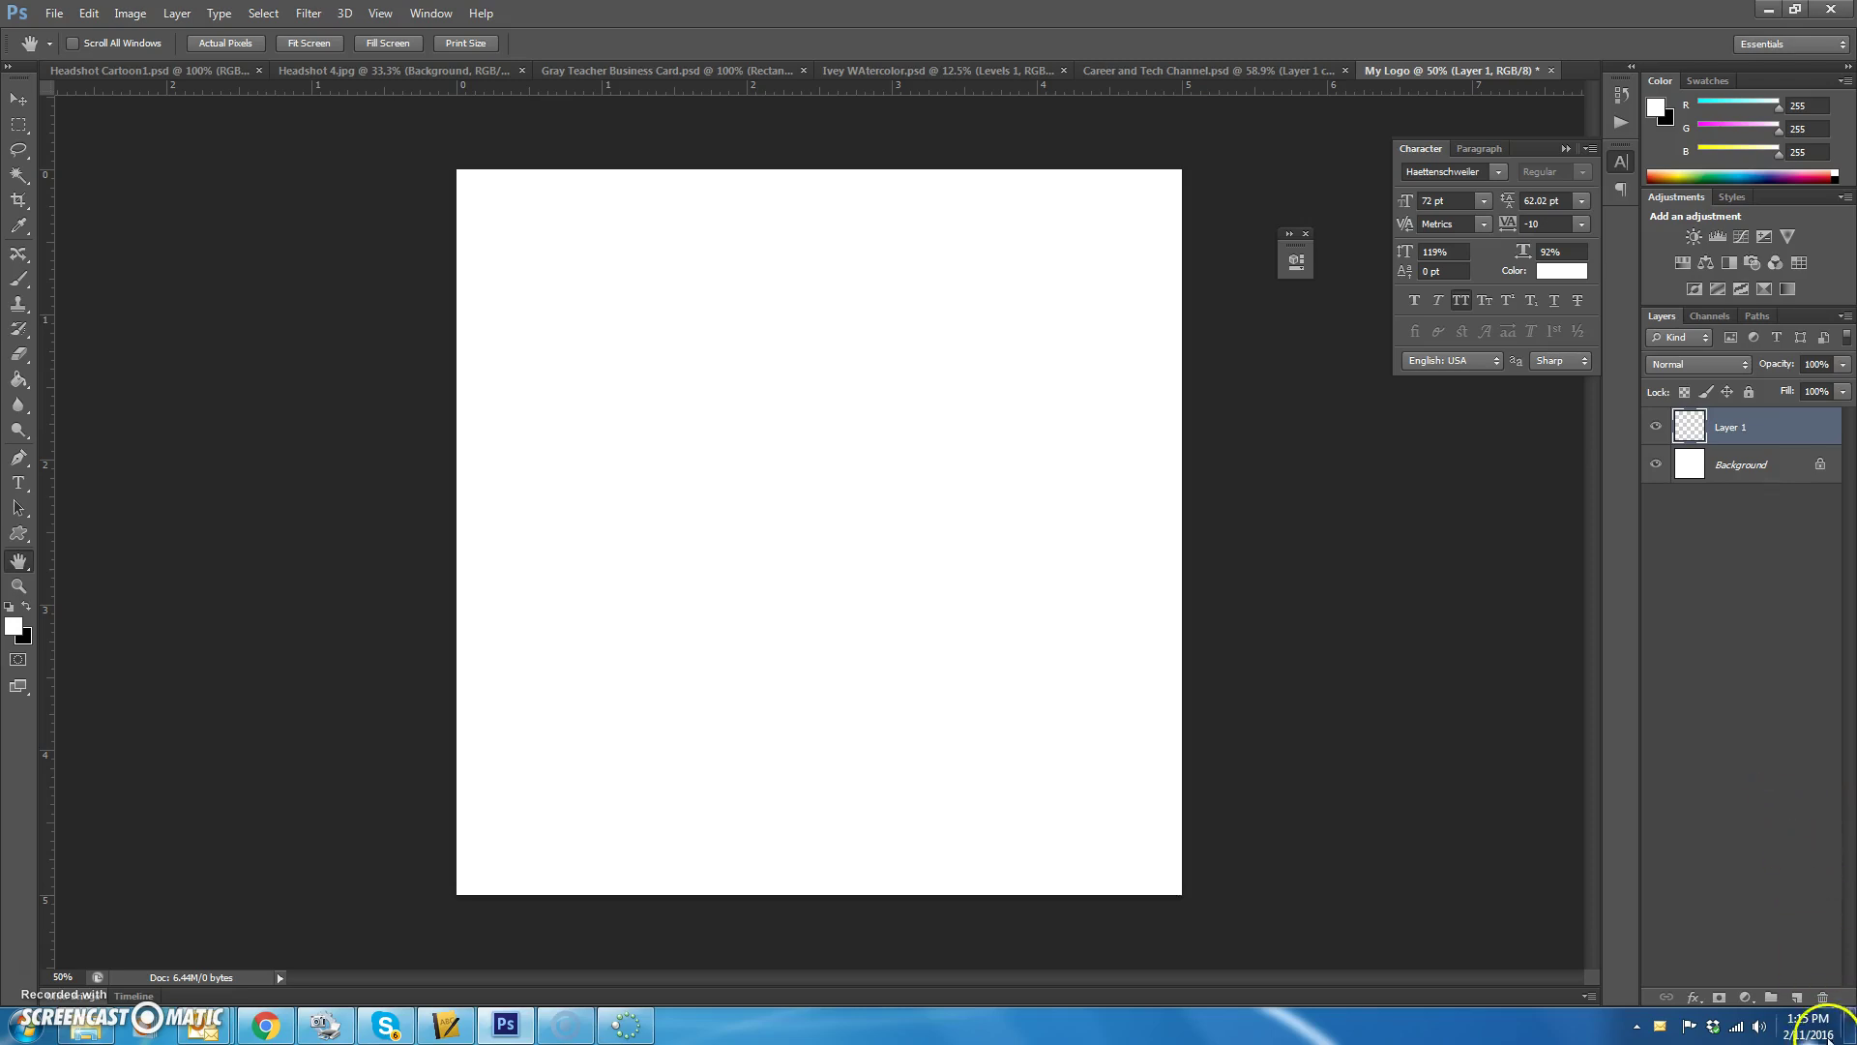
Step: Draw the twelve-petal burst custom shape over the whole canvas, about 1770 px wide and 1840 px high
left_click(19, 533)
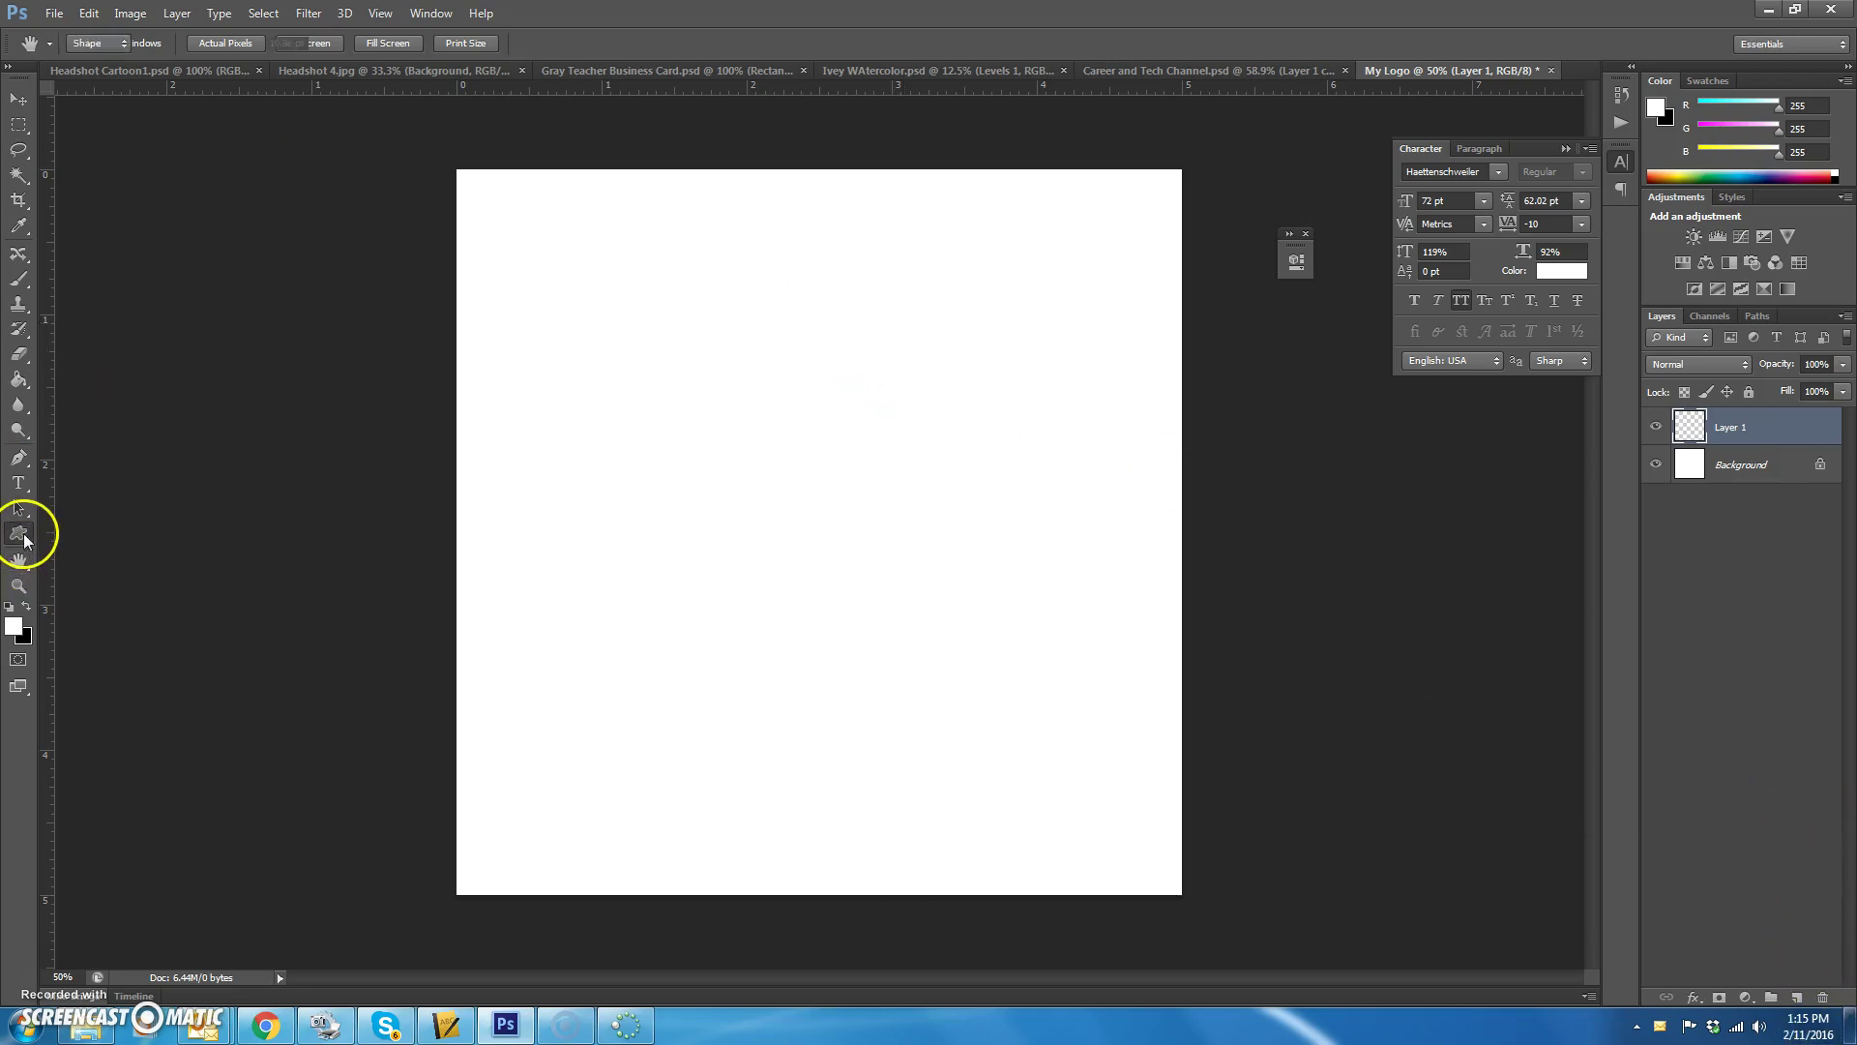
left_click(160, 622)
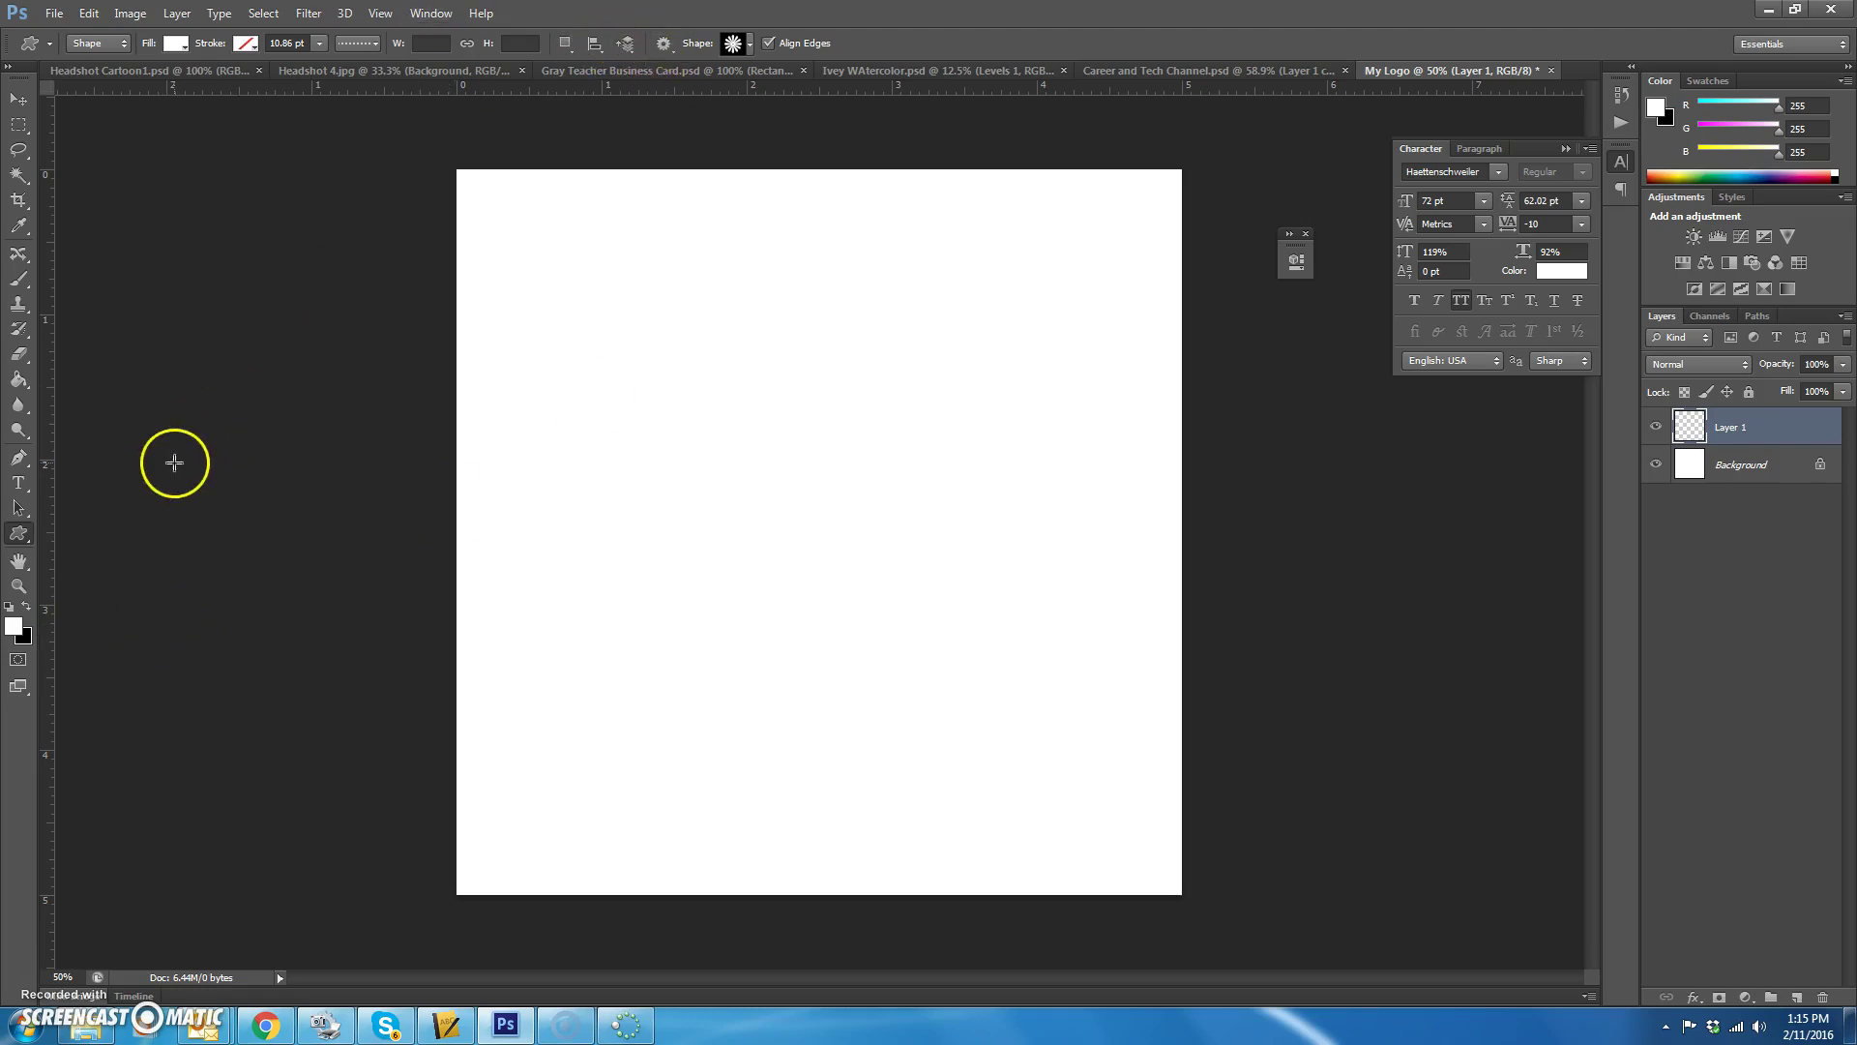
left_click(21, 535)
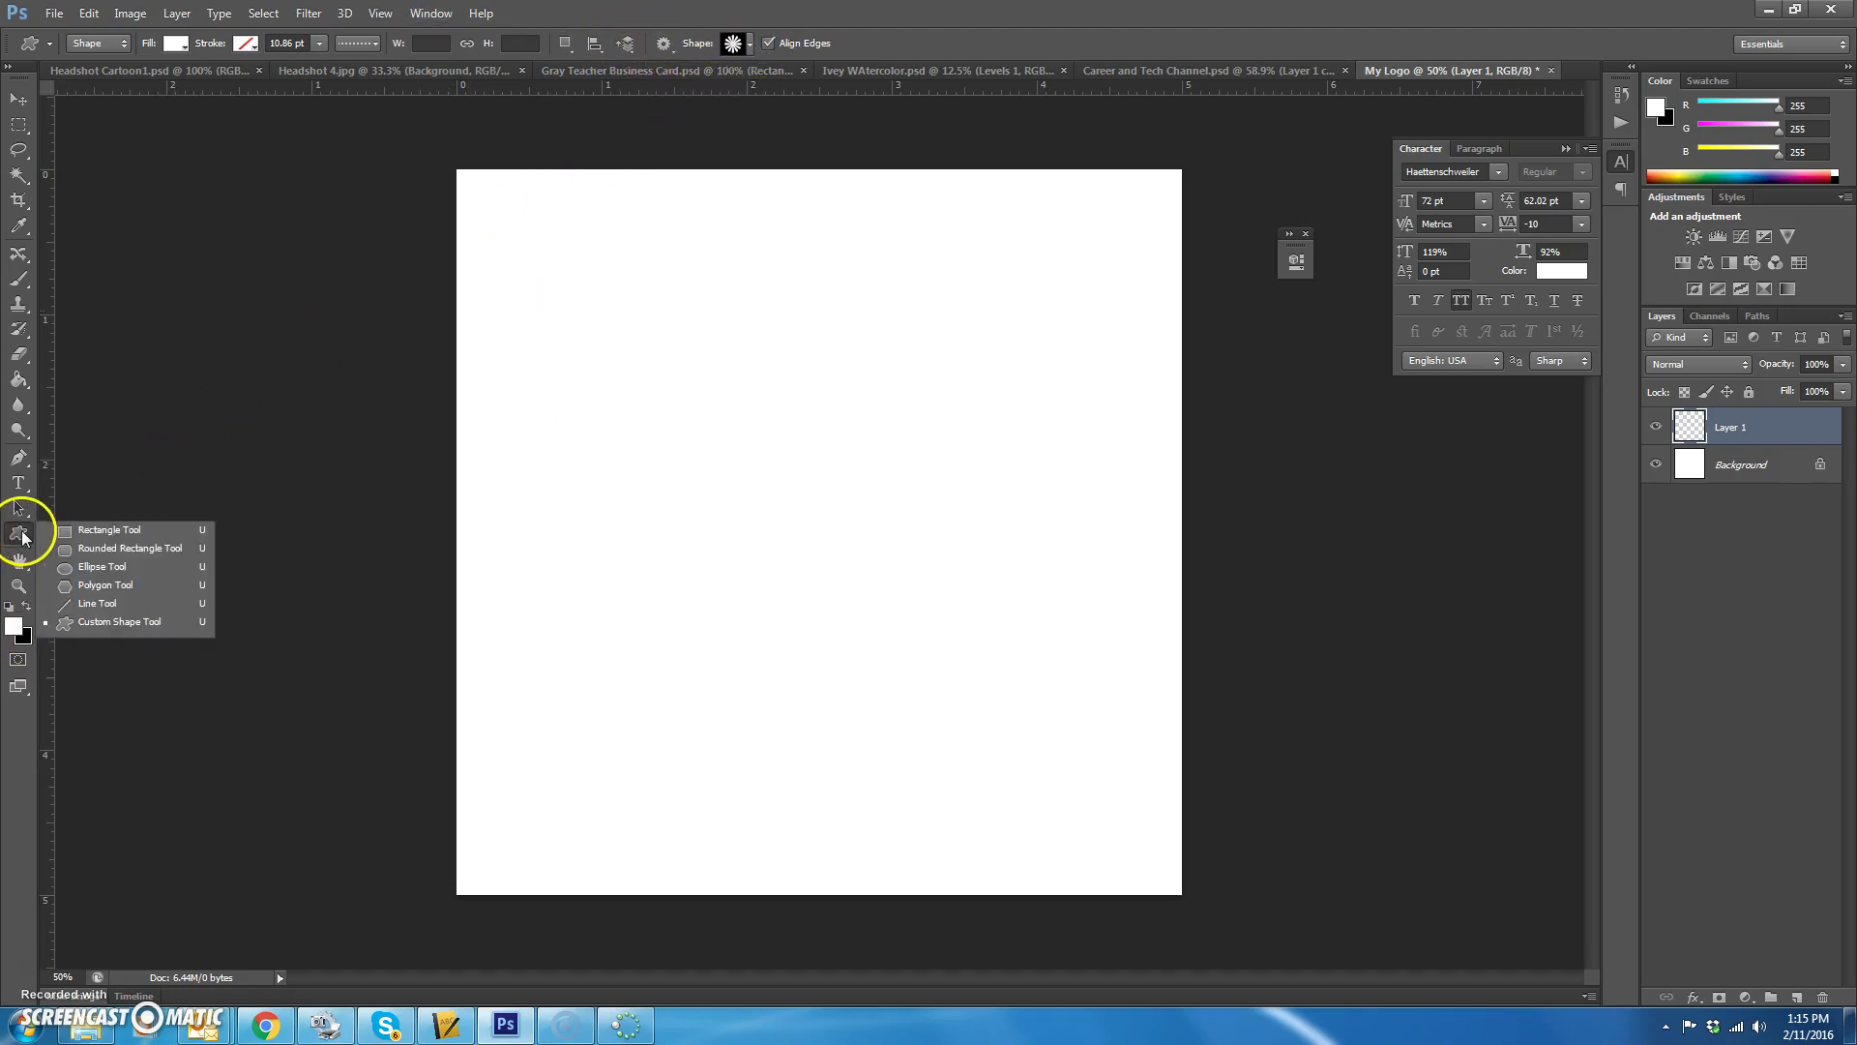
left_click(122, 624)
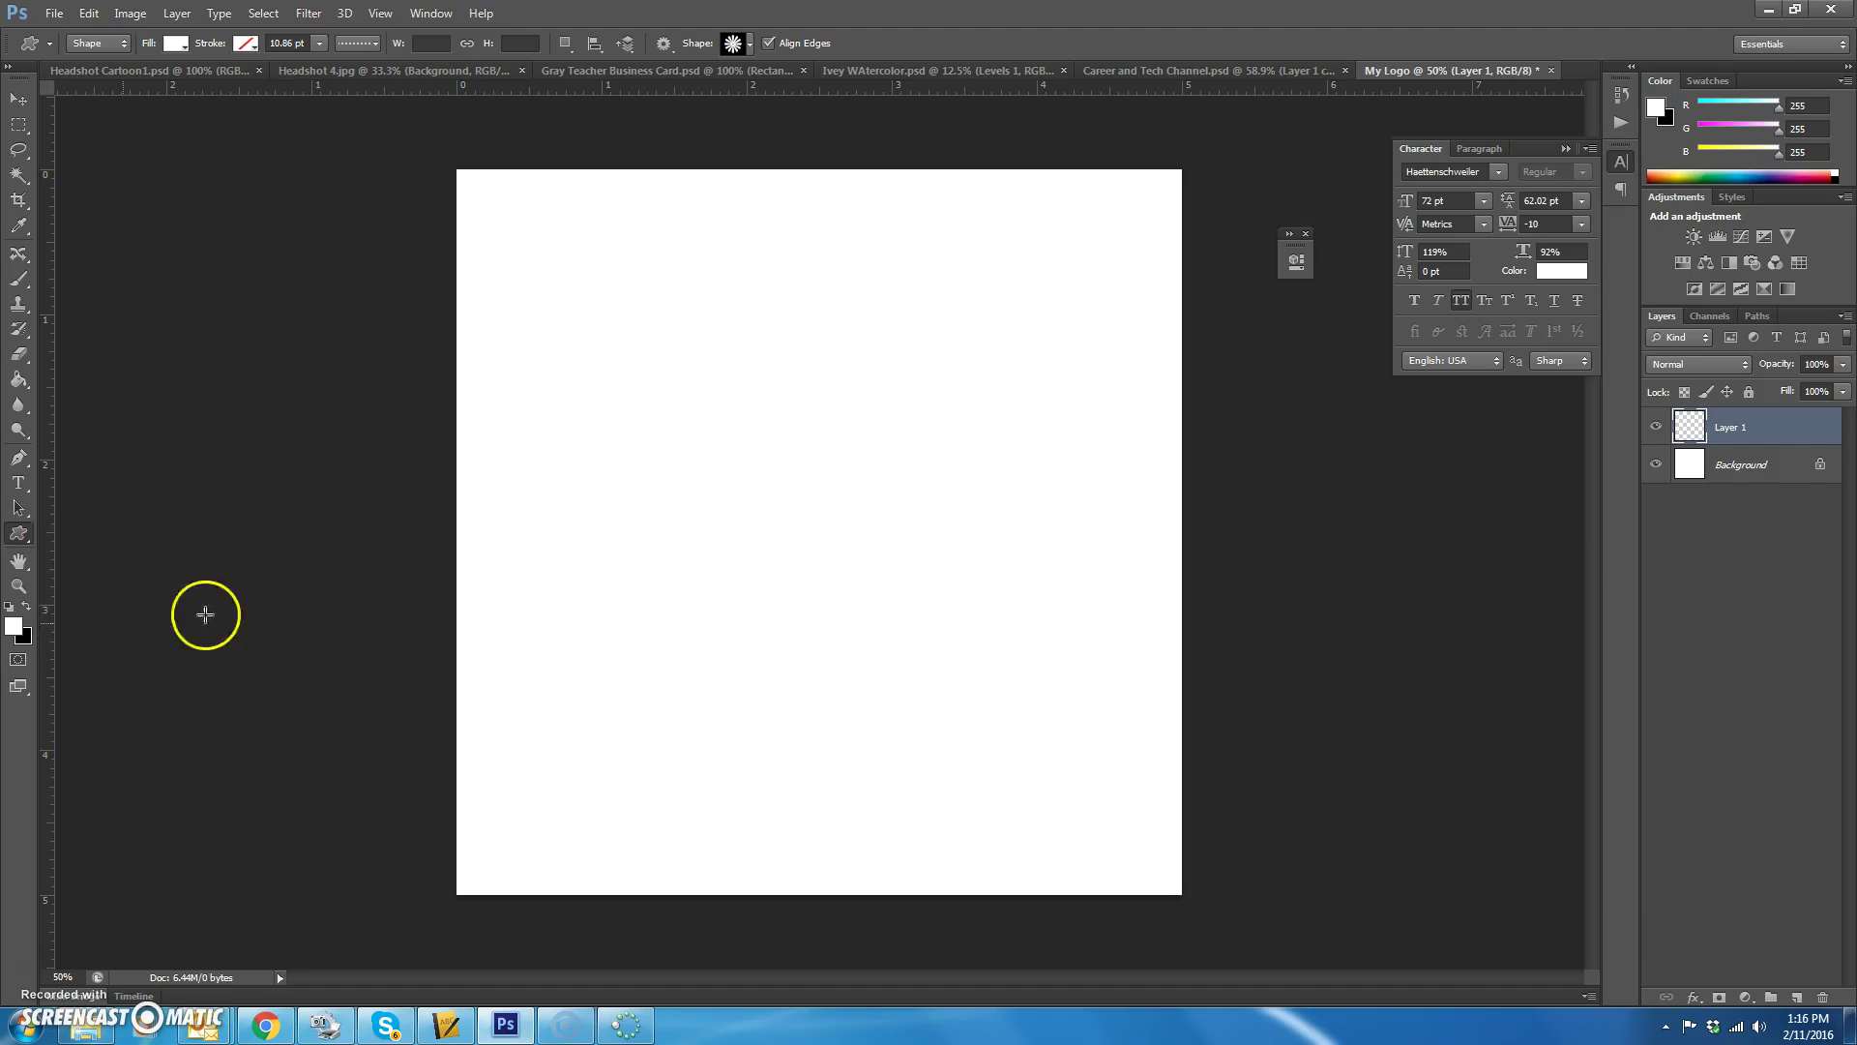
left_click(749, 43)
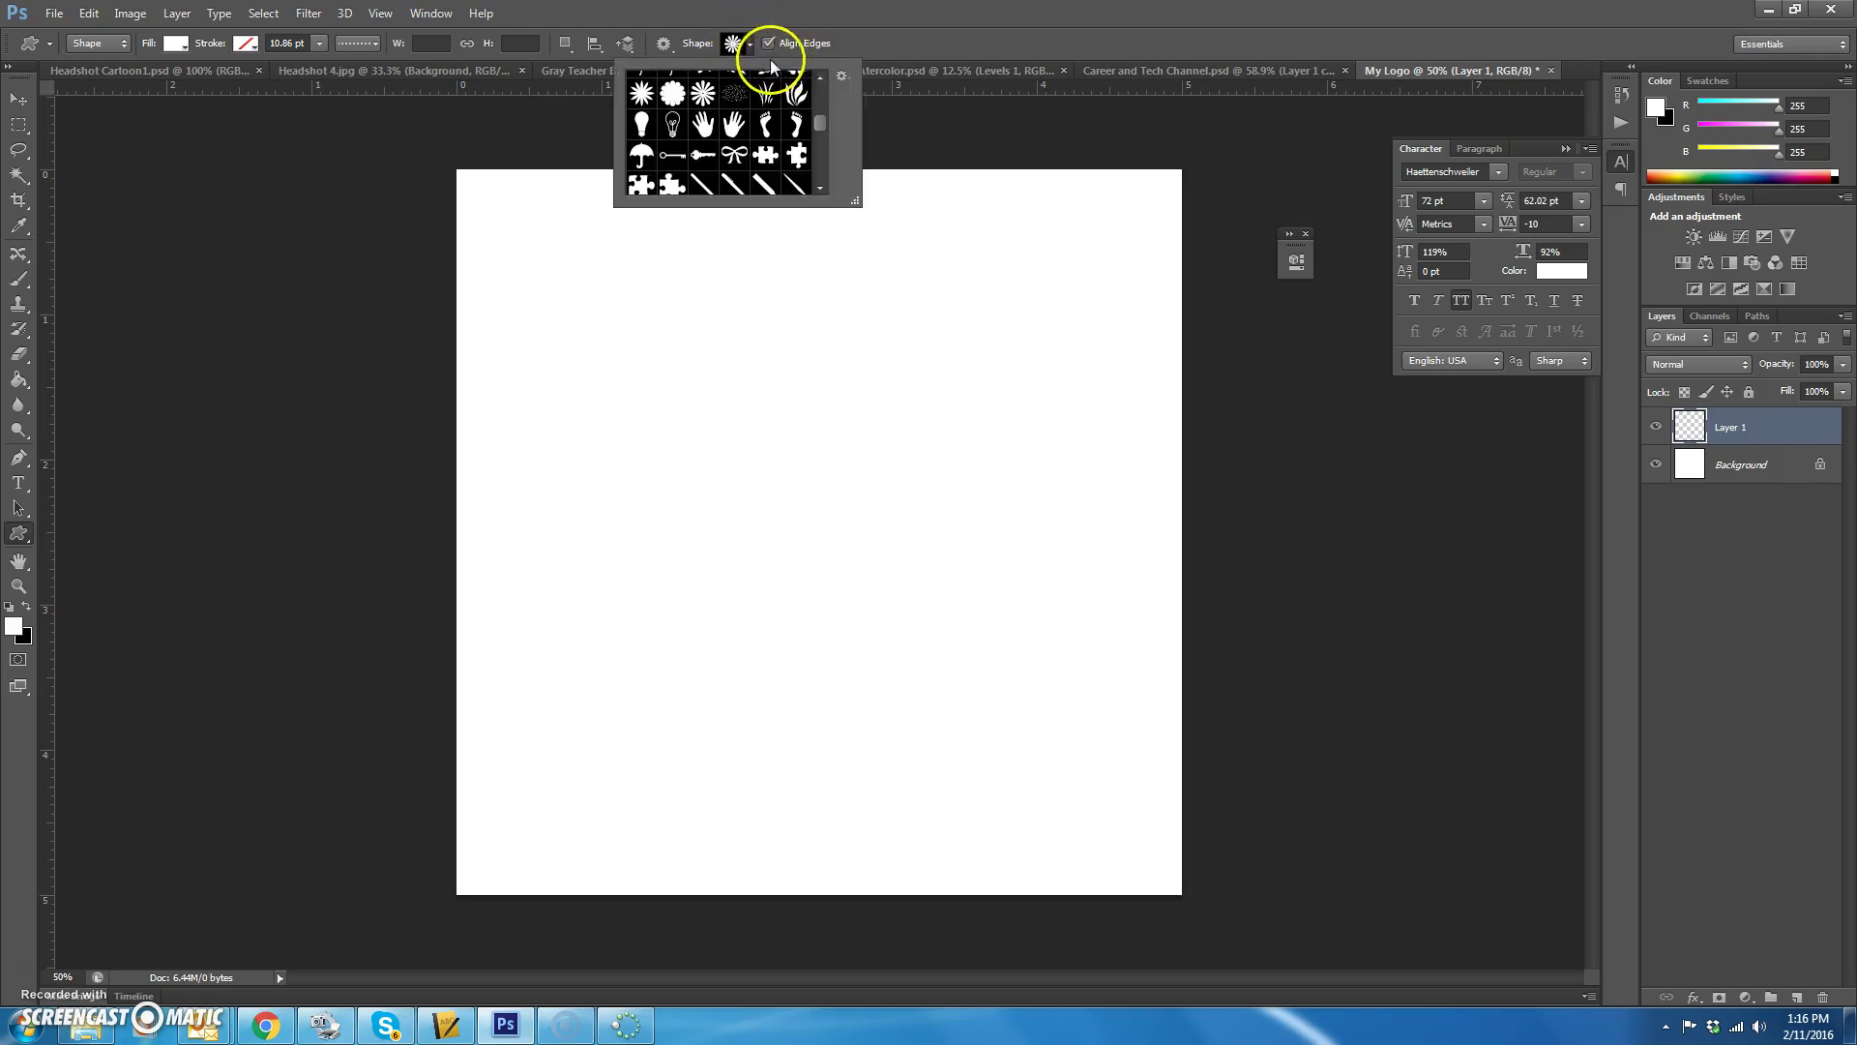
left_click(844, 75)
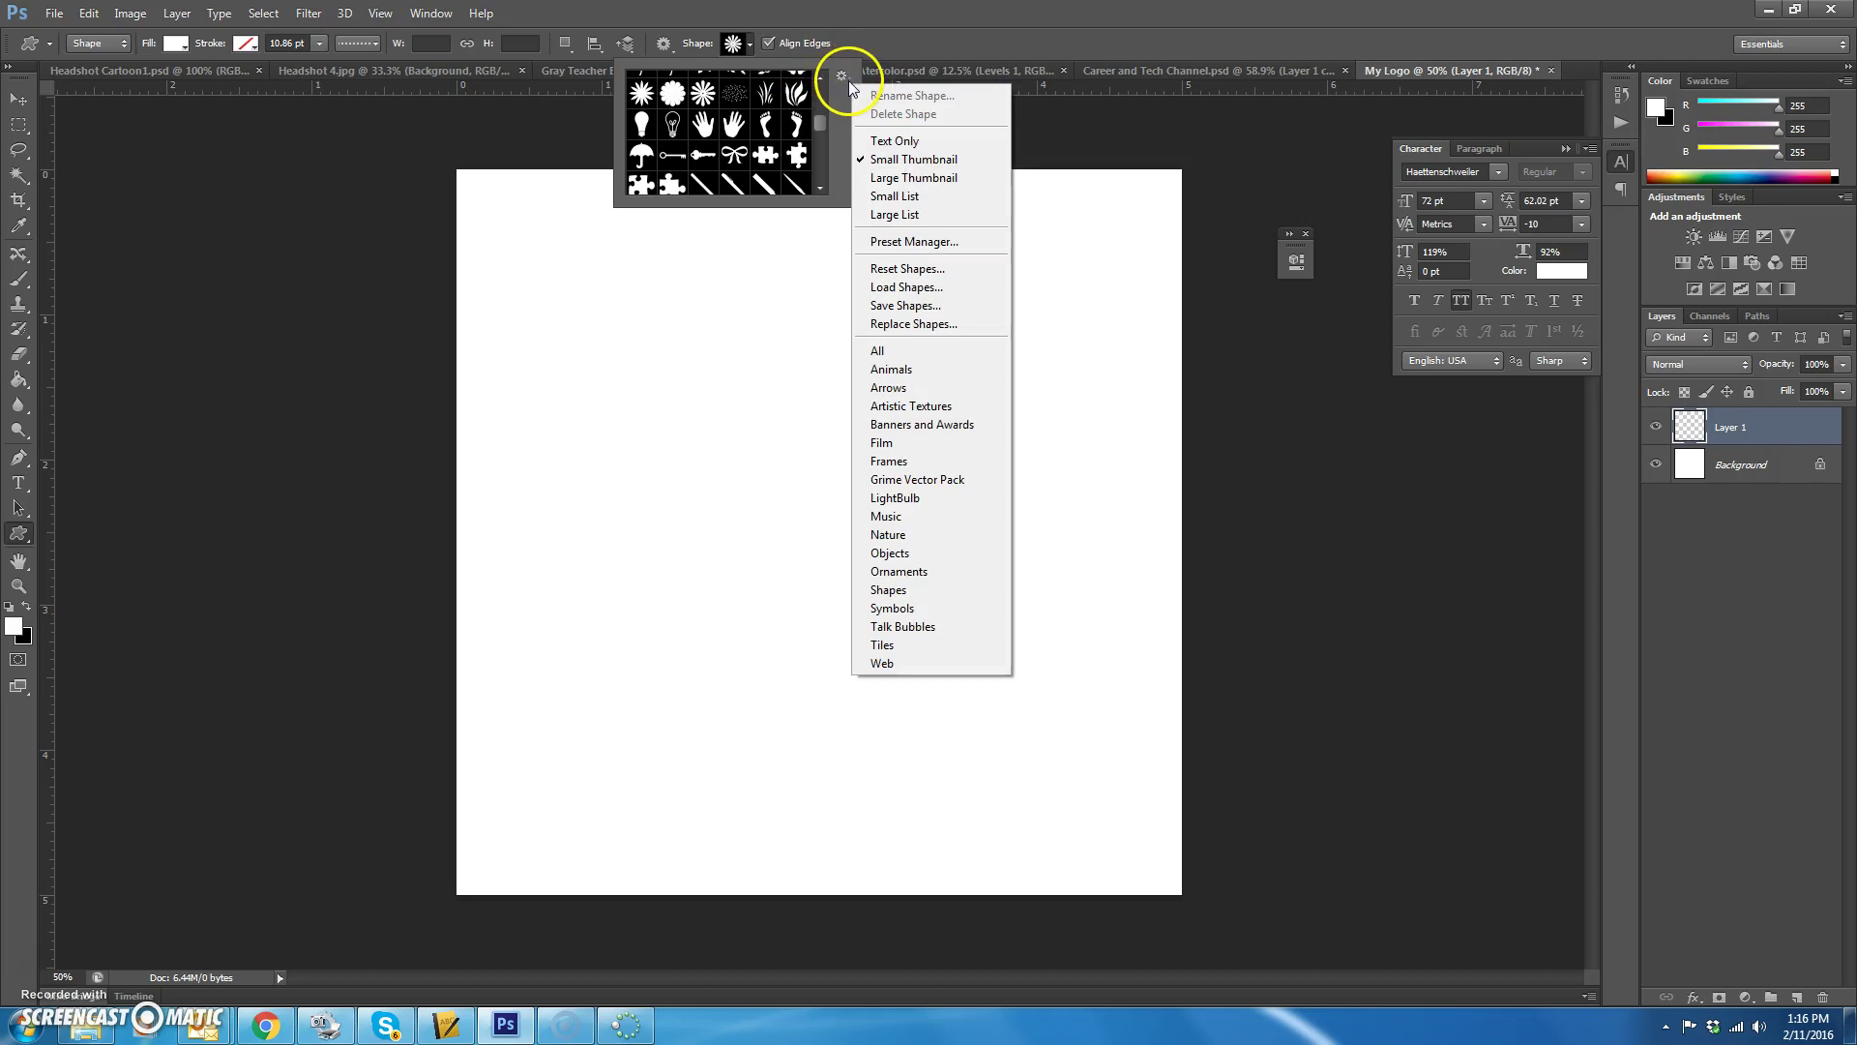
left_click(890, 351)
left_click(880, 386)
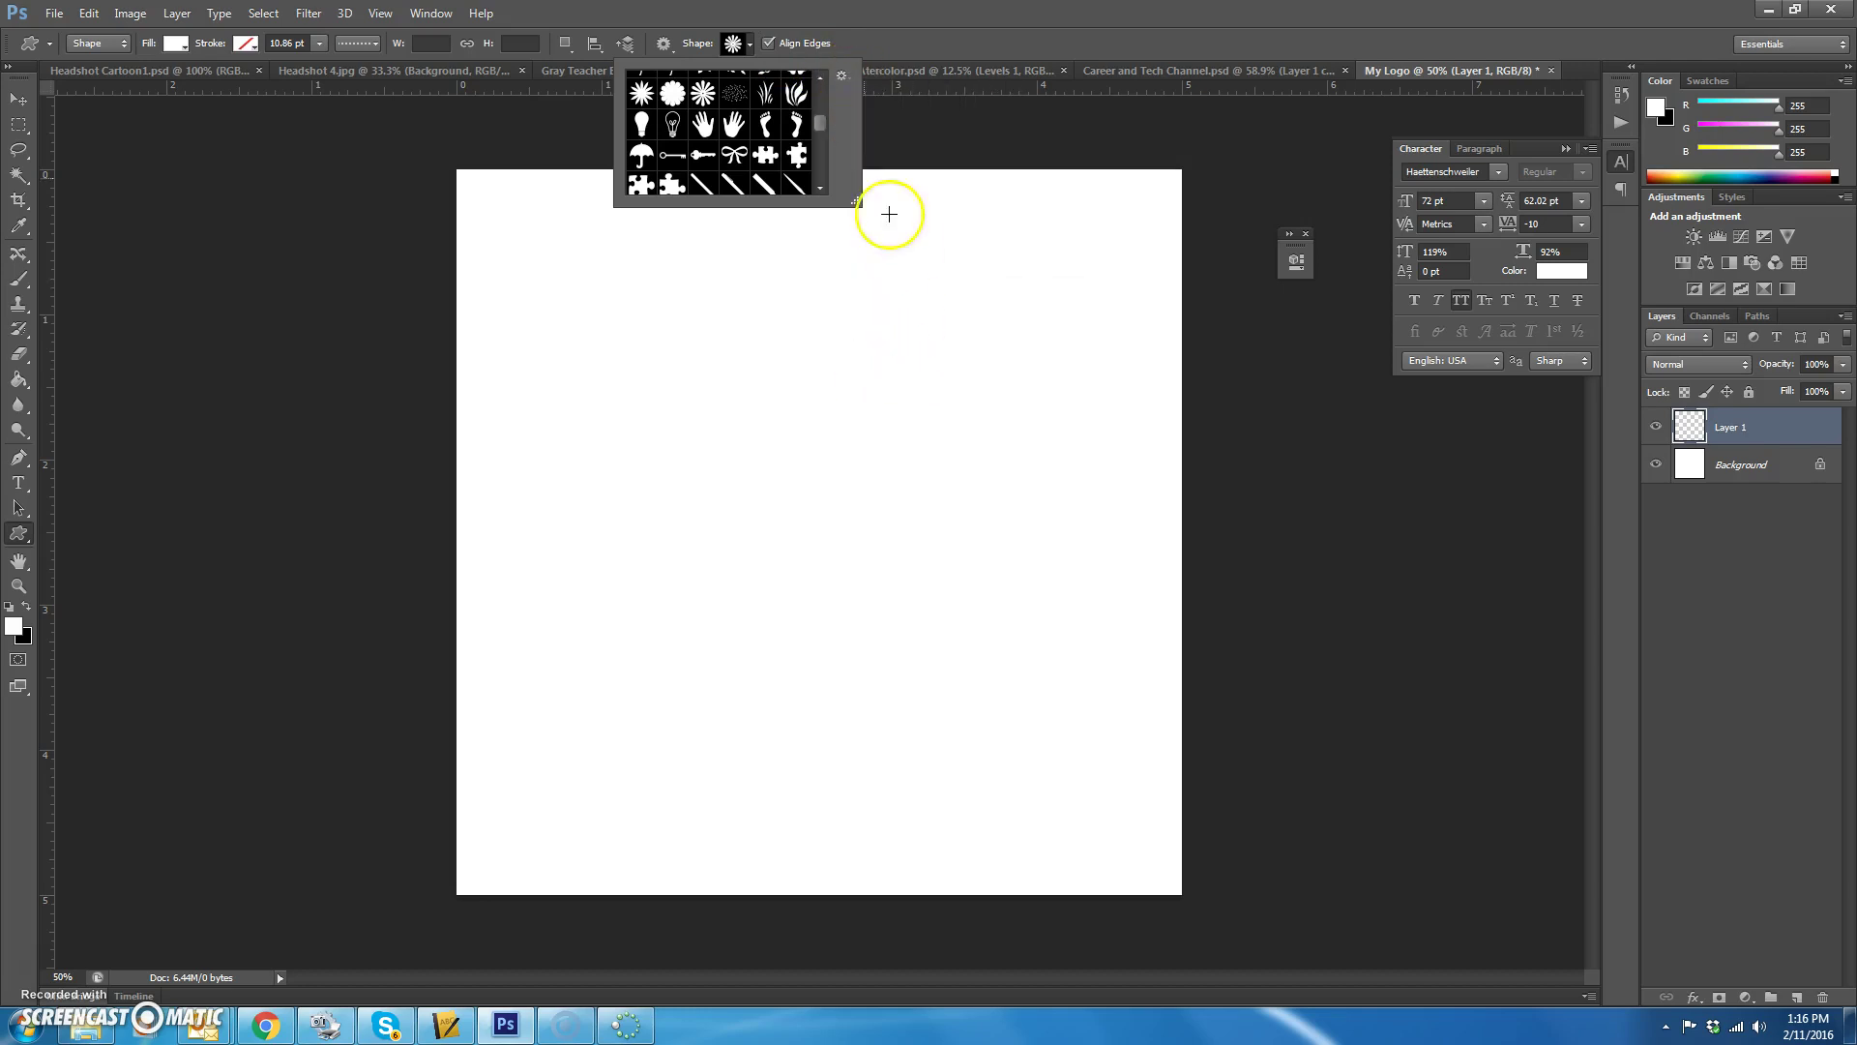
mouse_move(821, 126)
left_mouse_down()
mouse_move(822, 91)
mouse_move(830, 126)
left_mouse_up()
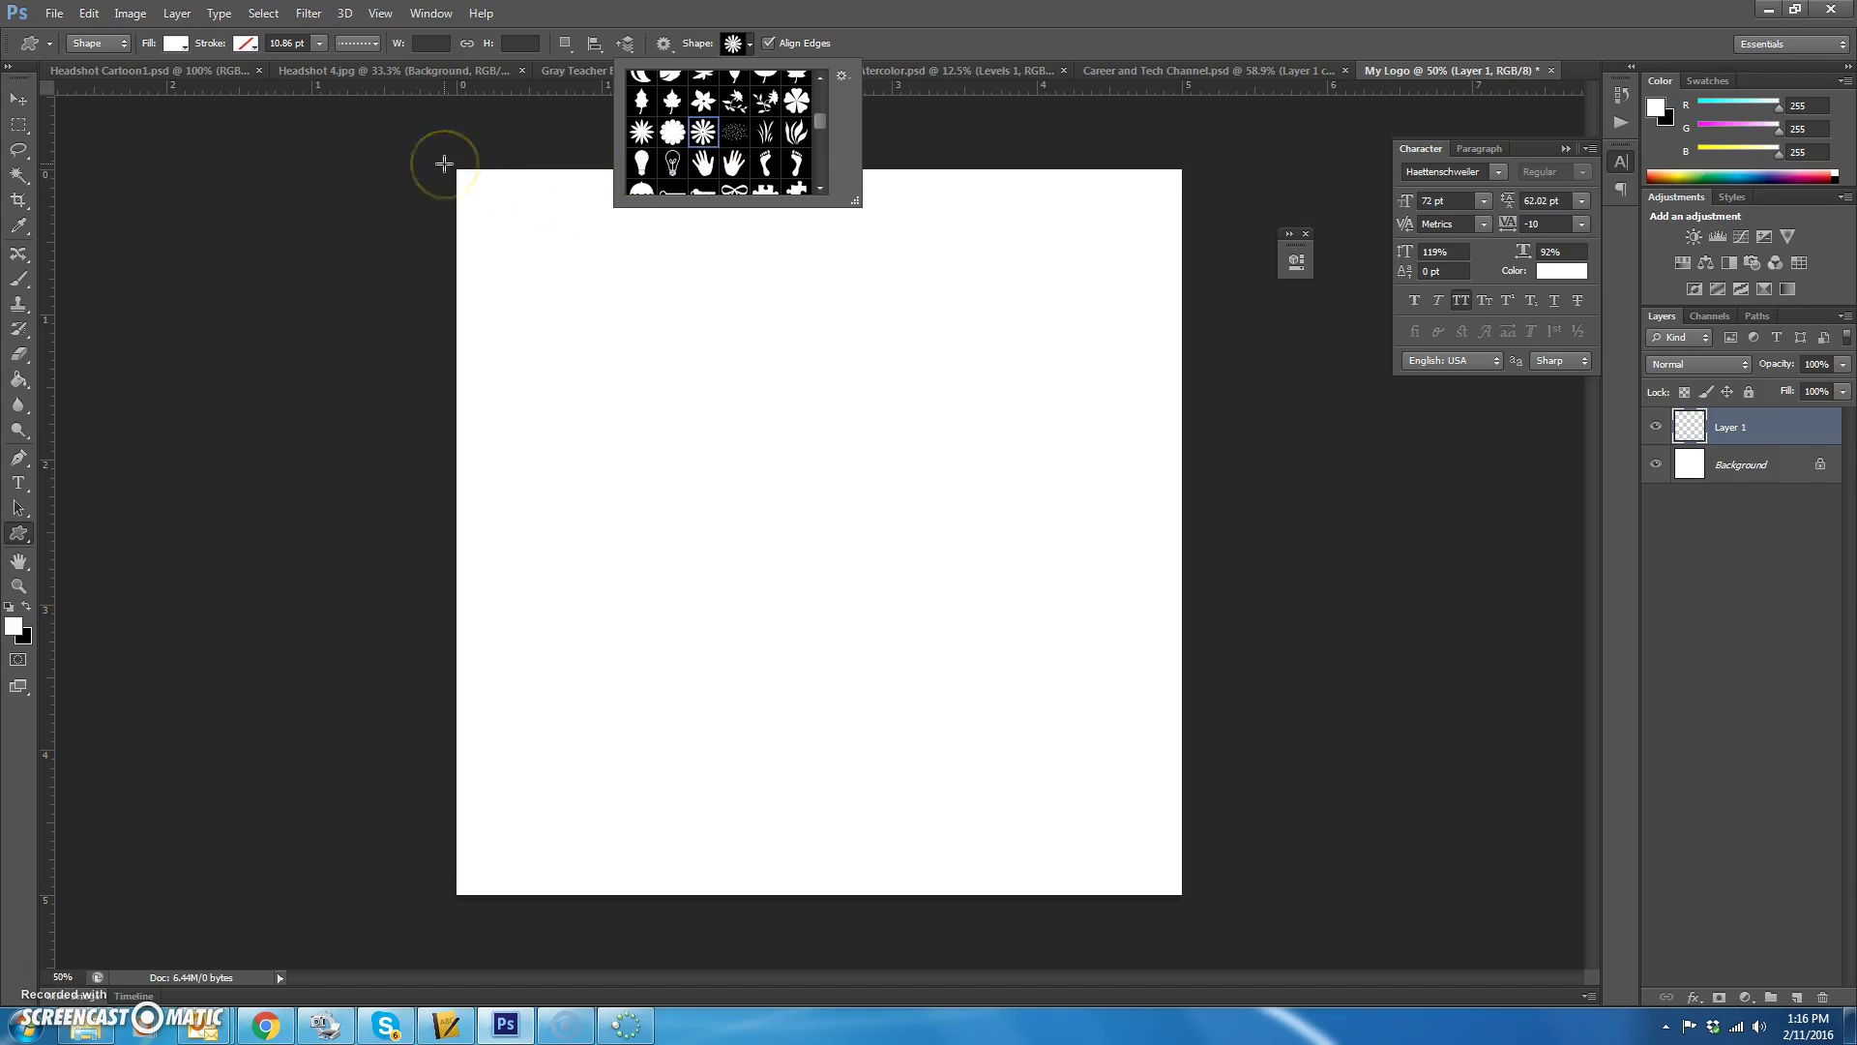
left_click_drag(444, 155, 1775, 1031)
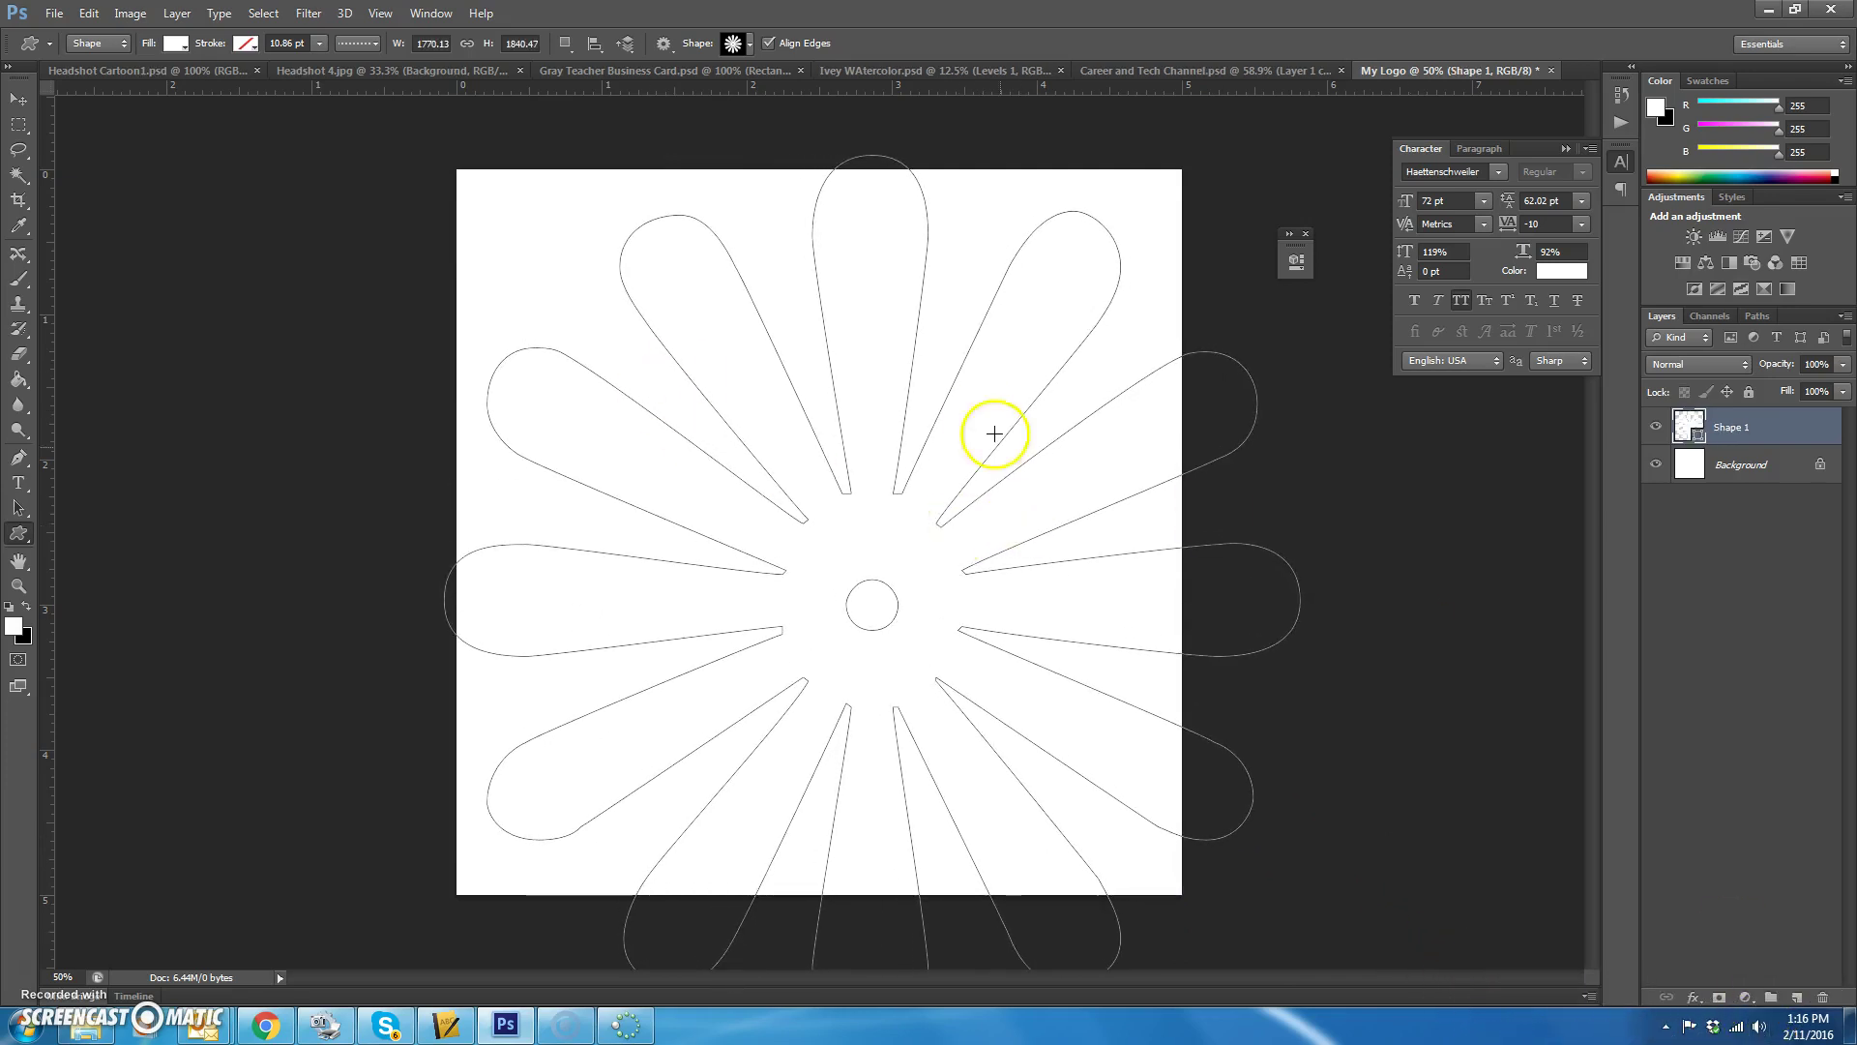
Step: Scale the burst shape proportionally to about 152% and move its centre to the upper-right part of the canvas, extending the rays past the edges
left_click(19, 99)
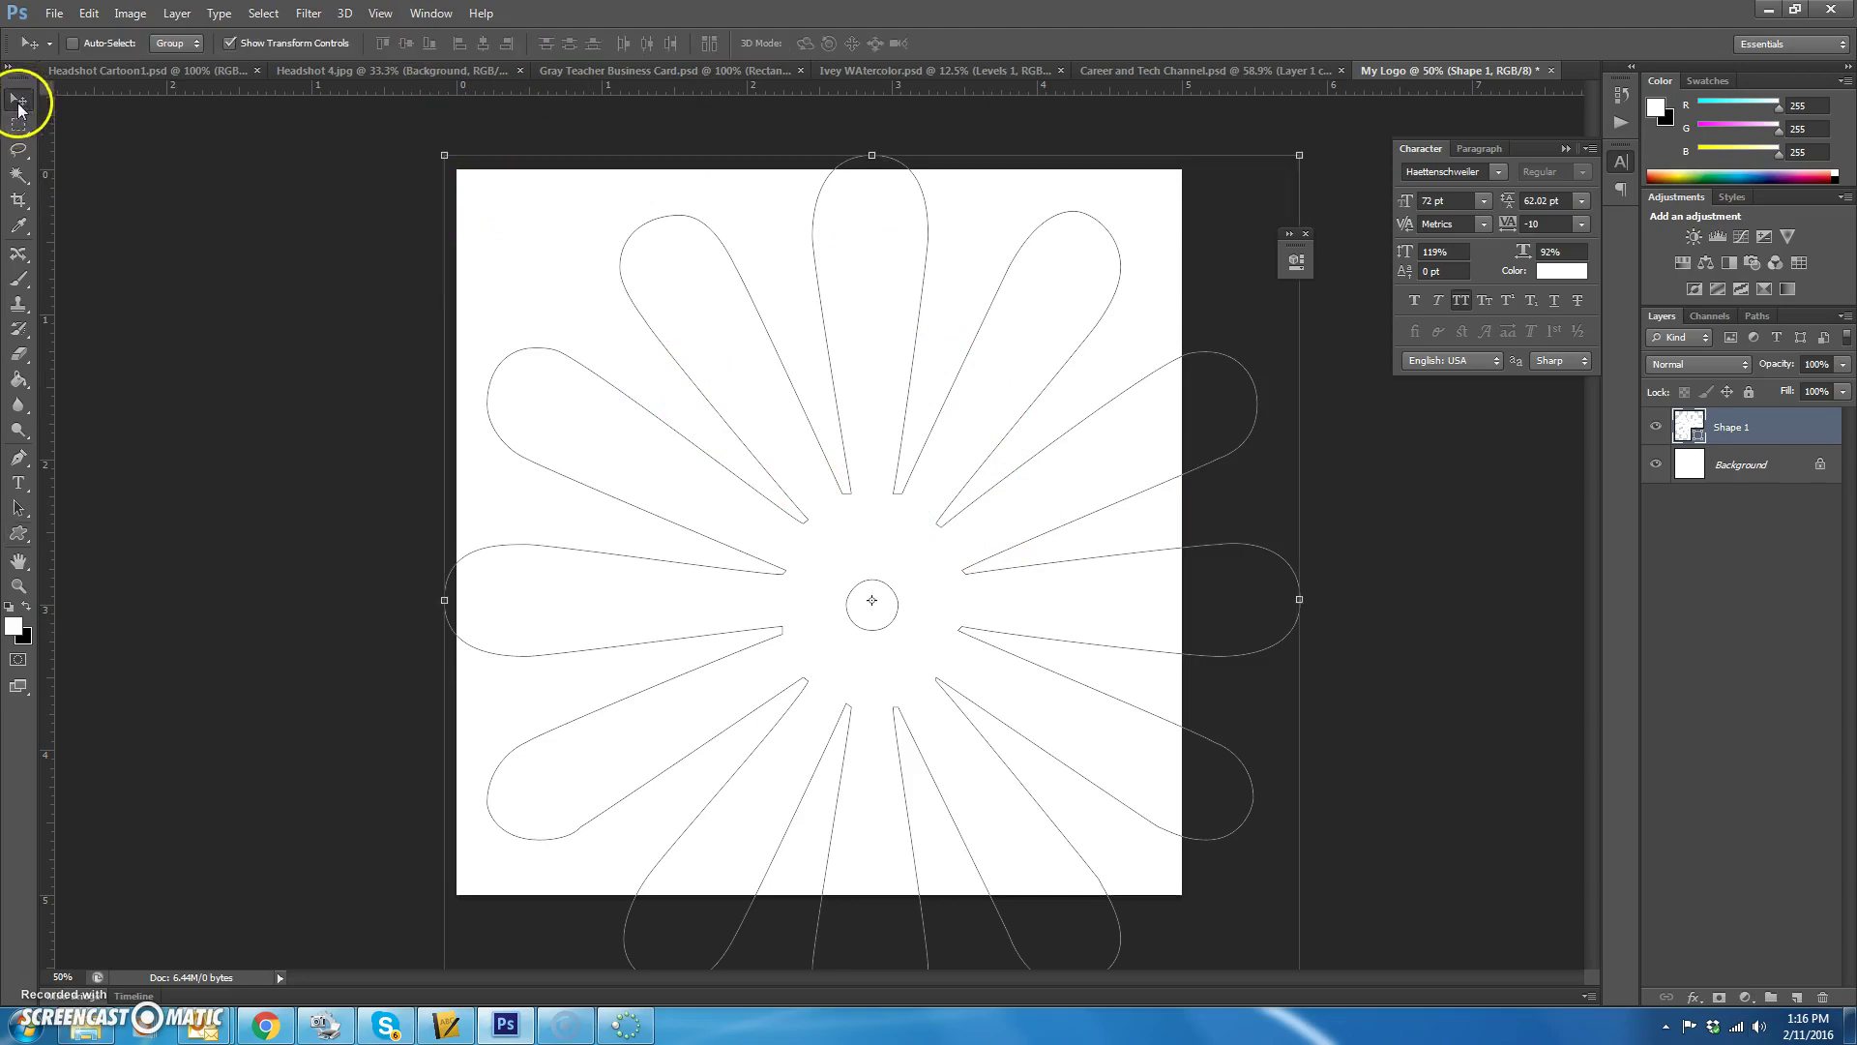
left_click_drag(687, 569, 584, 435)
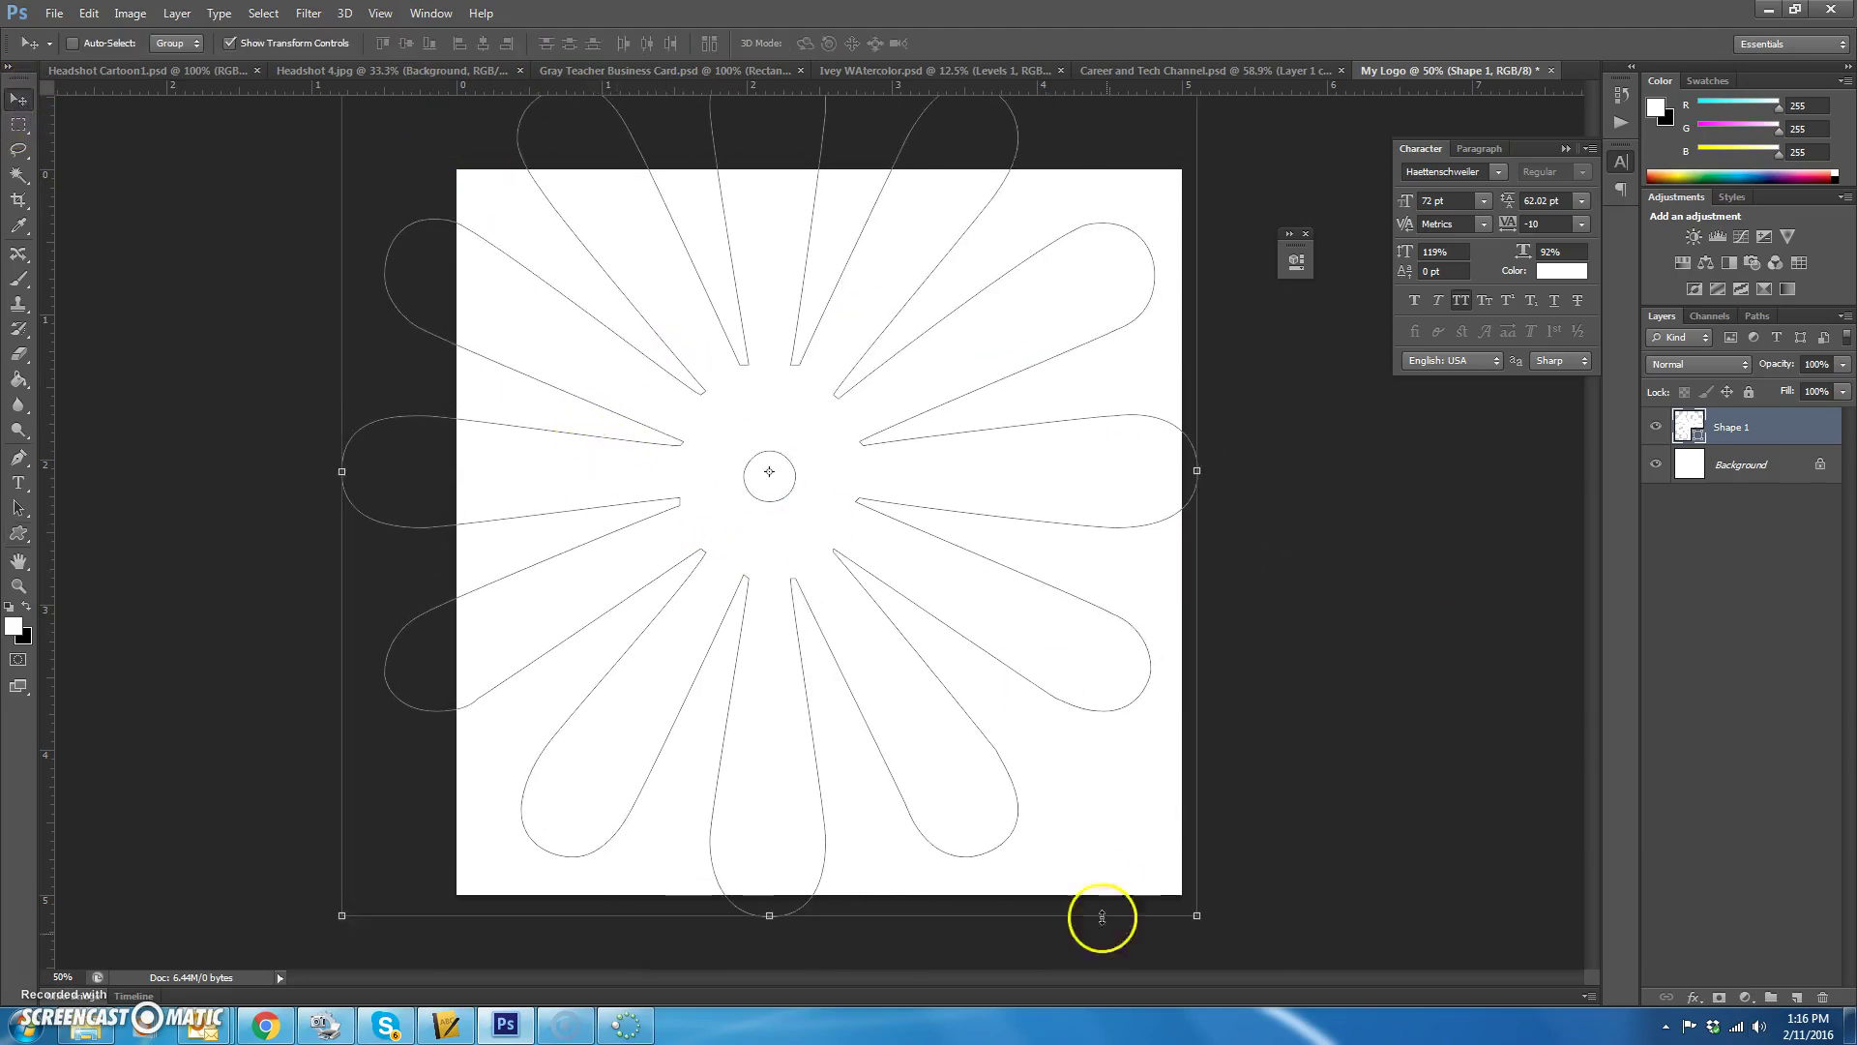
left_click_drag(1198, 915, 1376, 1035)
left_click_drag(845, 598, 961, 494)
left_click_drag(457, 934, 193, 1040)
left_click(339, 43)
left_click_drag(845, 548, 973, 448)
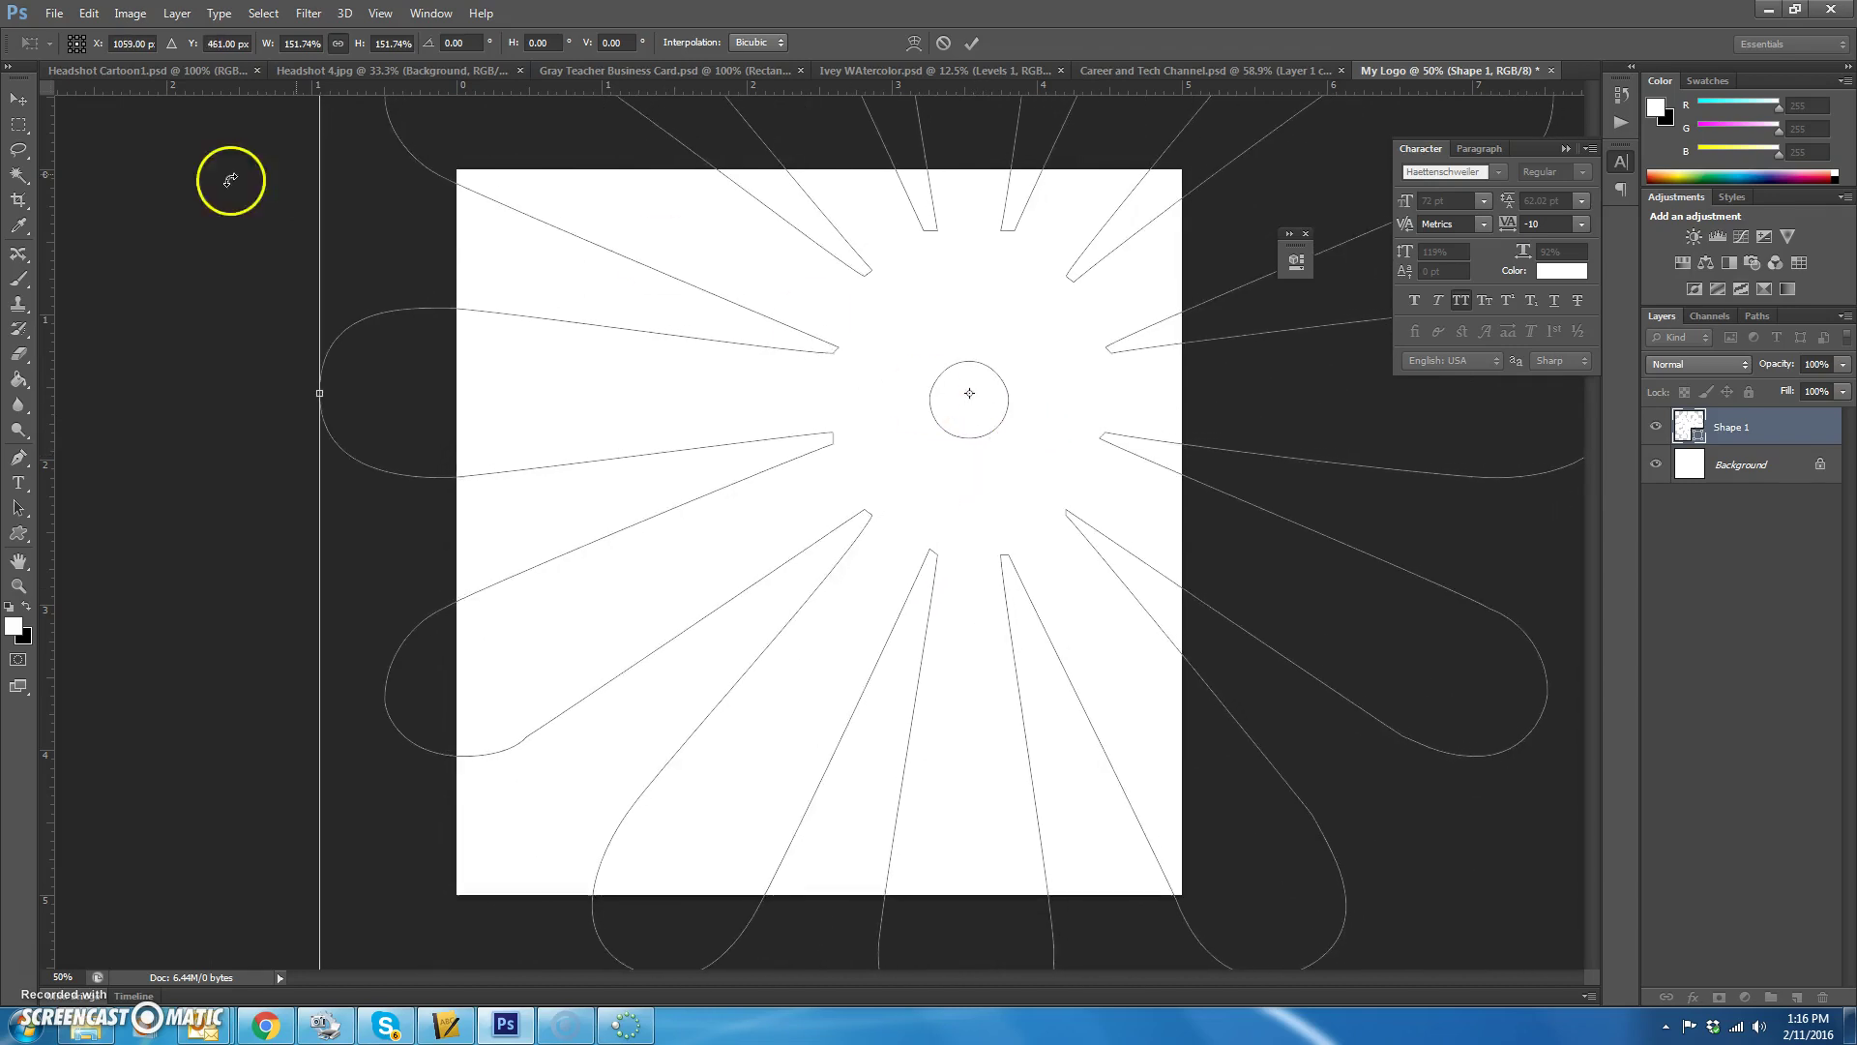
left_click(971, 43)
Step: Change the burst shape's fill to the recently used medium green
left_click(17, 537)
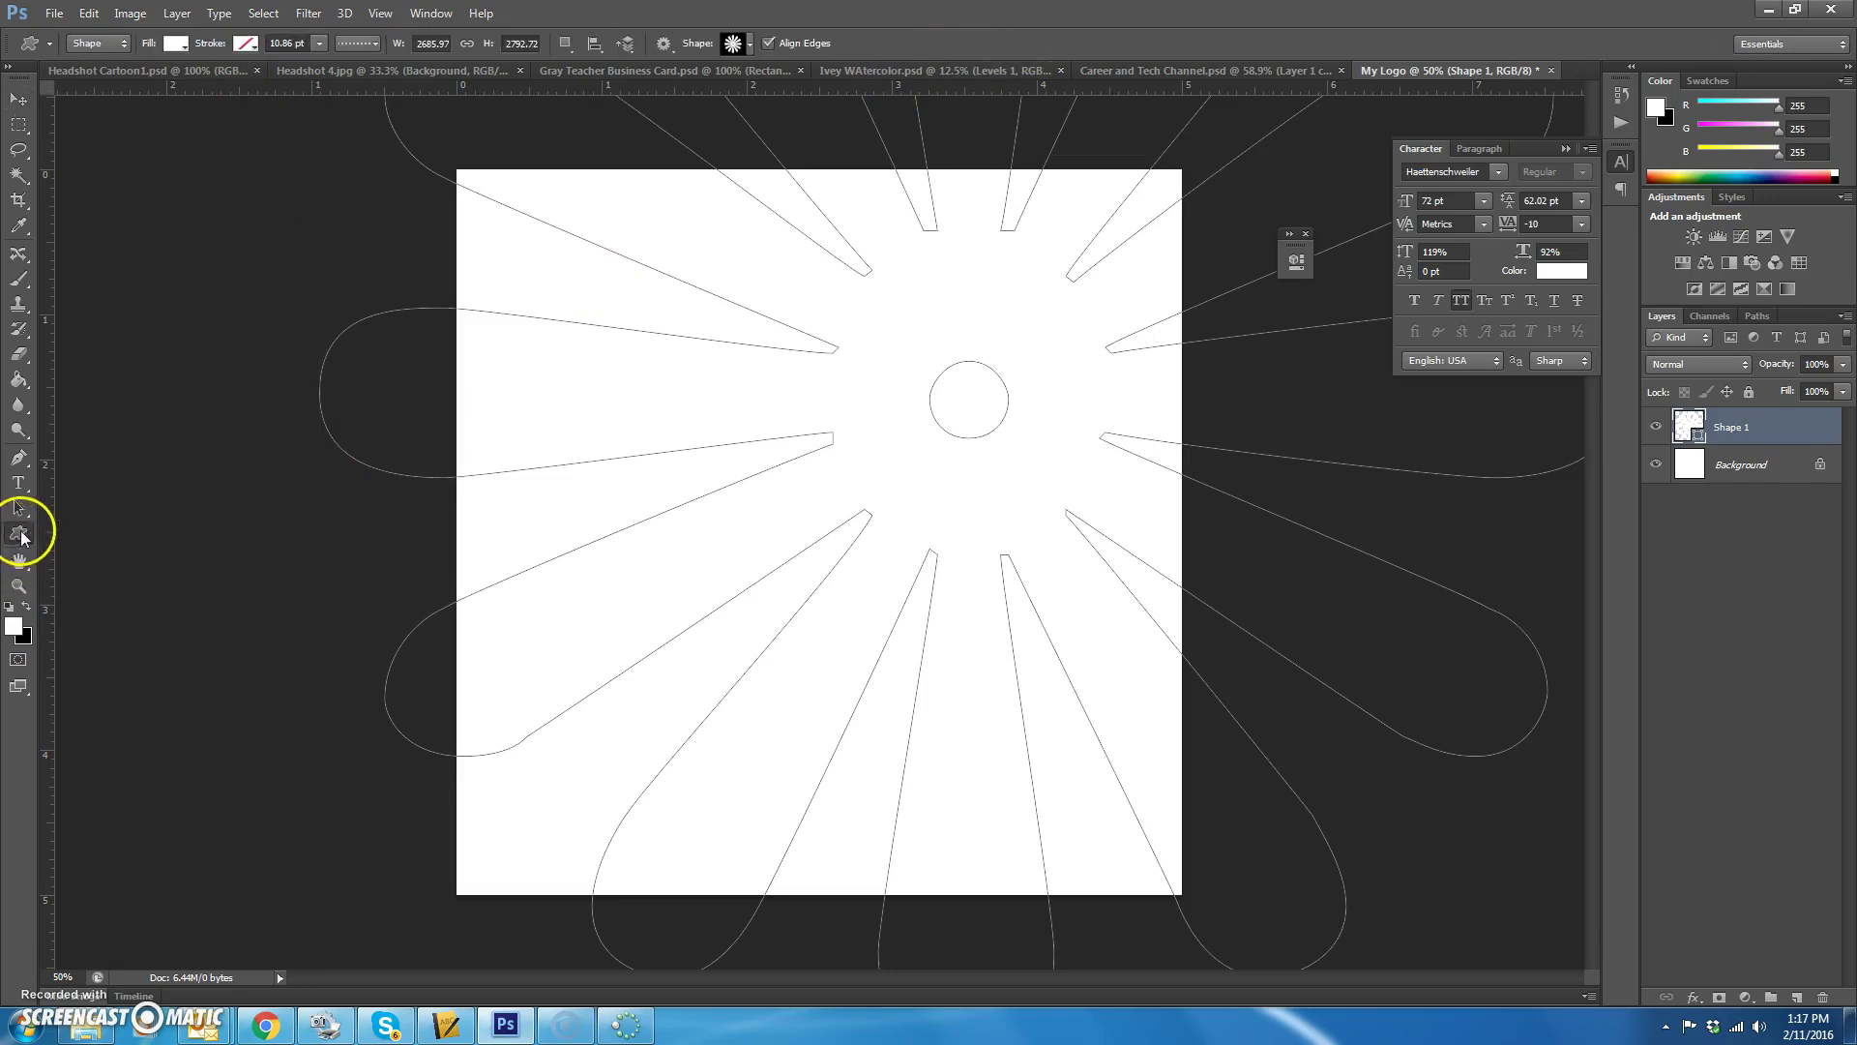
left_click(176, 43)
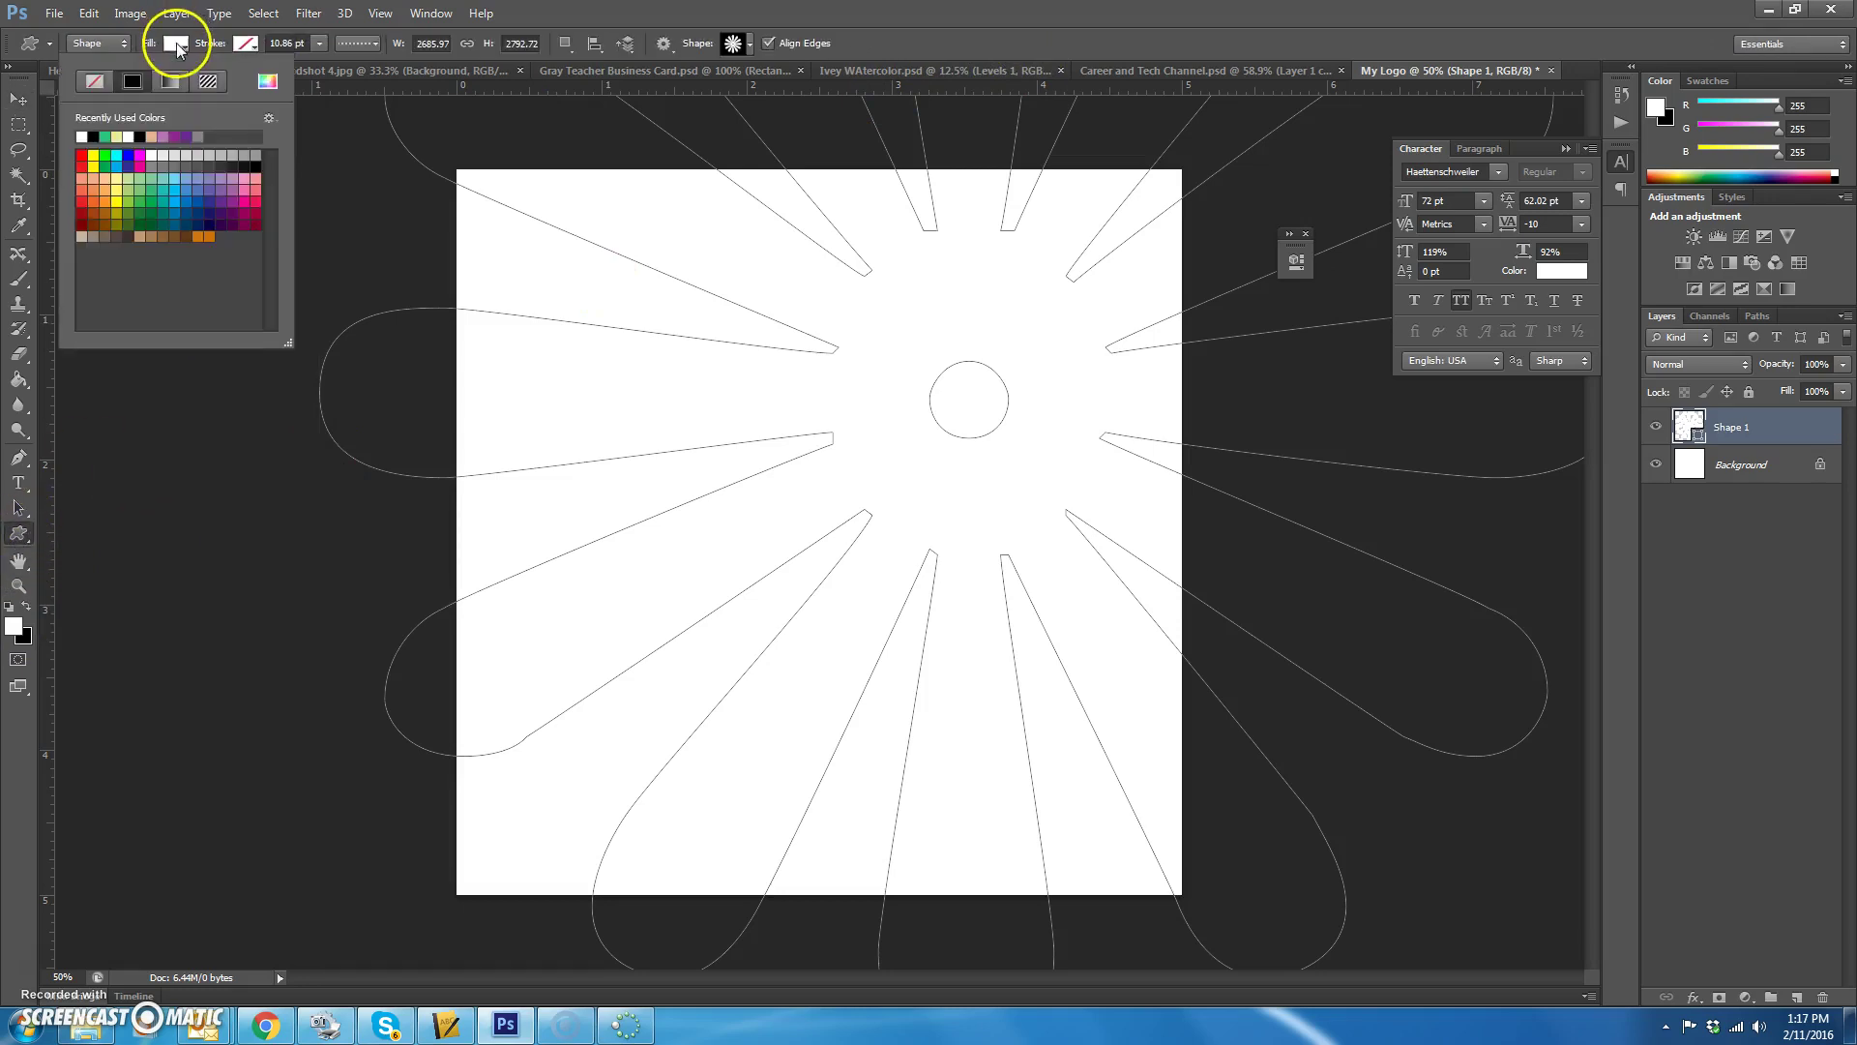
left_click(104, 154)
left_click(124, 135)
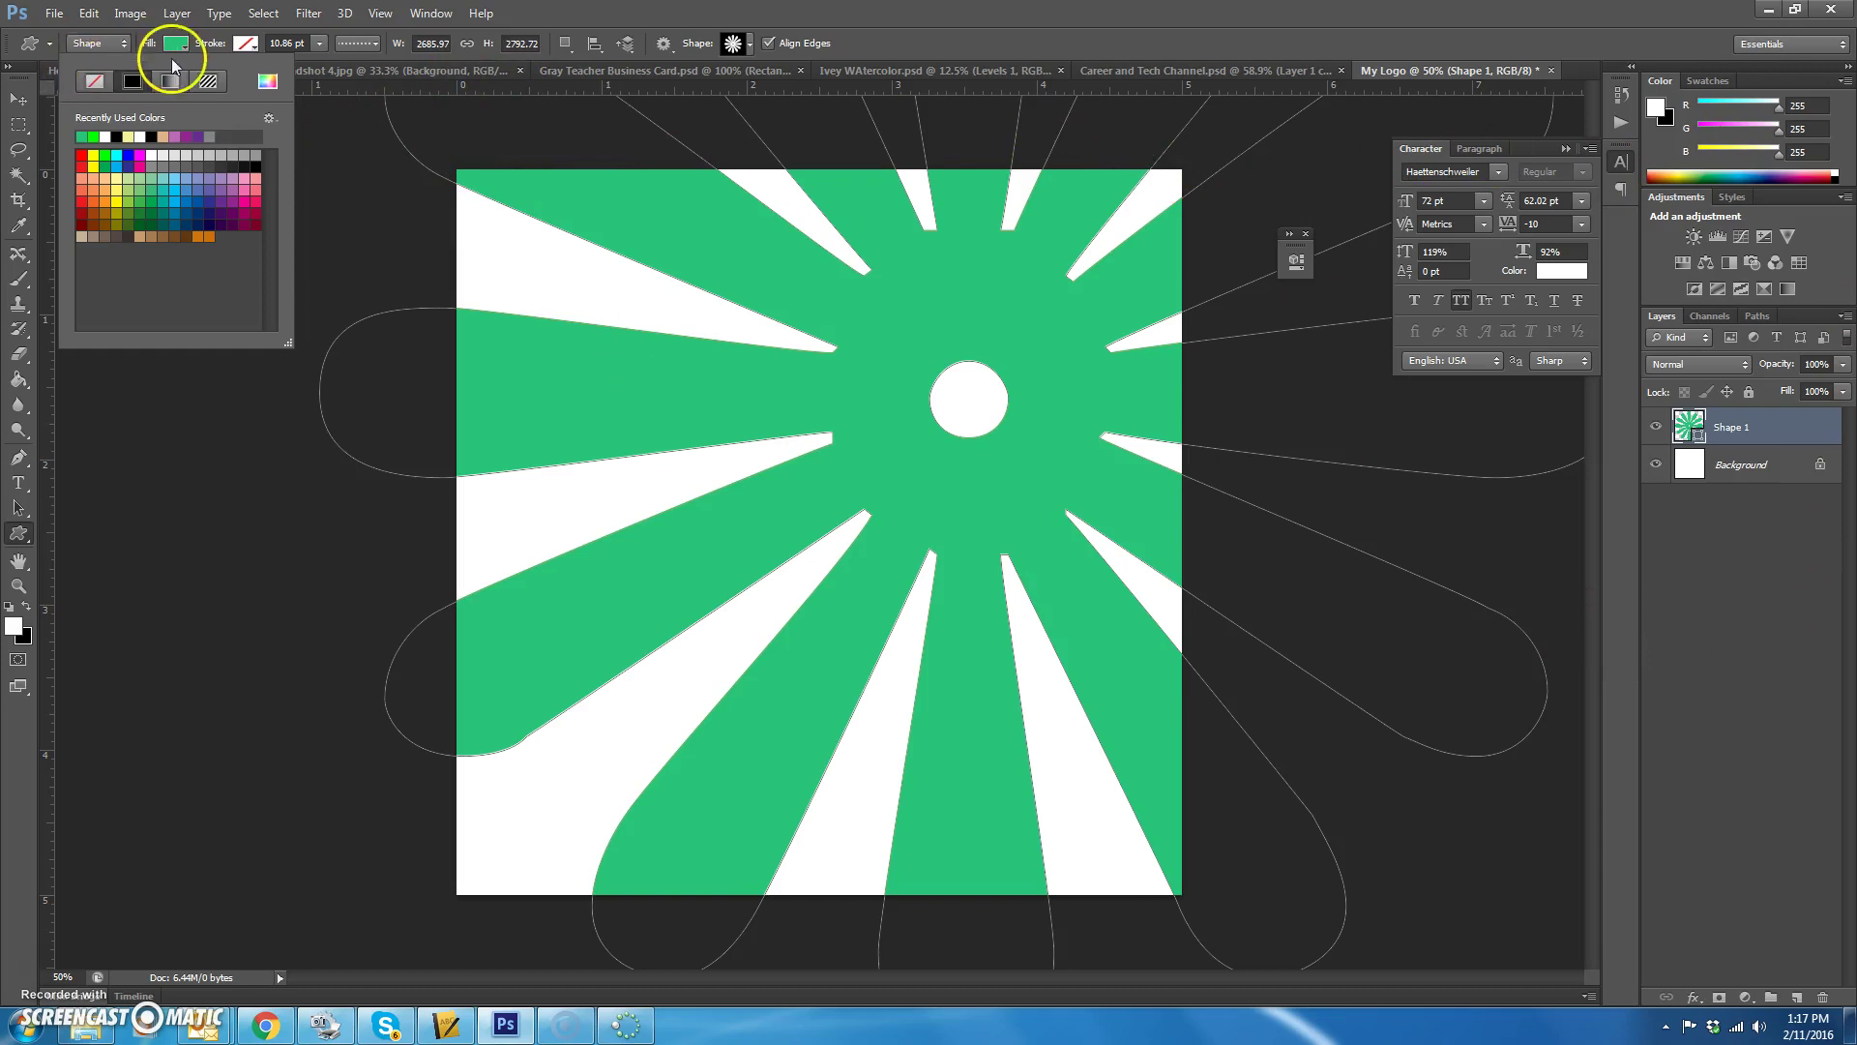
left_click(866, 27)
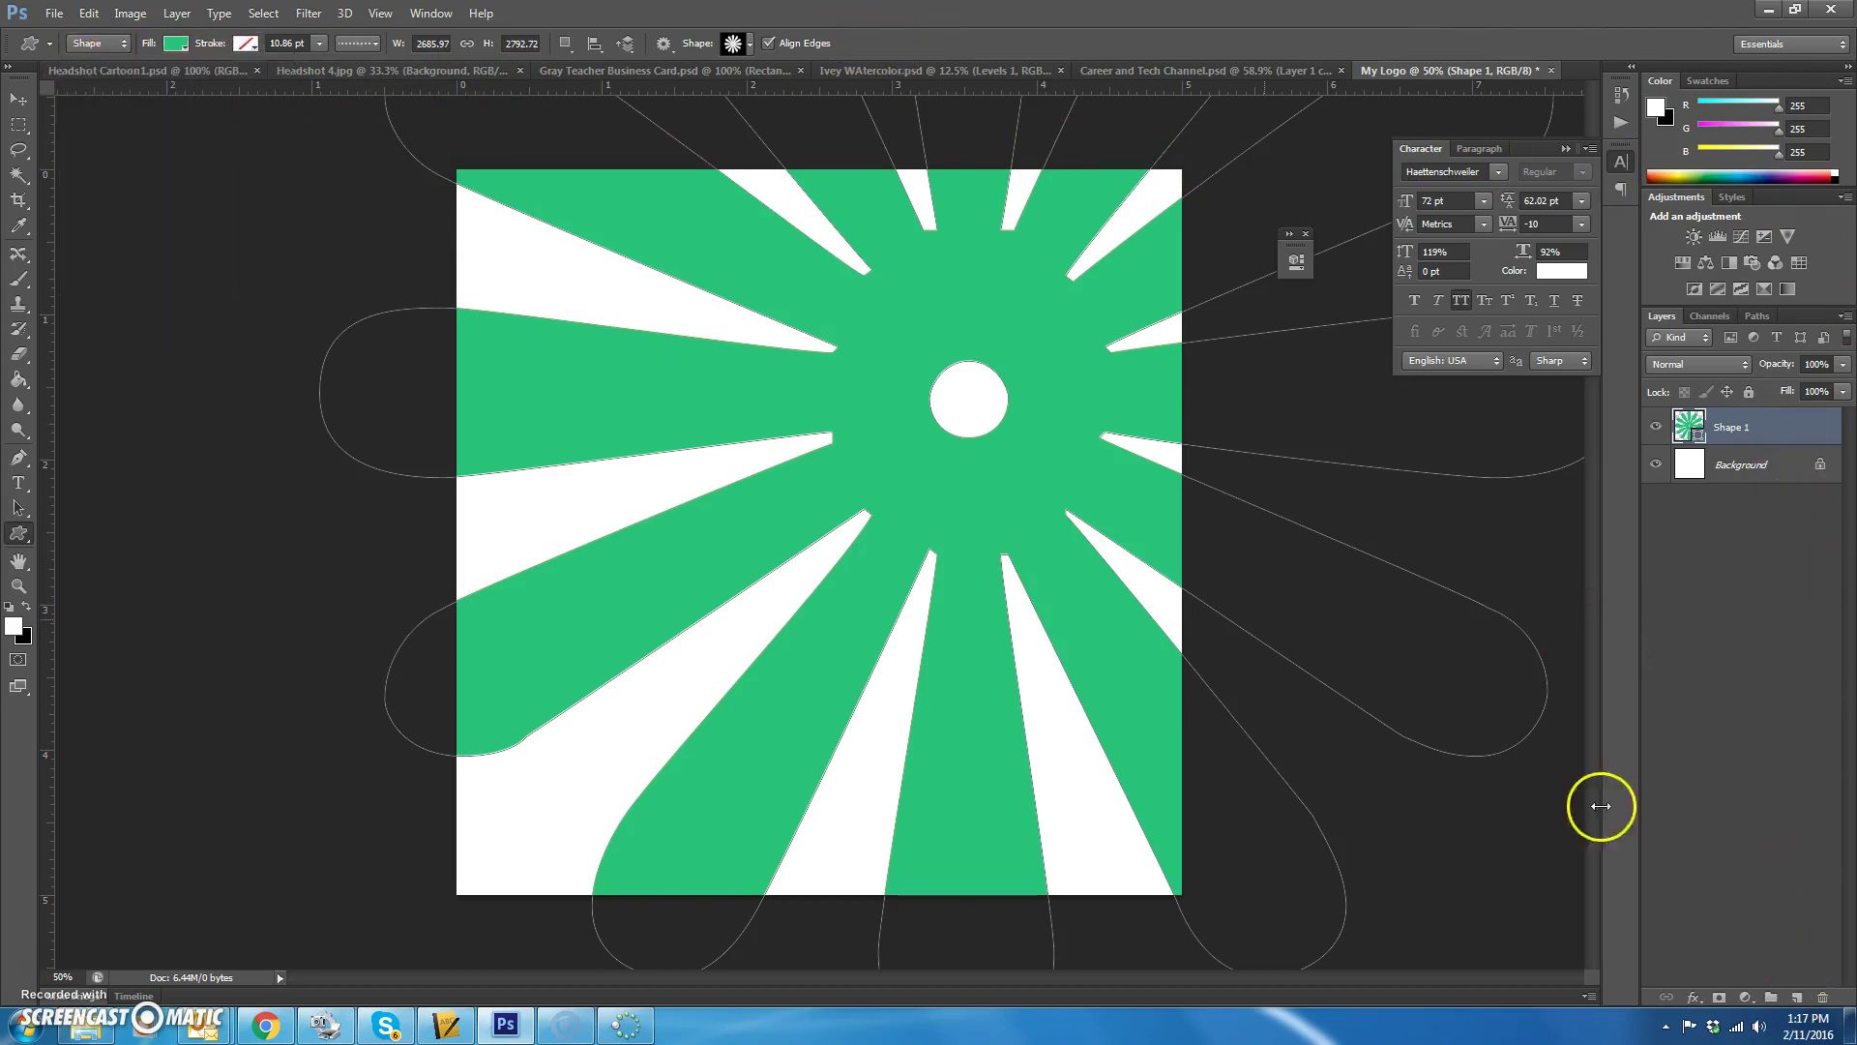
Step: Rasterize the burst shape and apply a 50-300mm Zoom lens flare at about 179% brightness, centred on the burst
left_click(311, 14)
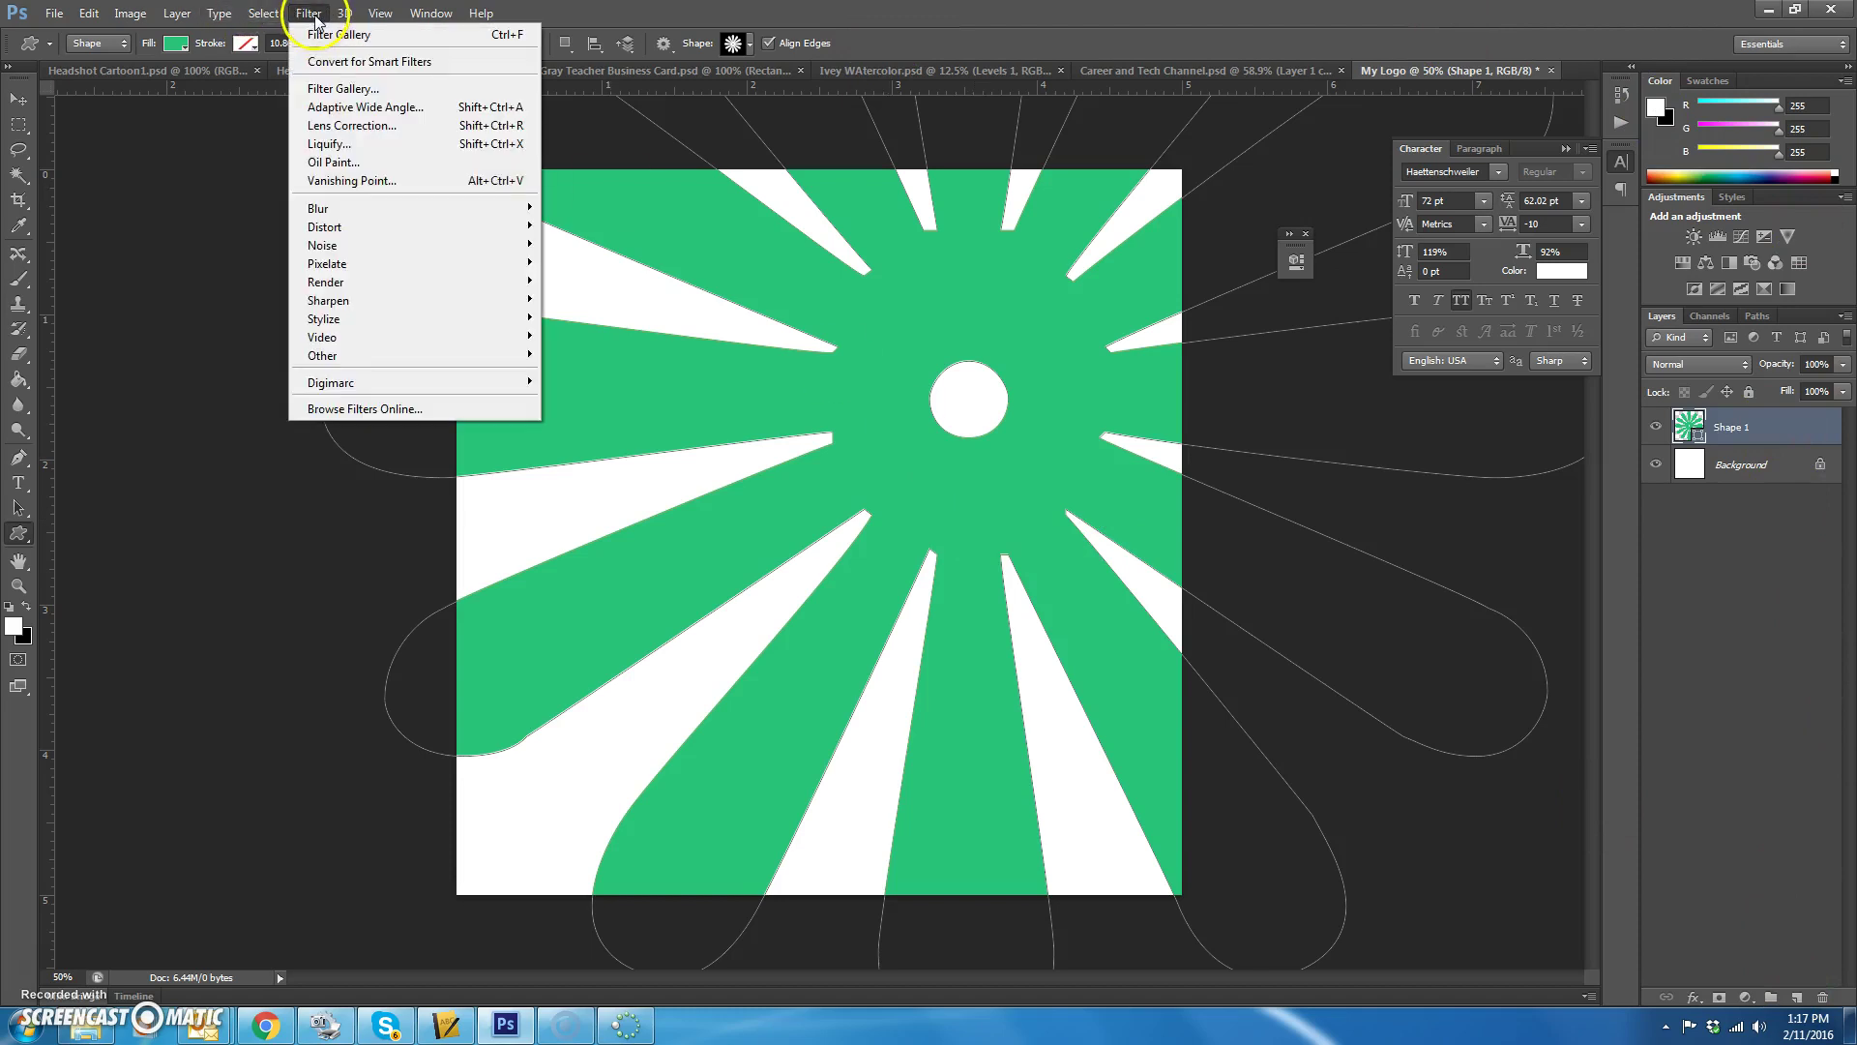
mouse_move(336, 281)
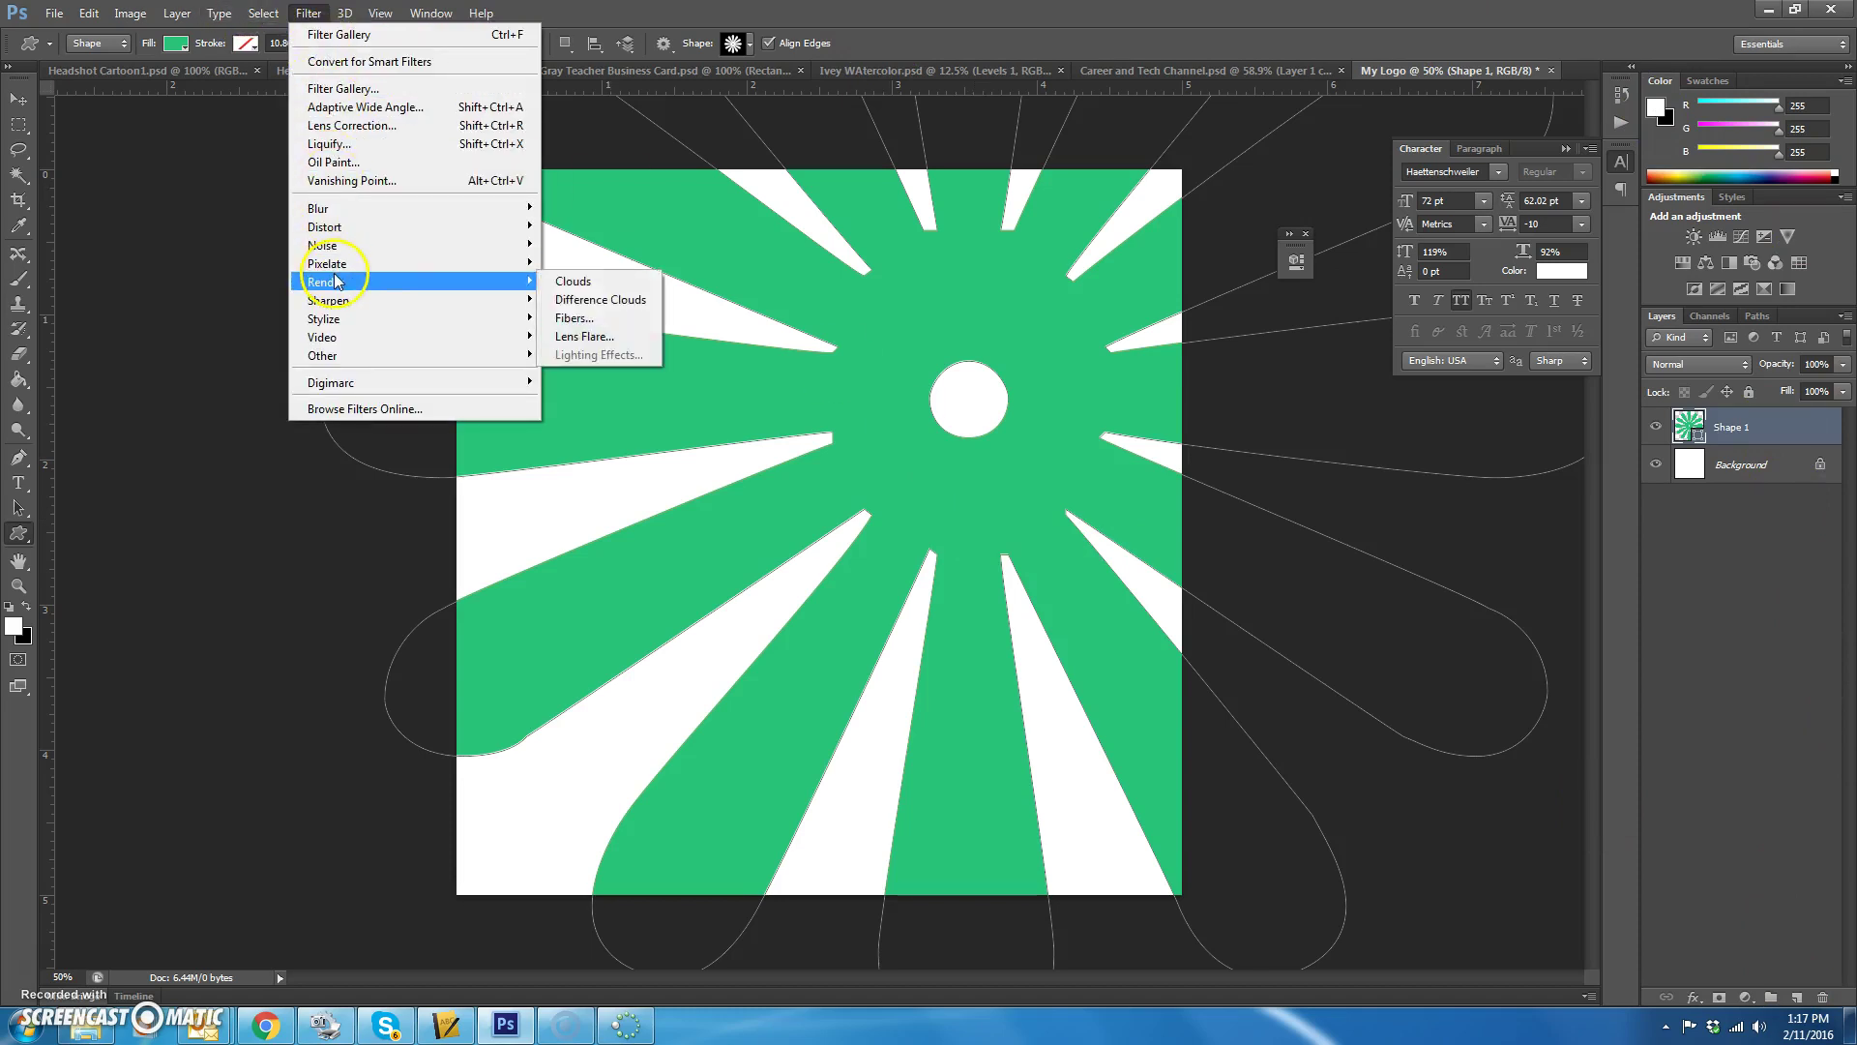
left_click(607, 337)
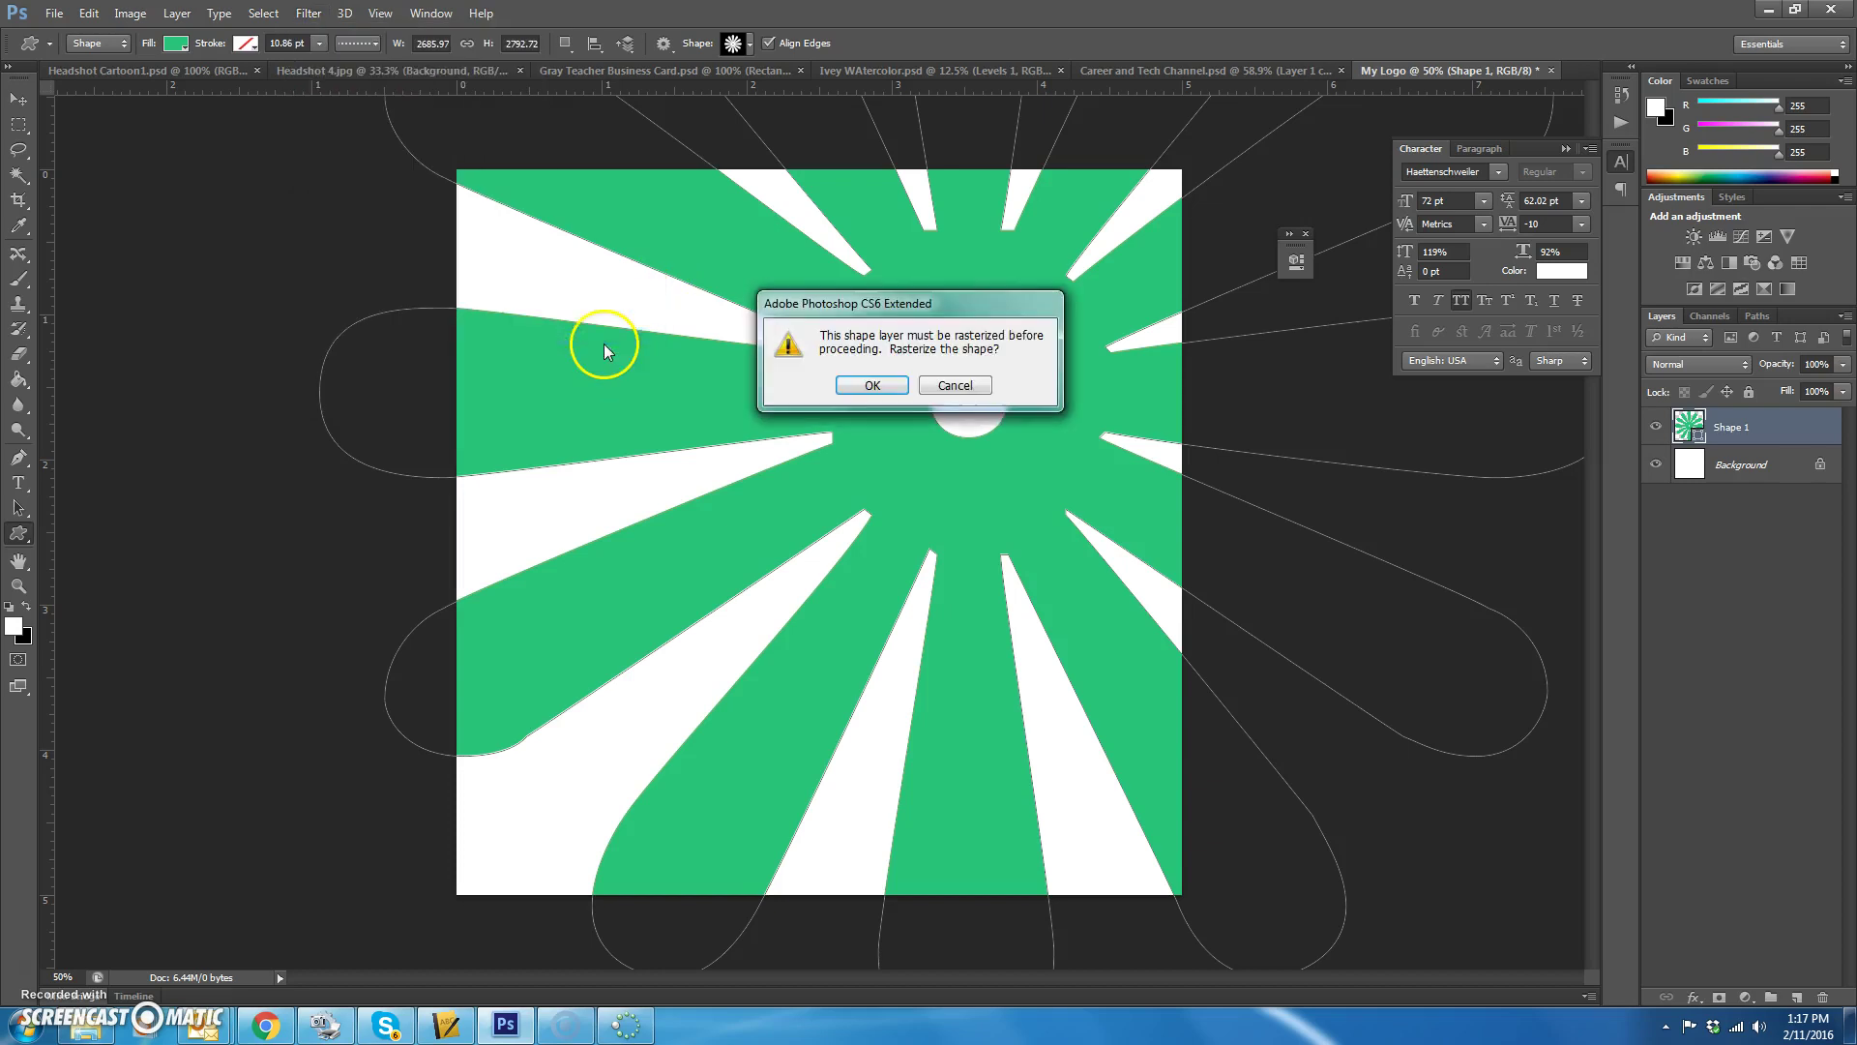
left_click(873, 386)
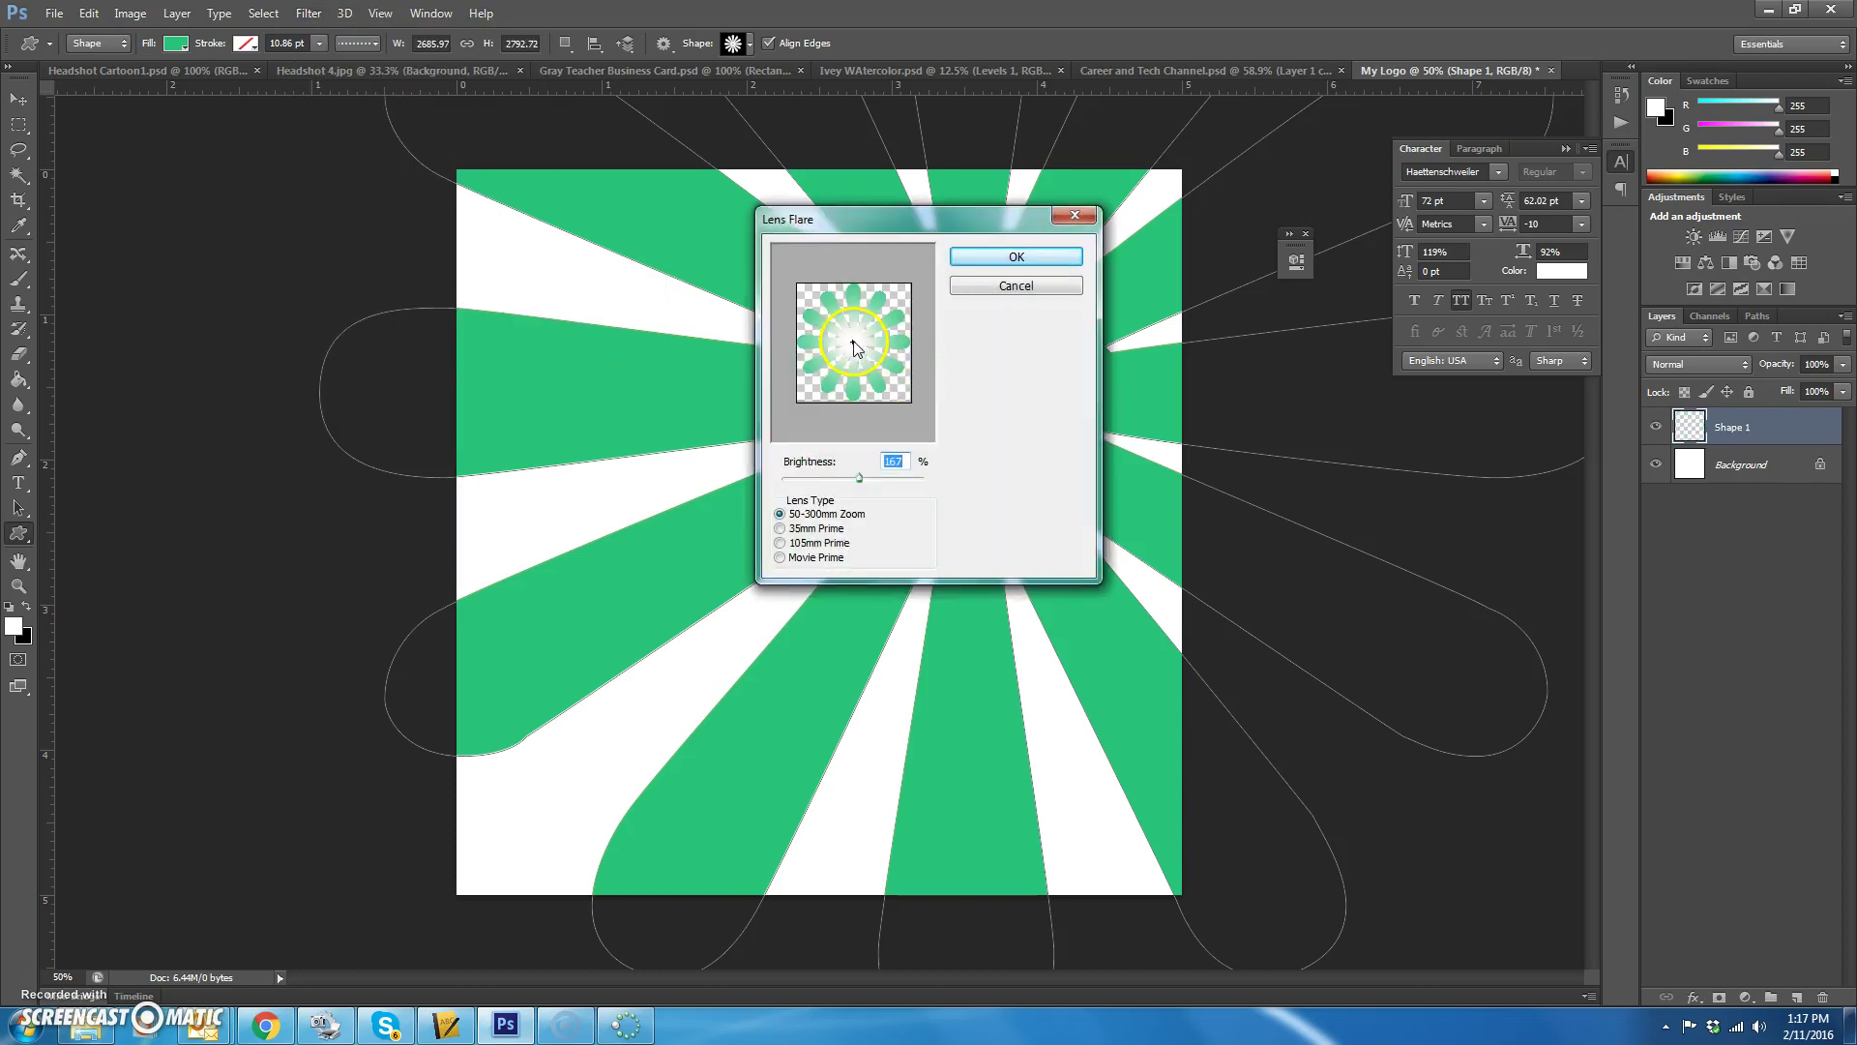
mouse_move(874, 492)
left_mouse_down()
mouse_move(751, 484)
mouse_move(888, 493)
mouse_move(864, 493)
left_mouse_up()
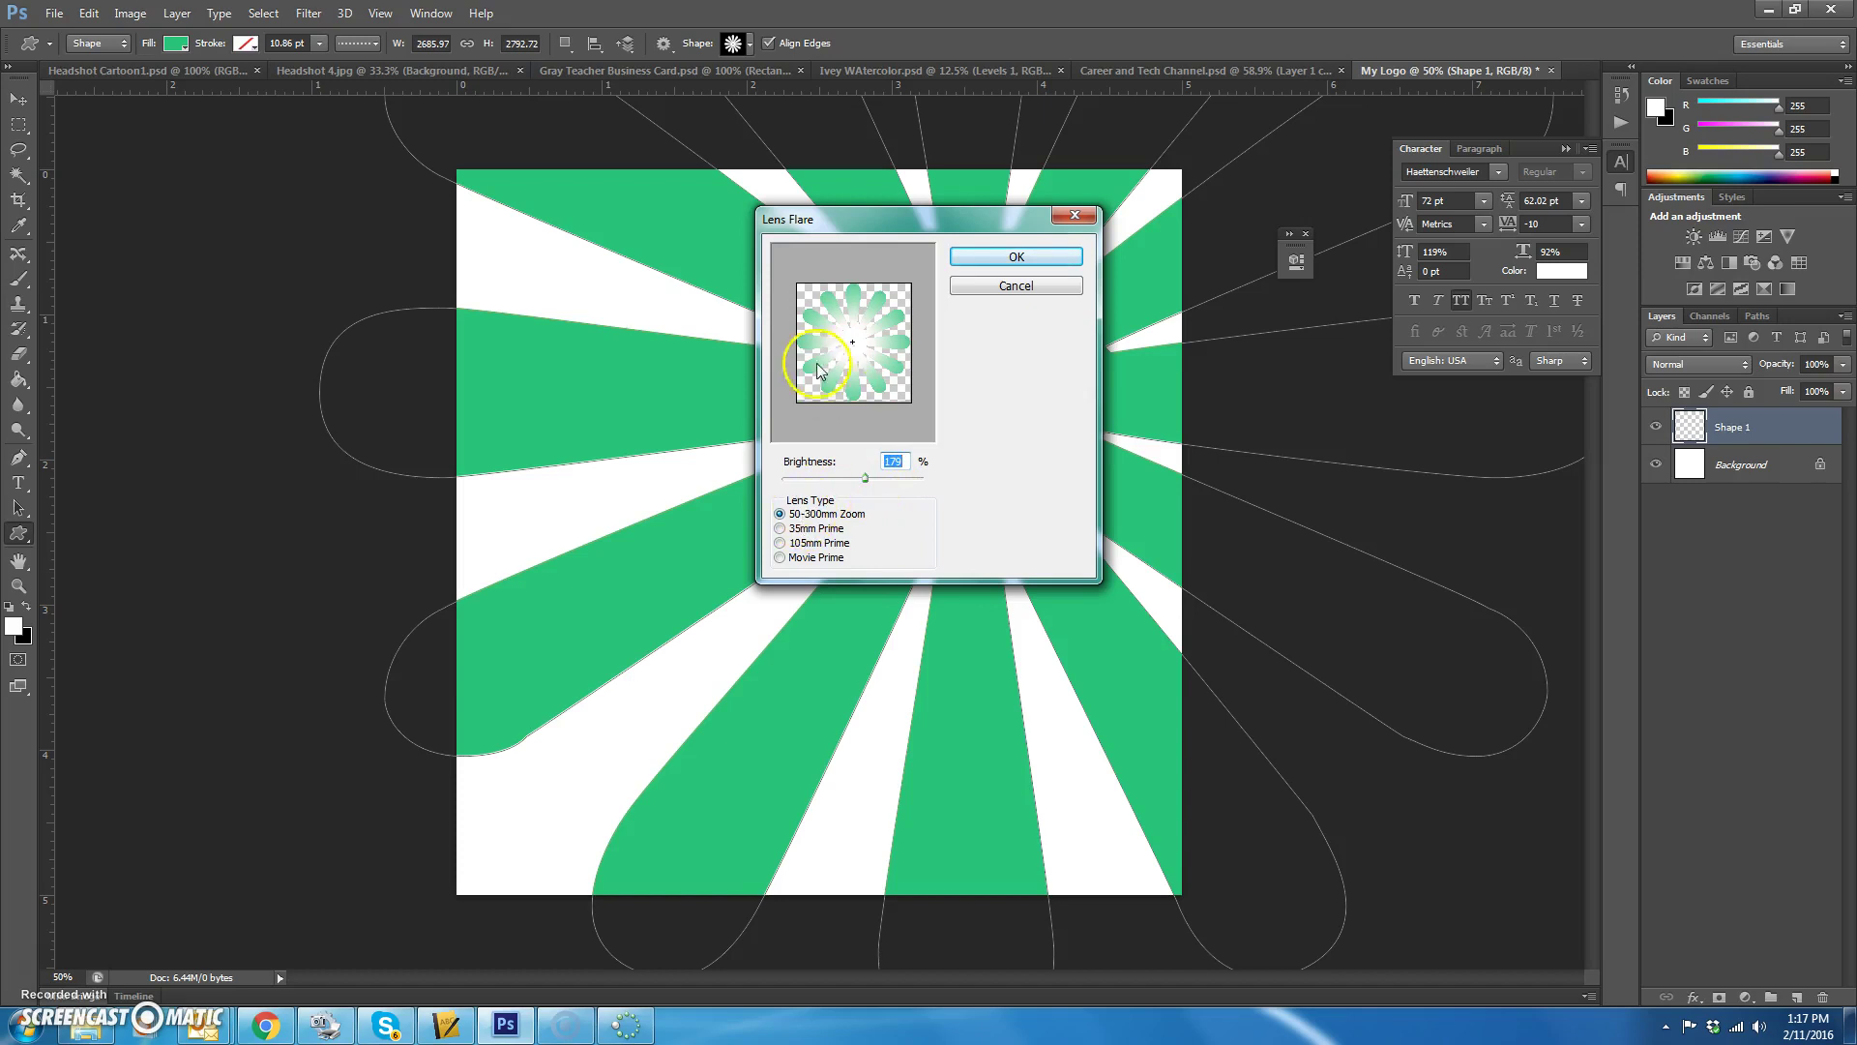
left_click(855, 349)
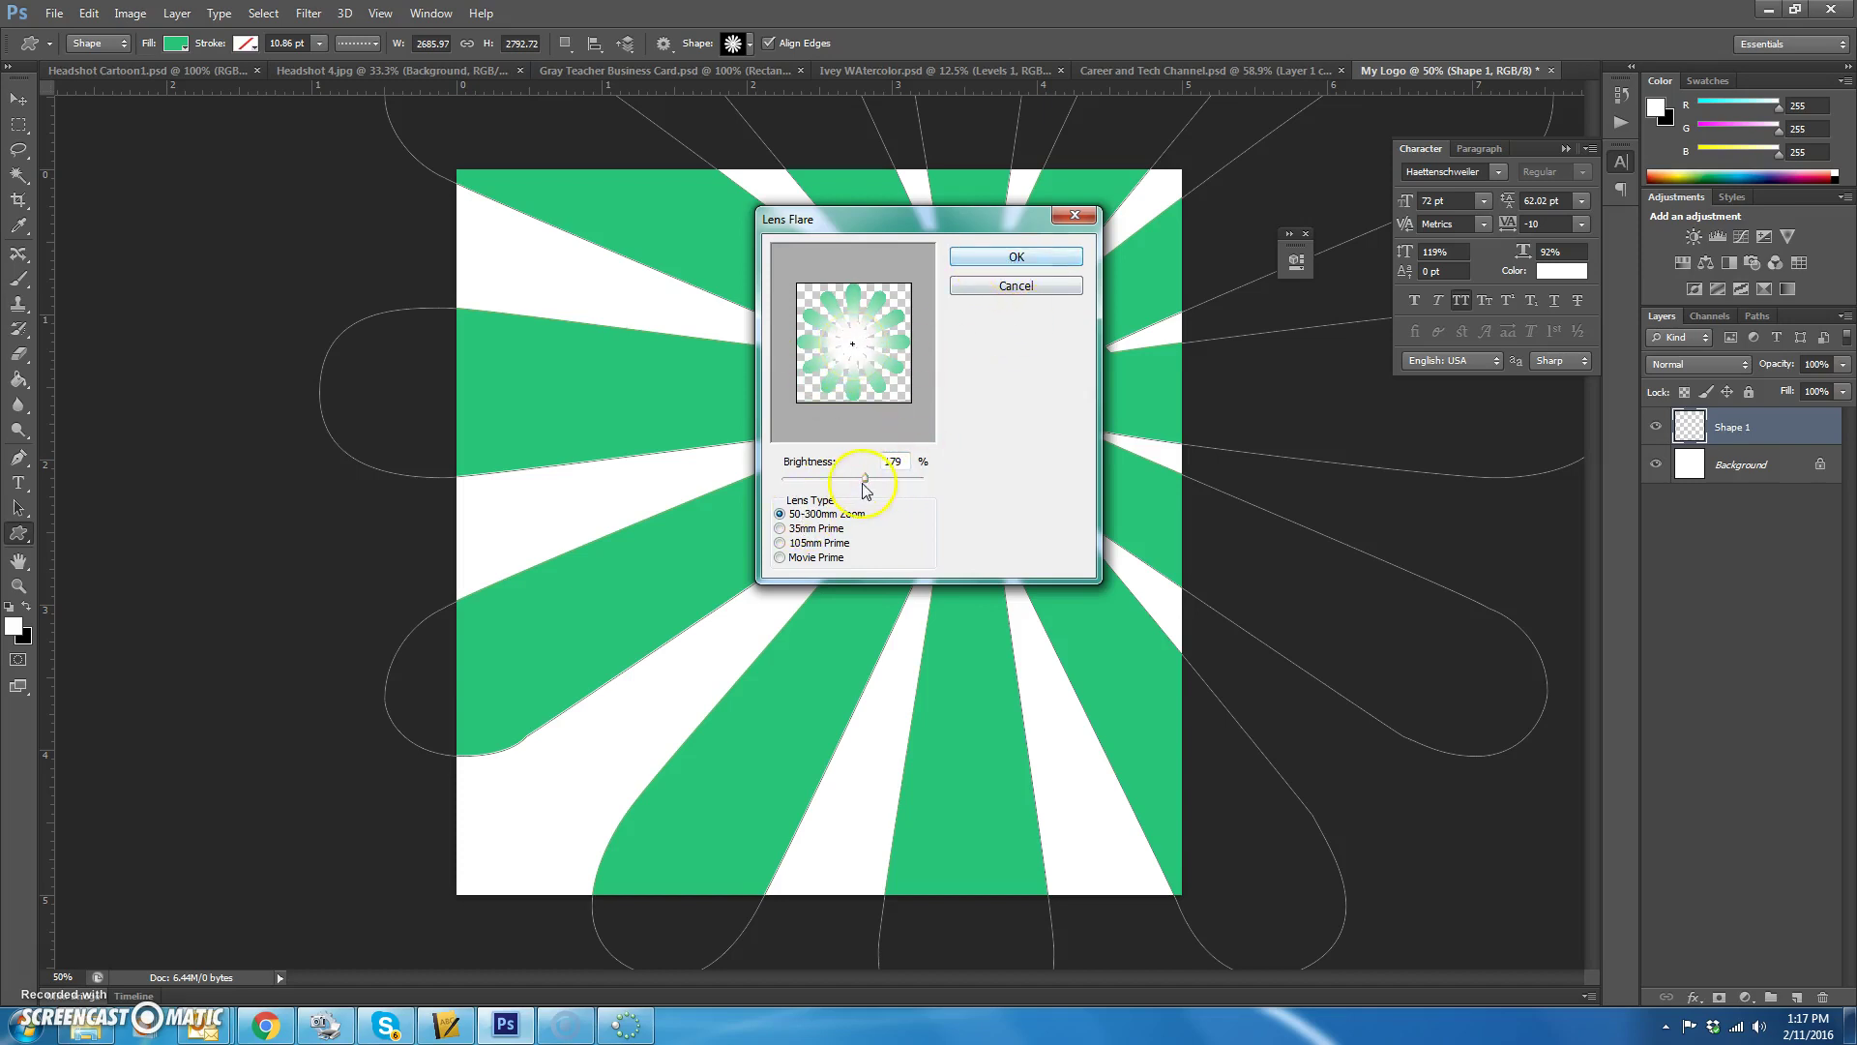
left_click_drag(867, 486, 866, 488)
left_click(1033, 257)
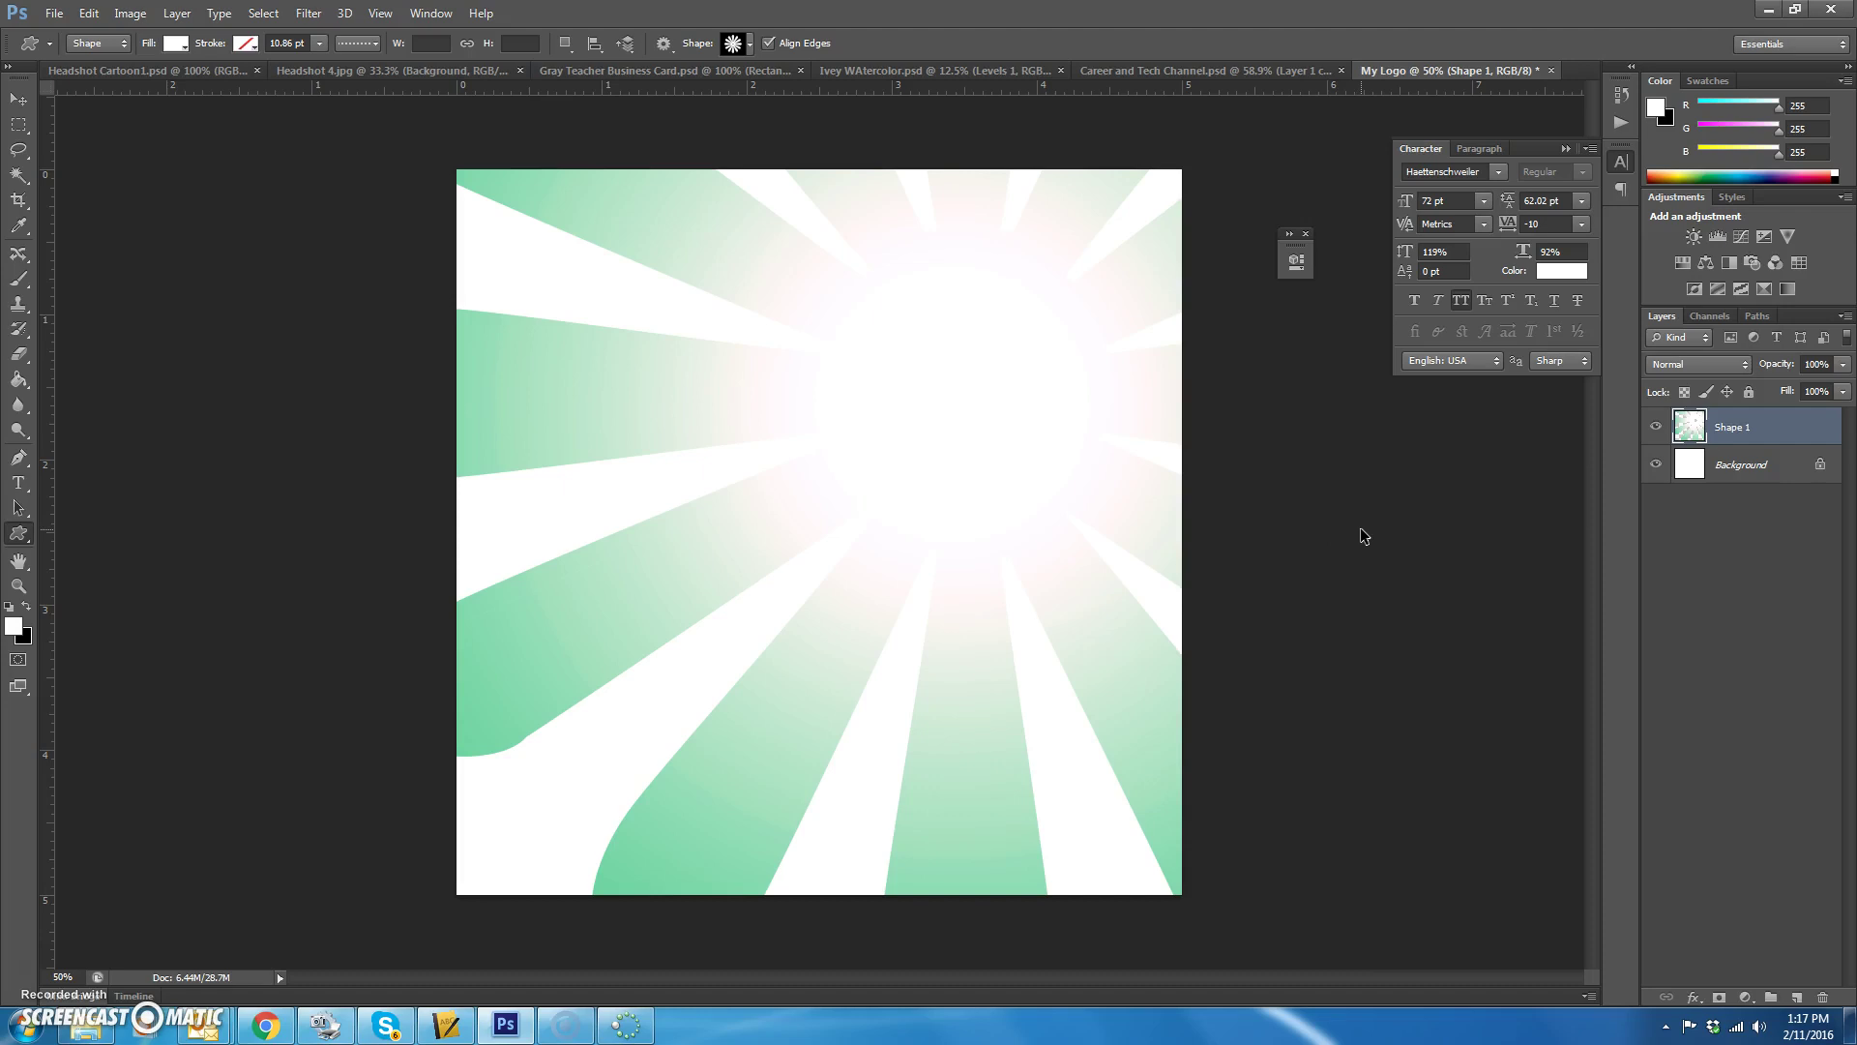
left_click(1431, 535)
Step: In Headshot 4.jpg, hide the Background copy 3 and Background copy layers, bring the Background photo into My Logo and roughly scale it down
left_click(367, 73)
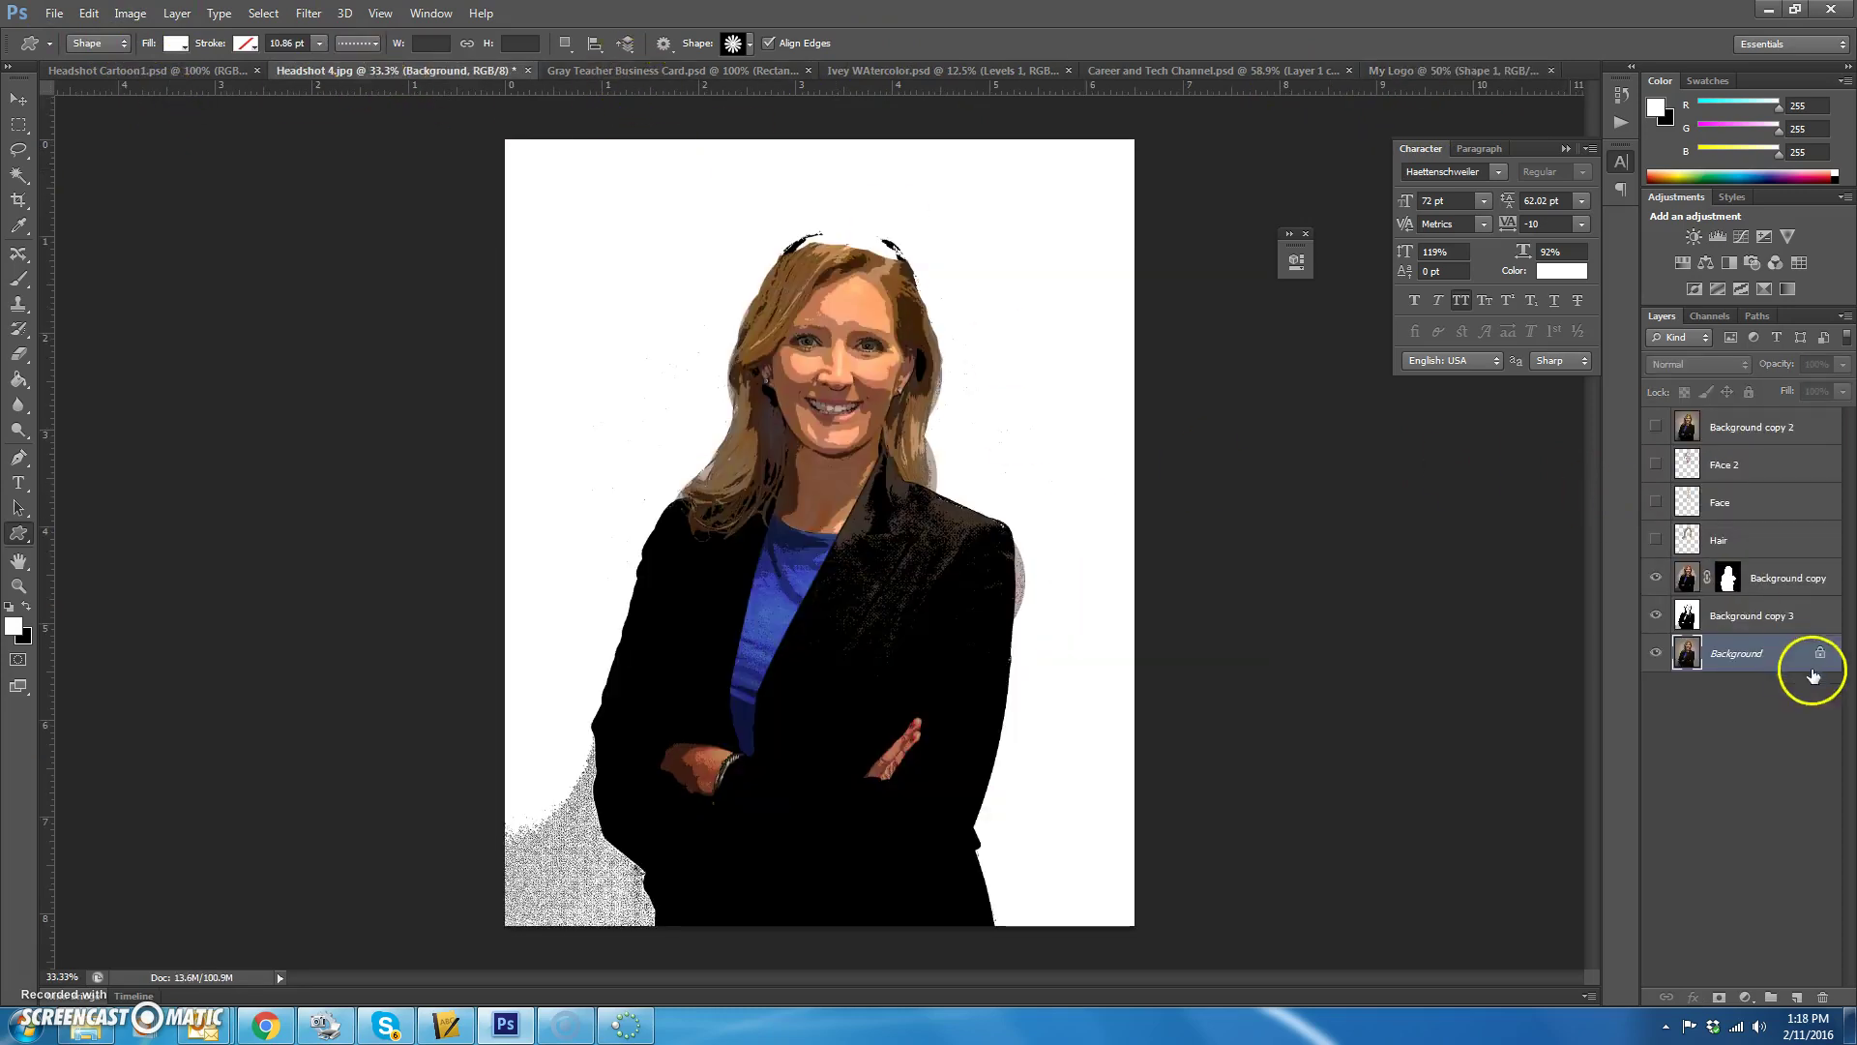
left_click(1656, 615)
left_click(1656, 577)
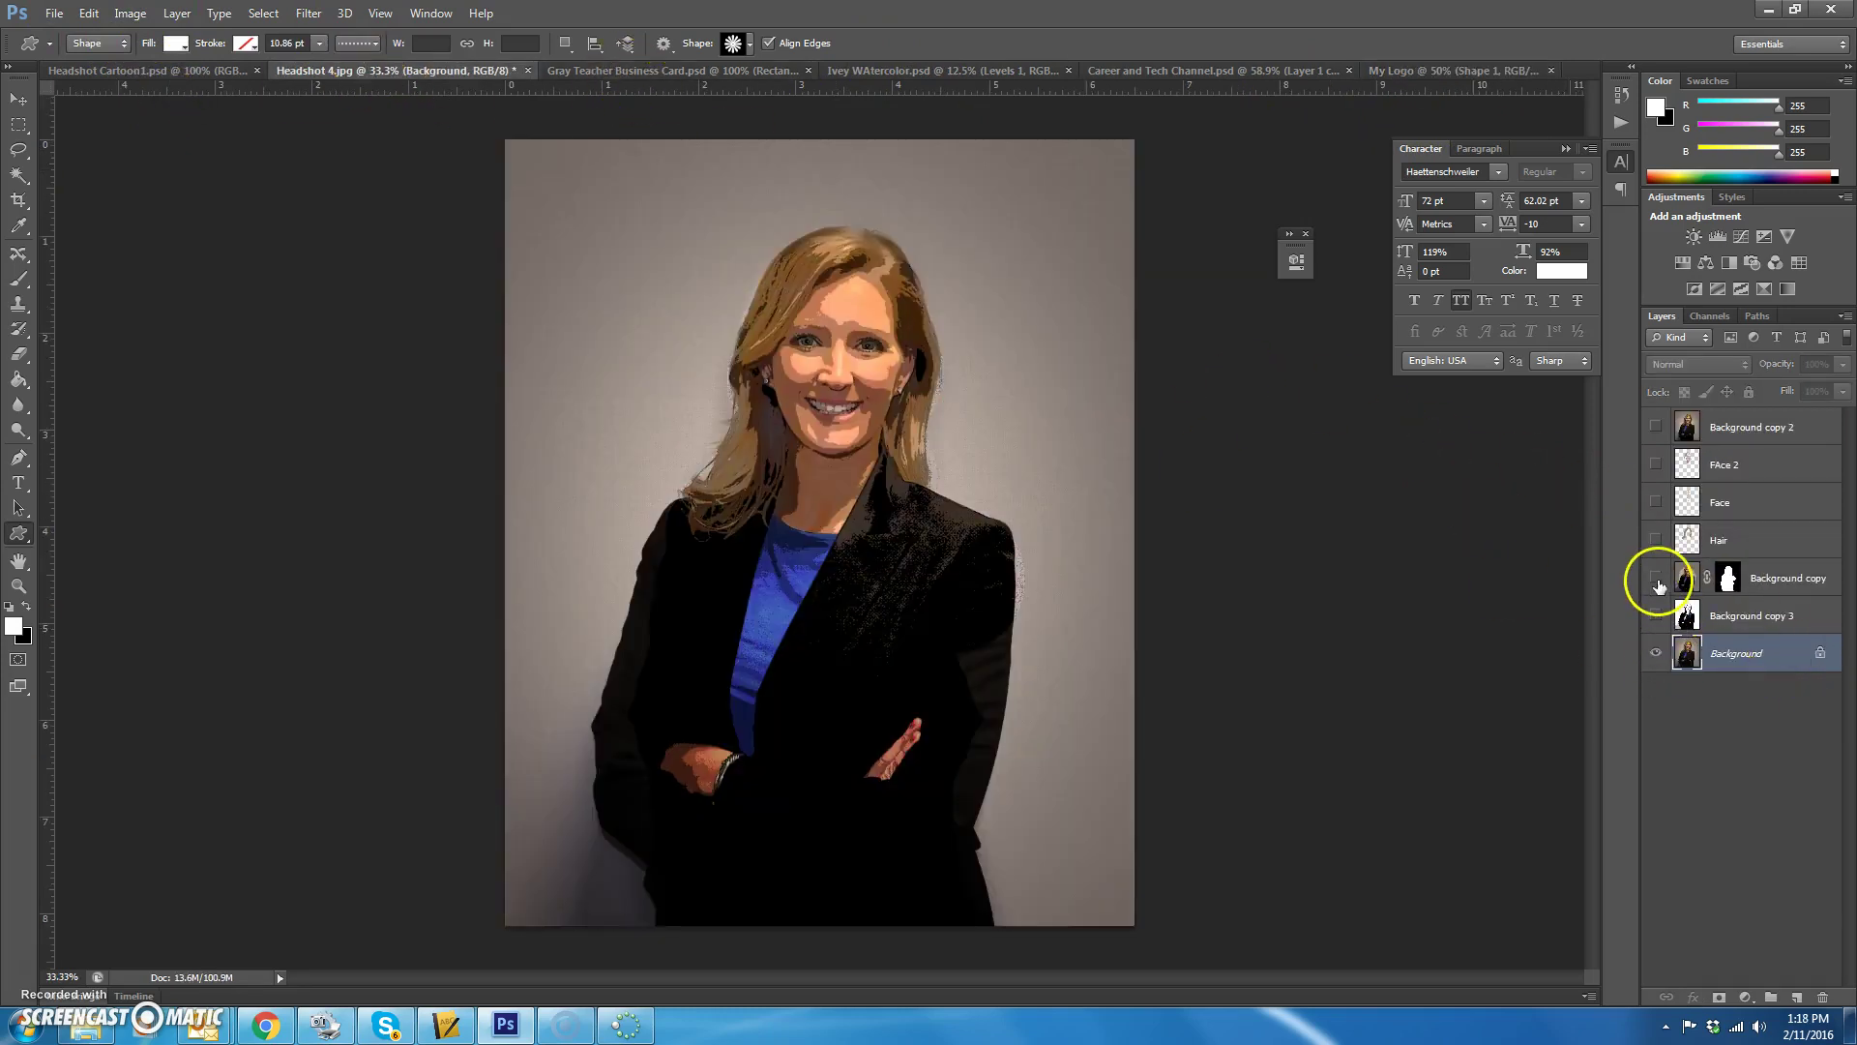
left_click(19, 98)
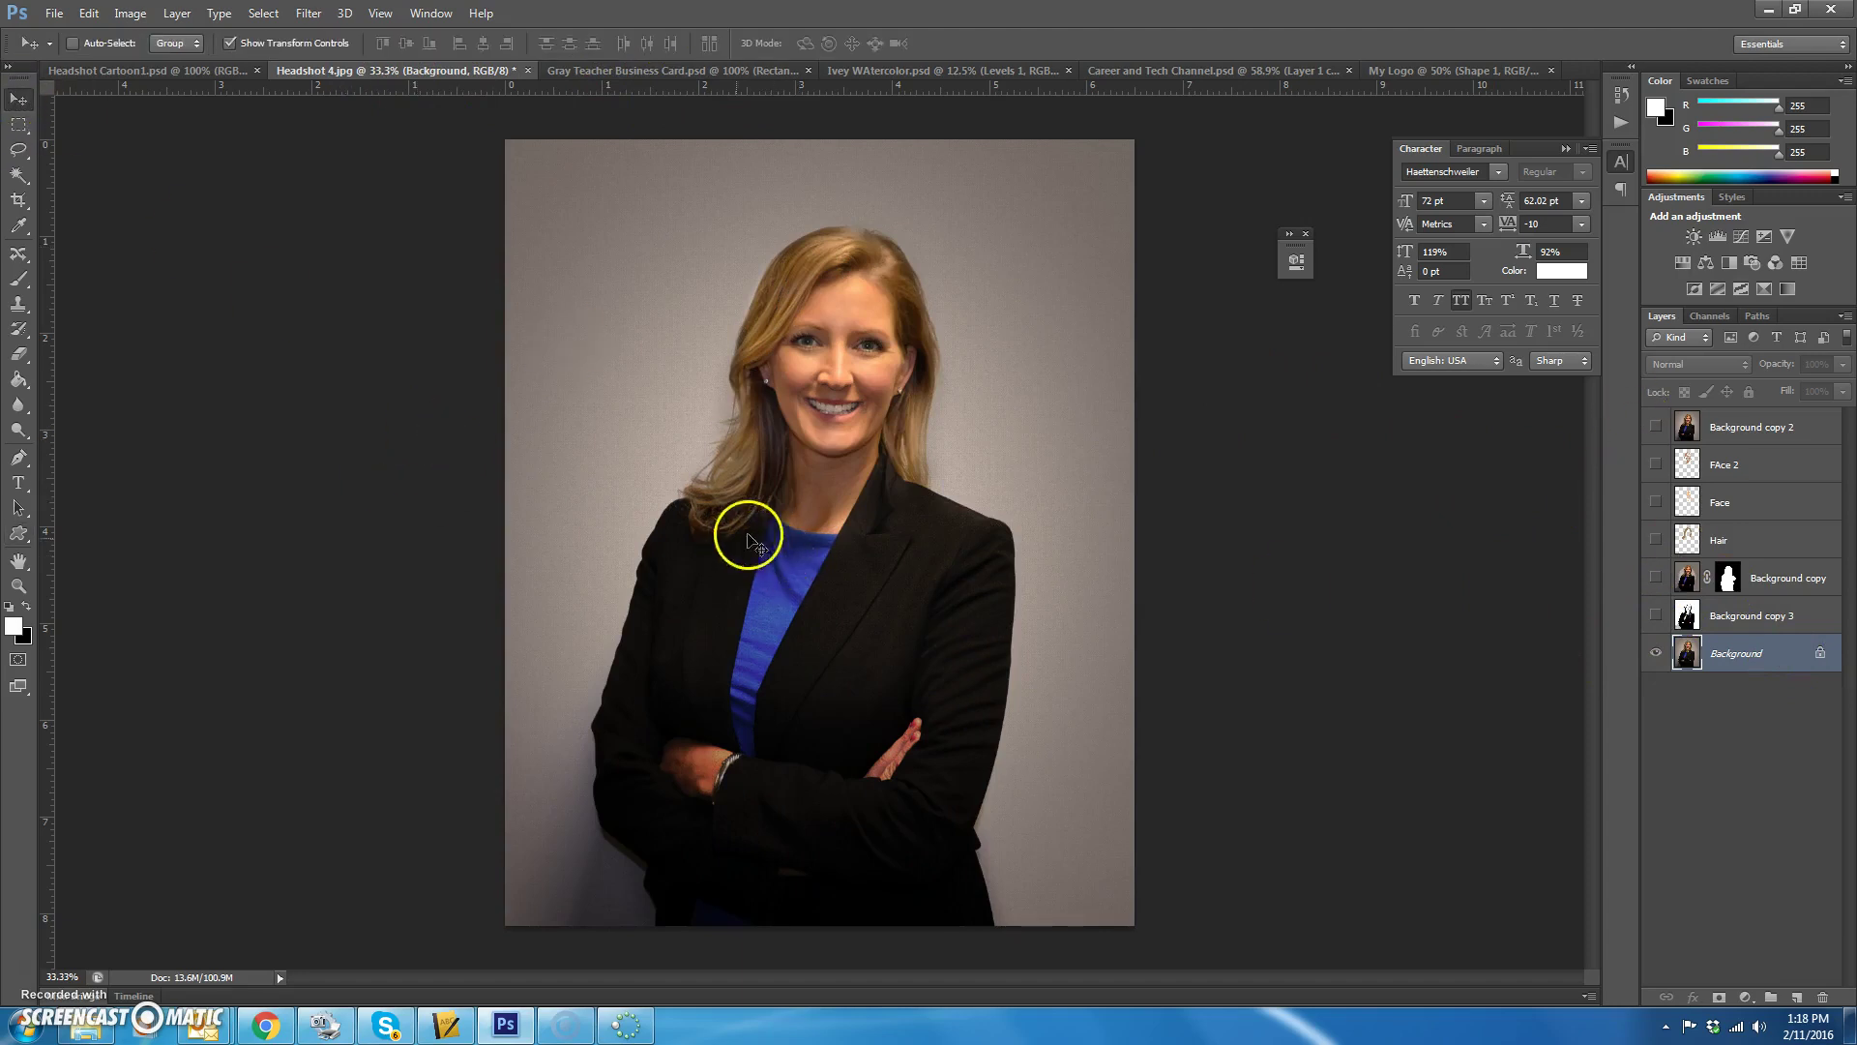
left_click_drag(1151, 127, 599, 558)
left_click_drag(1053, 174, 1025, 465)
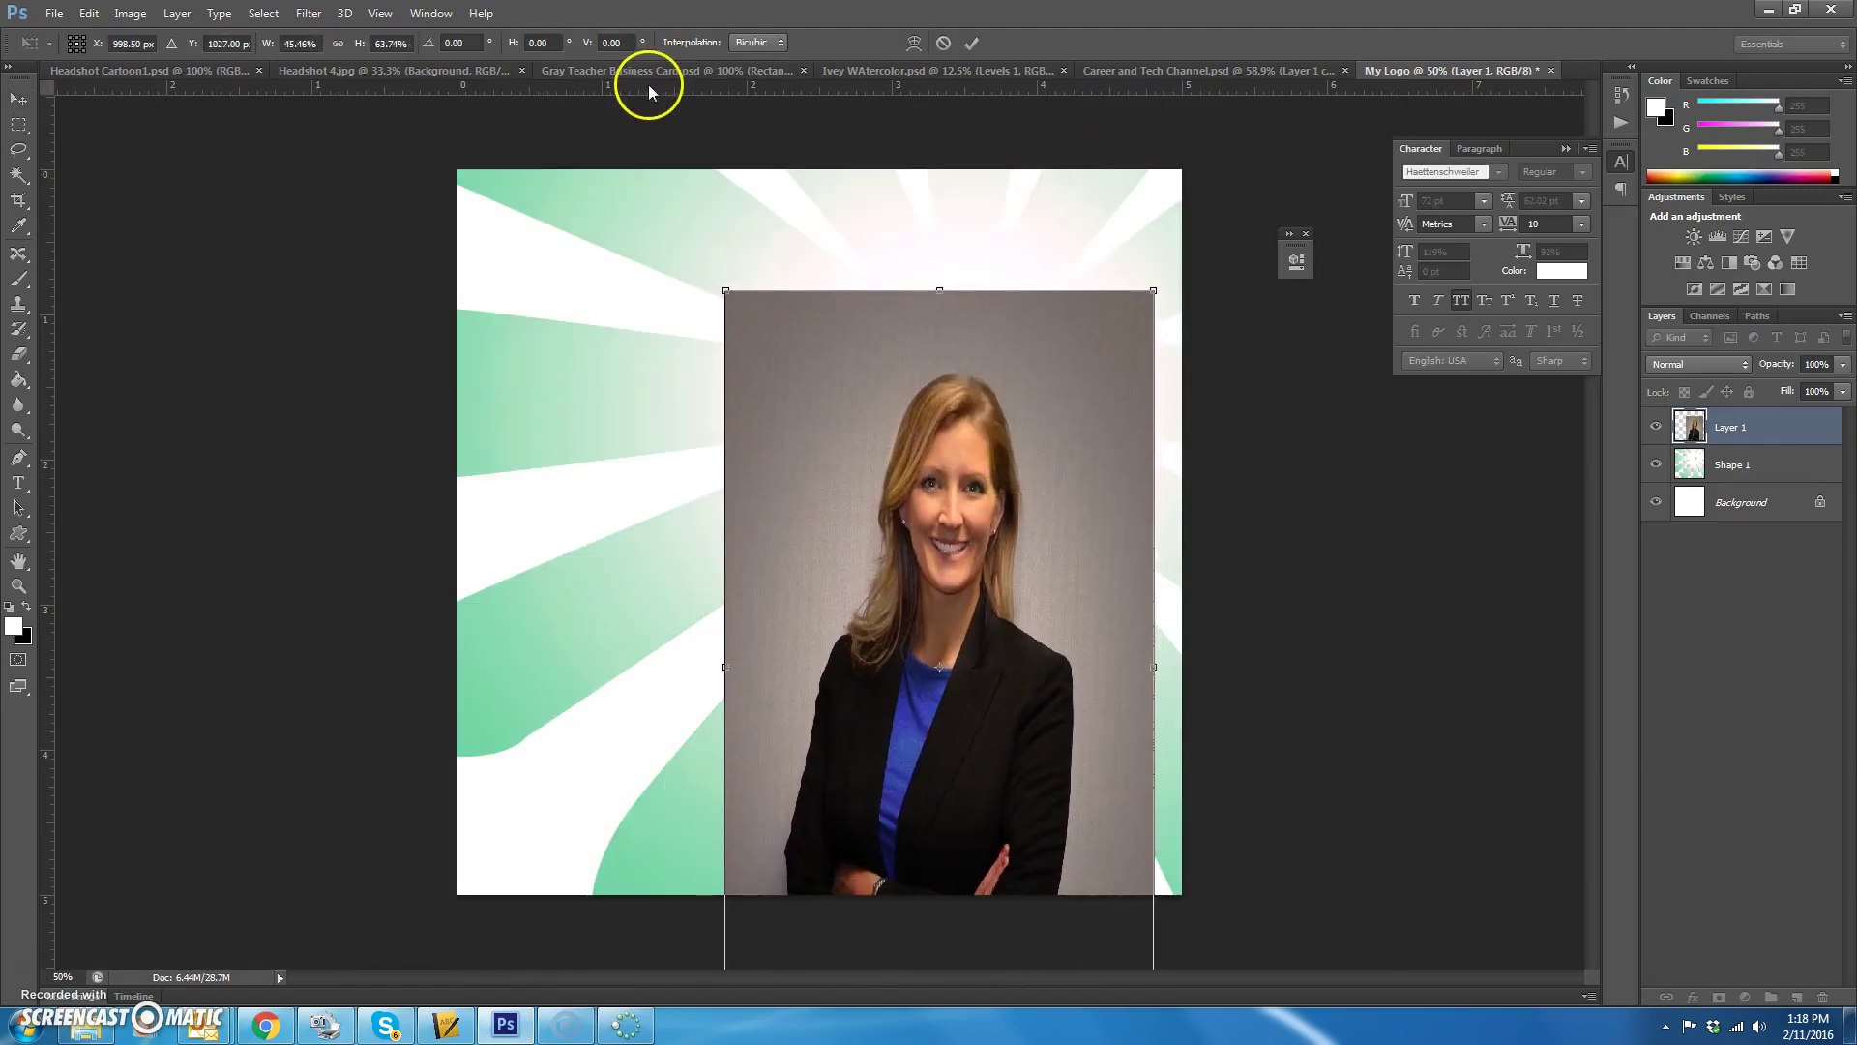
Step: Scale the headshot proportionally to about 60%, place it toward the canvas's lower right with its base past the edge, and add a layer mask
left_click(339, 44)
left_click_drag(941, 609, 940, 429)
left_click_drag(721, 763, 580, 929)
left_click_drag(751, 676, 842, 635)
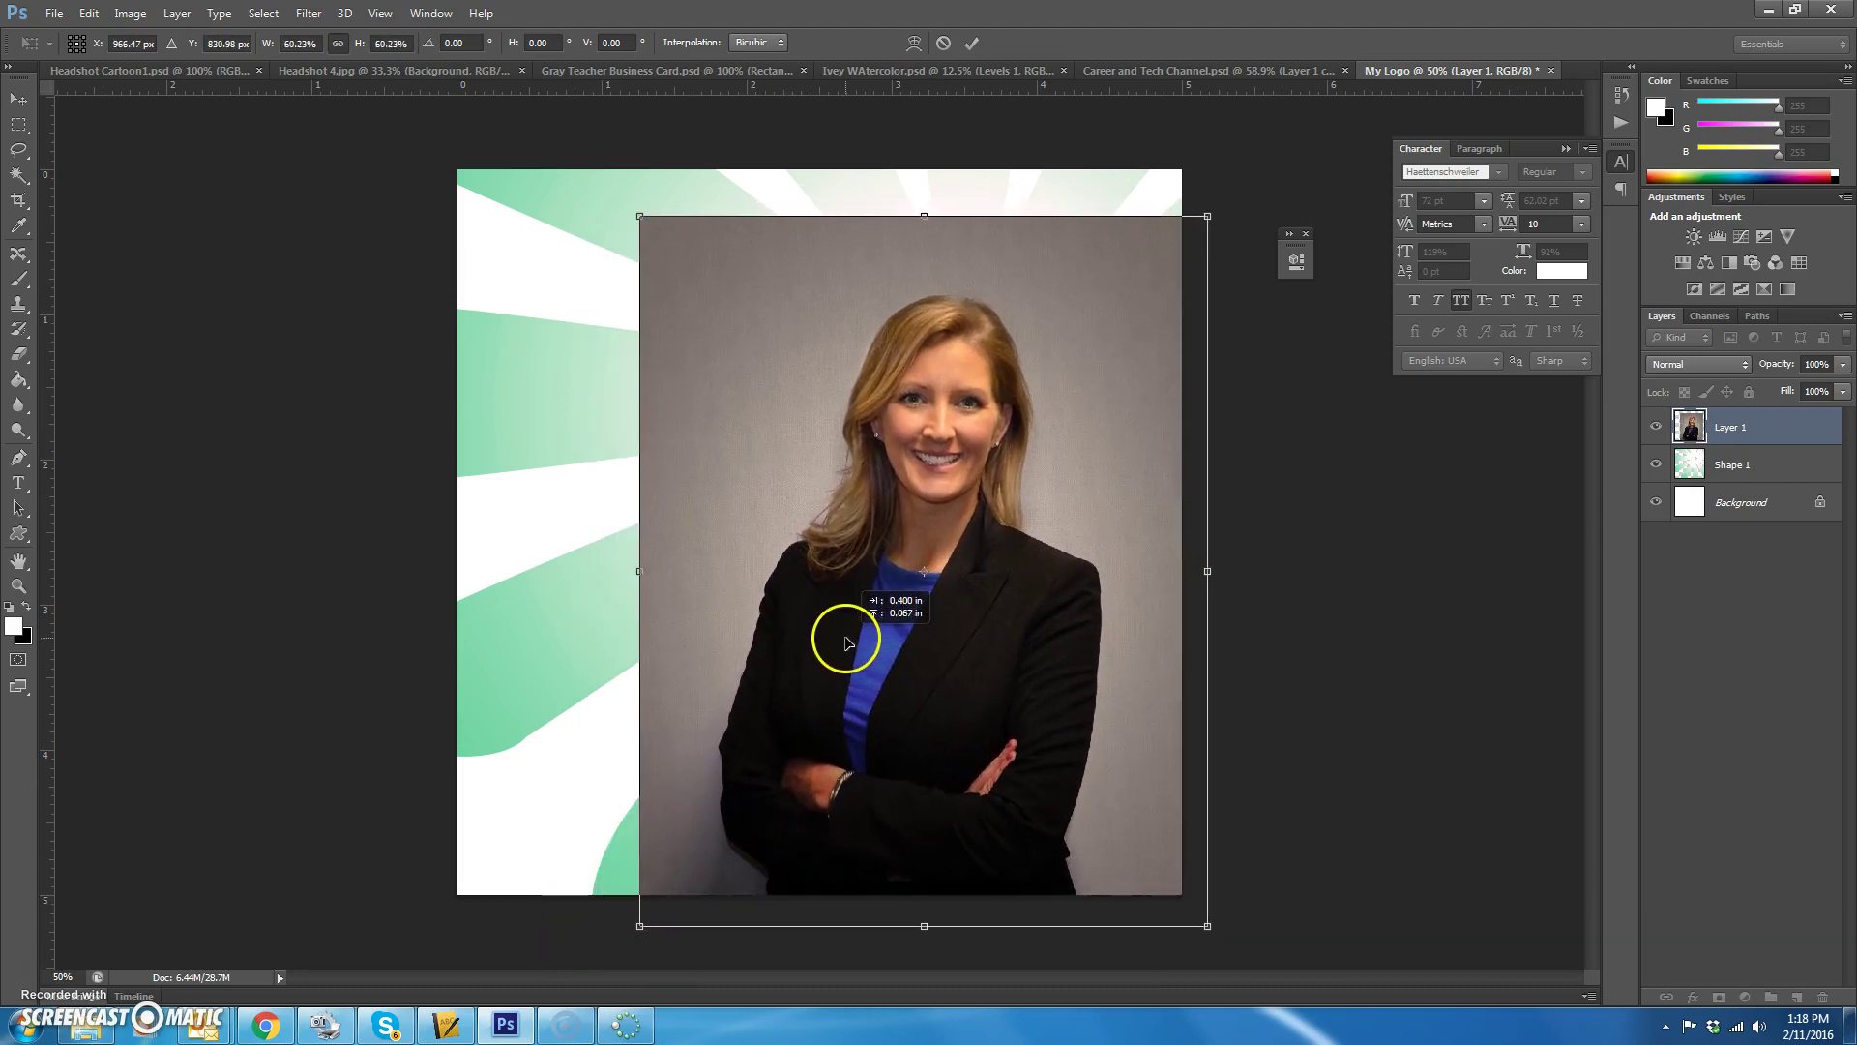
left_click(975, 44)
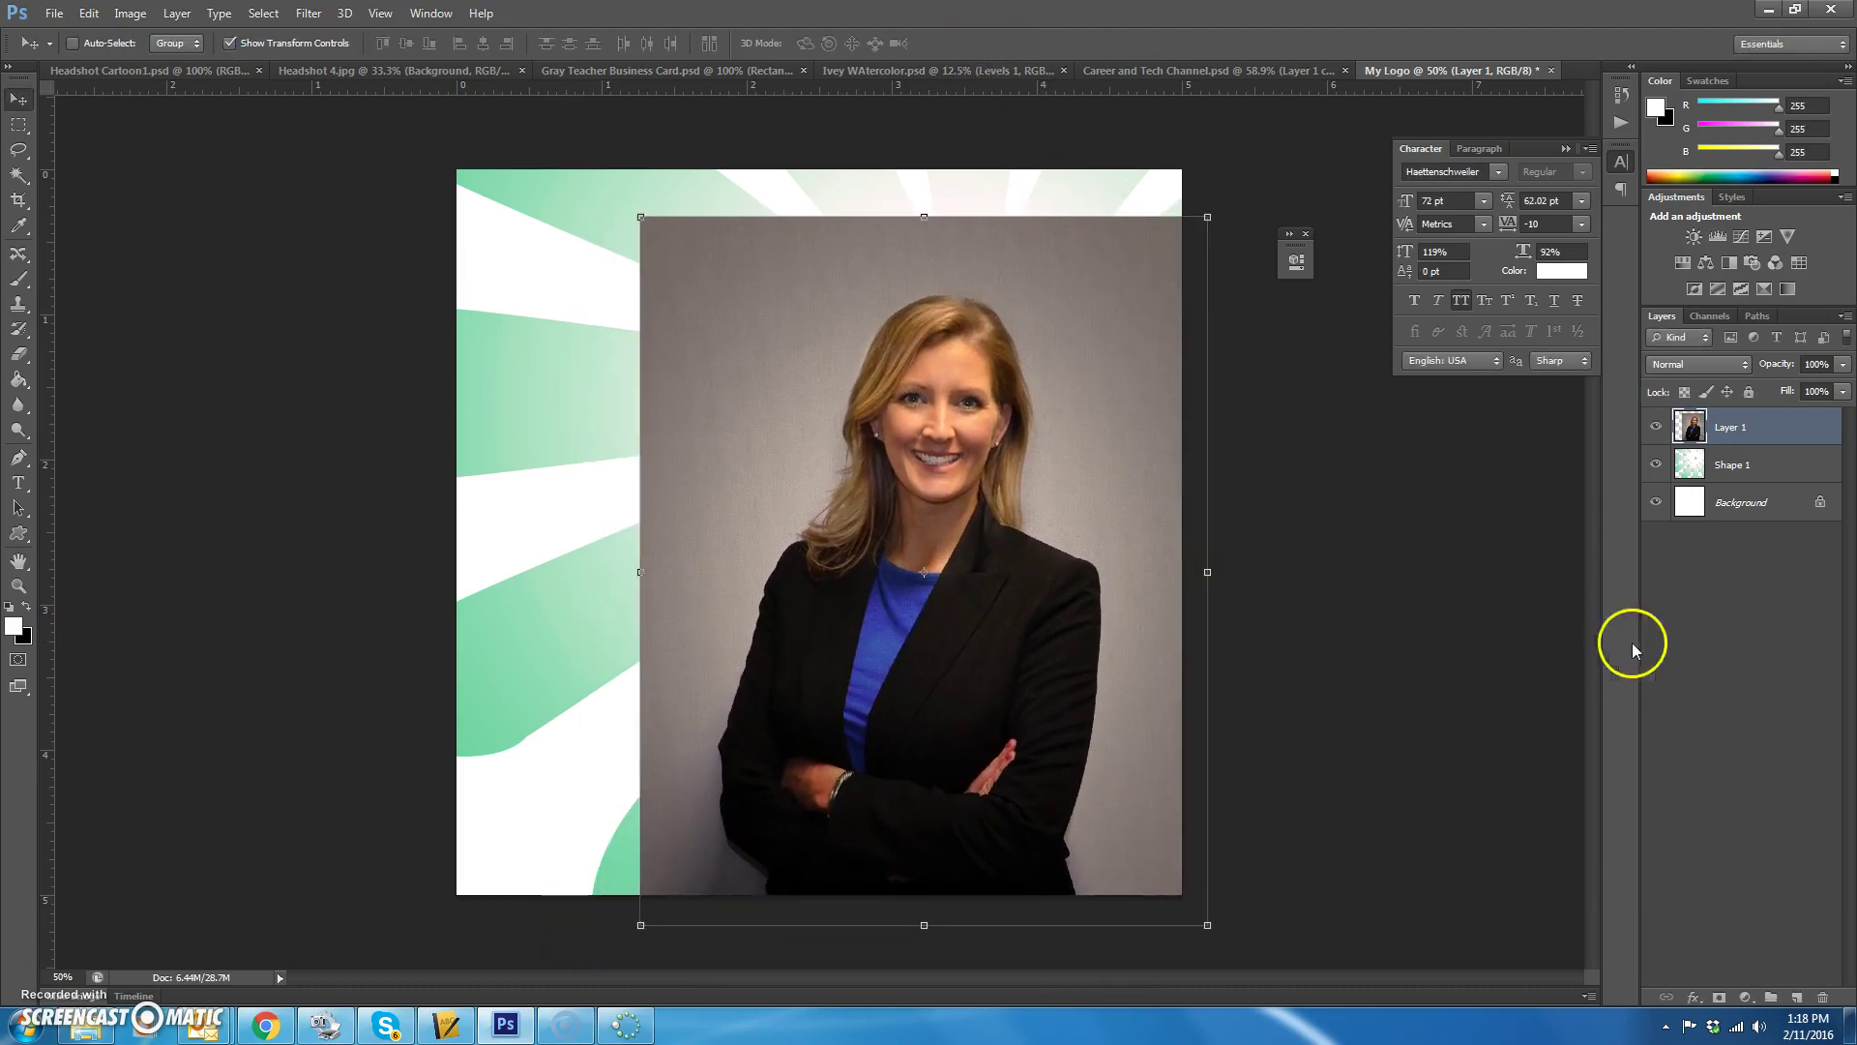
left_click(1721, 997)
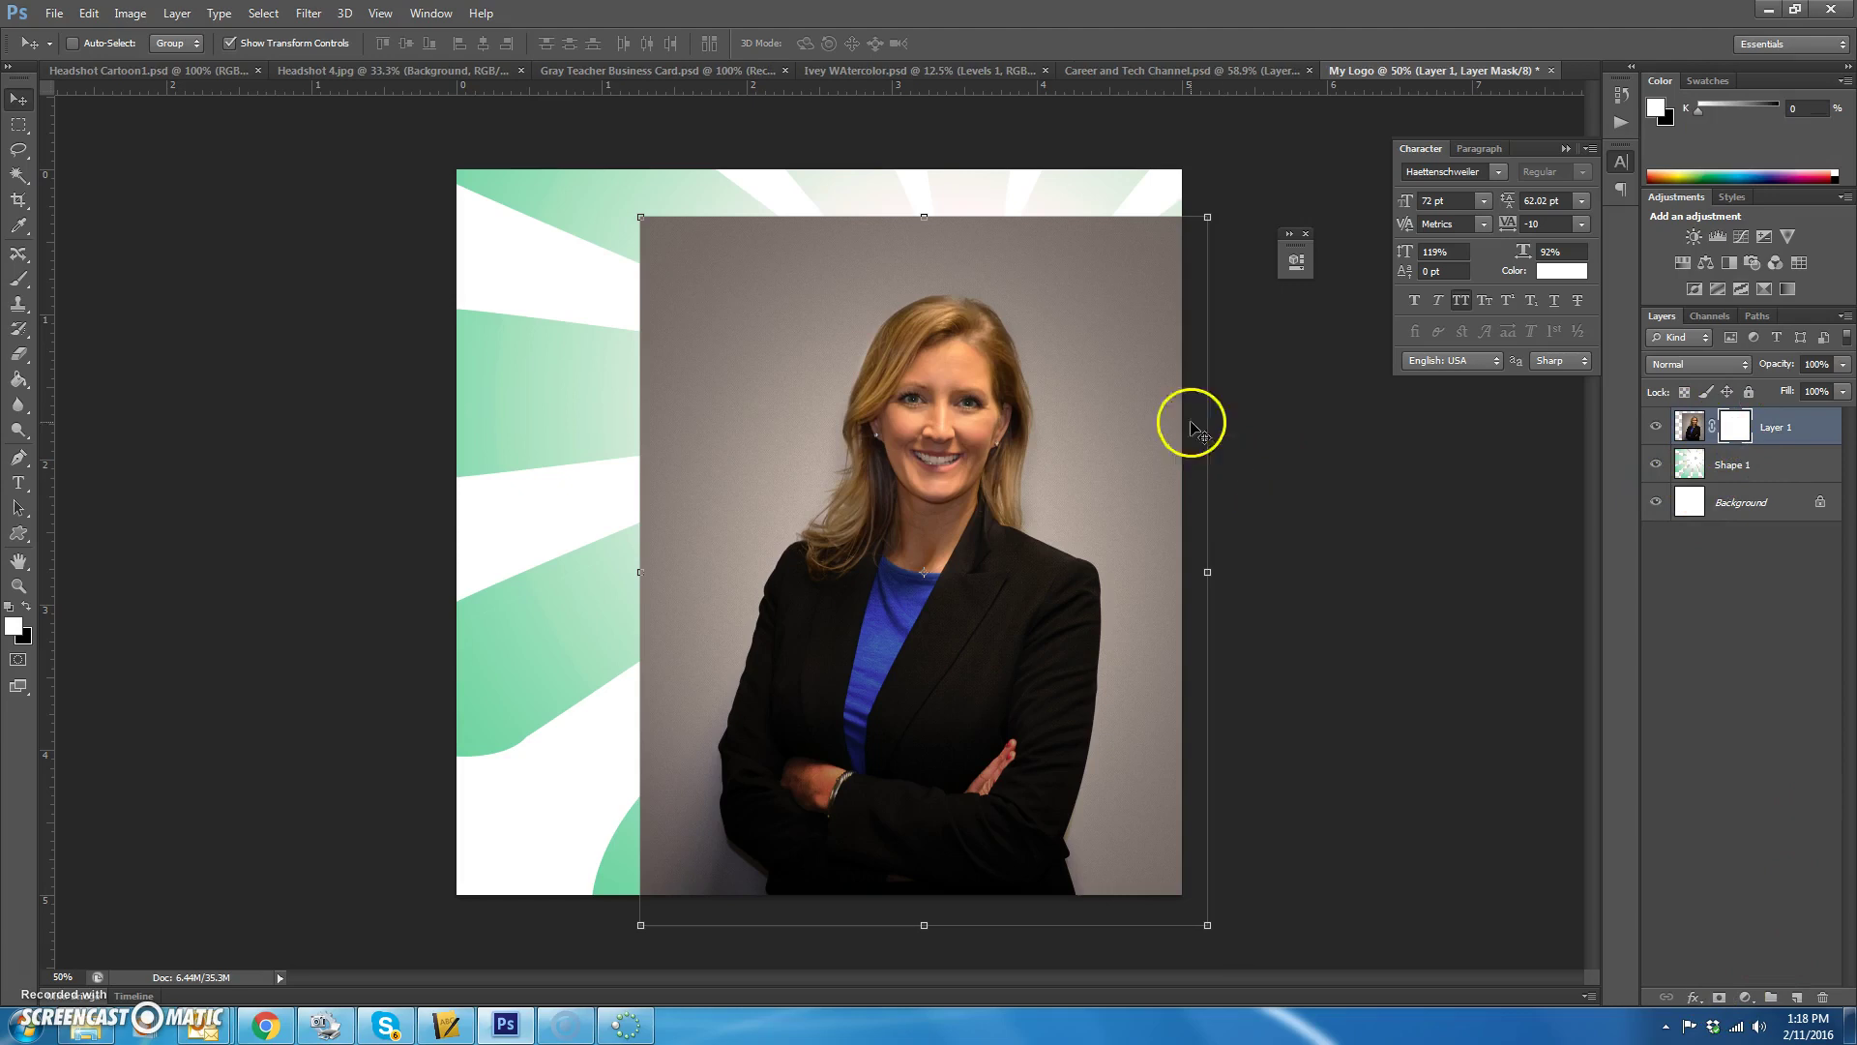
Step: Select the photo's grey backdrop with the Magic Wand at tolerance 20 and paint it black on Layer 1's mask with a 257 px brush
left_click(18, 176)
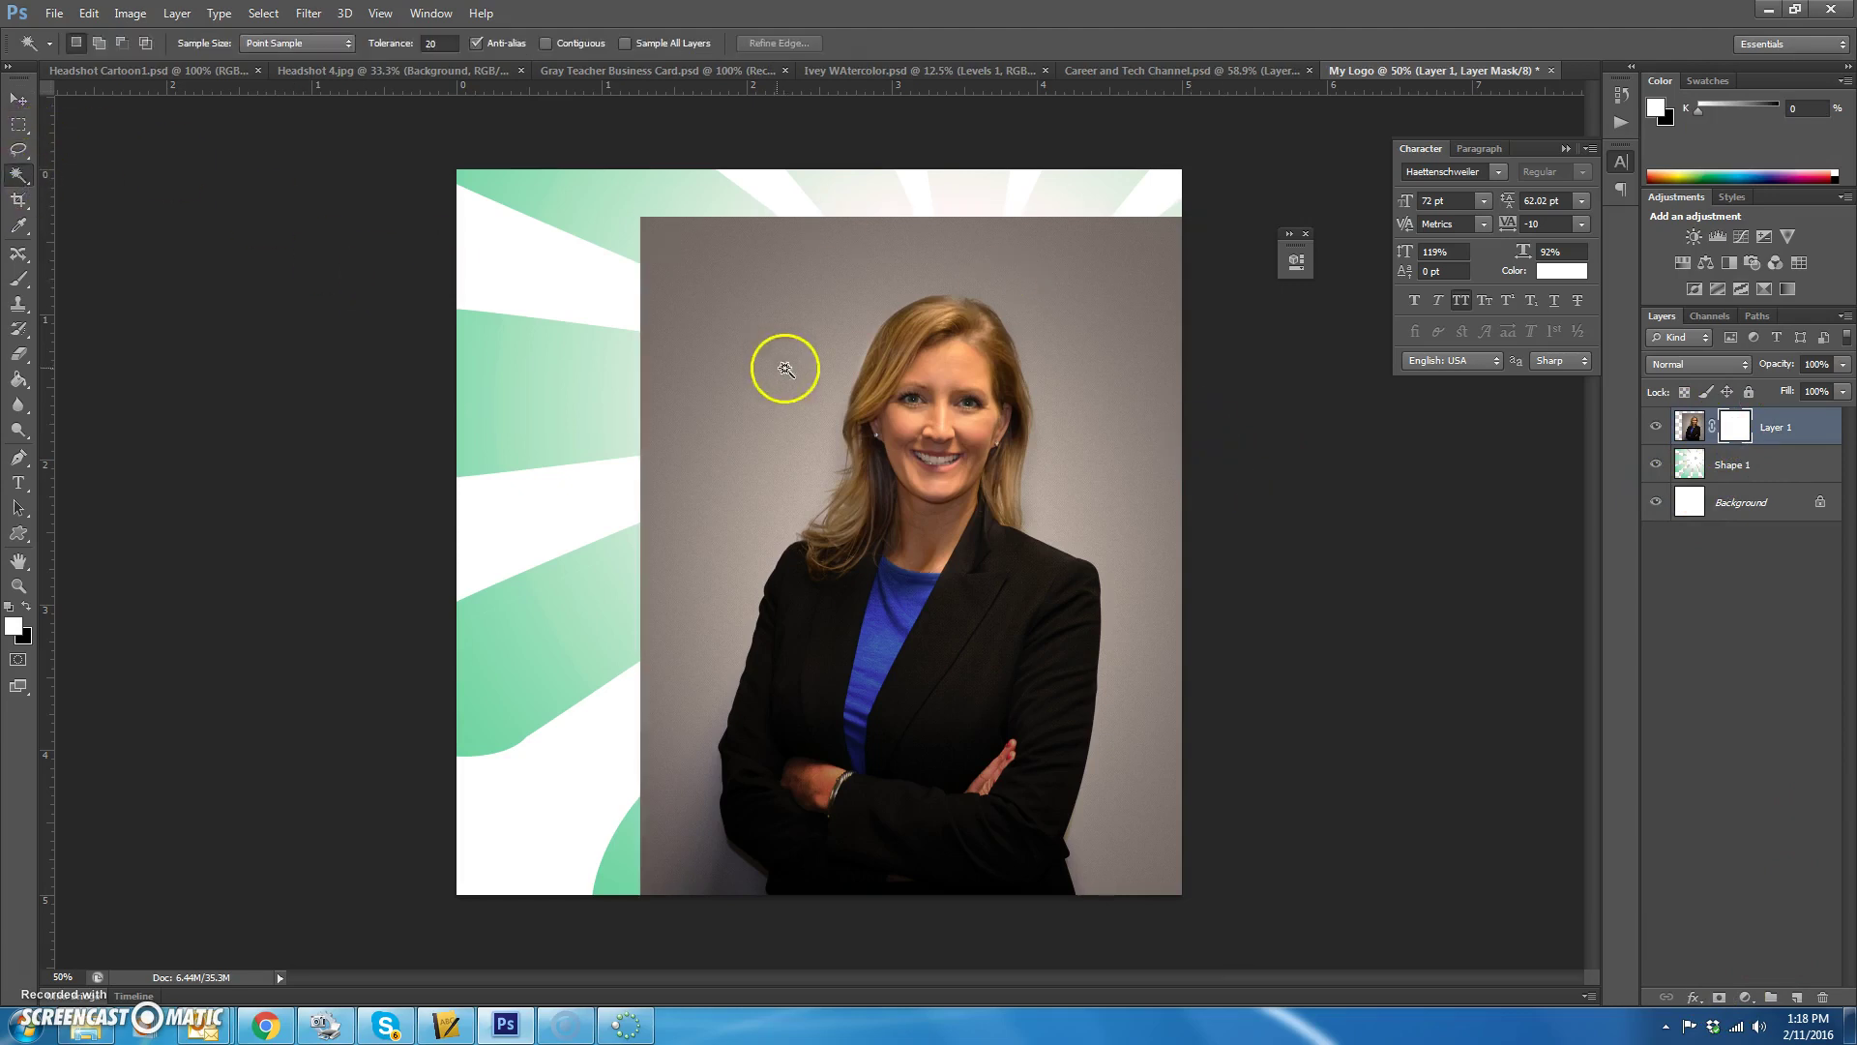
left_click(774, 275)
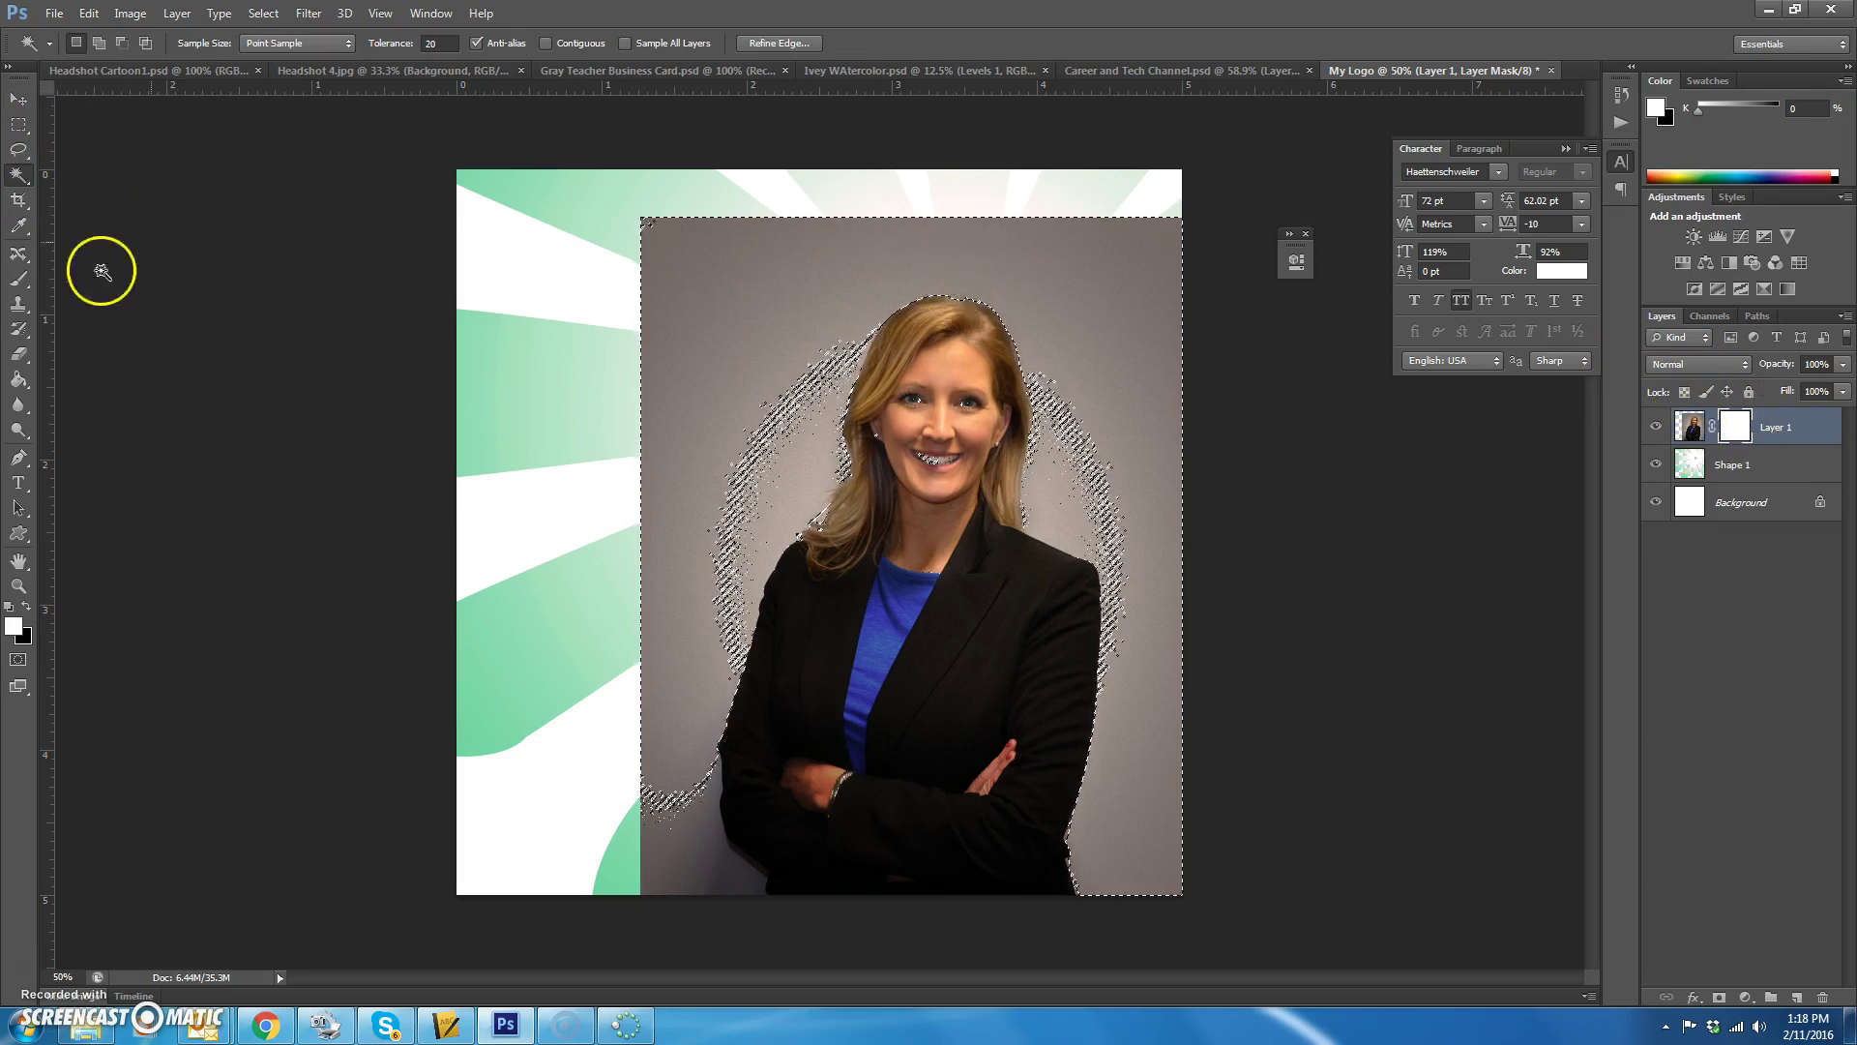
left_click(18, 278)
left_click(8, 607)
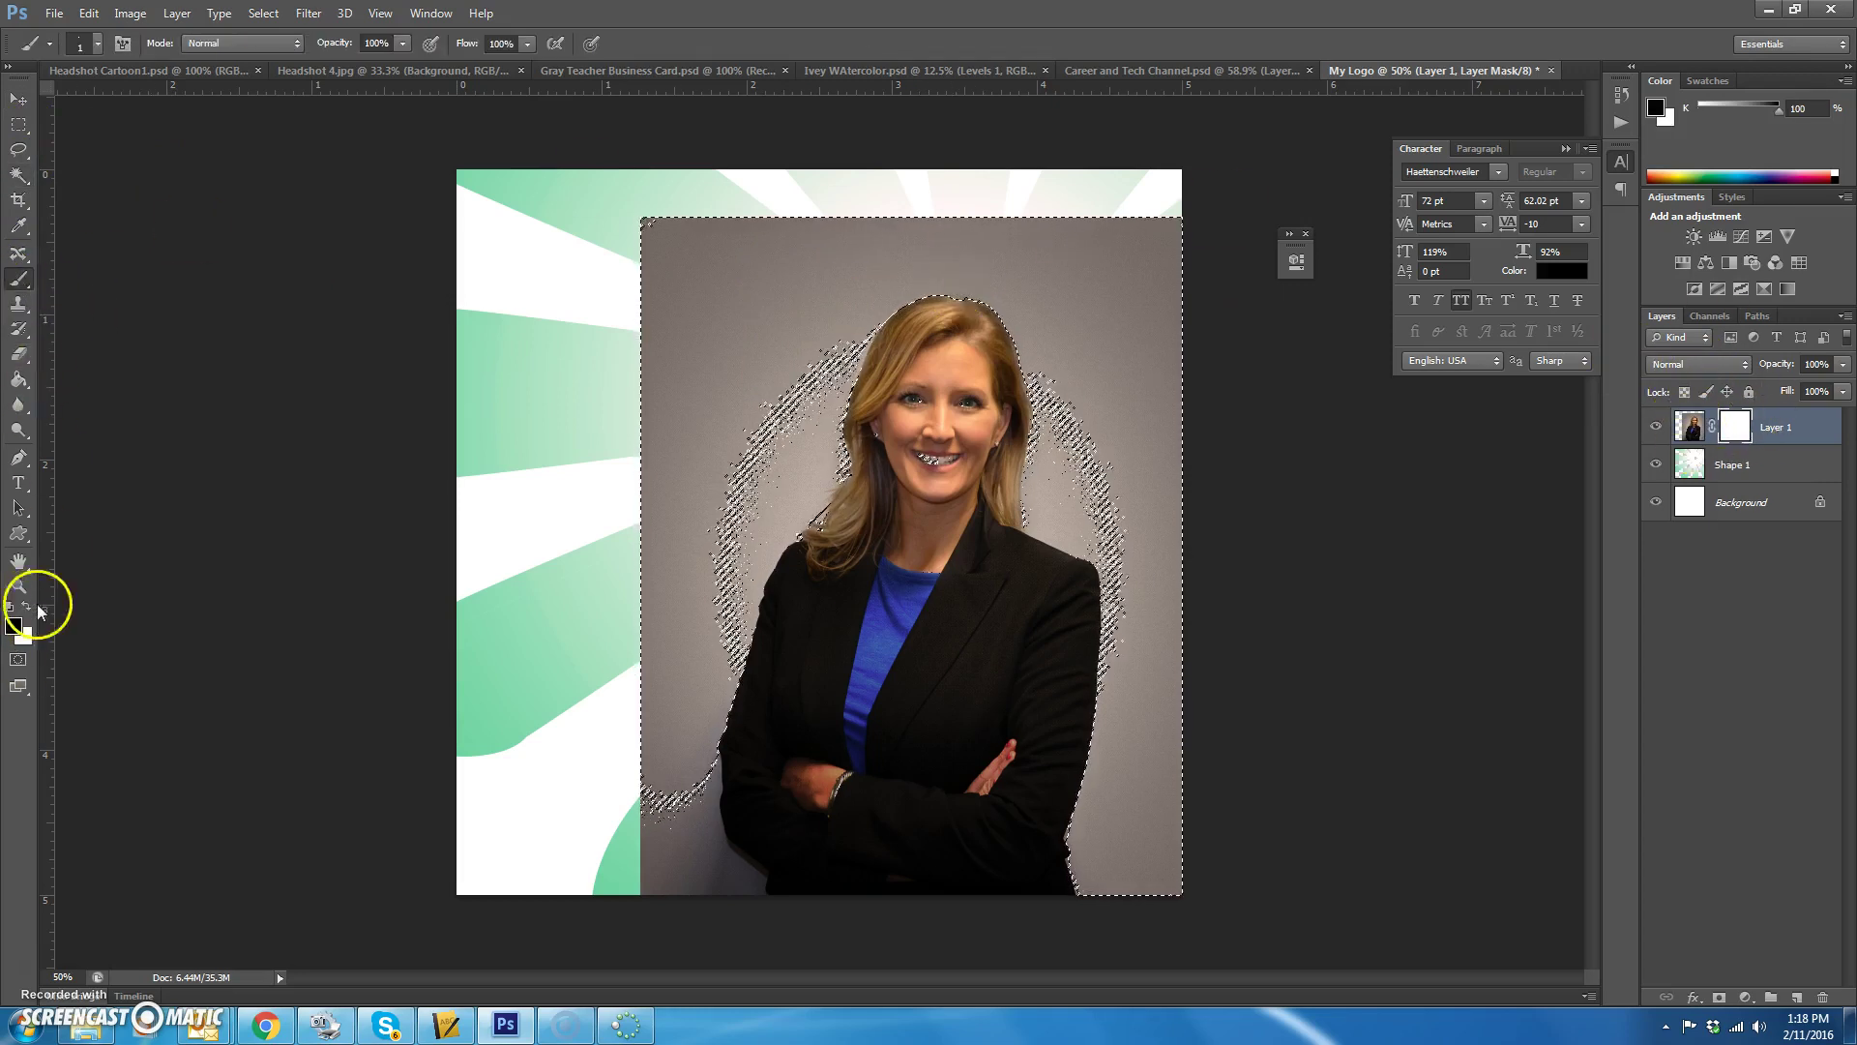
left_click(83, 47)
left_click(175, 104)
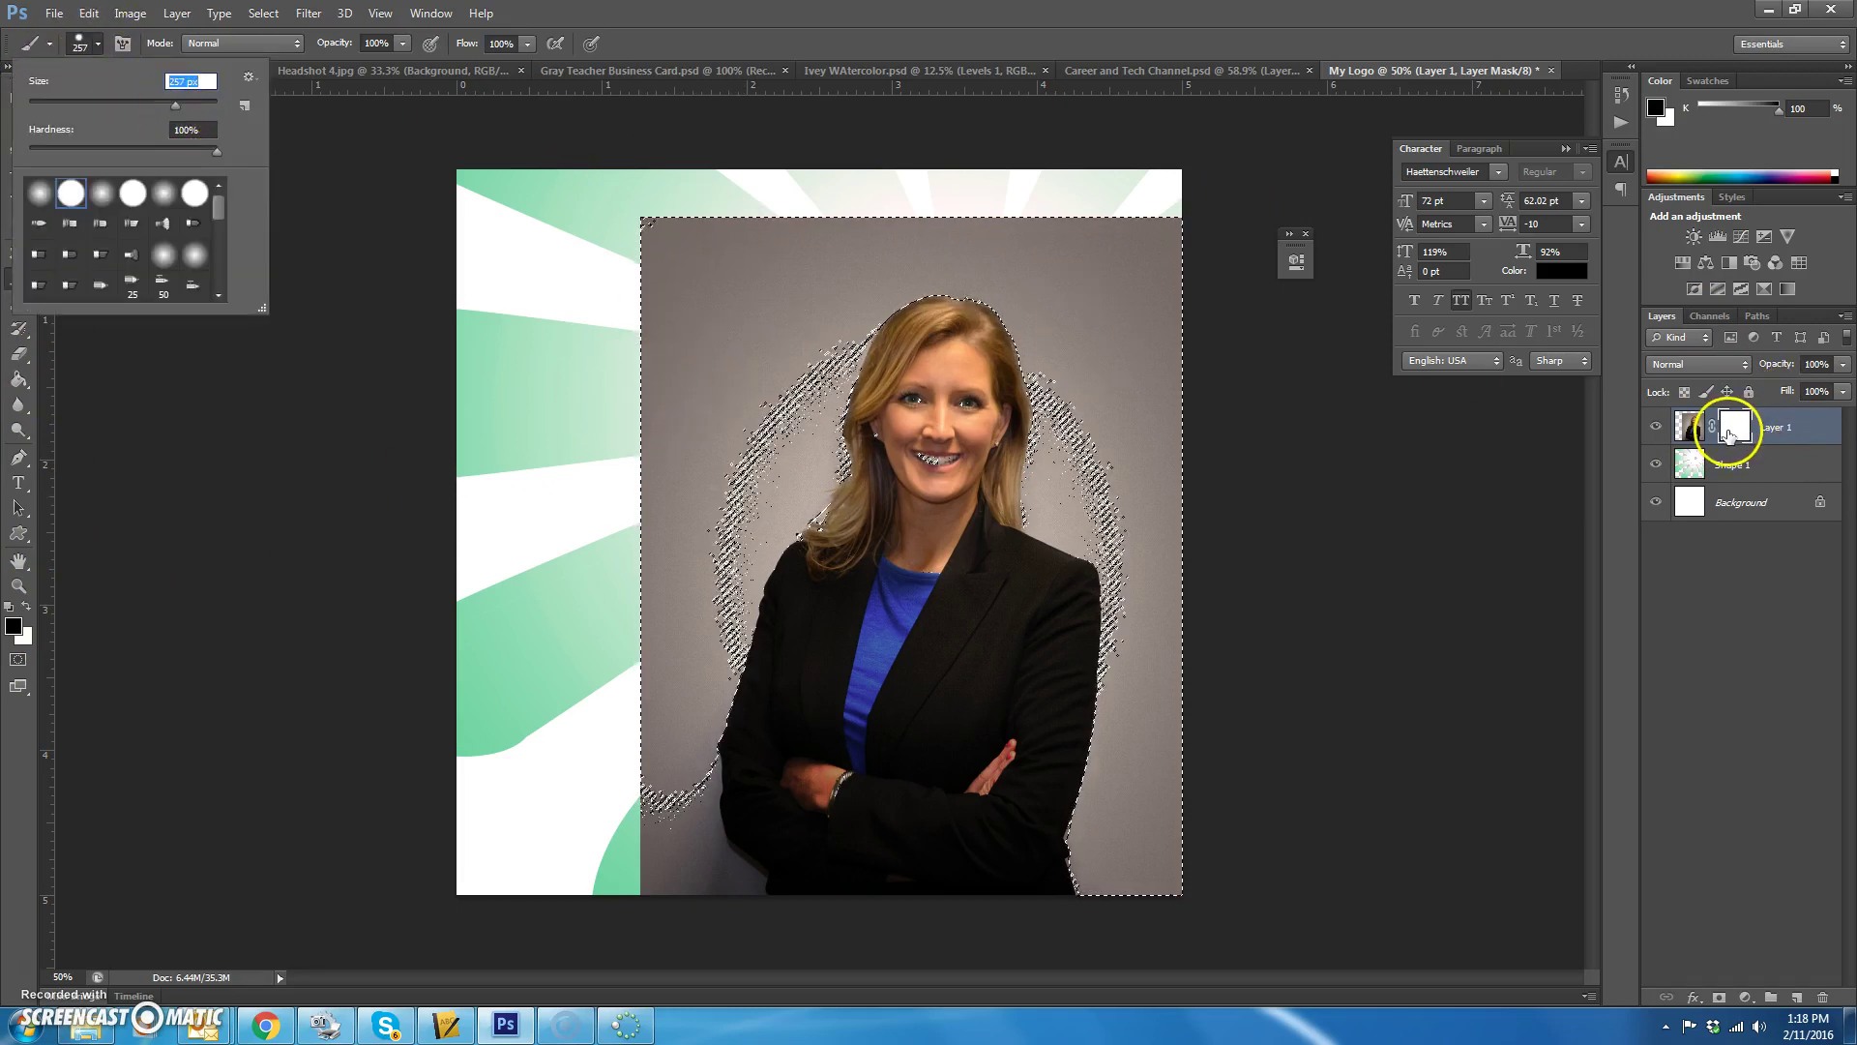
mouse_move(849, 271)
left_mouse_down()
mouse_move(741, 394)
mouse_move(732, 530)
mouse_move(613, 724)
mouse_move(650, 734)
mouse_move(713, 624)
mouse_move(661, 788)
left_mouse_up()
mouse_move(734, 200)
left_mouse_down()
mouse_move(1043, 267)
mouse_move(1177, 937)
mouse_move(1102, 855)
mouse_move(1112, 882)
mouse_move(1226, 475)
mouse_move(1158, 202)
mouse_move(1203, 483)
mouse_move(1074, 186)
left_mouse_up()
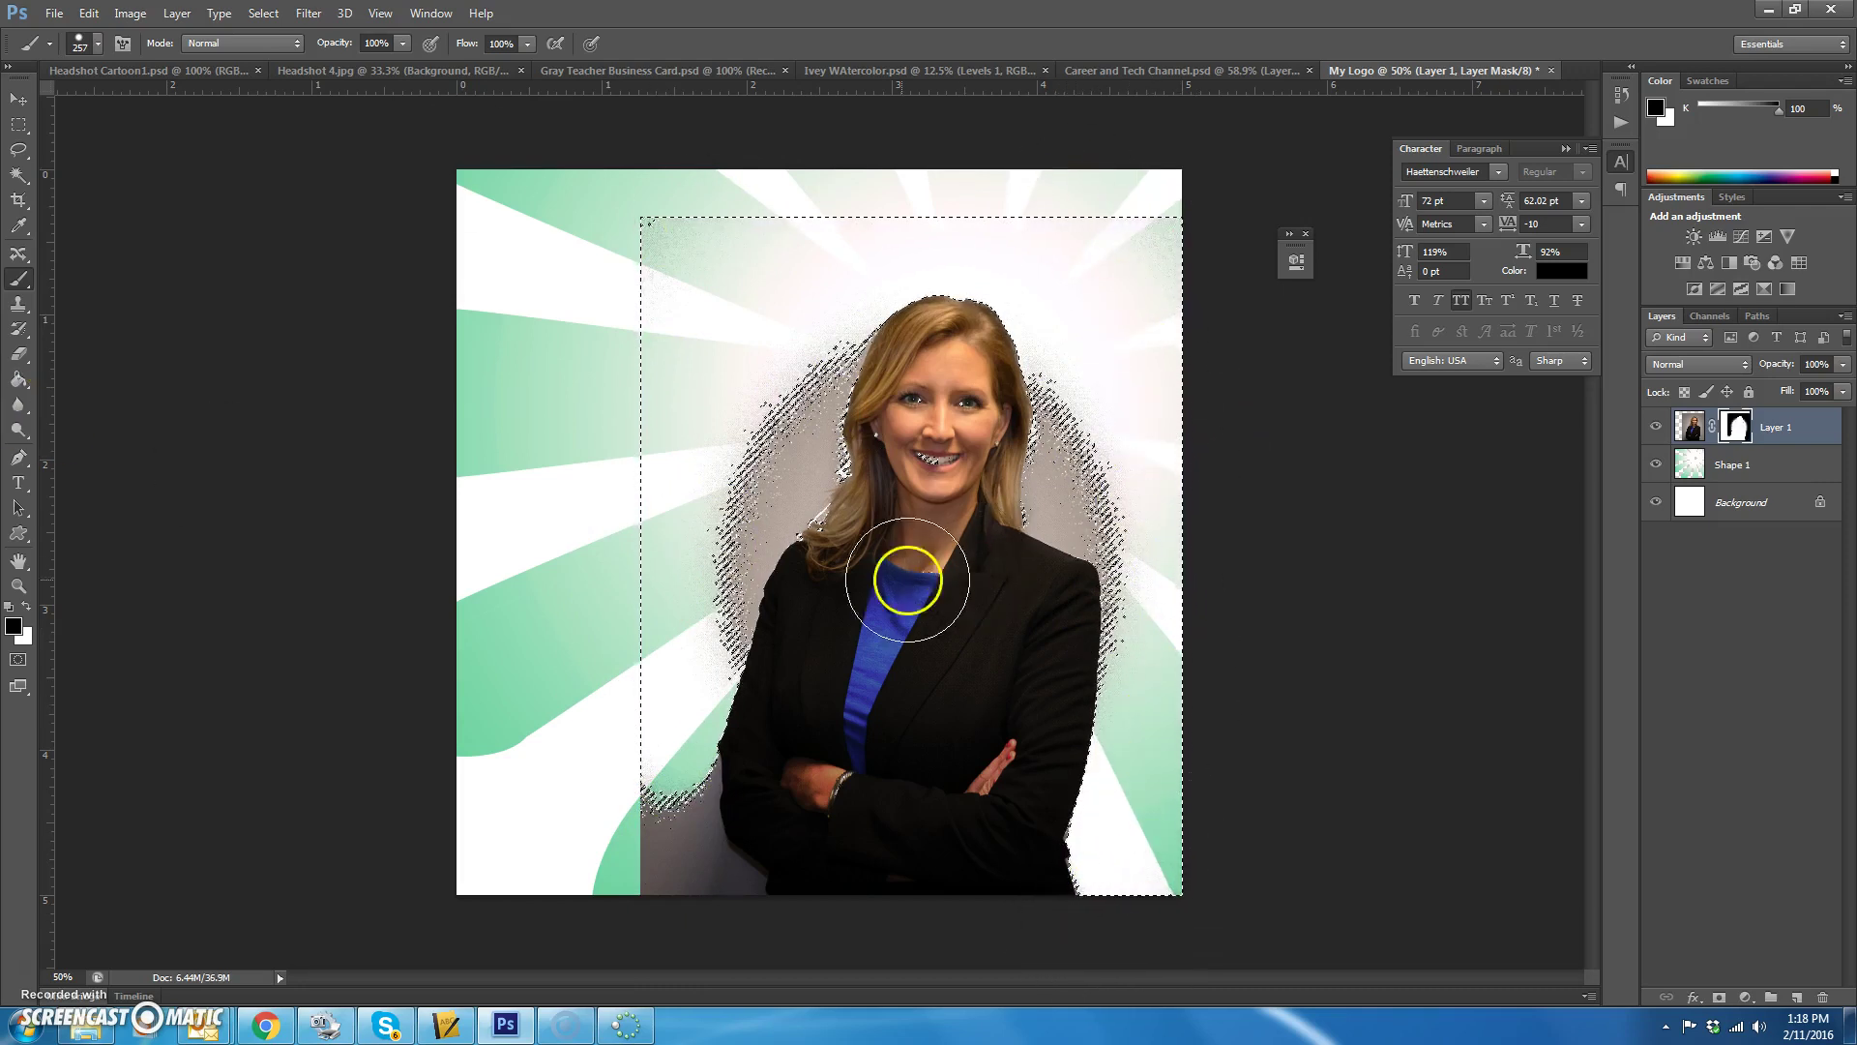
Step: Reselect the remaining grey backdrop around the hair and shoulders with the Magic Wand and paint it out on the layer mask
left_click(18, 175)
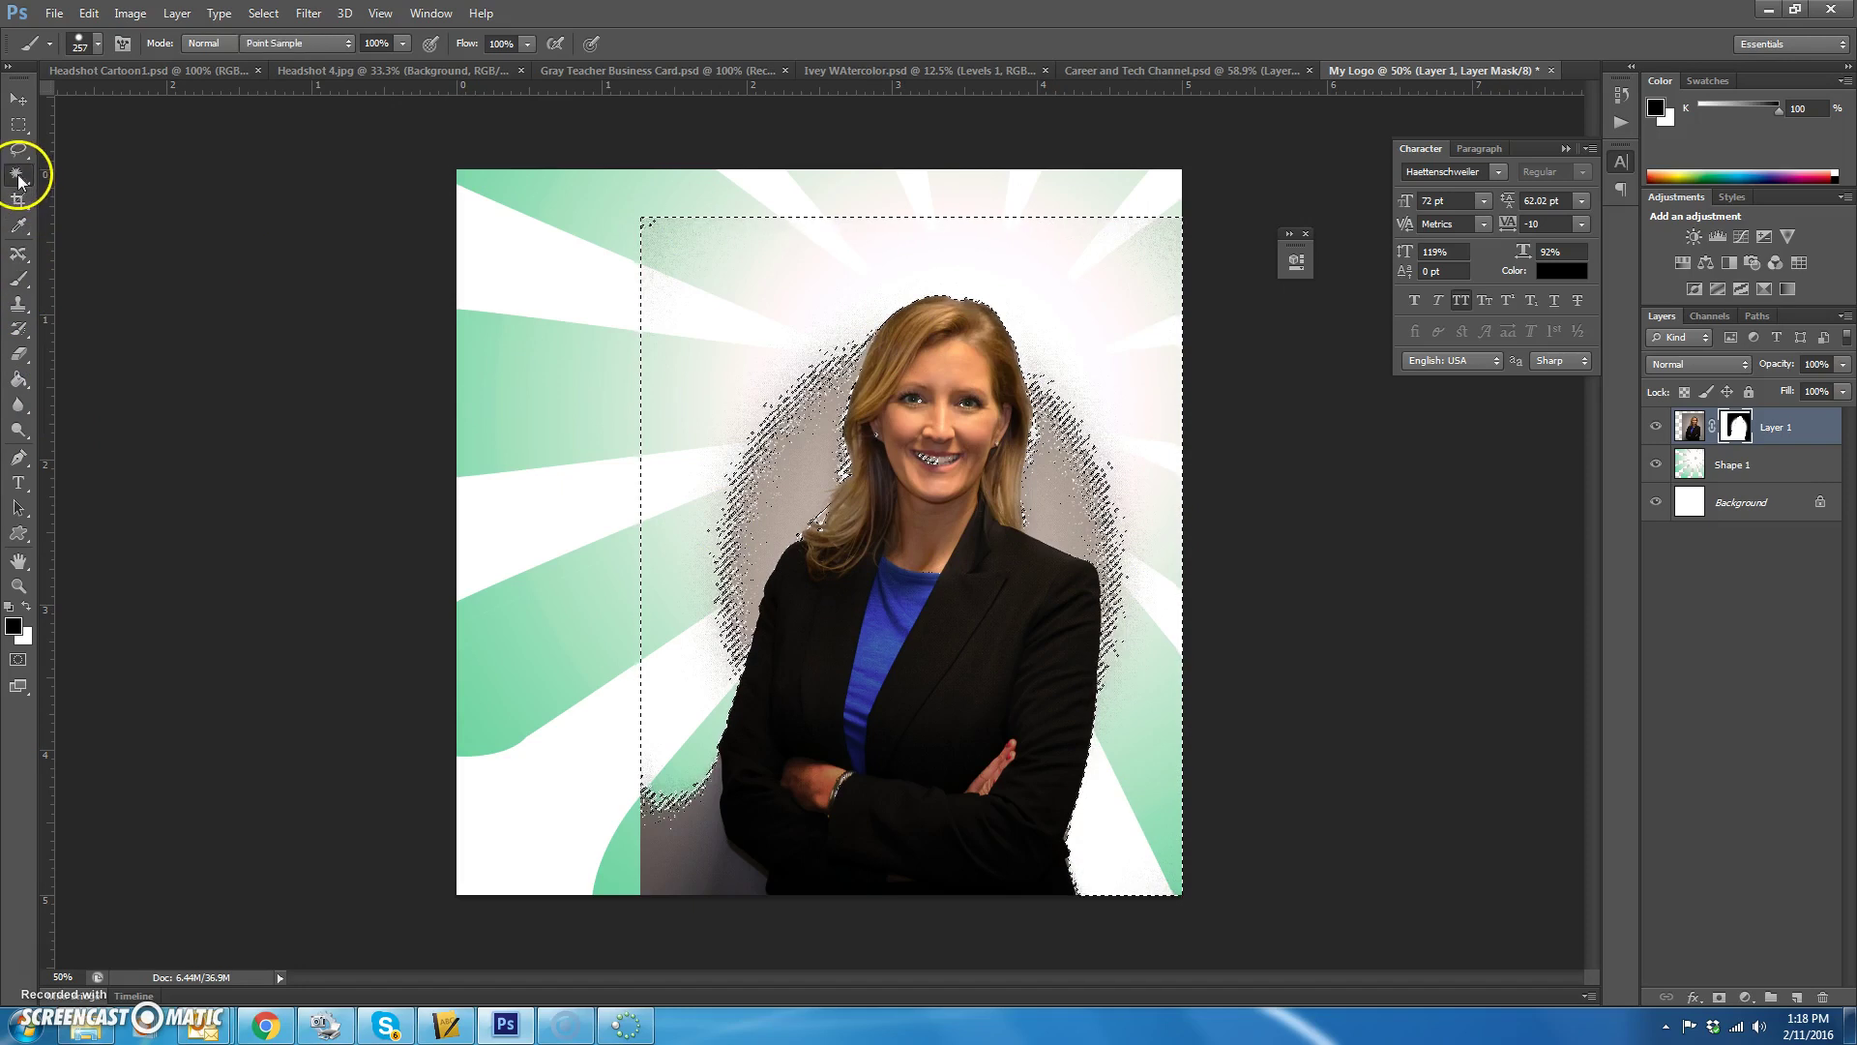
left_click(738, 526)
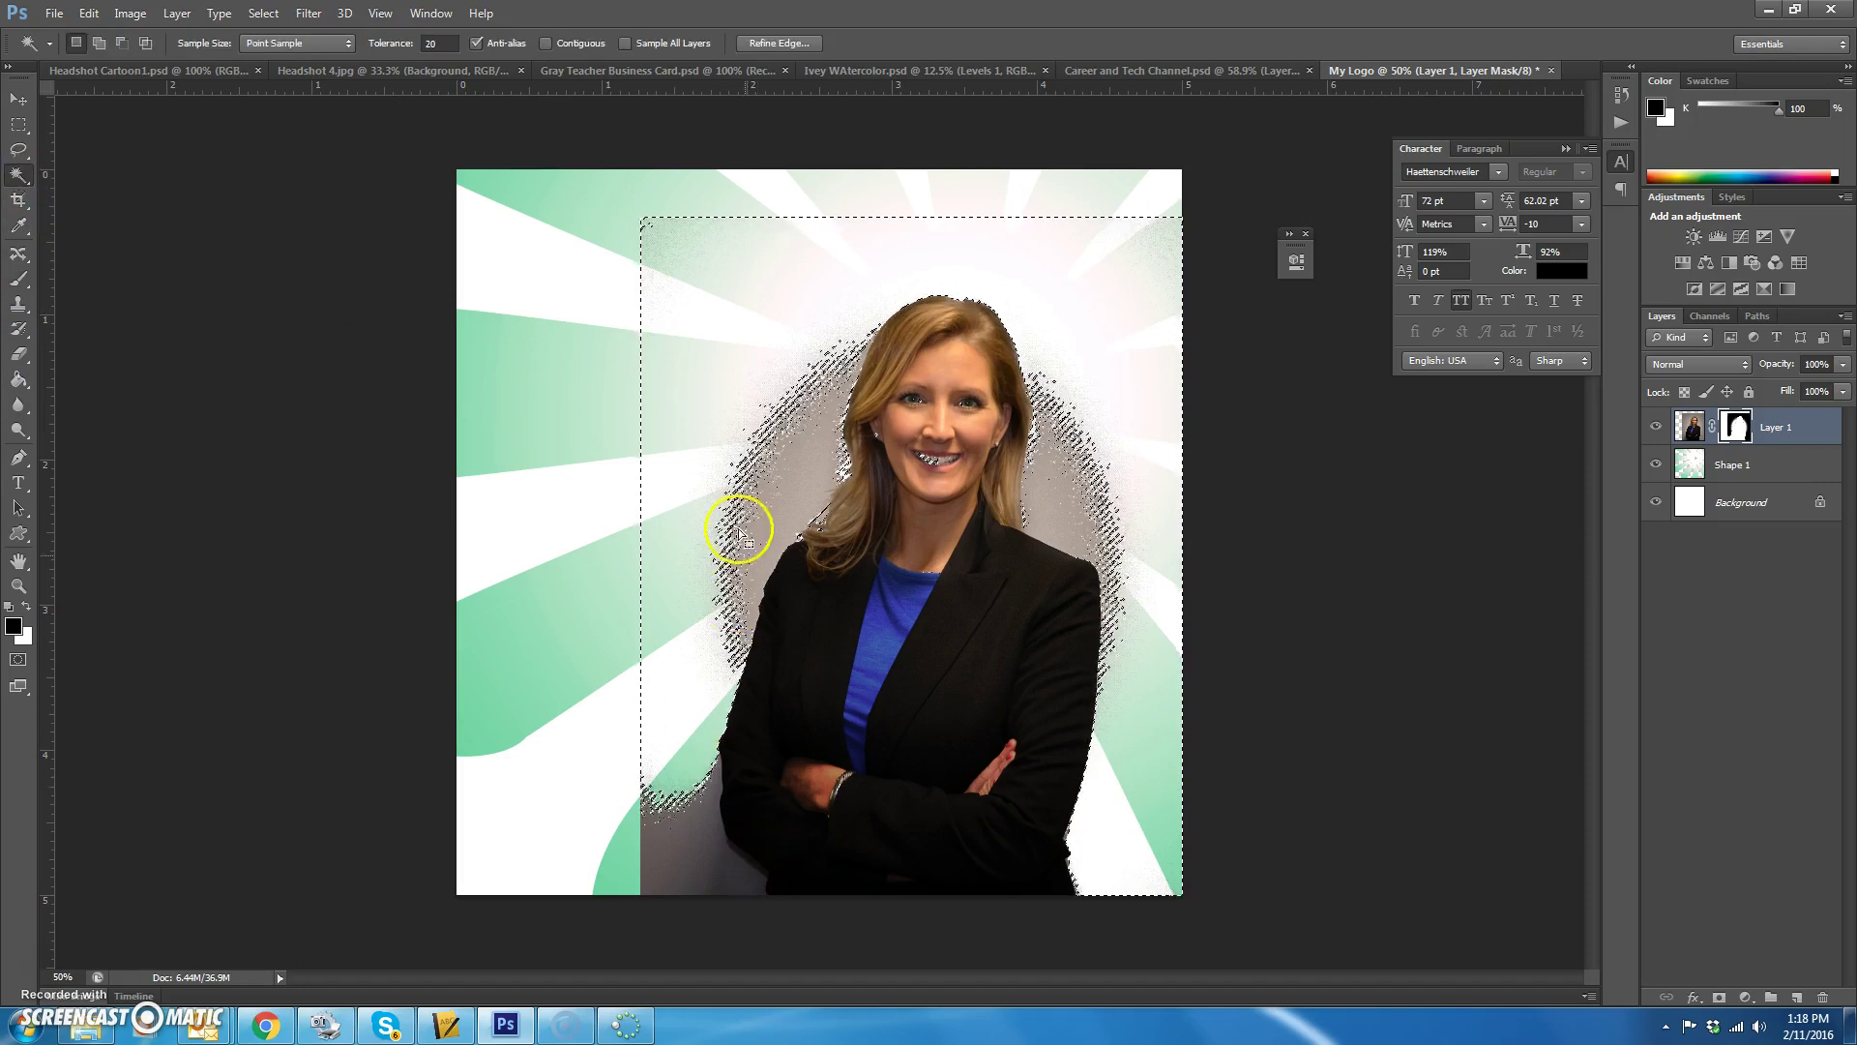
left_click(789, 472)
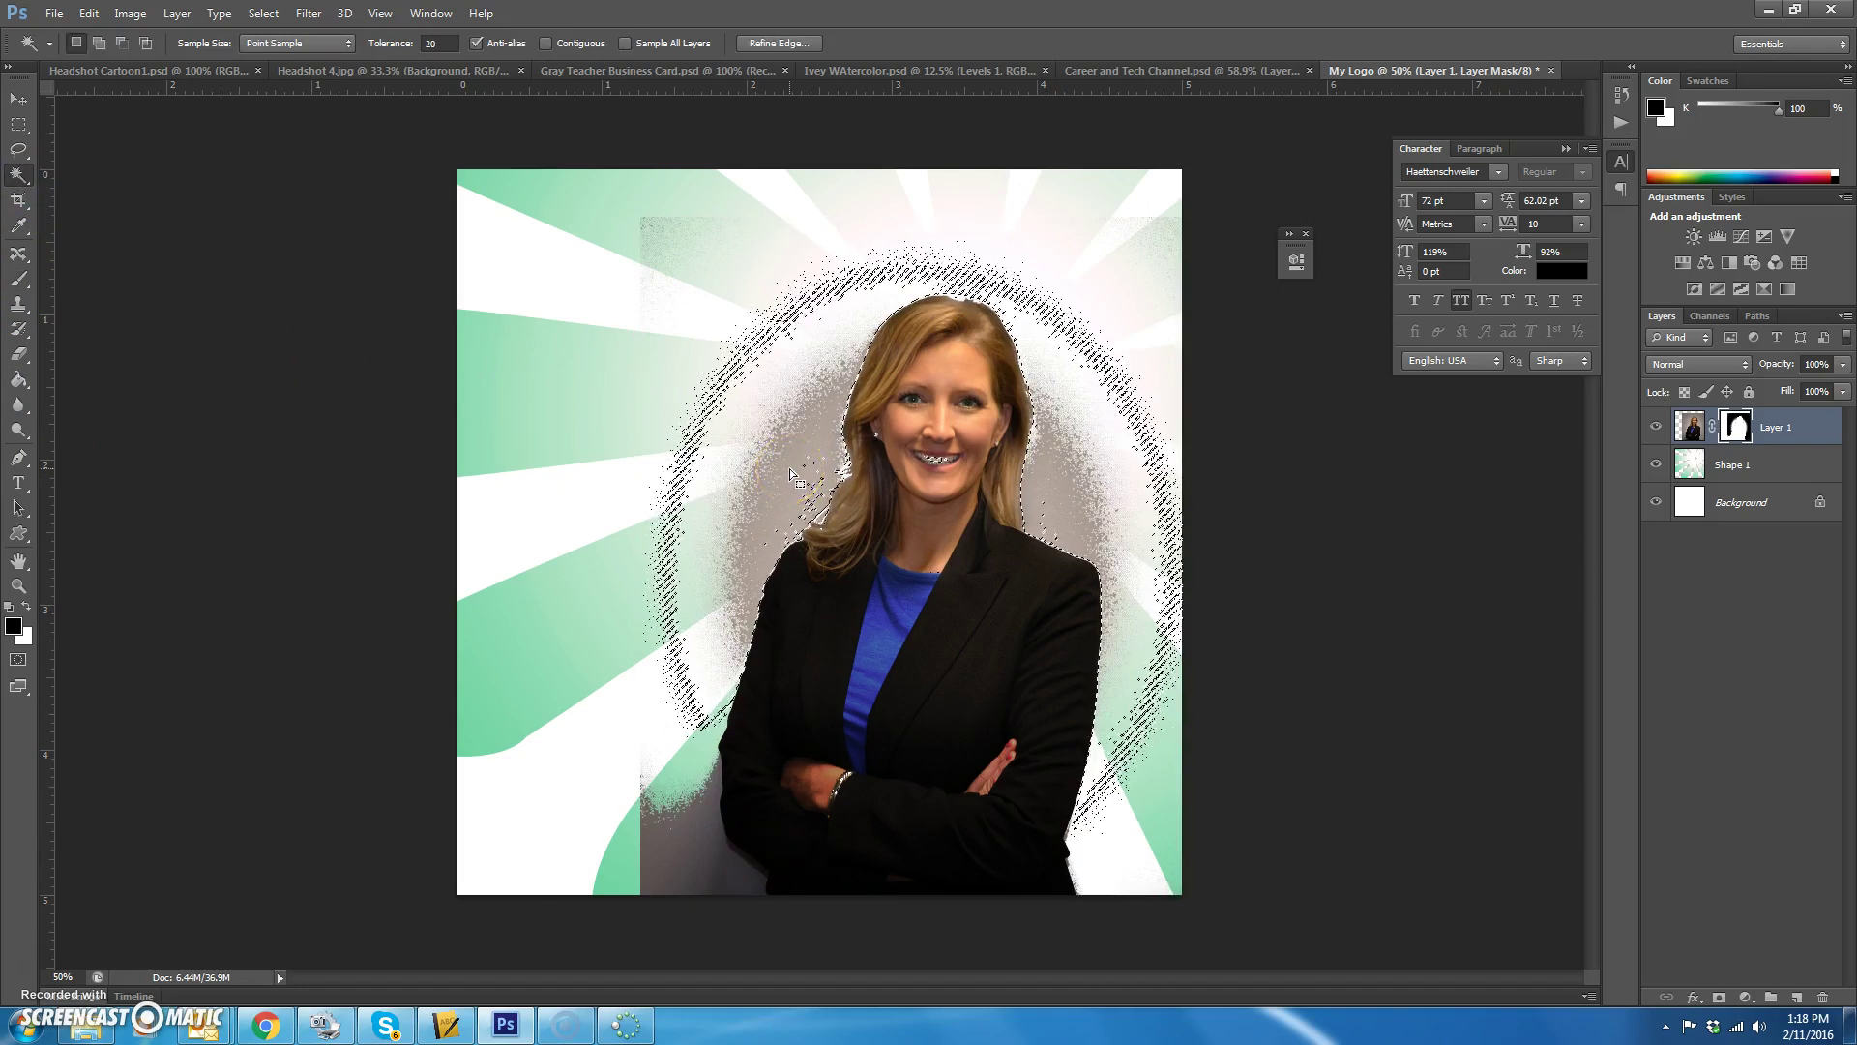
left_click(19, 281)
mouse_move(758, 365)
left_mouse_down()
mouse_move(757, 507)
mouse_move(696, 619)
left_mouse_up()
mouse_move(666, 773)
left_mouse_down()
mouse_move(823, 331)
mouse_move(829, 240)
mouse_move(694, 799)
mouse_move(634, 775)
left_mouse_up()
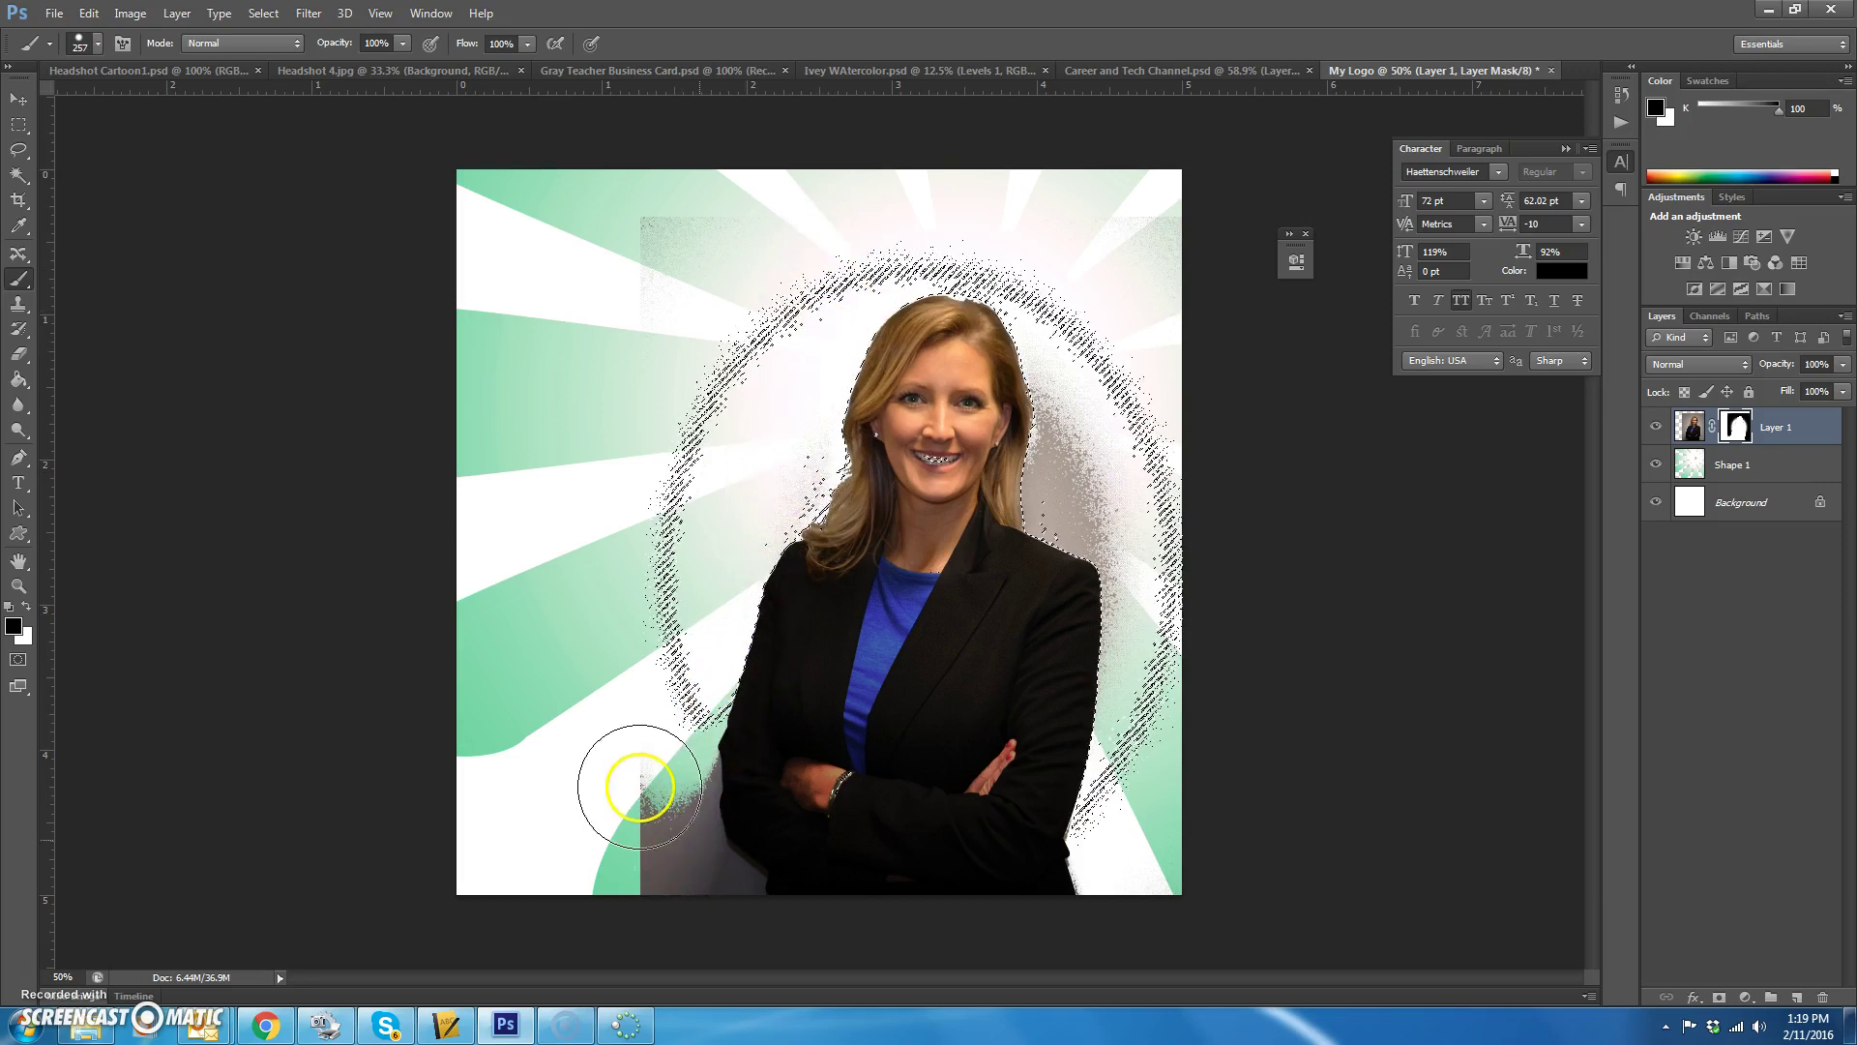
mouse_move(1070, 290)
left_mouse_down()
mouse_move(1118, 335)
mouse_move(1070, 519)
mouse_move(1150, 596)
mouse_move(1148, 745)
left_mouse_up()
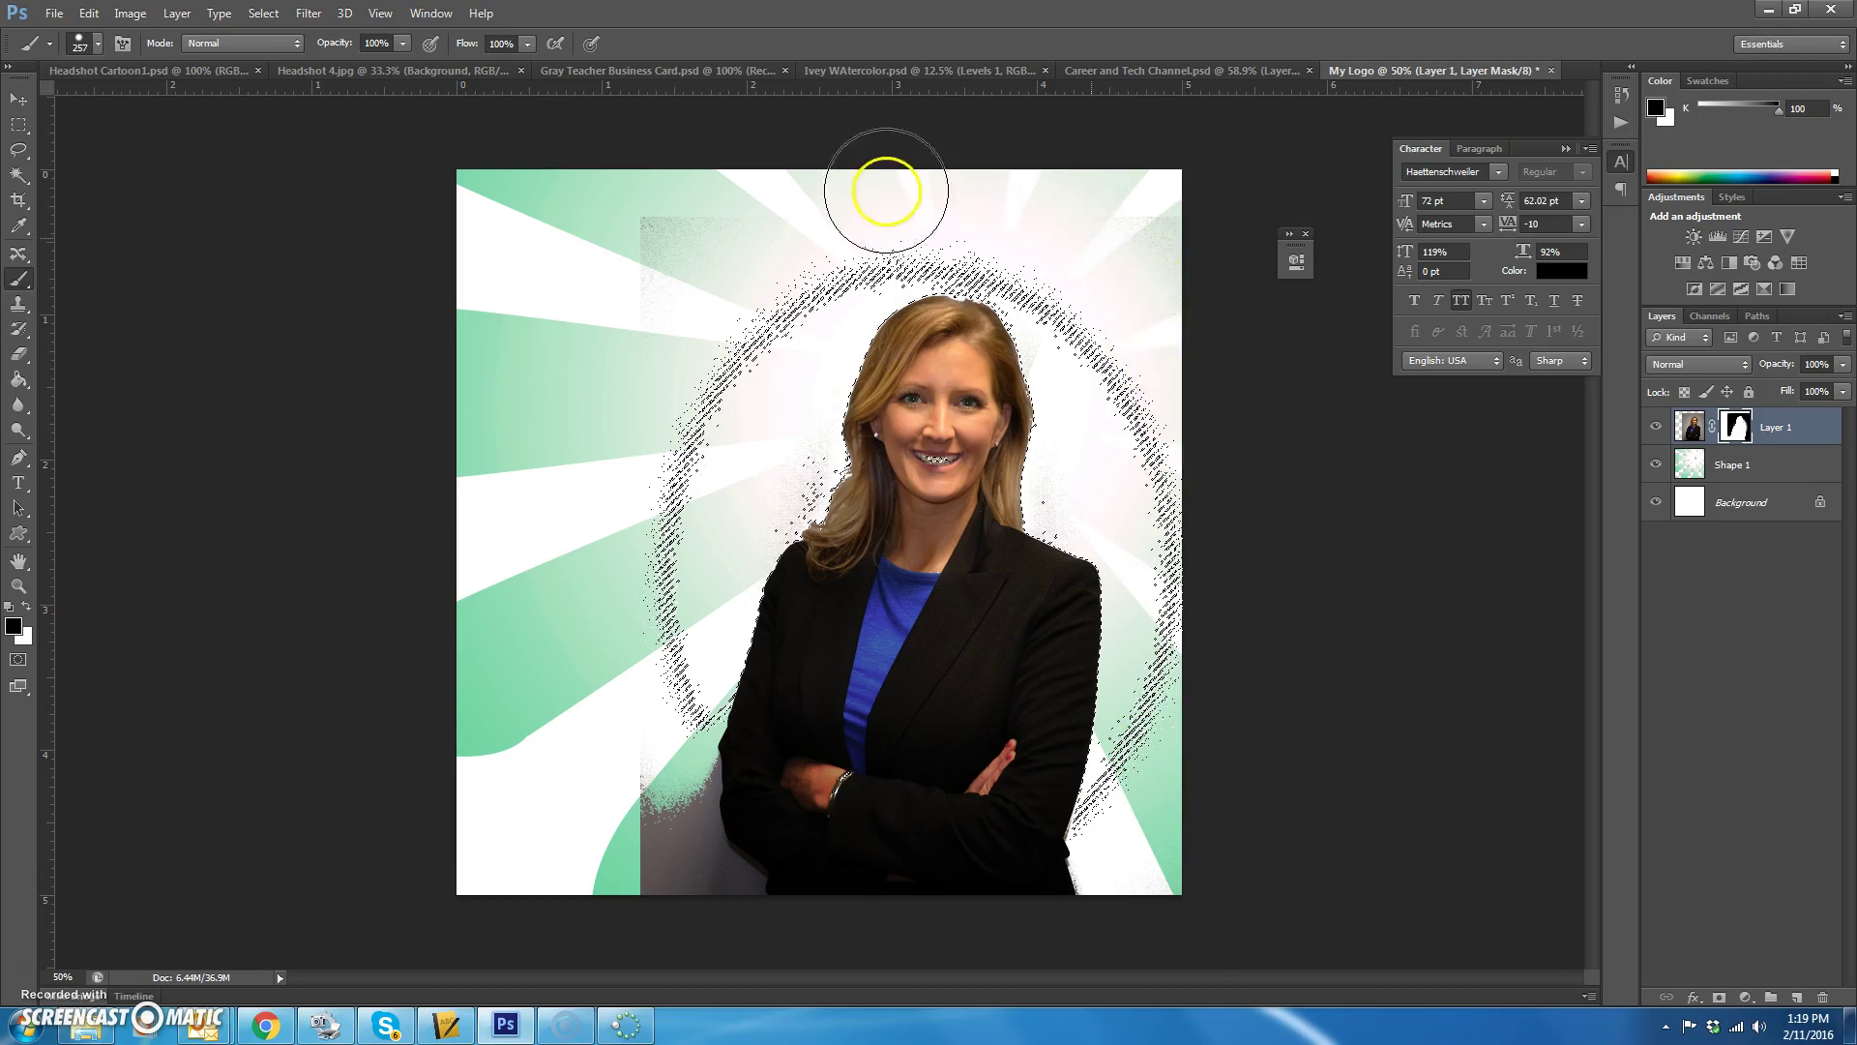
Step: Deselect, then mask out the leftover backdrop along the canvas's right edge and most of the grey patch at the lower left
key("ctrl+d")
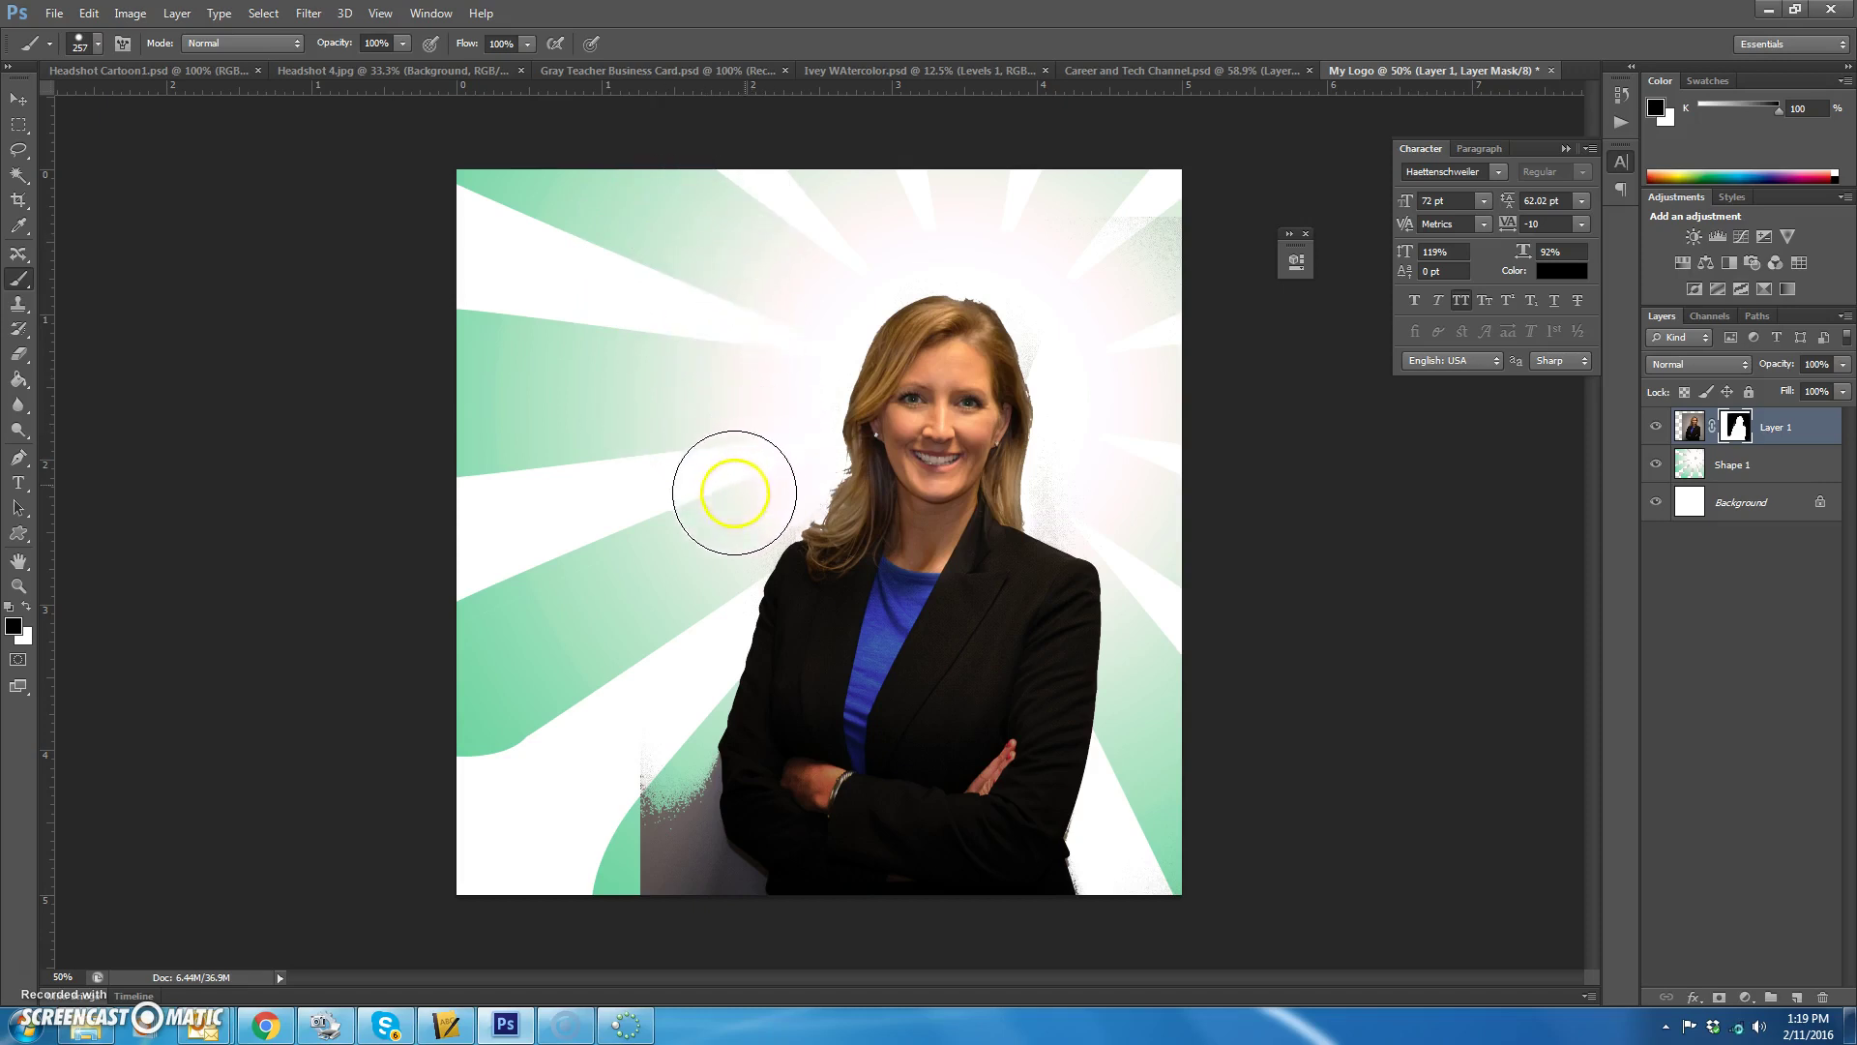
mouse_move(1108, 360)
left_mouse_down()
mouse_move(1070, 320)
mouse_move(1128, 427)
mouse_move(1152, 241)
mouse_move(1203, 511)
mouse_move(1194, 845)
mouse_move(1132, 854)
mouse_move(1119, 829)
mouse_move(1133, 866)
mouse_move(1152, 862)
left_mouse_up()
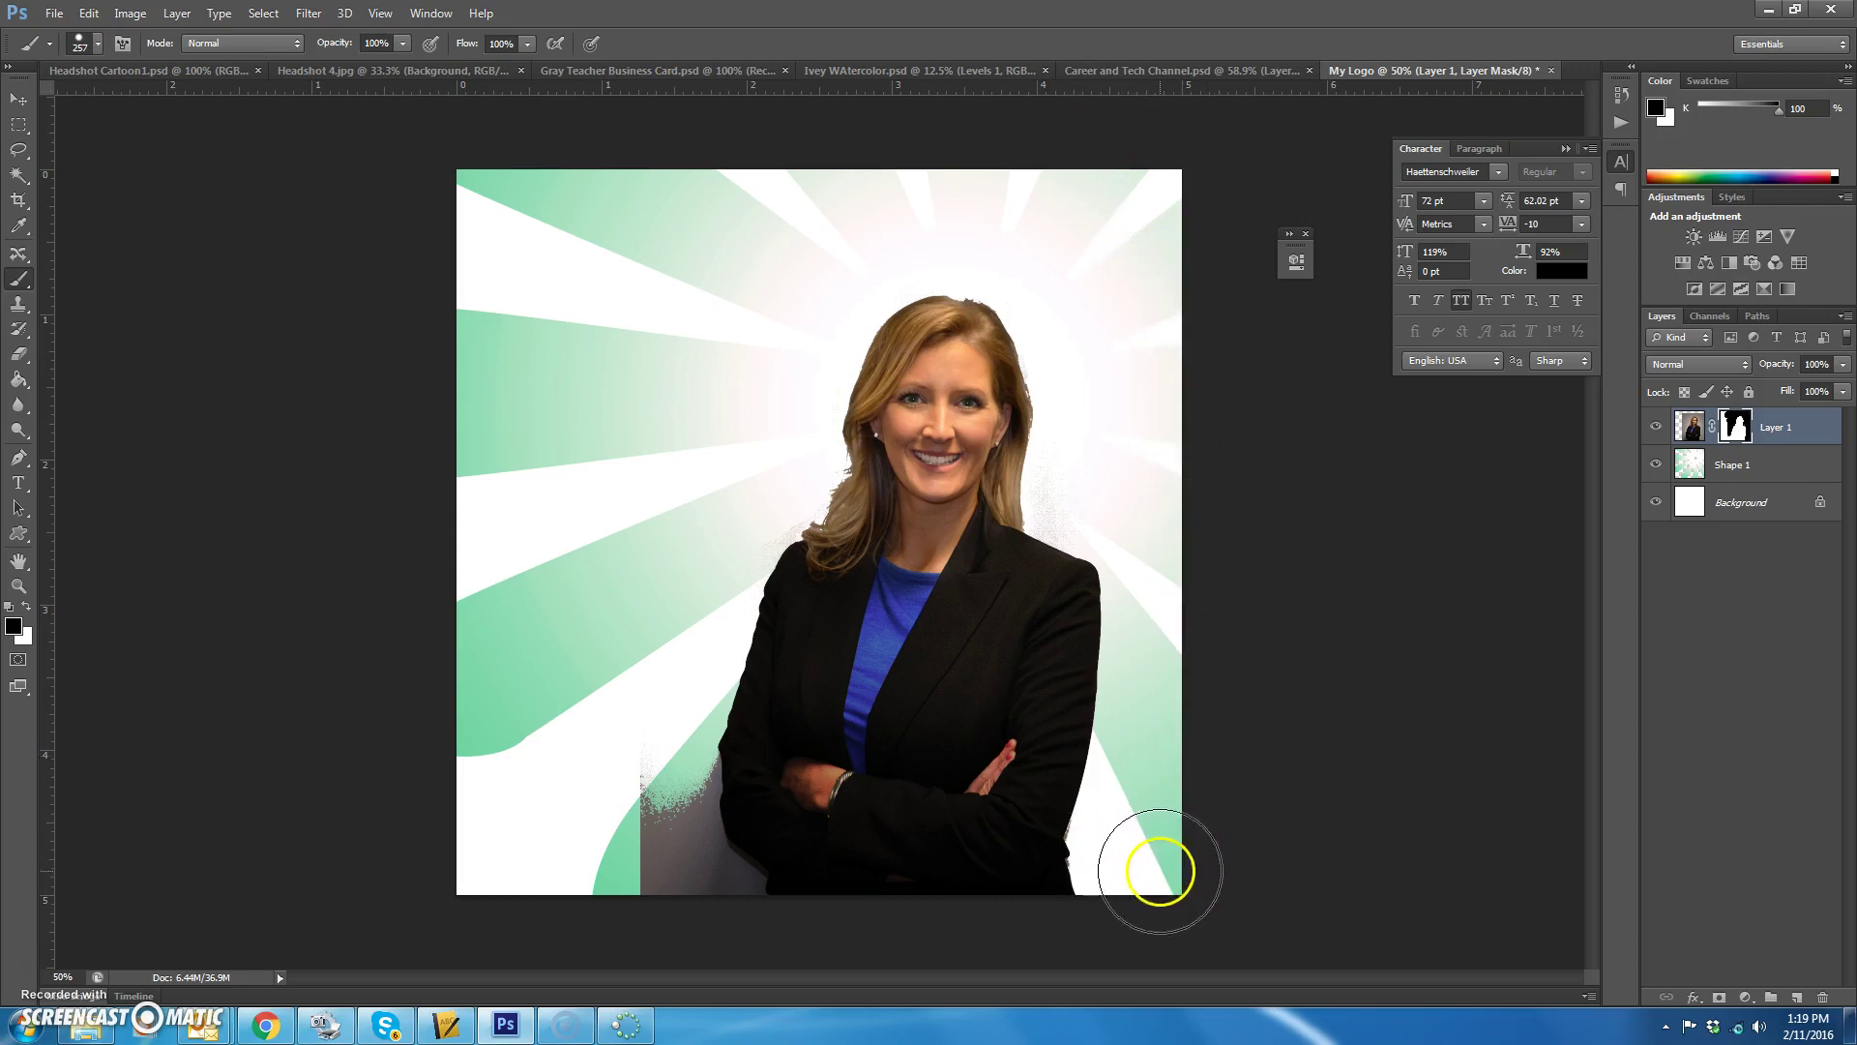
mouse_move(574, 734)
left_mouse_down()
mouse_move(625, 911)
mouse_move(623, 773)
mouse_move(684, 904)
left_mouse_up()
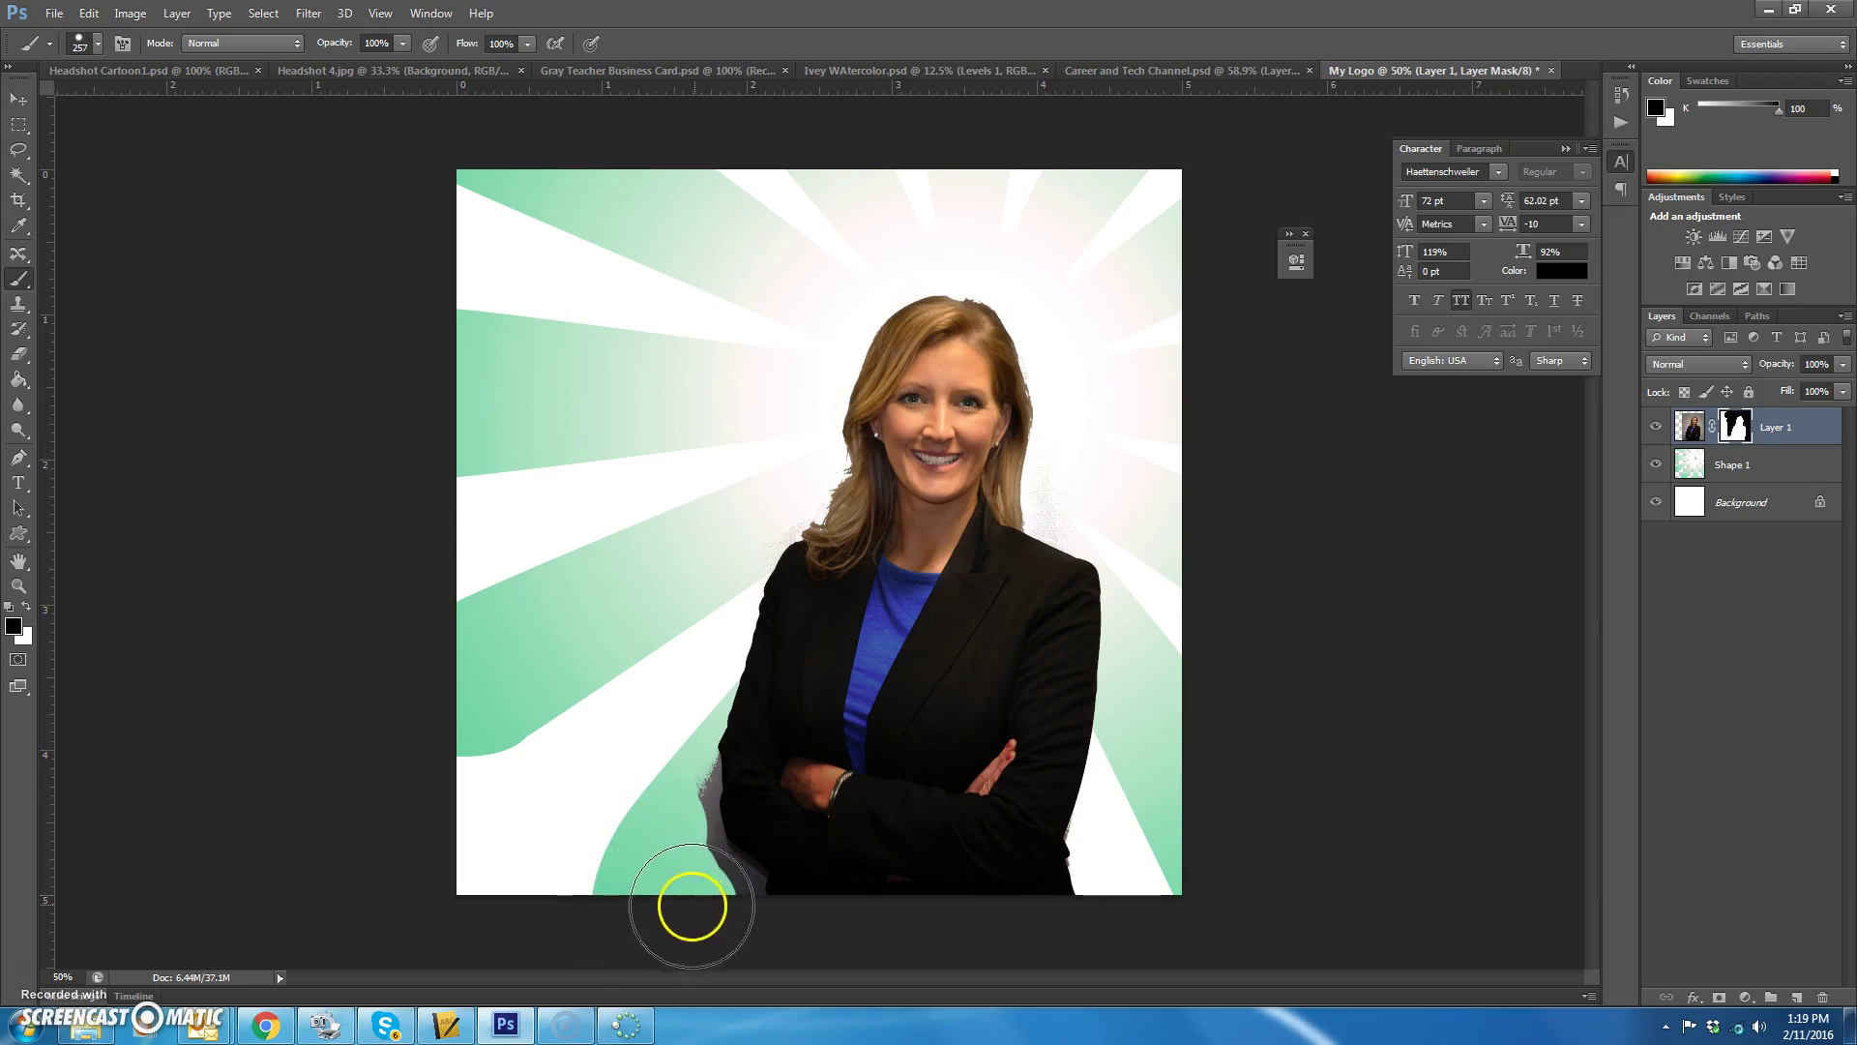
Step: Select the remaining grey sliver beside the elbow at the jacket's lower left, paint it out on the mask, and deselect
left_click(18, 175)
left_click(769, 888)
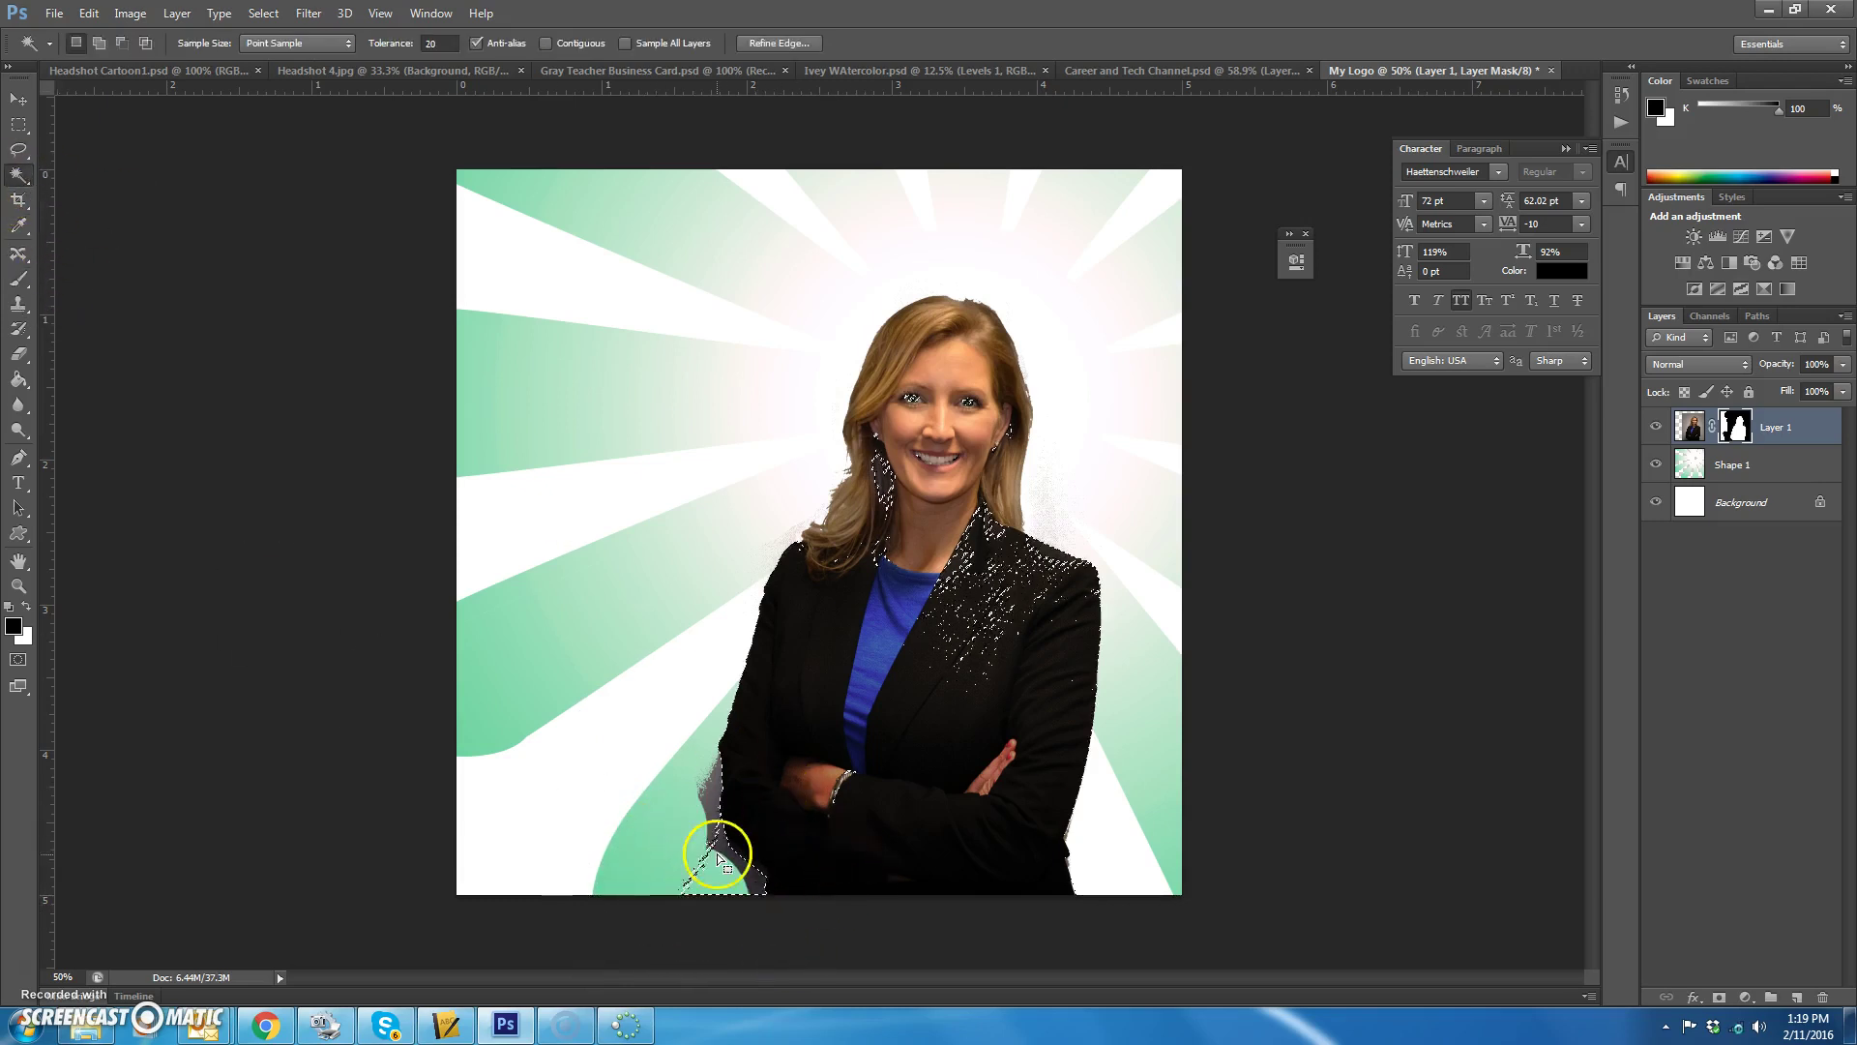
left_click(715, 817, "shift")
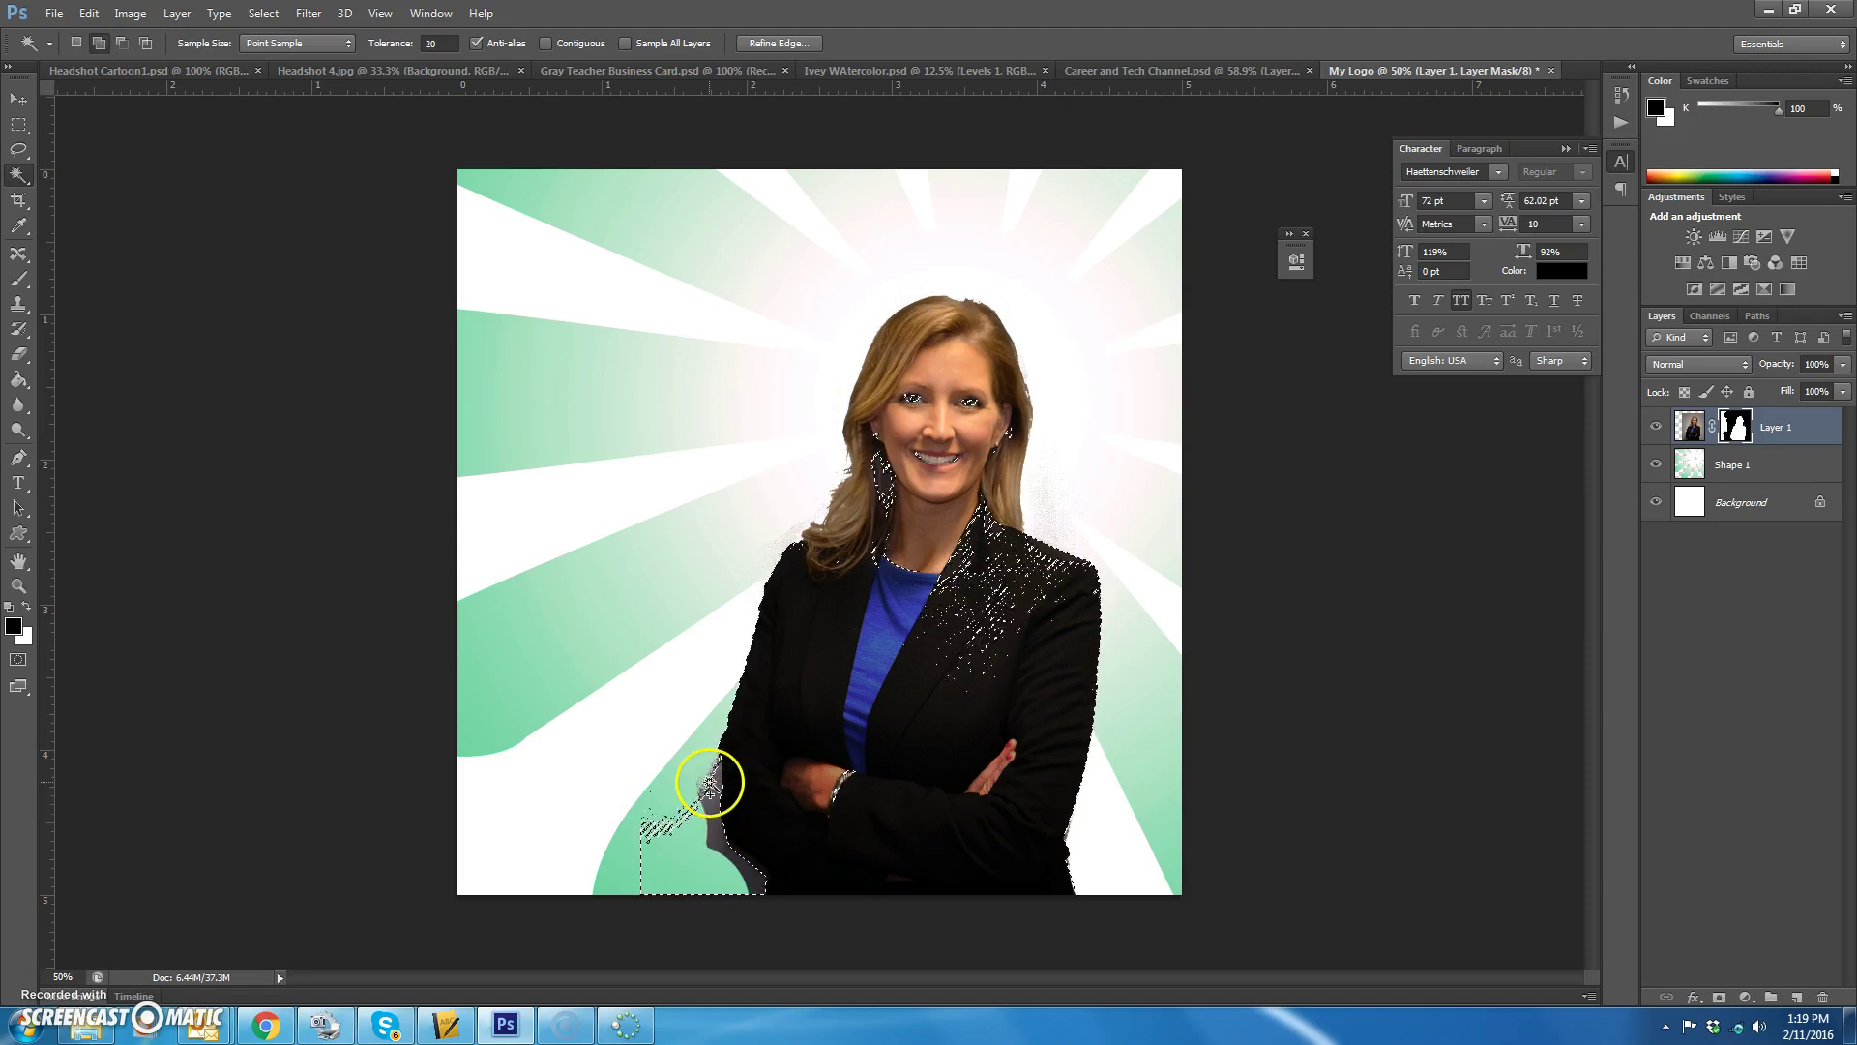
left_click(712, 777, "shift")
left_click(18, 279)
left_click_drag(664, 791, 738, 932)
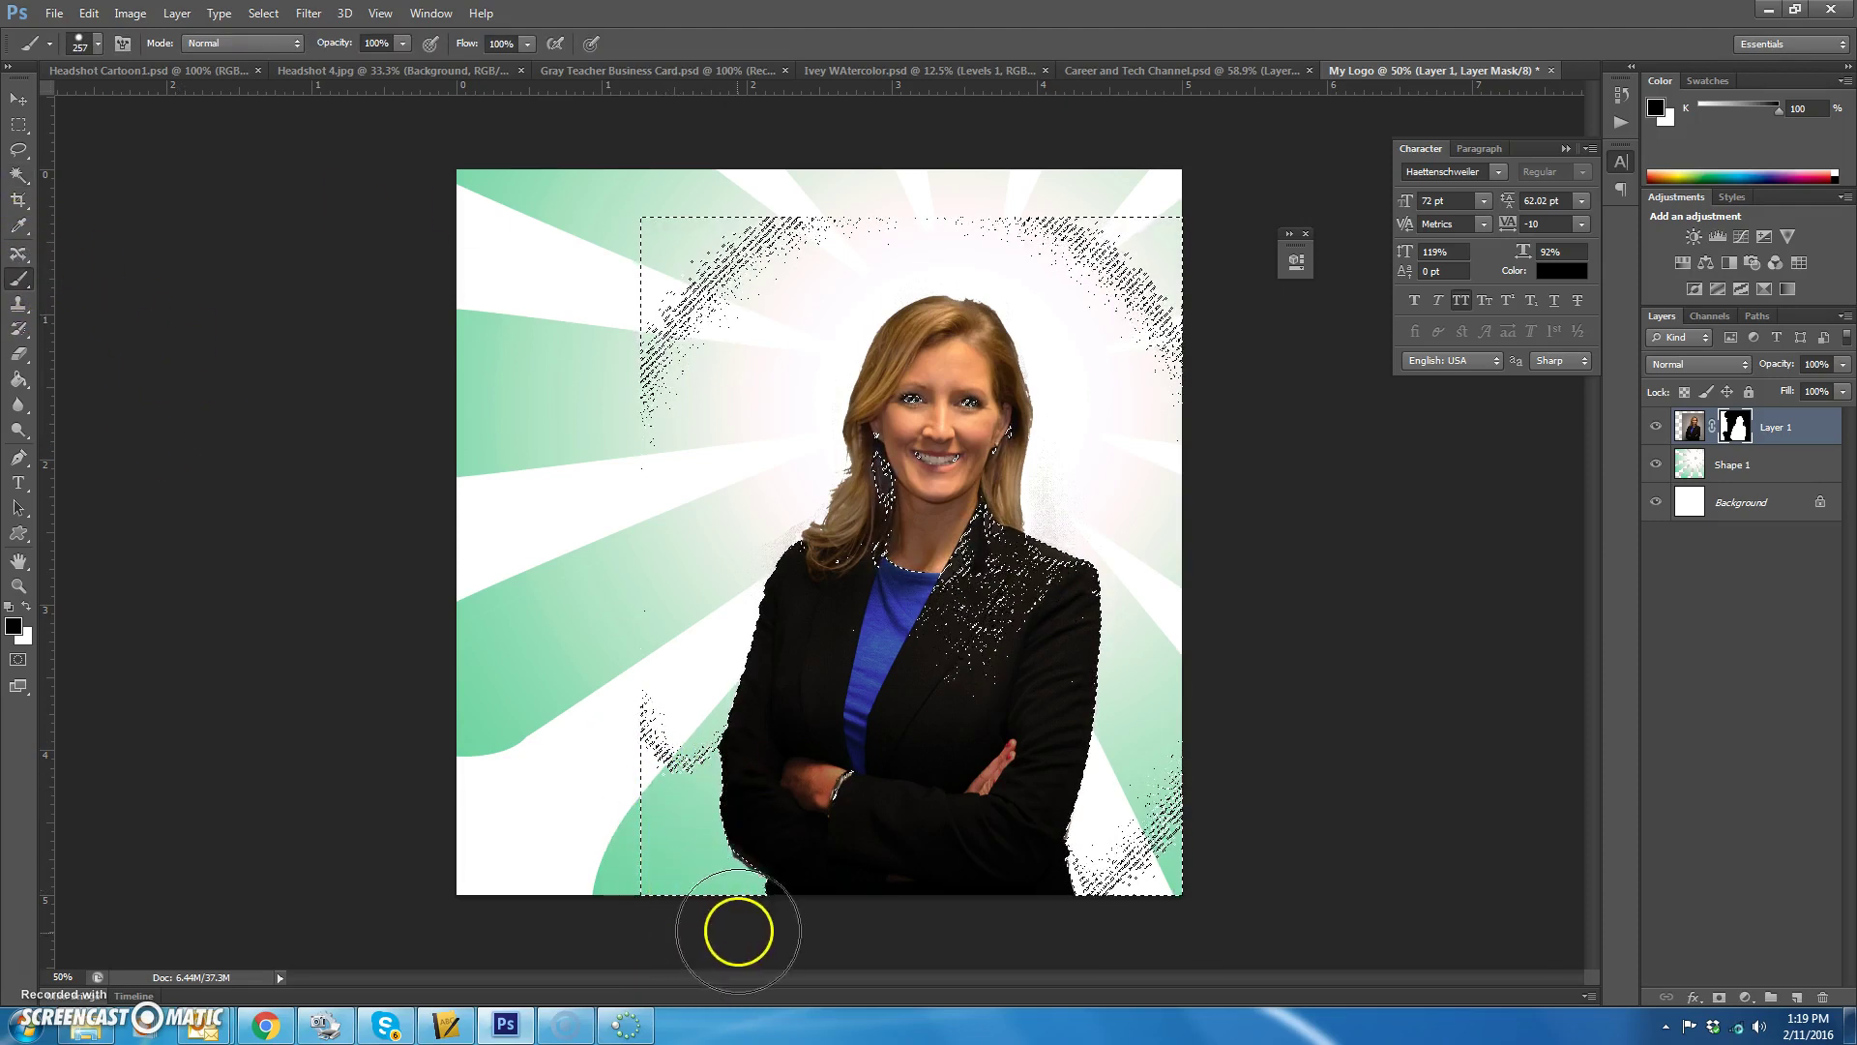
key("ctrl+d")
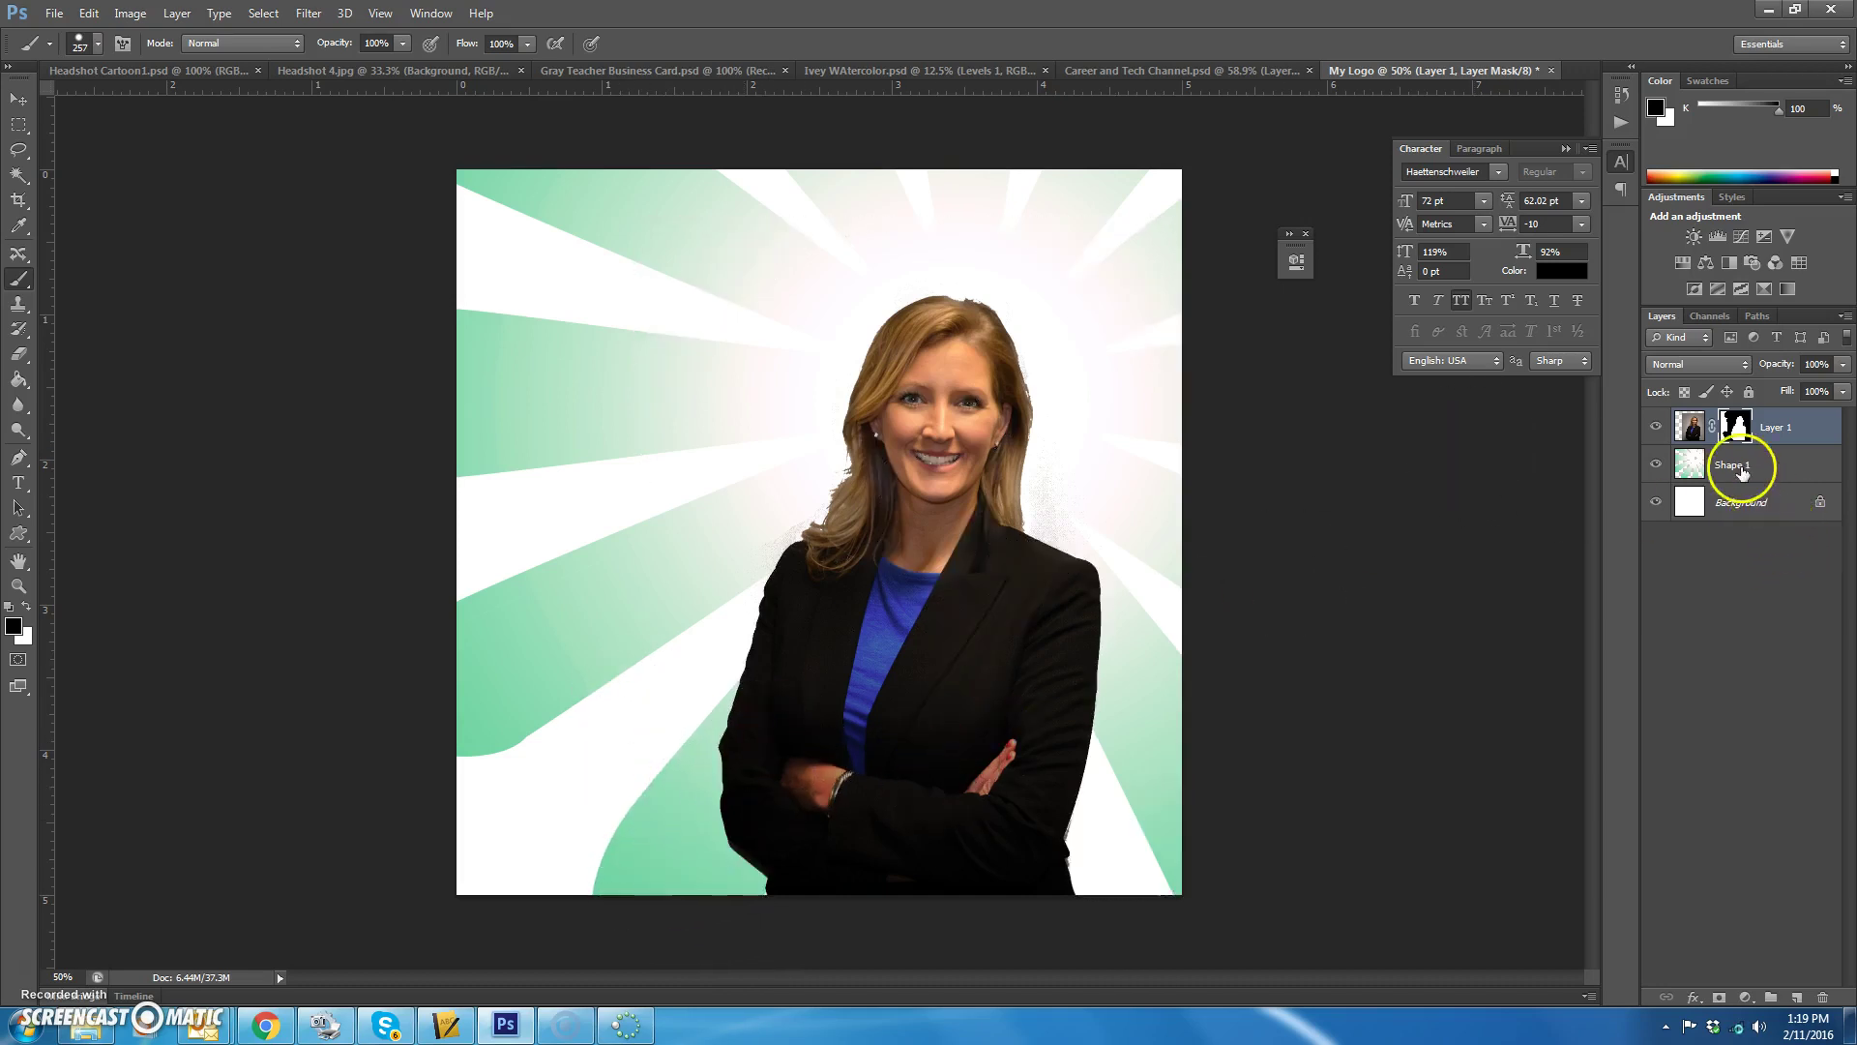
Step: Duplicate the masked headshot layer Layer 1 and hide the original
left_click(1809, 433)
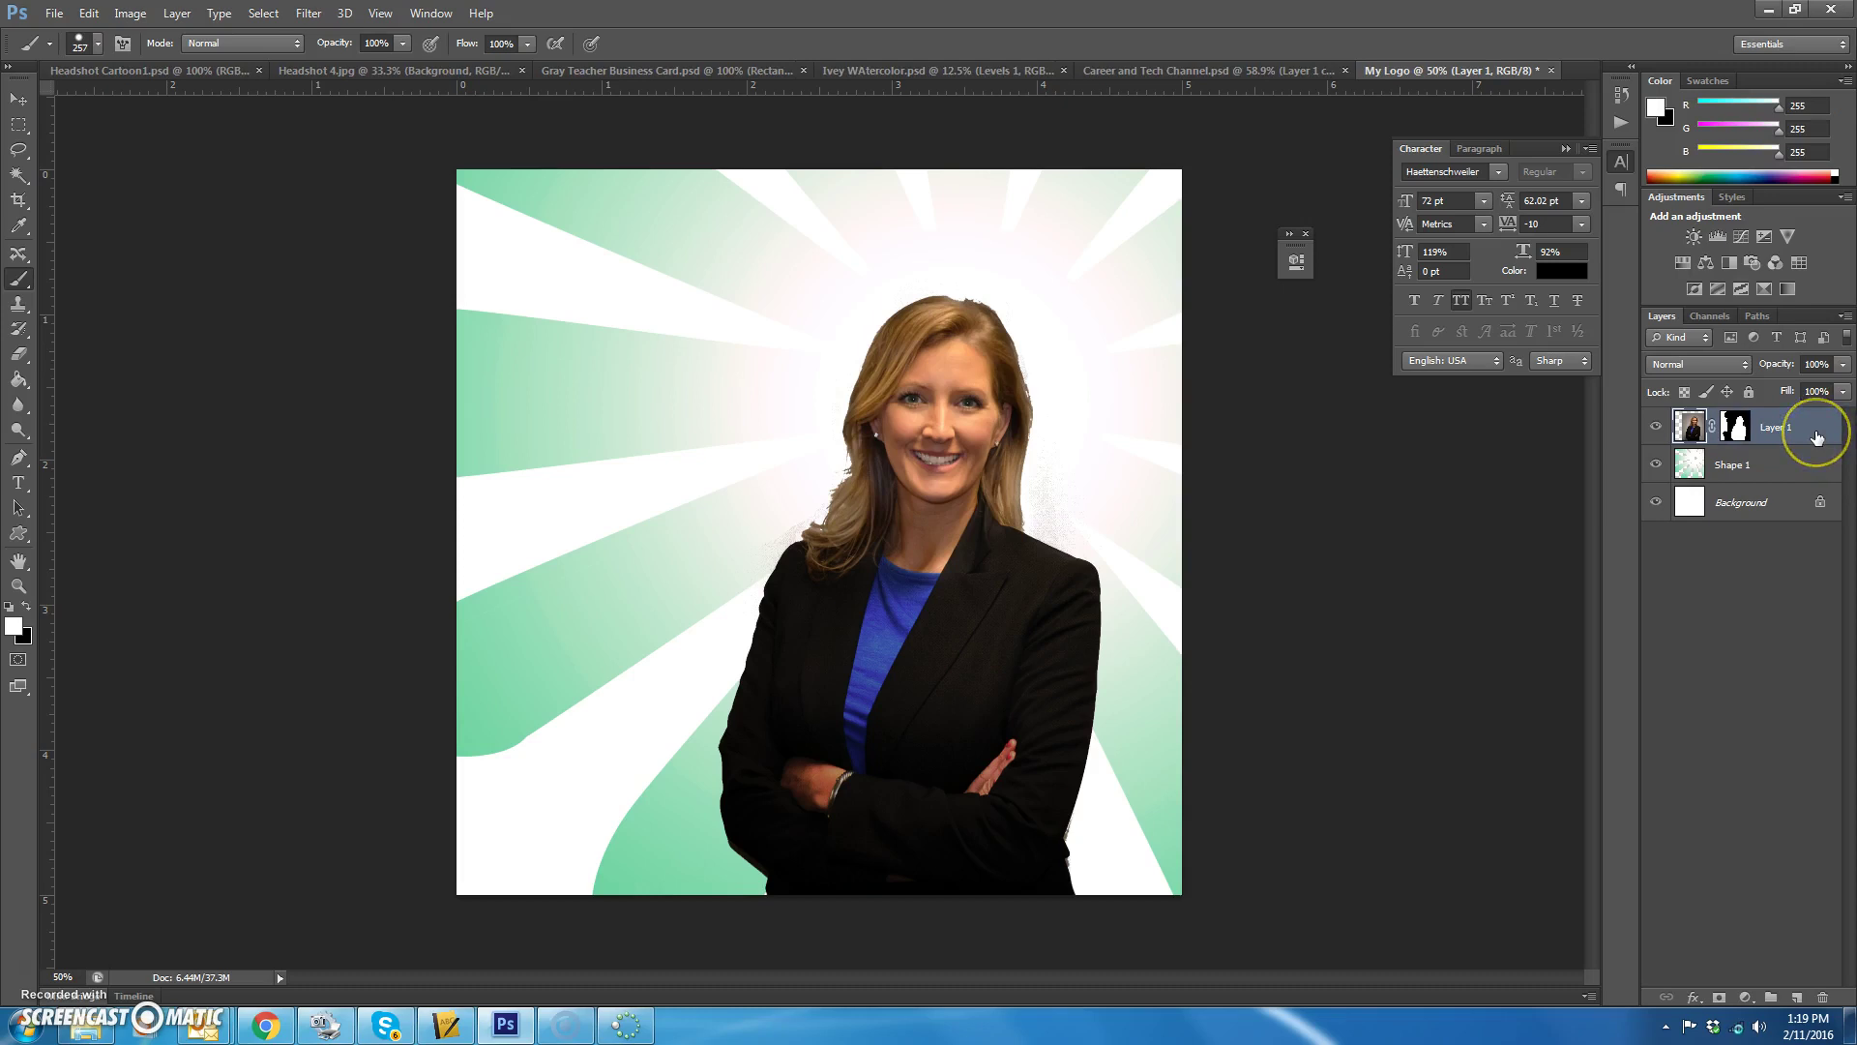
left_click_drag(1816, 437, 1789, 997)
left_click(1656, 466)
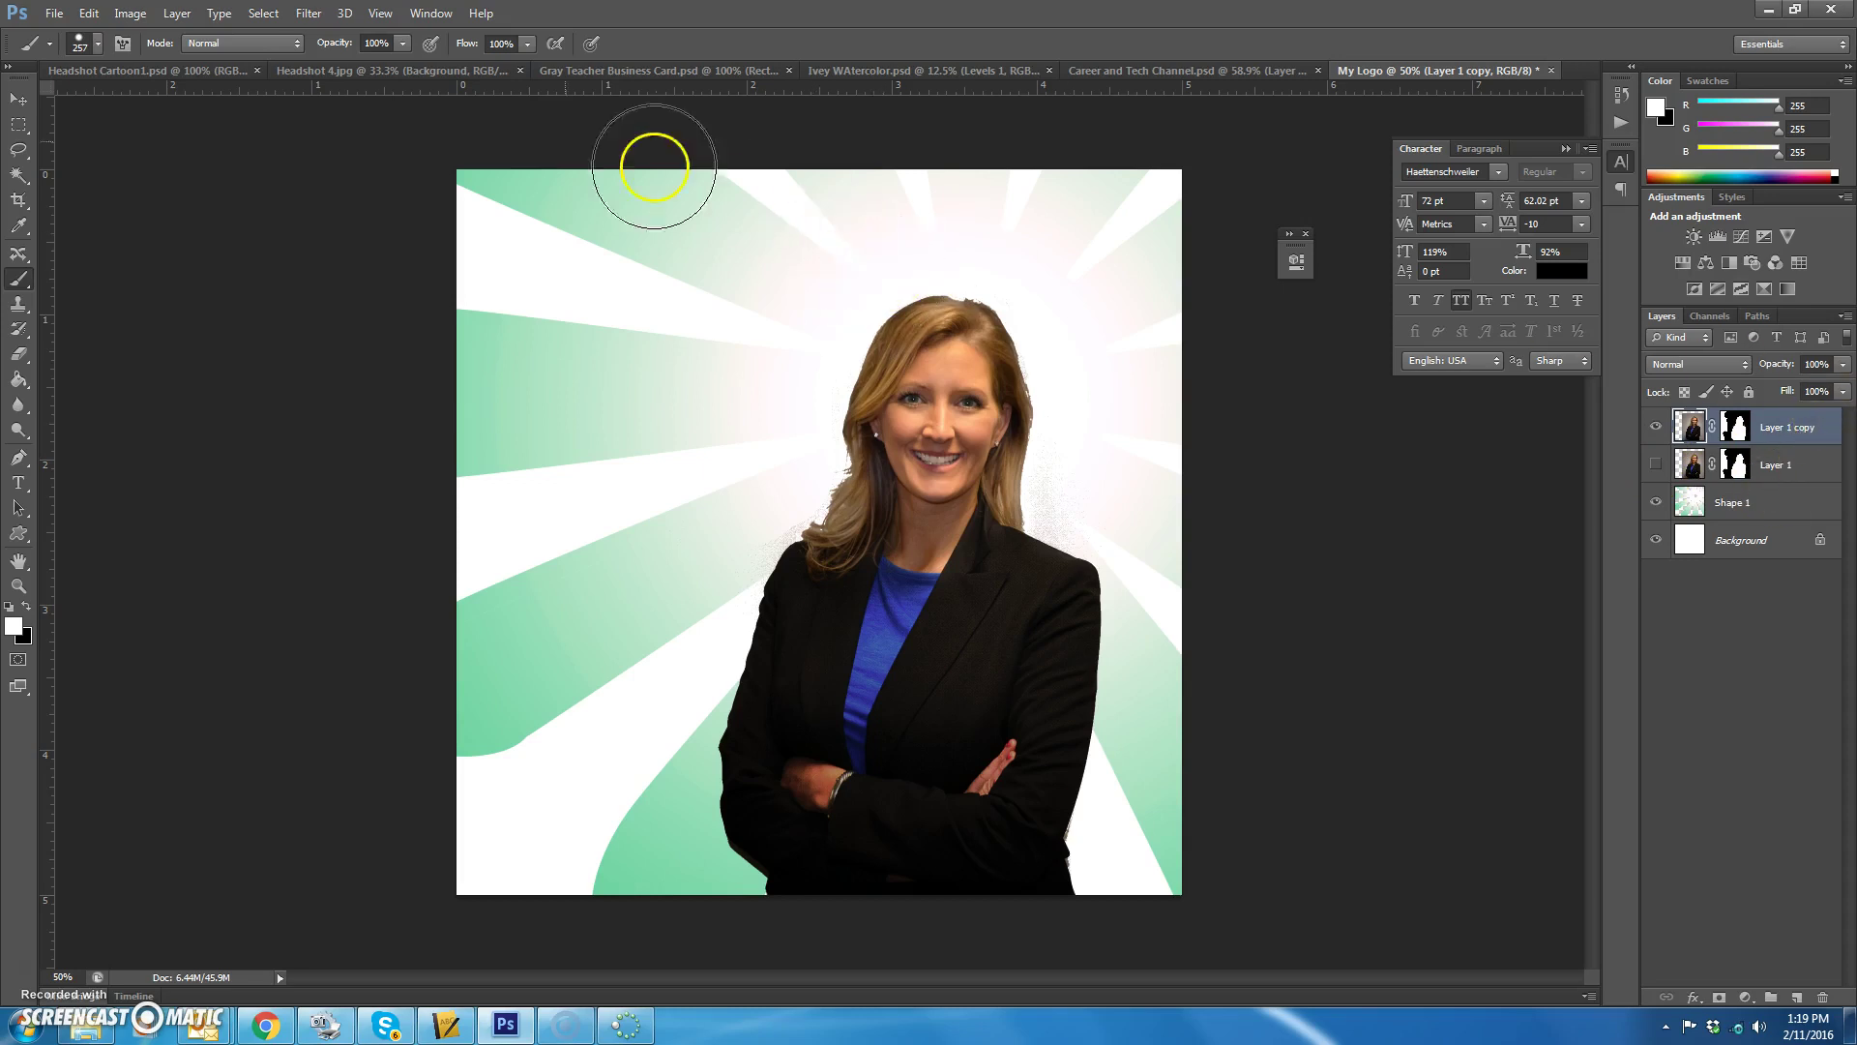
Step: Apply the Poster Edges filter to Layer 1 copy with edge thickness 2, edge intensity 0 and posterization 1
left_click(309, 14)
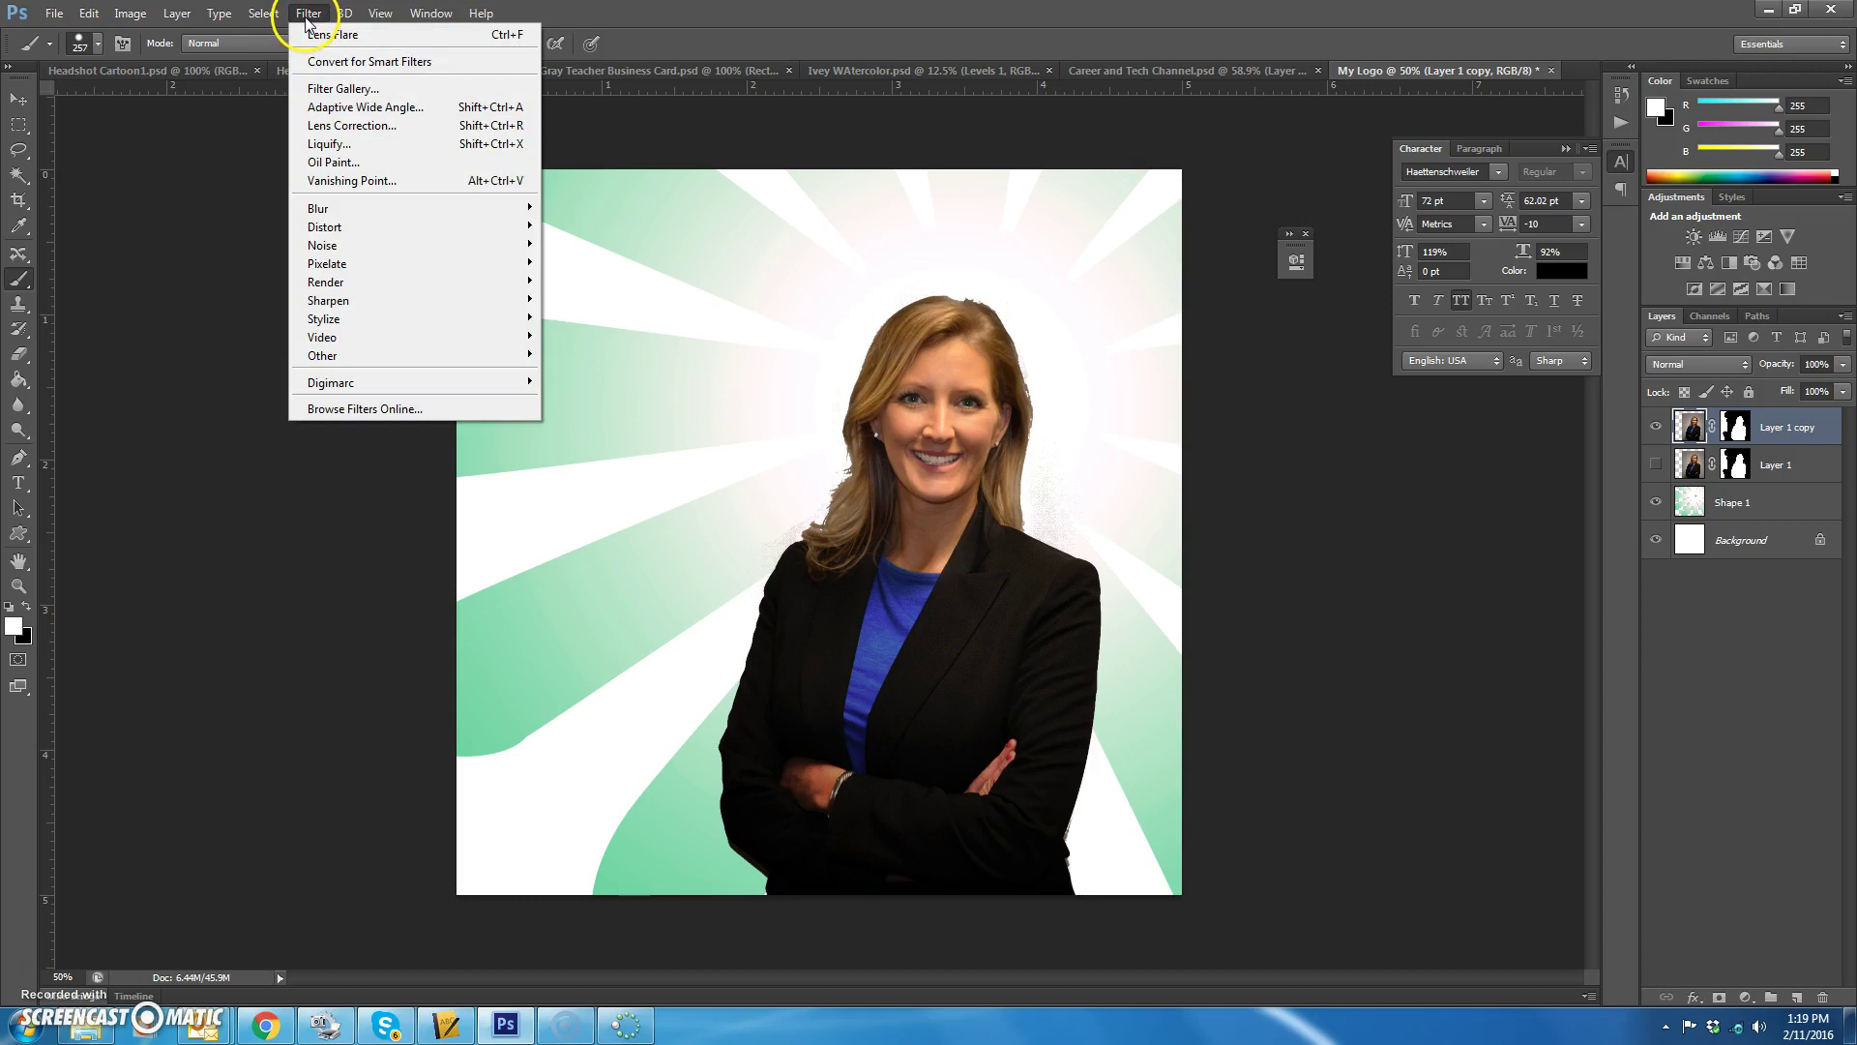
left_click(346, 87)
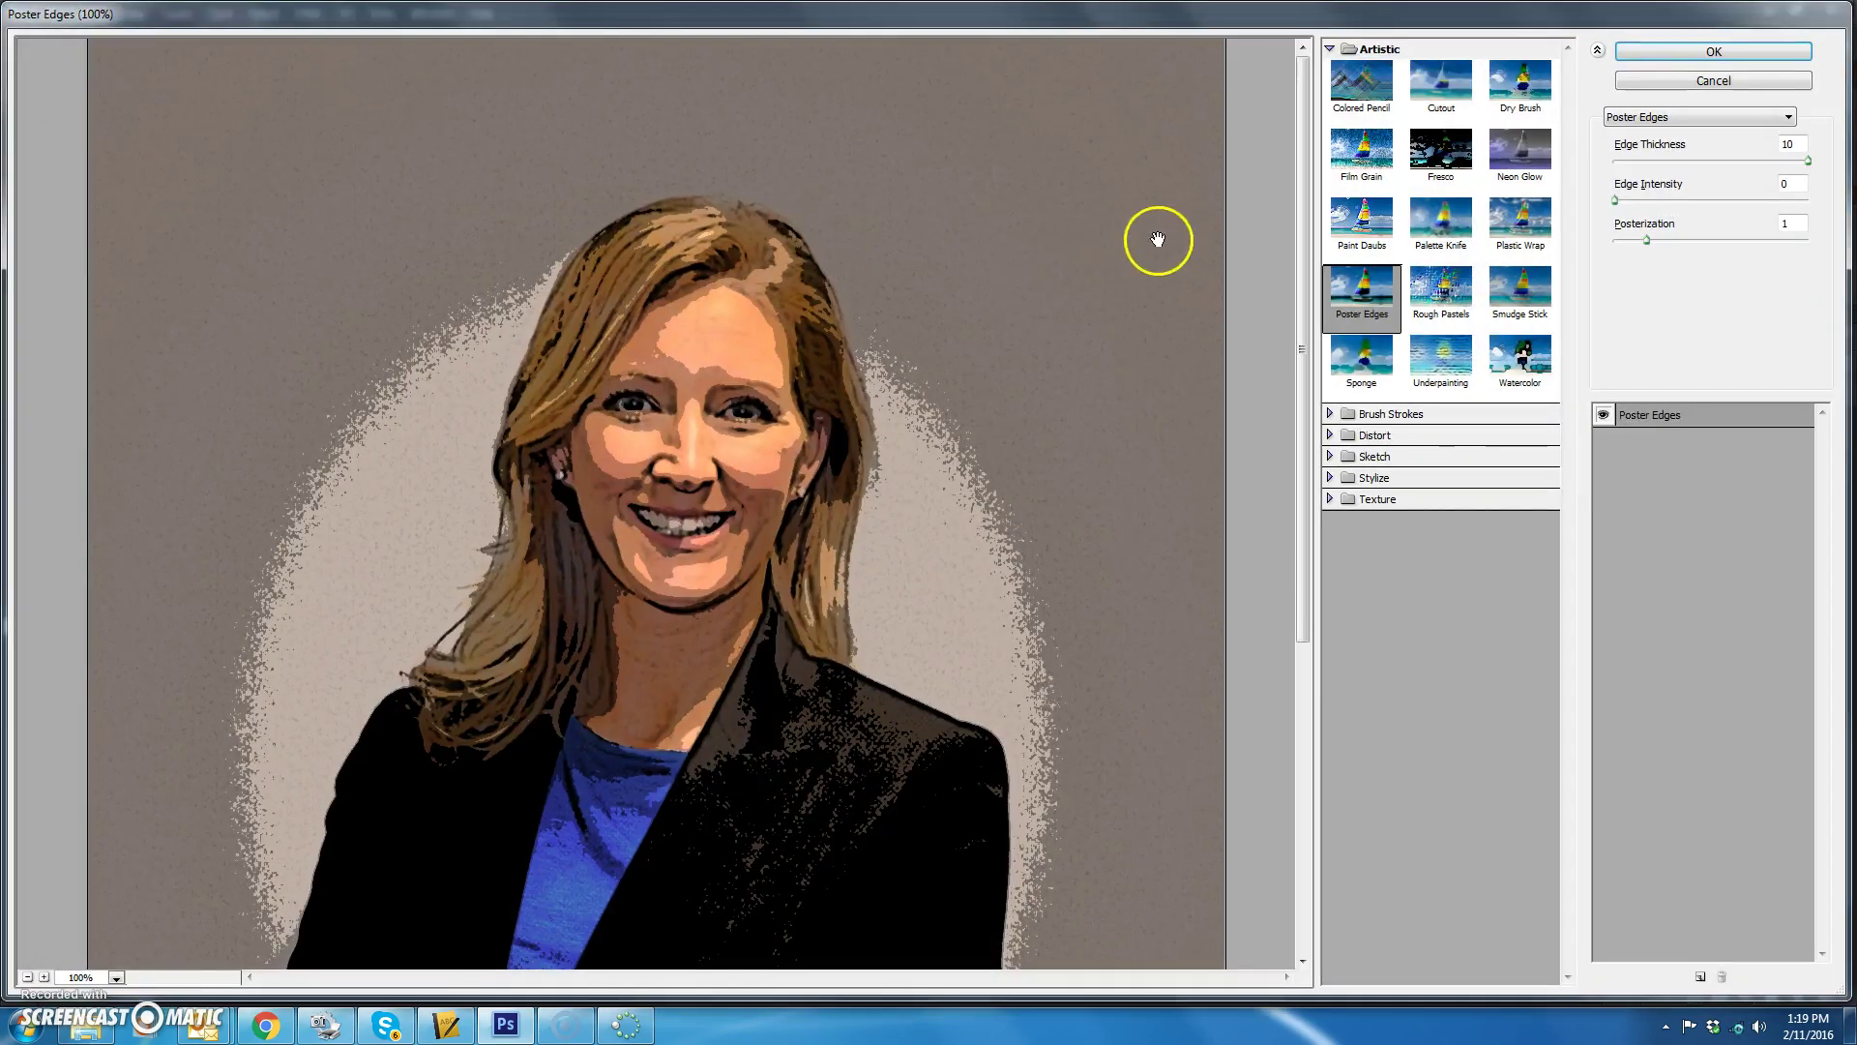
left_click(1331, 49)
left_click(1331, 49)
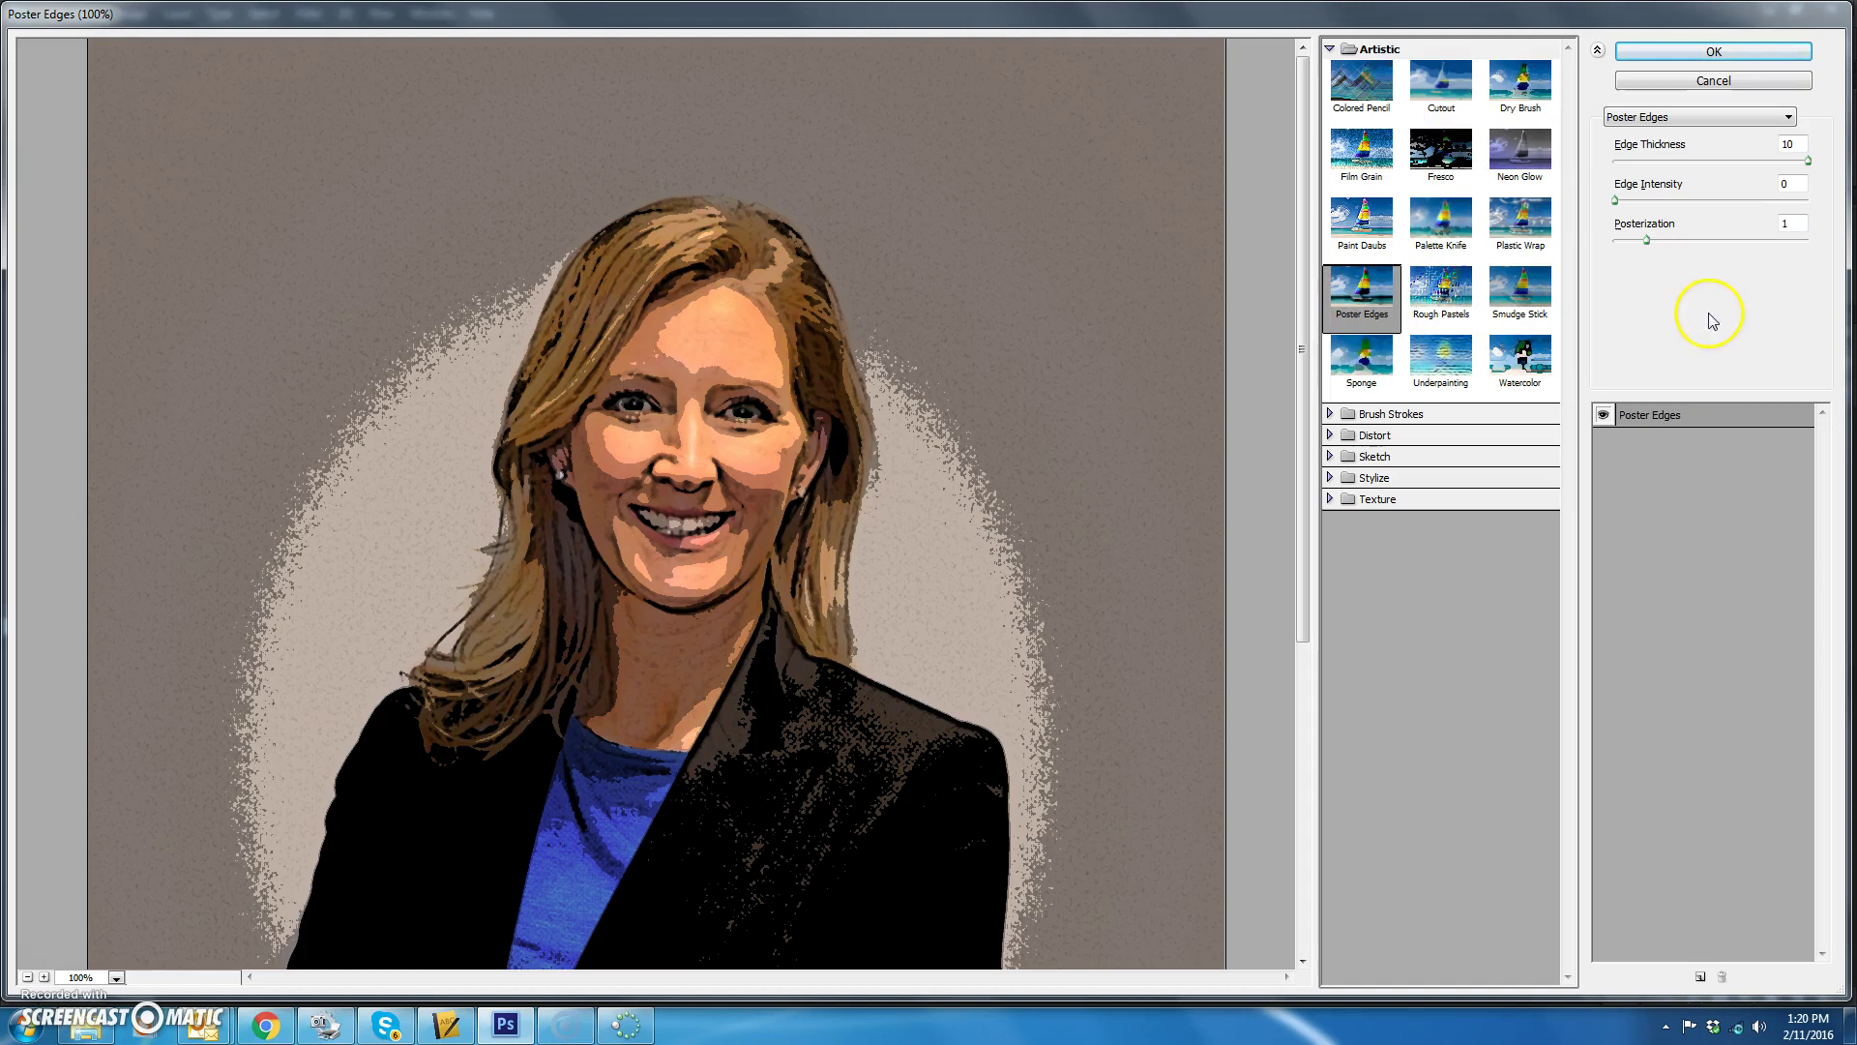
mouse_move(1650, 249)
left_mouse_down()
mouse_move(1616, 249)
mouse_move(1637, 255)
left_mouse_up()
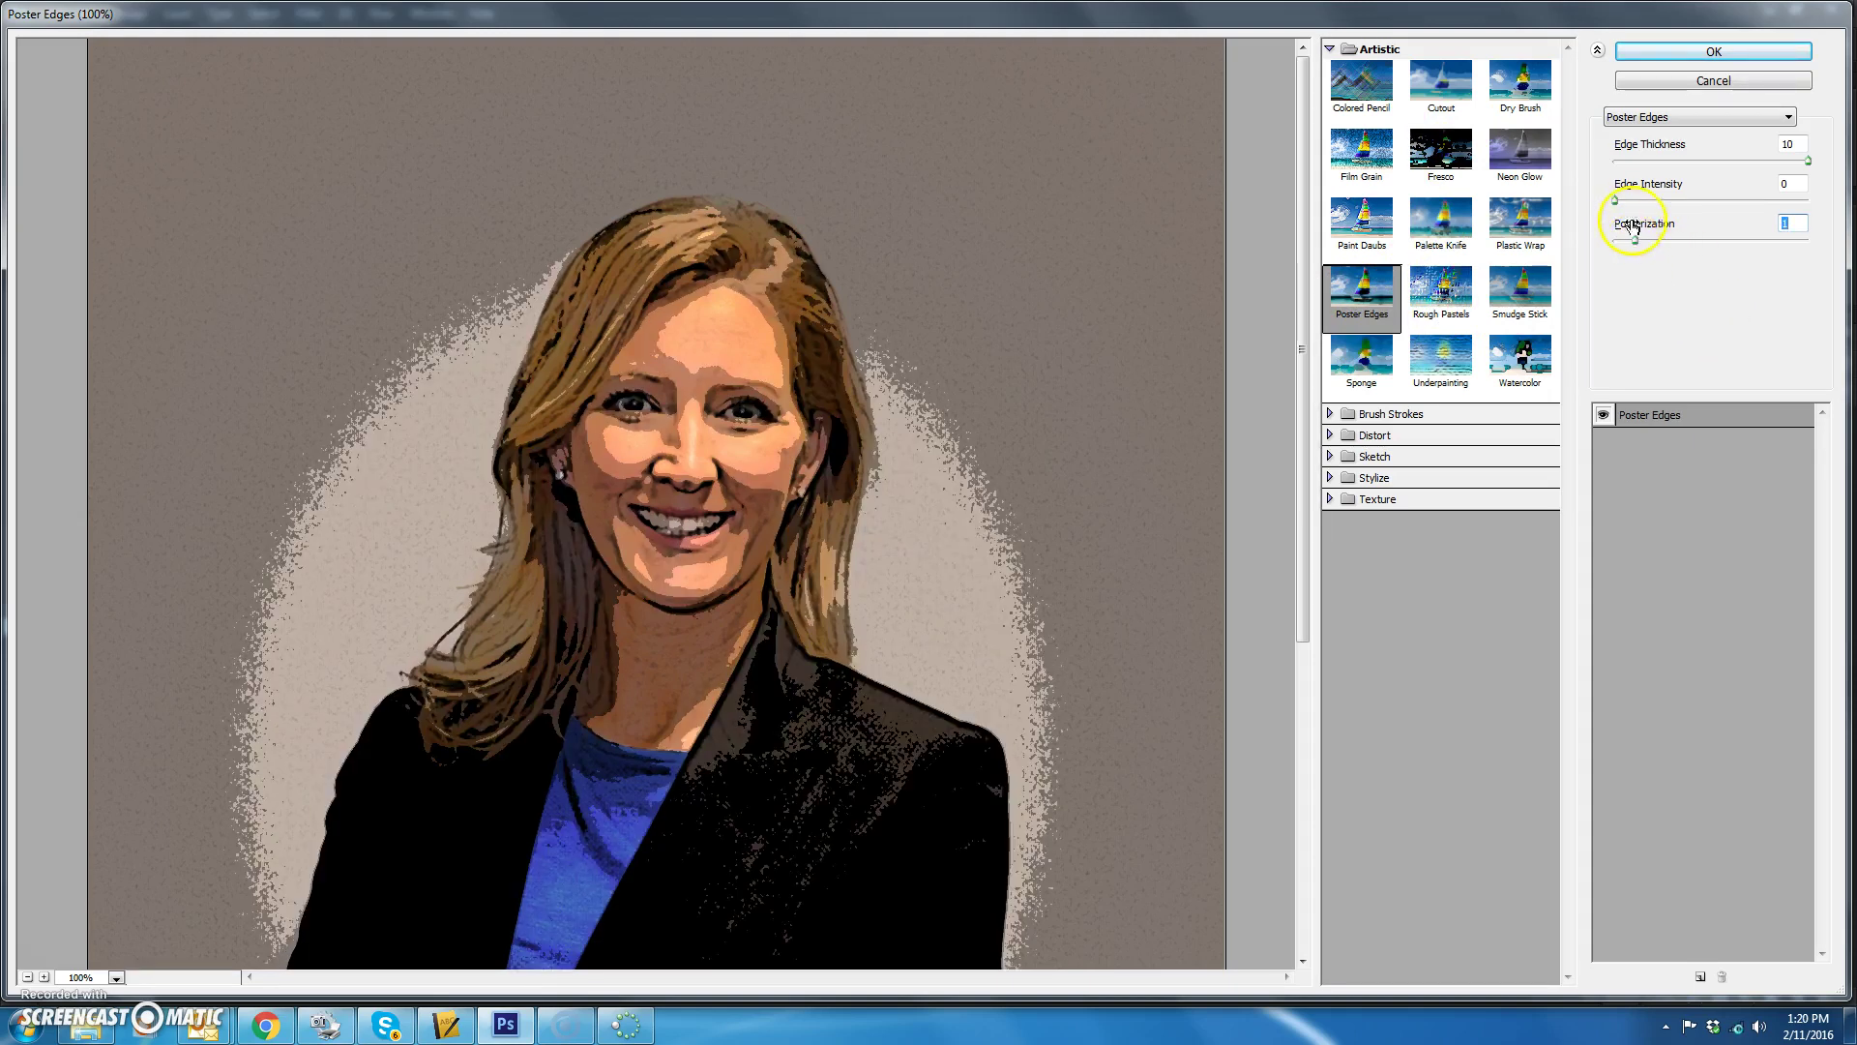
key("shift+Tab")
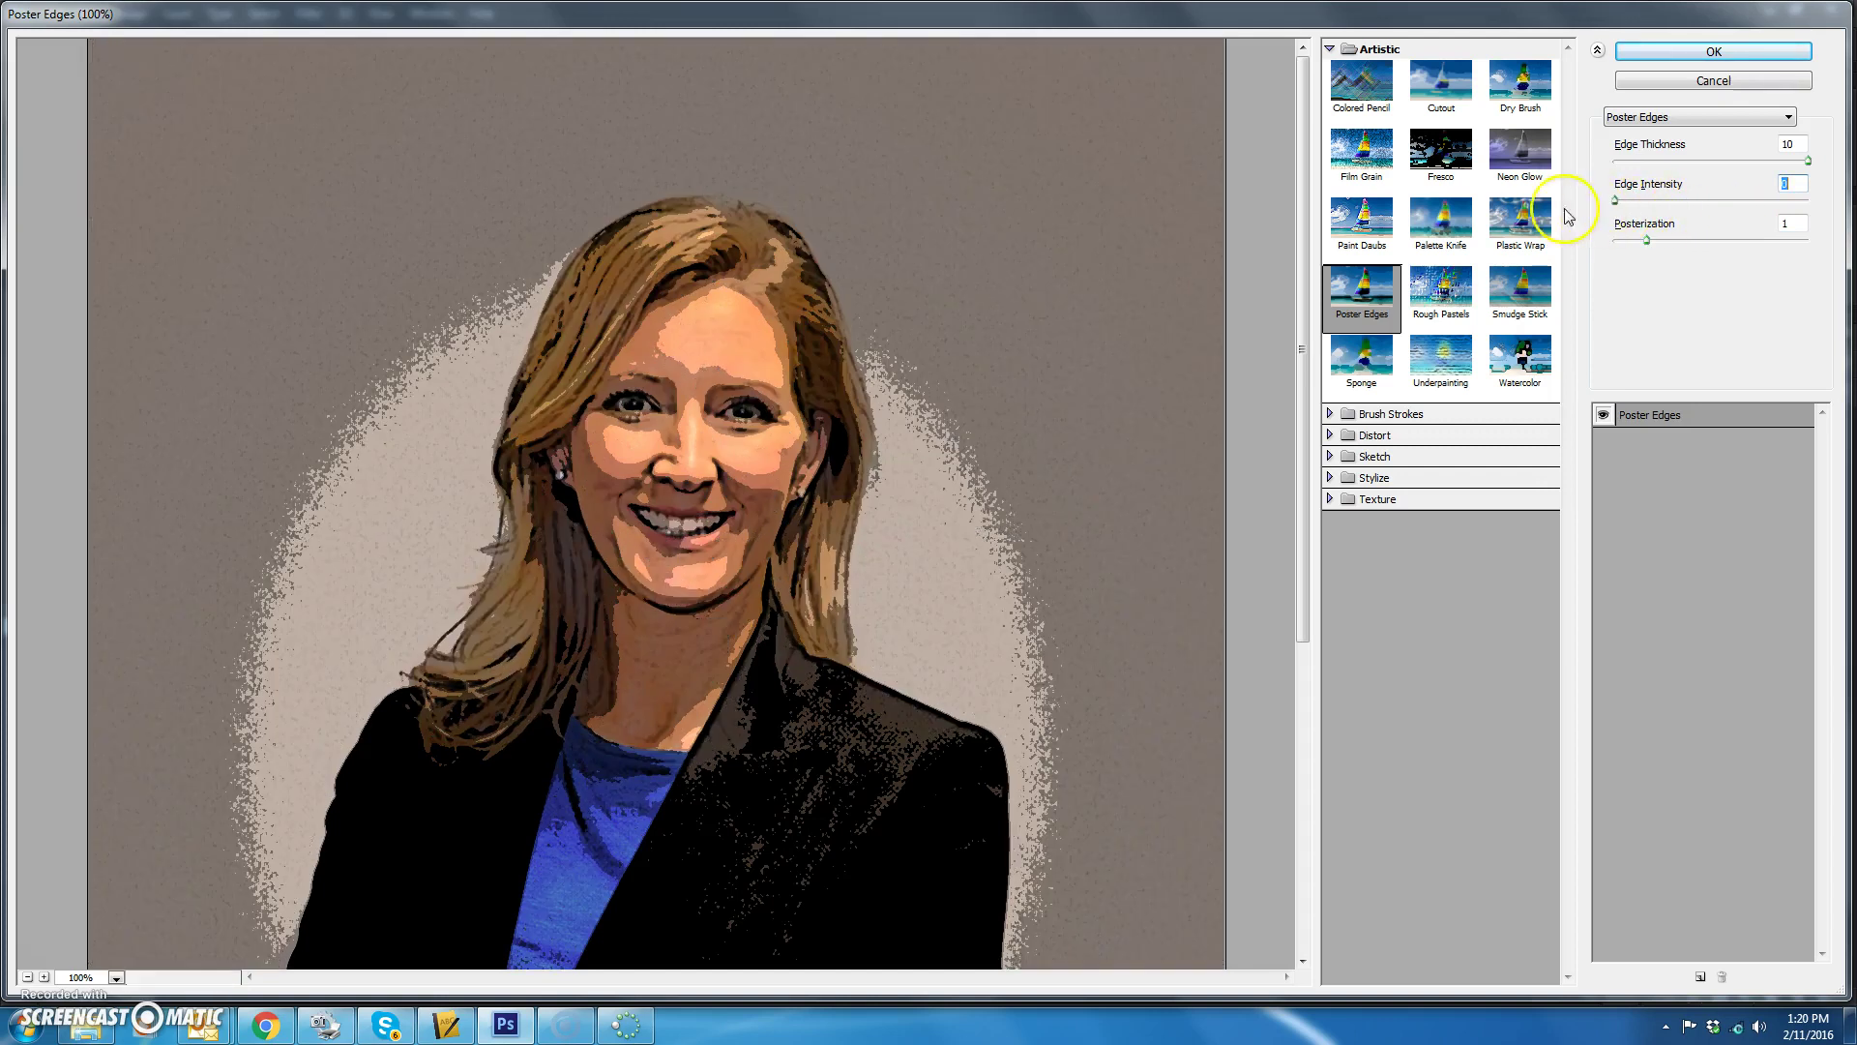
left_click(1650, 161)
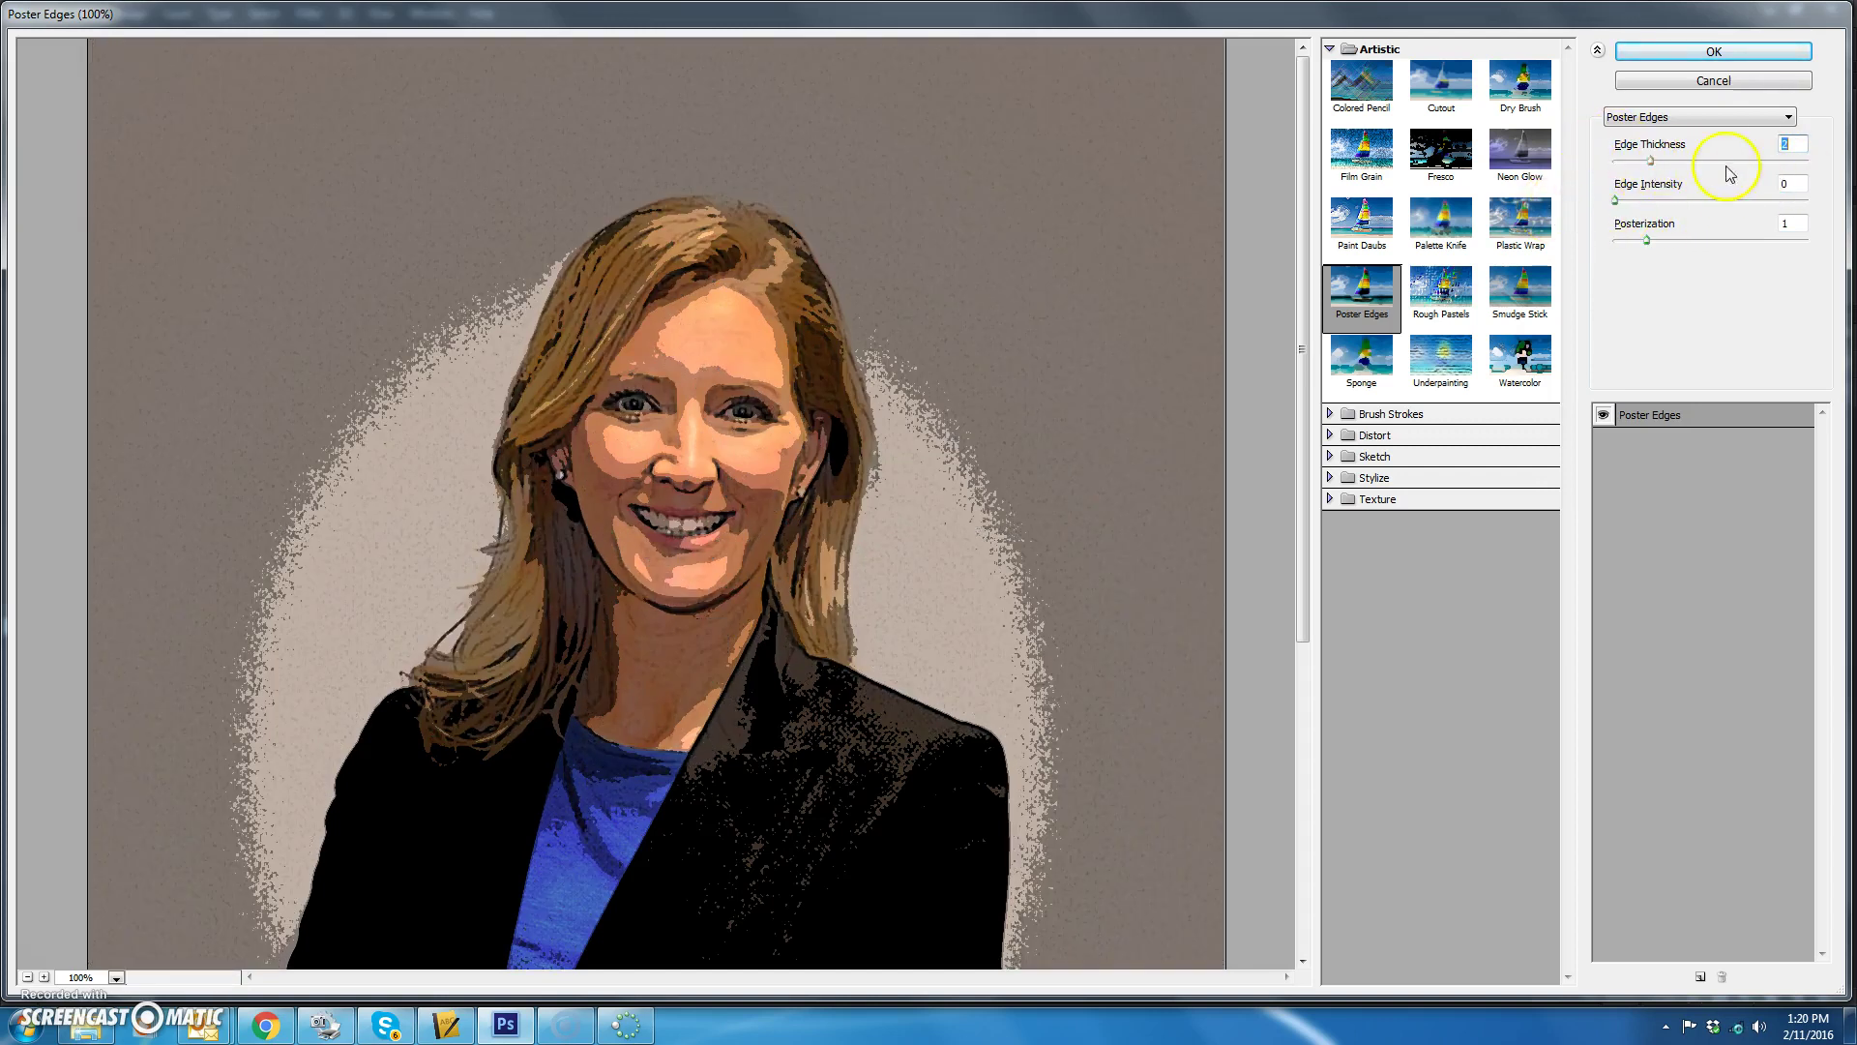
mouse_move(1651, 166)
left_mouse_down()
mouse_move(1576, 153)
mouse_move(1805, 187)
mouse_move(1659, 179)
left_mouse_up()
mouse_move(1643, 245)
left_mouse_down()
mouse_move(1622, 245)
mouse_move(1641, 242)
left_mouse_up()
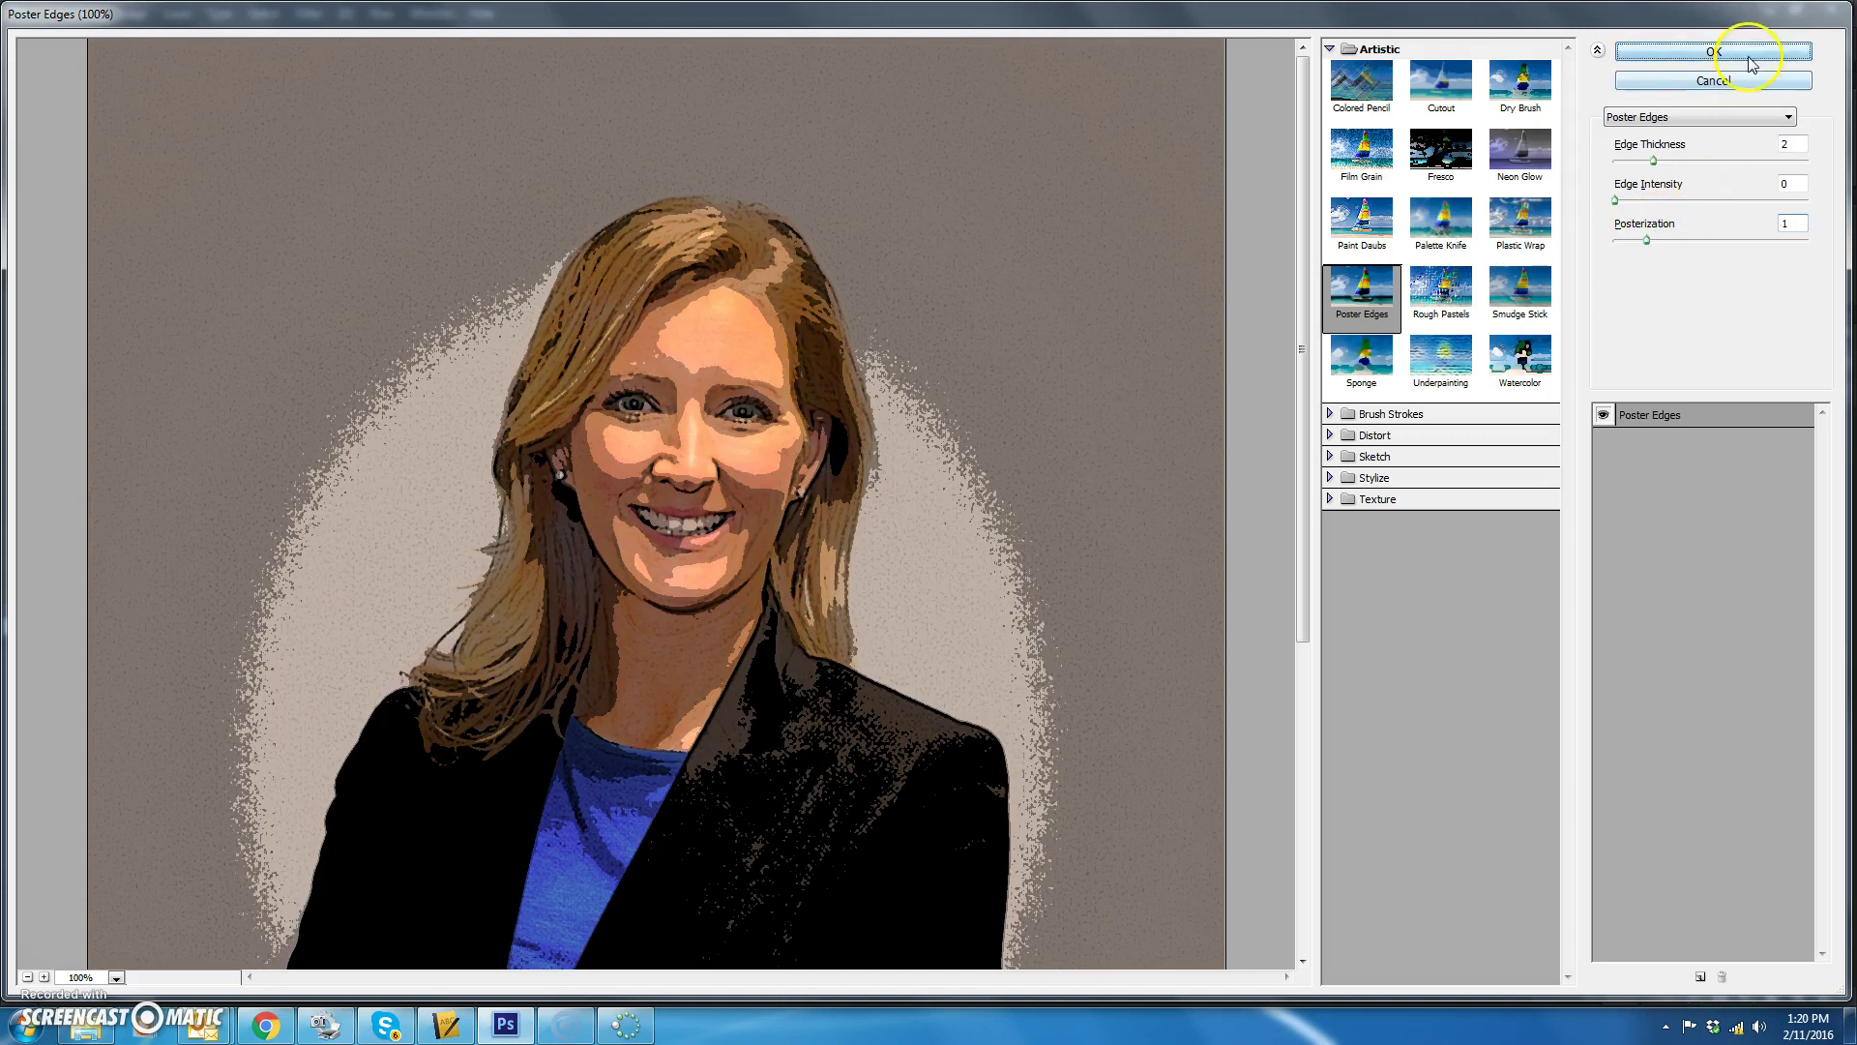
left_click(1731, 51)
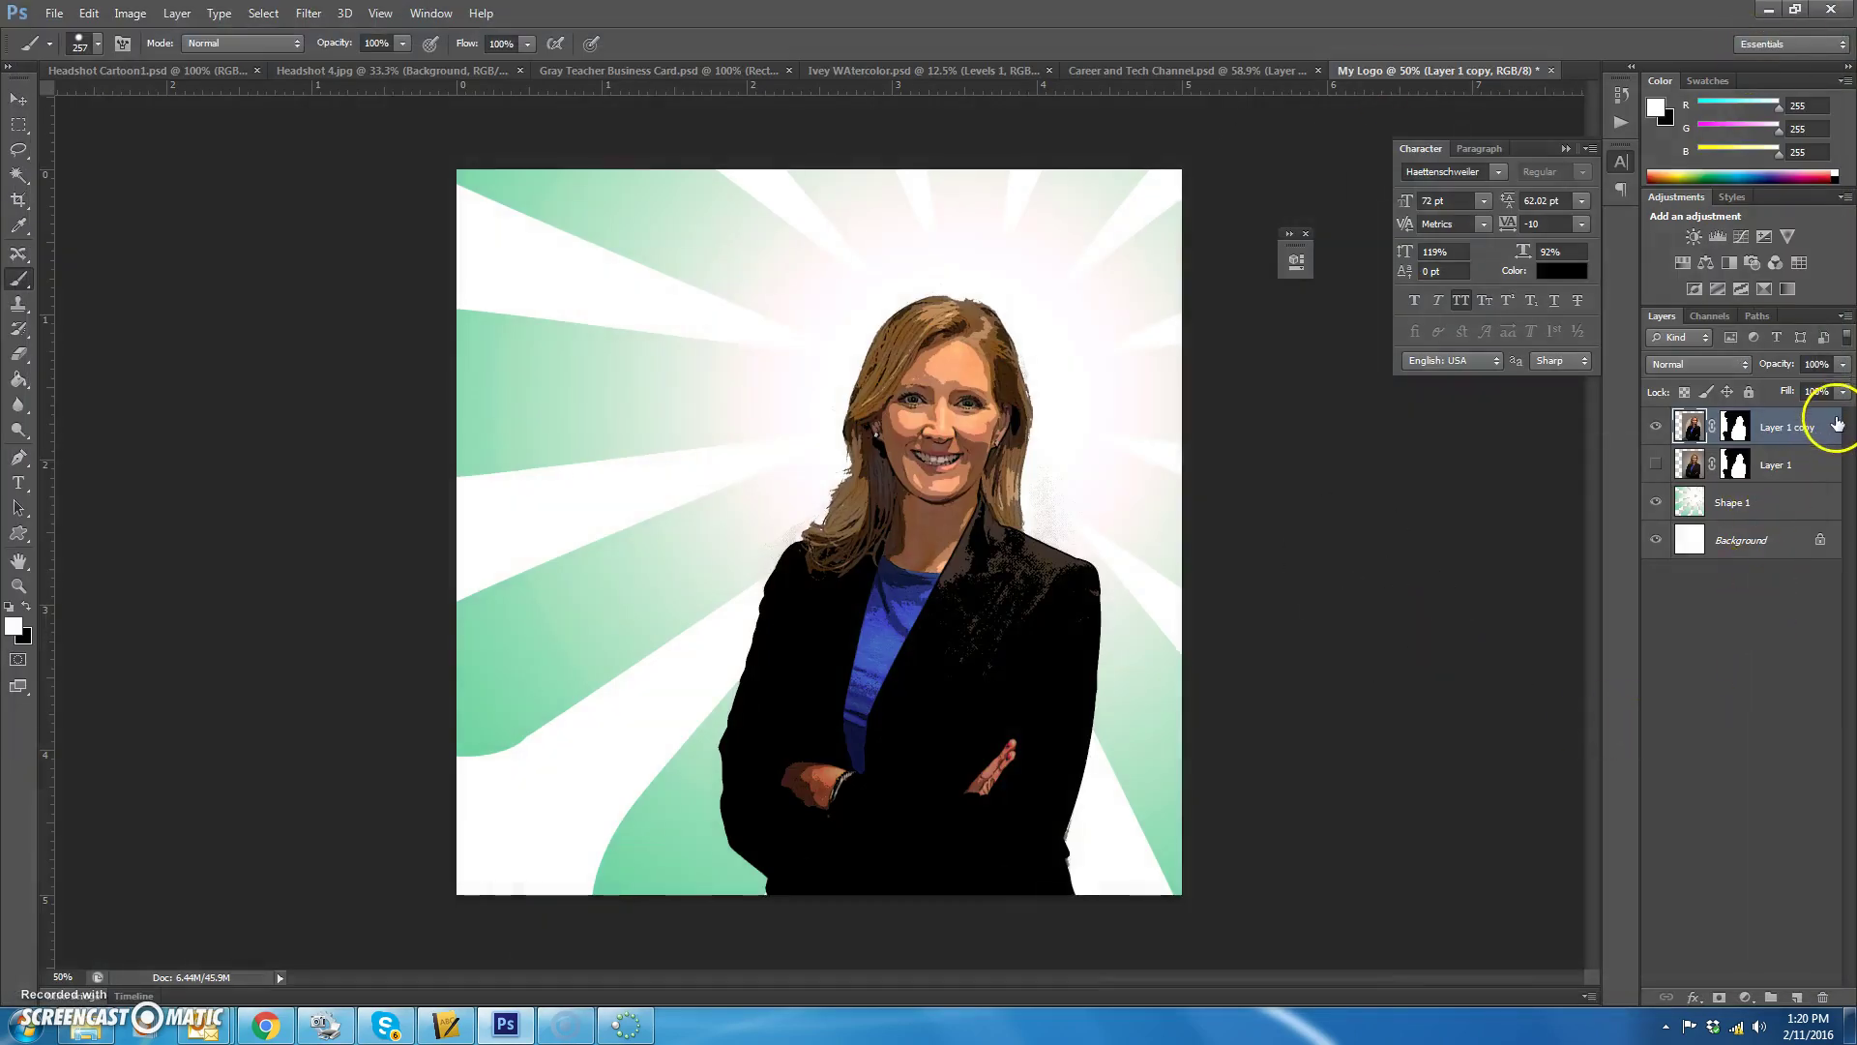
Step: Duplicate the Poster Edges headshot layer and add a Threshold adjustment layer clipped to the duplicate
left_click_drag(1831, 426, 1797, 999)
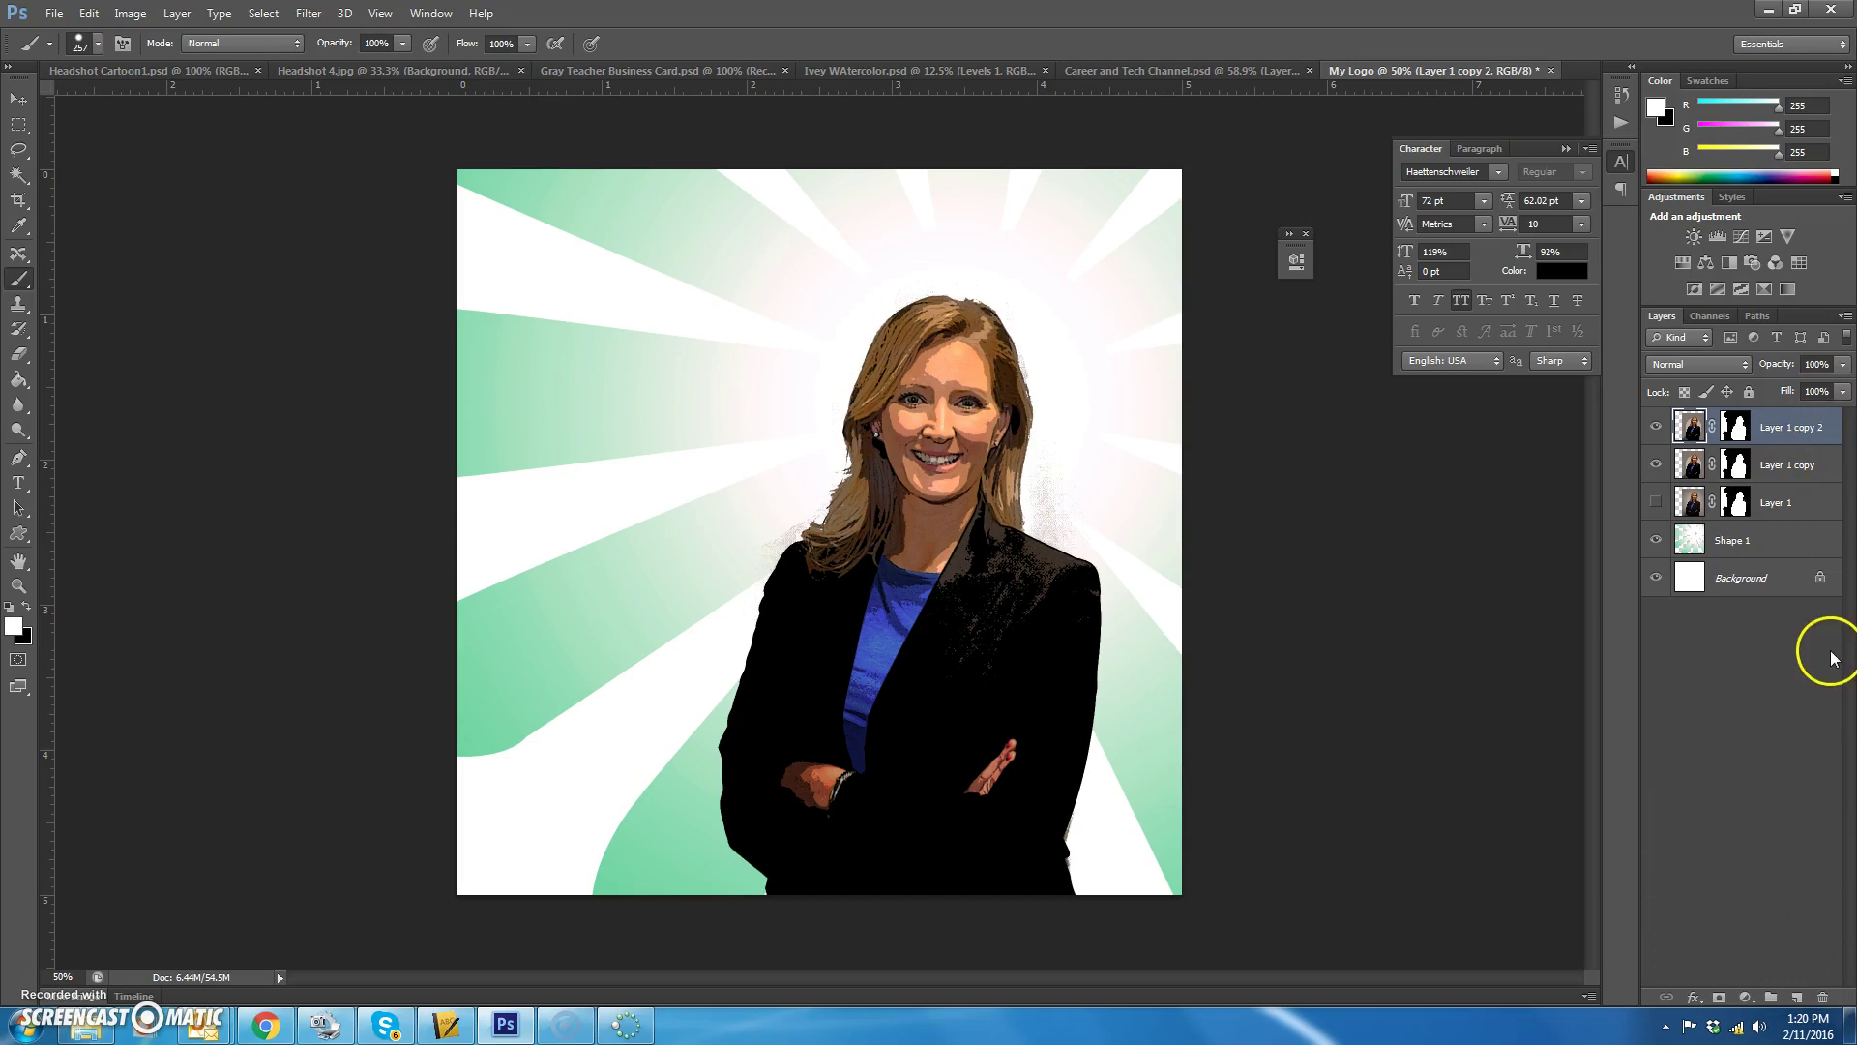
left_click(1746, 997)
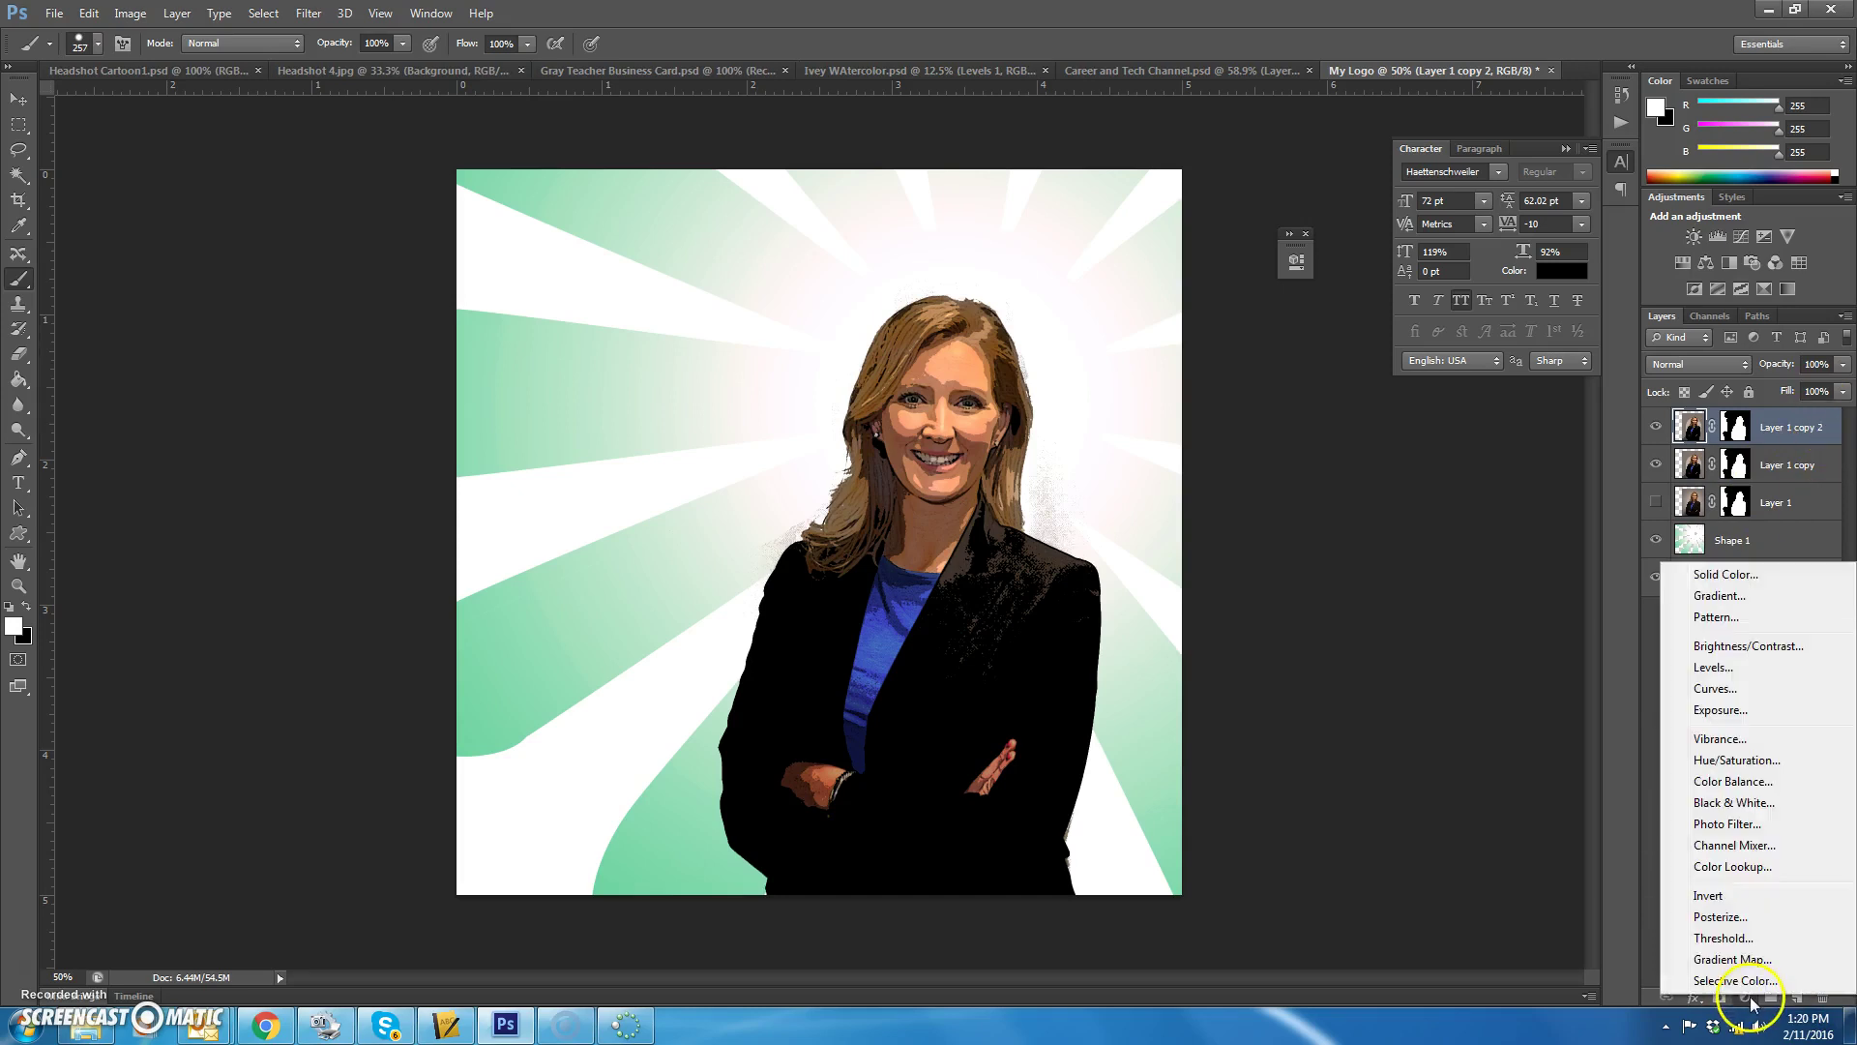
left_click(1748, 940)
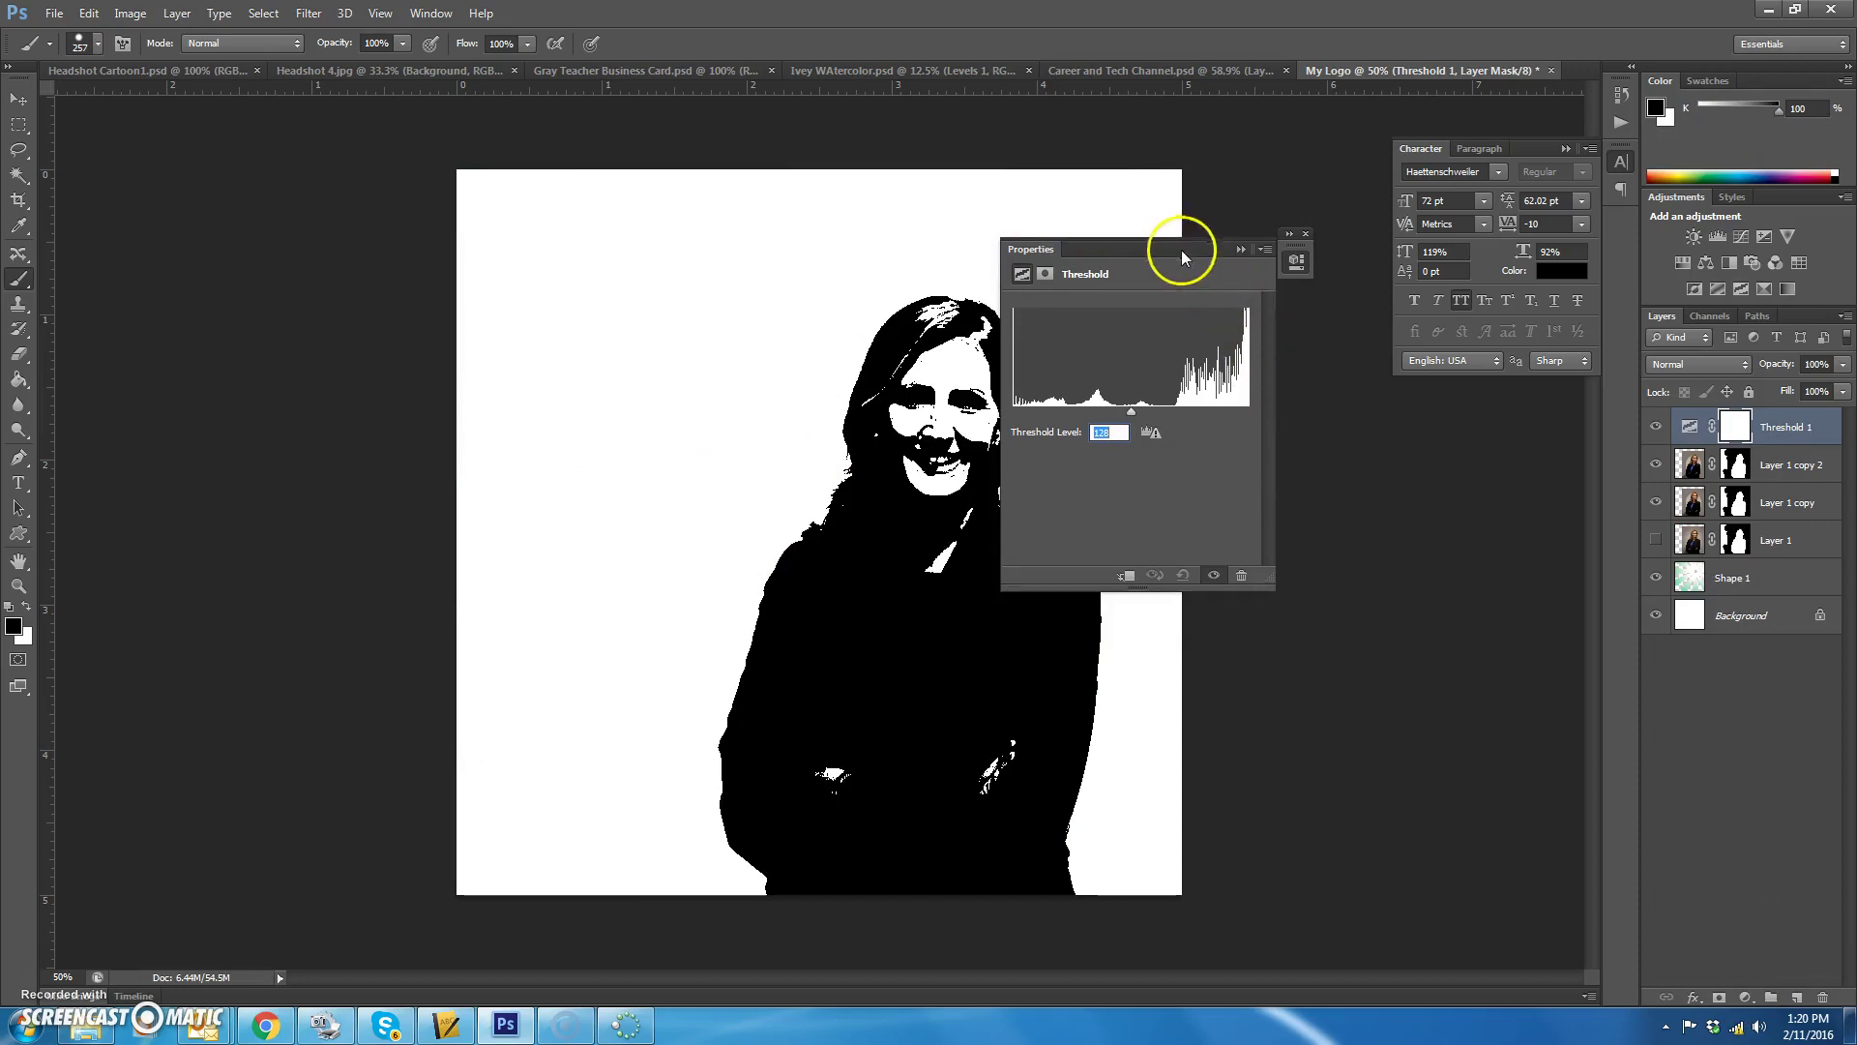
left_click_drag(1181, 250, 1348, 203)
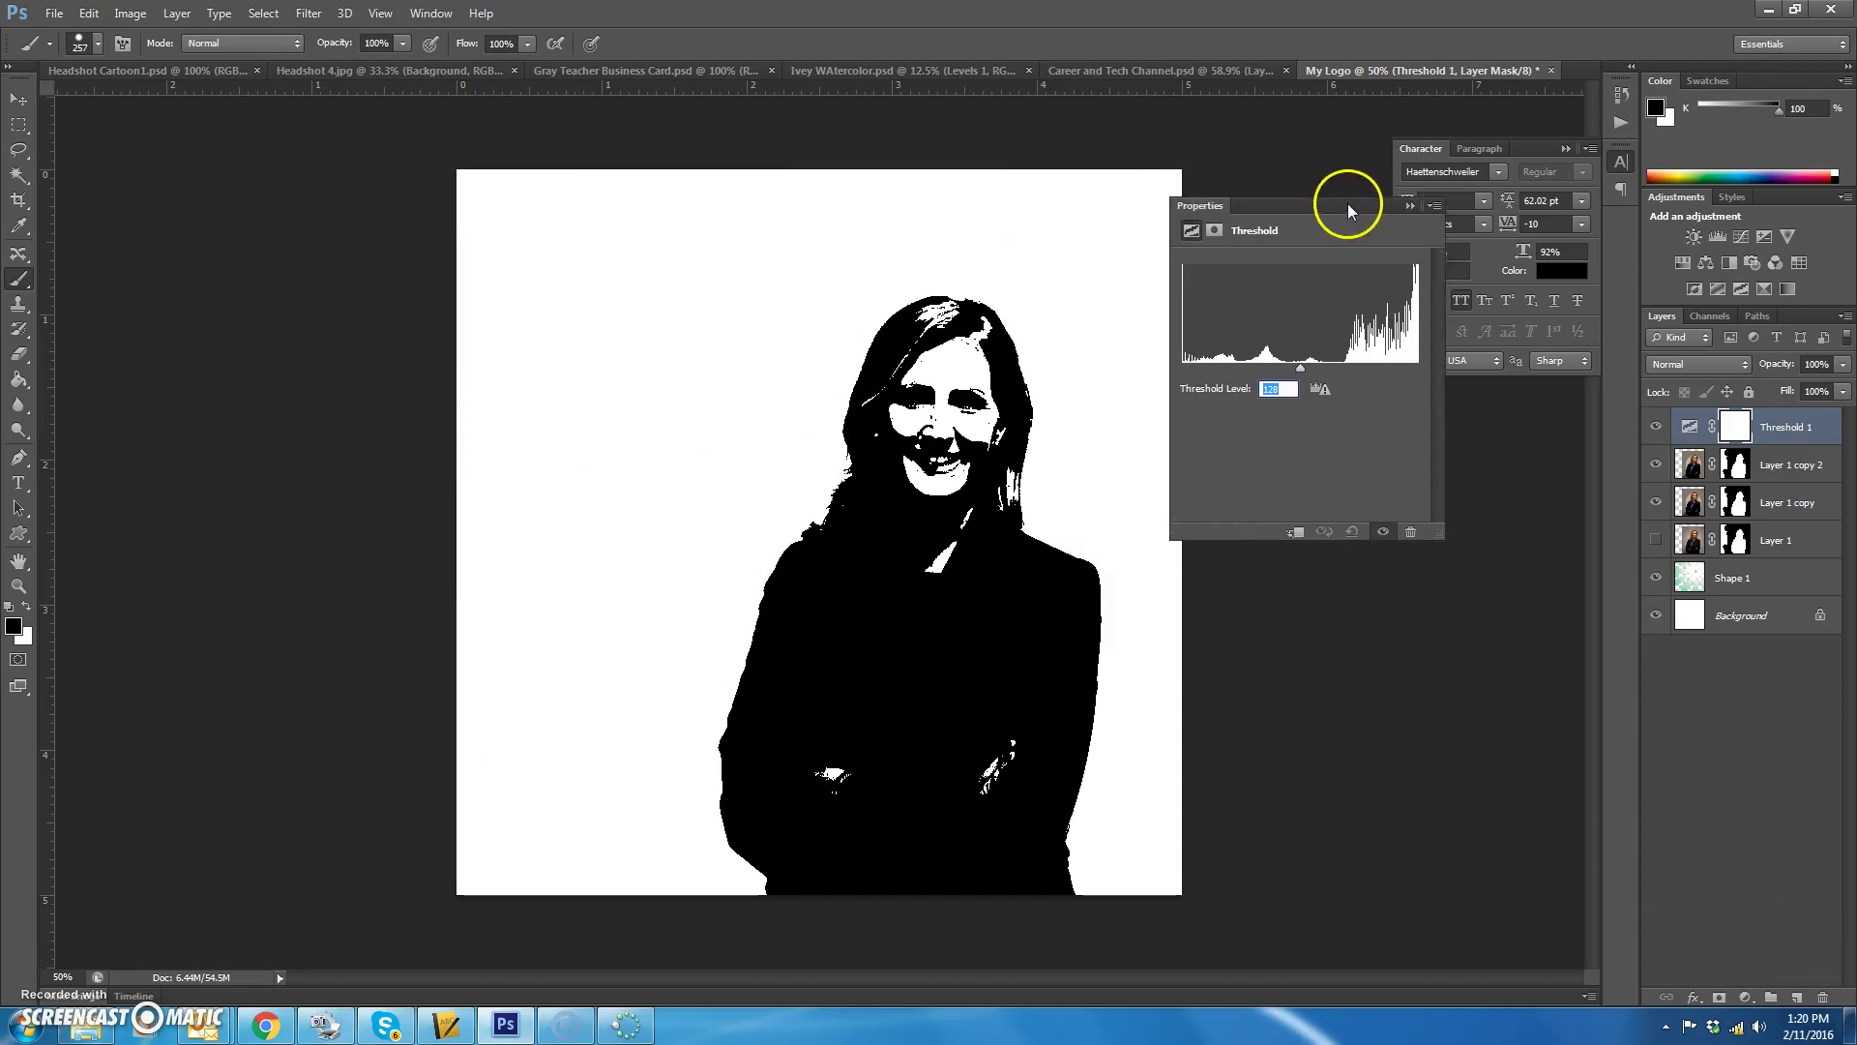
left_click(1298, 532)
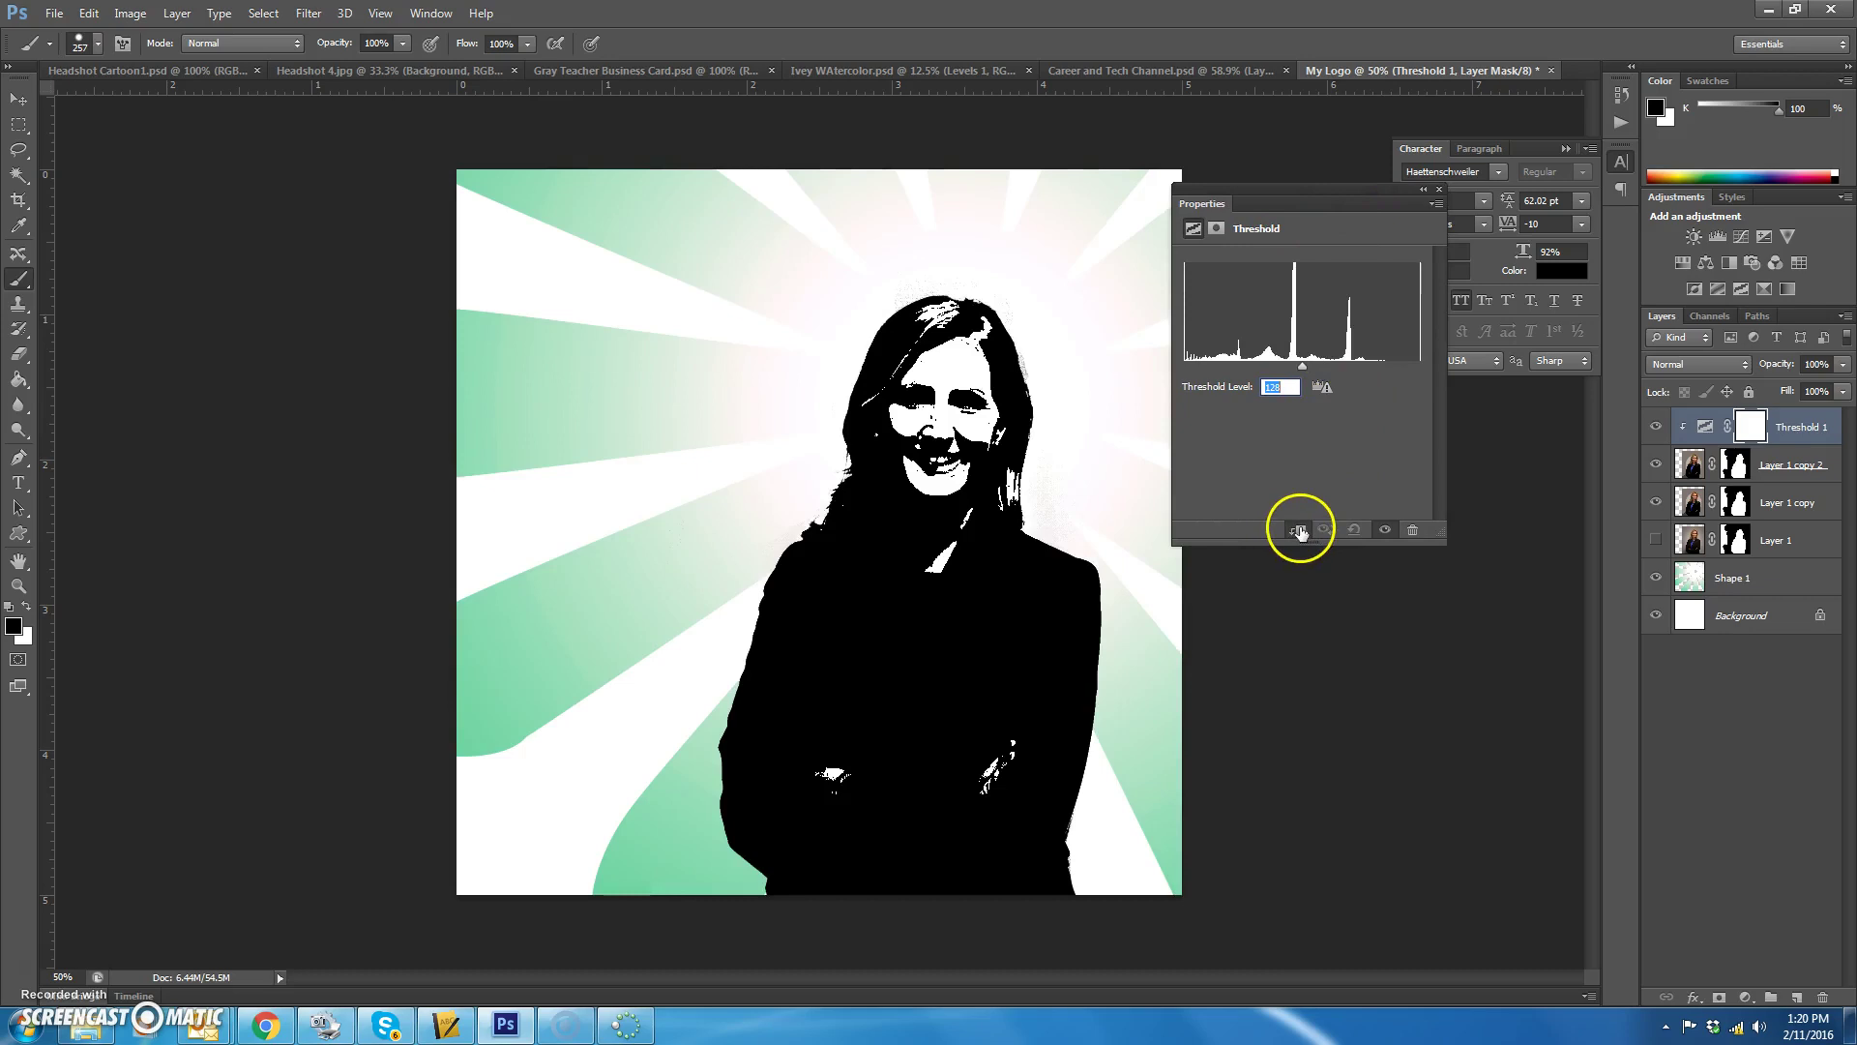
Step: Lower the threshold level to about 64 and reduce the Threshold layer's opacity to about 31%
left_click_drag(1302, 368, 1244, 372)
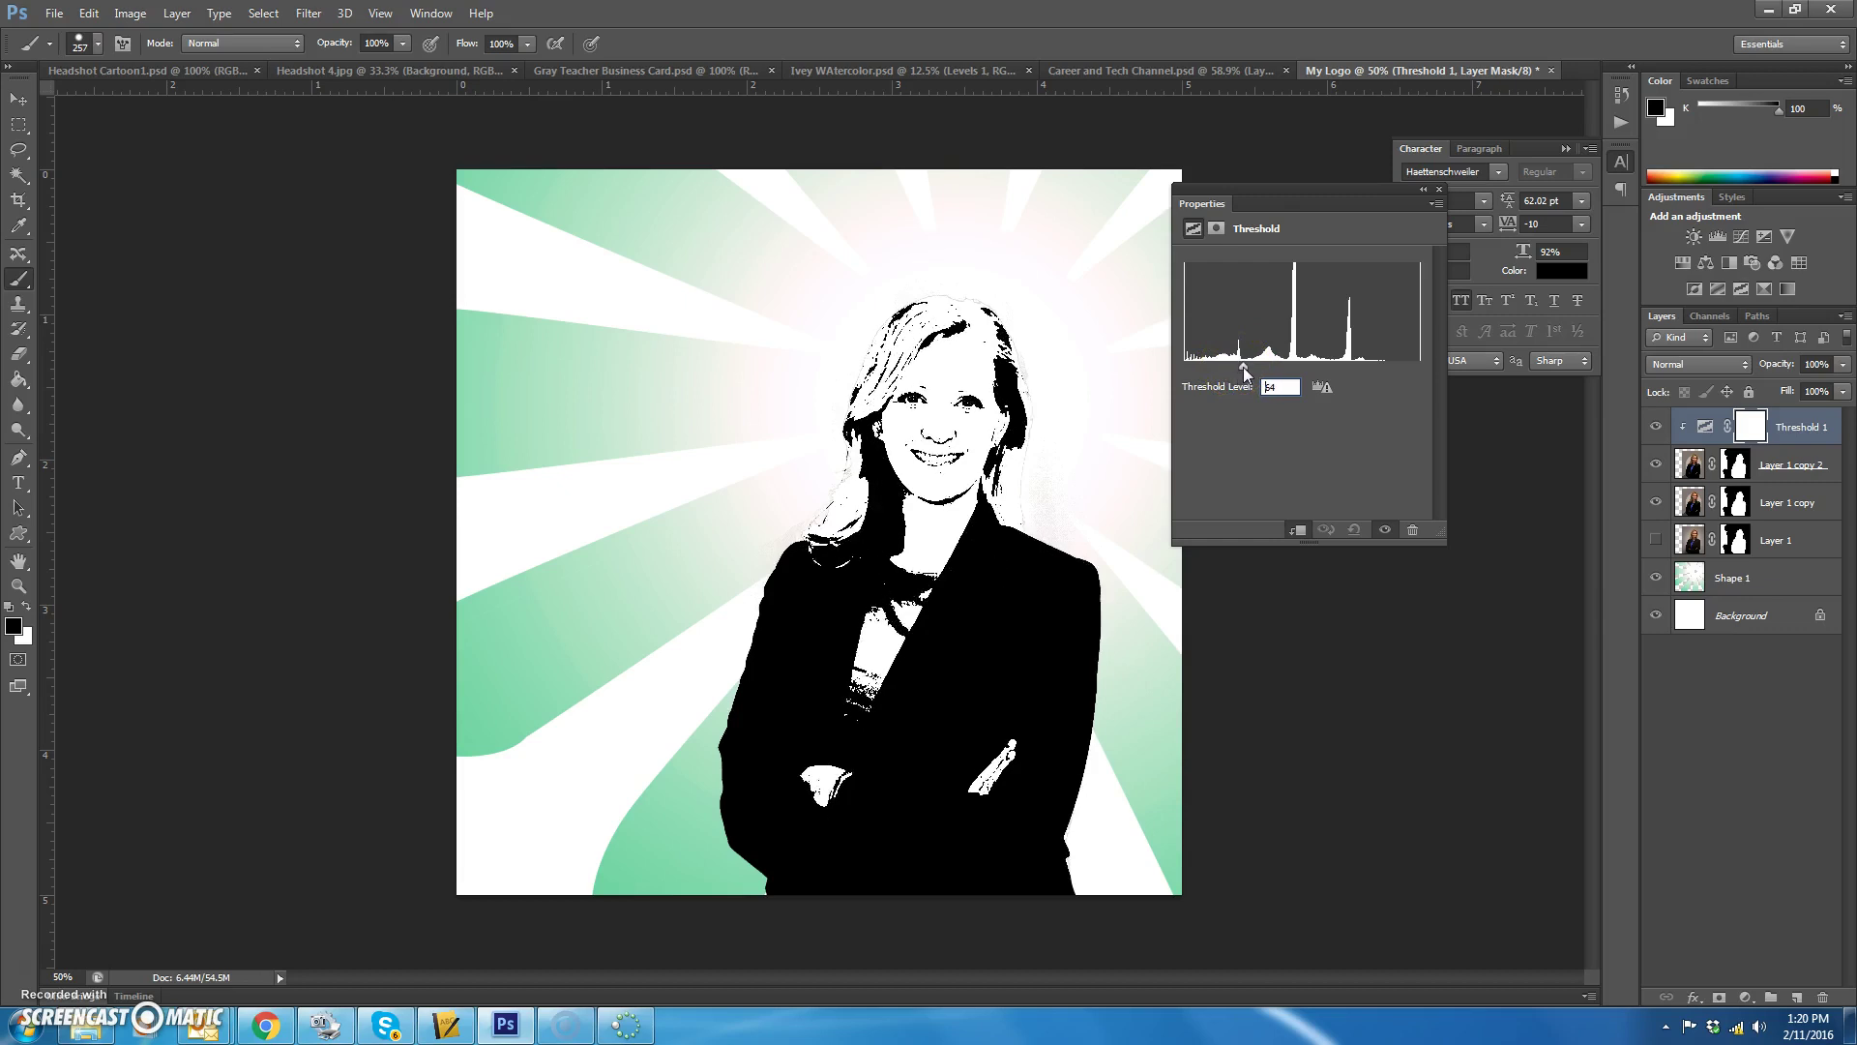
left_click(1423, 190)
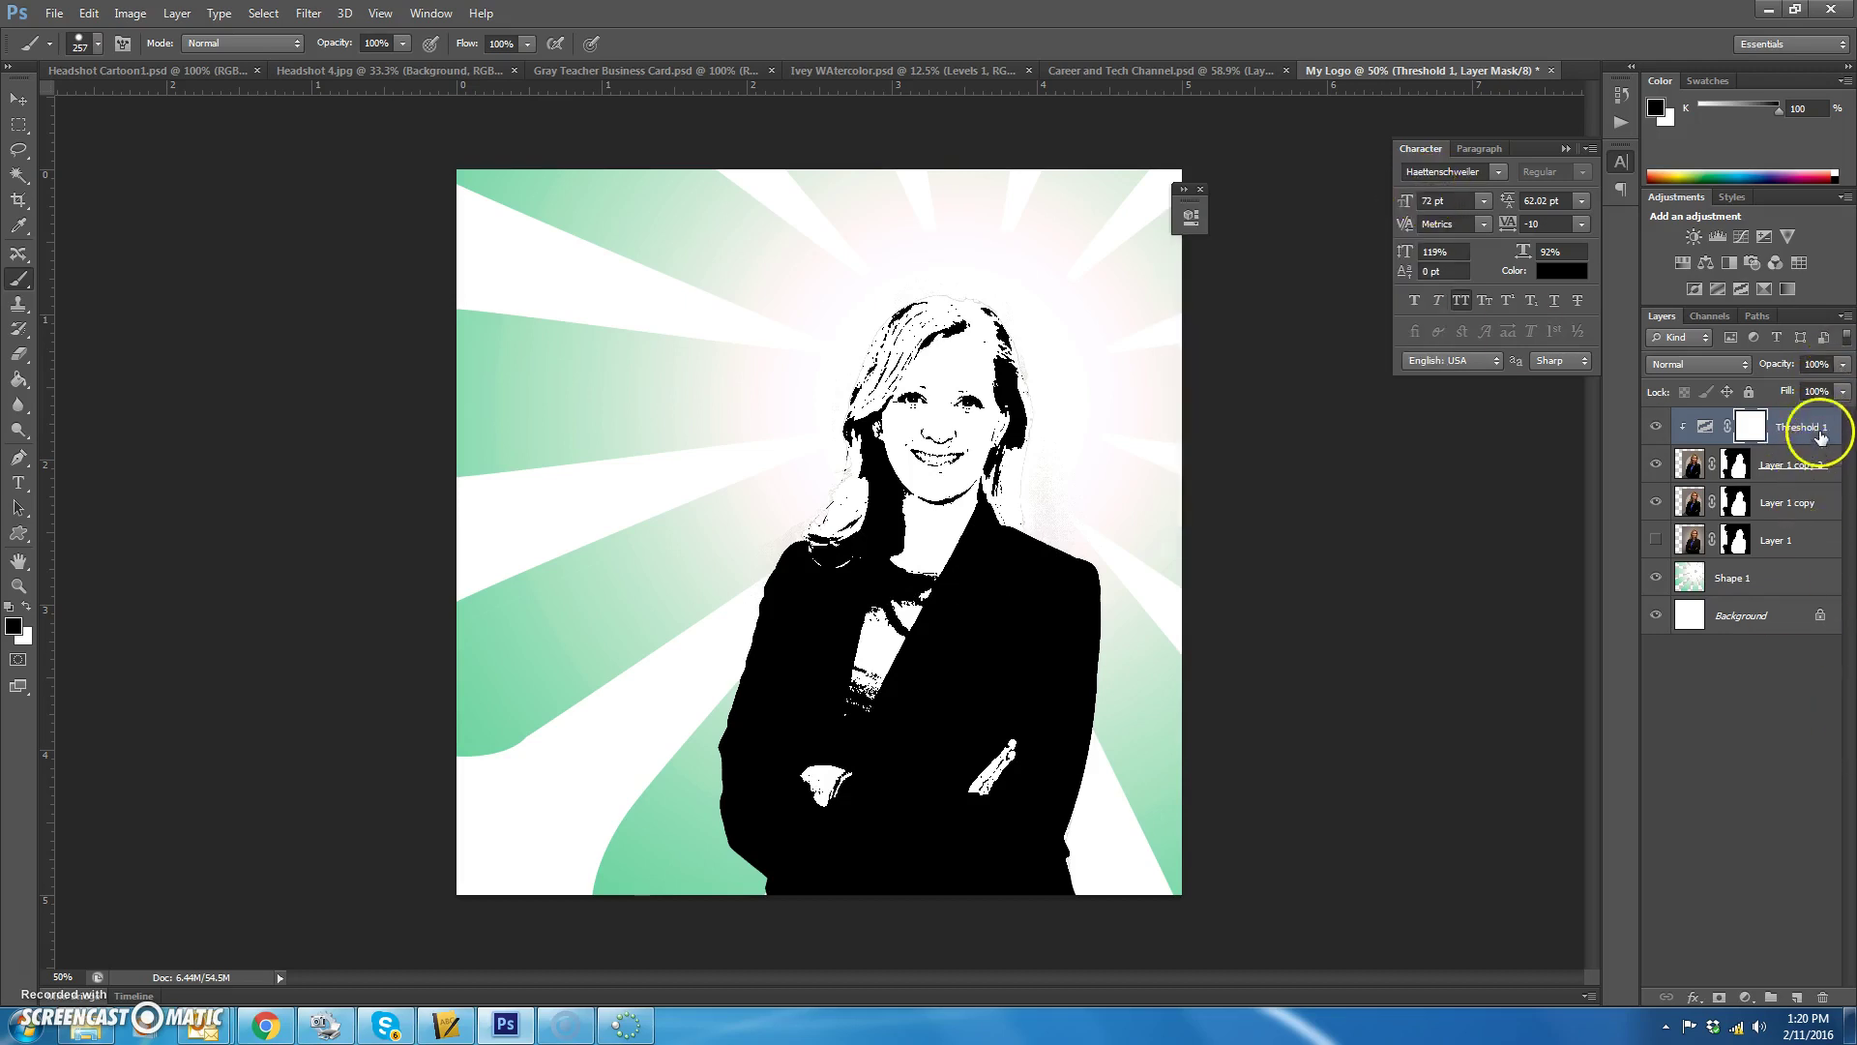
left_click(1842, 364)
left_click(1776, 385)
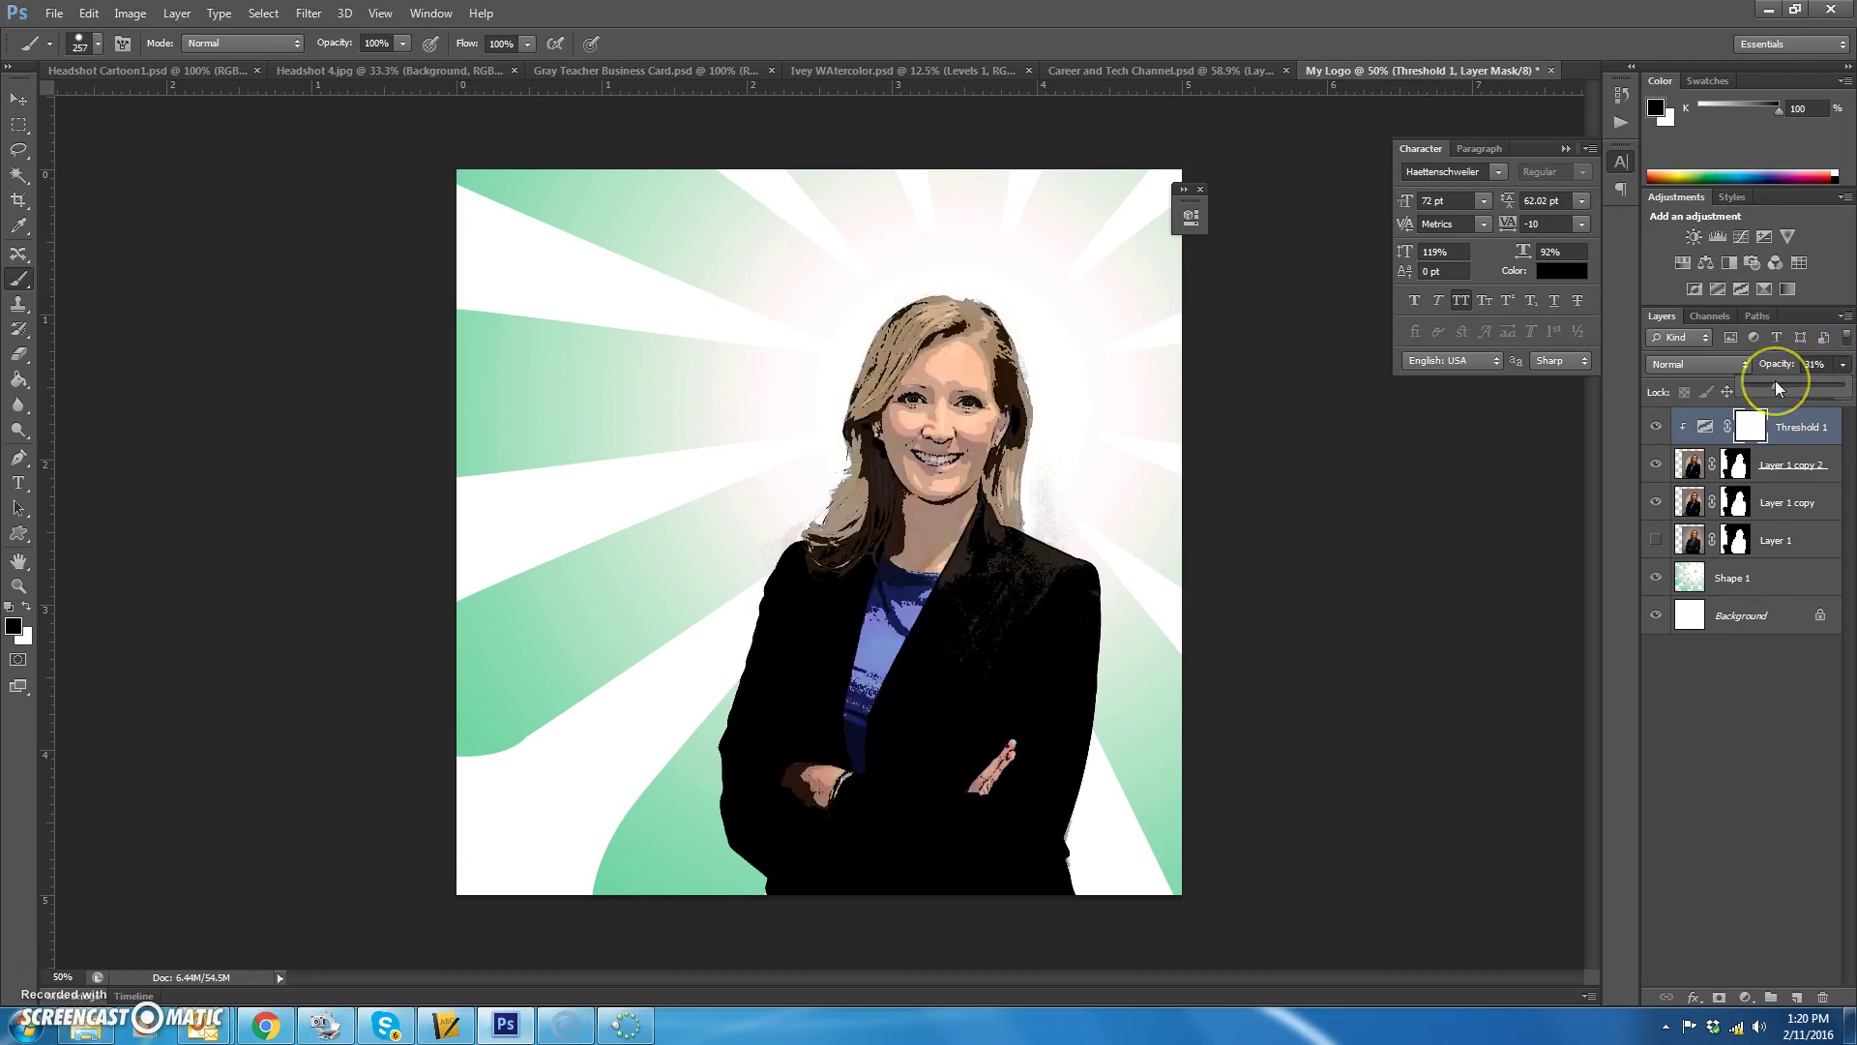
Step: Raise the Threshold adjustment layer's opacity slightly
mouse_move(1774, 385)
left_mouse_down()
mouse_move(1846, 394)
mouse_move(1705, 392)
mouse_move(1784, 392)
left_mouse_up()
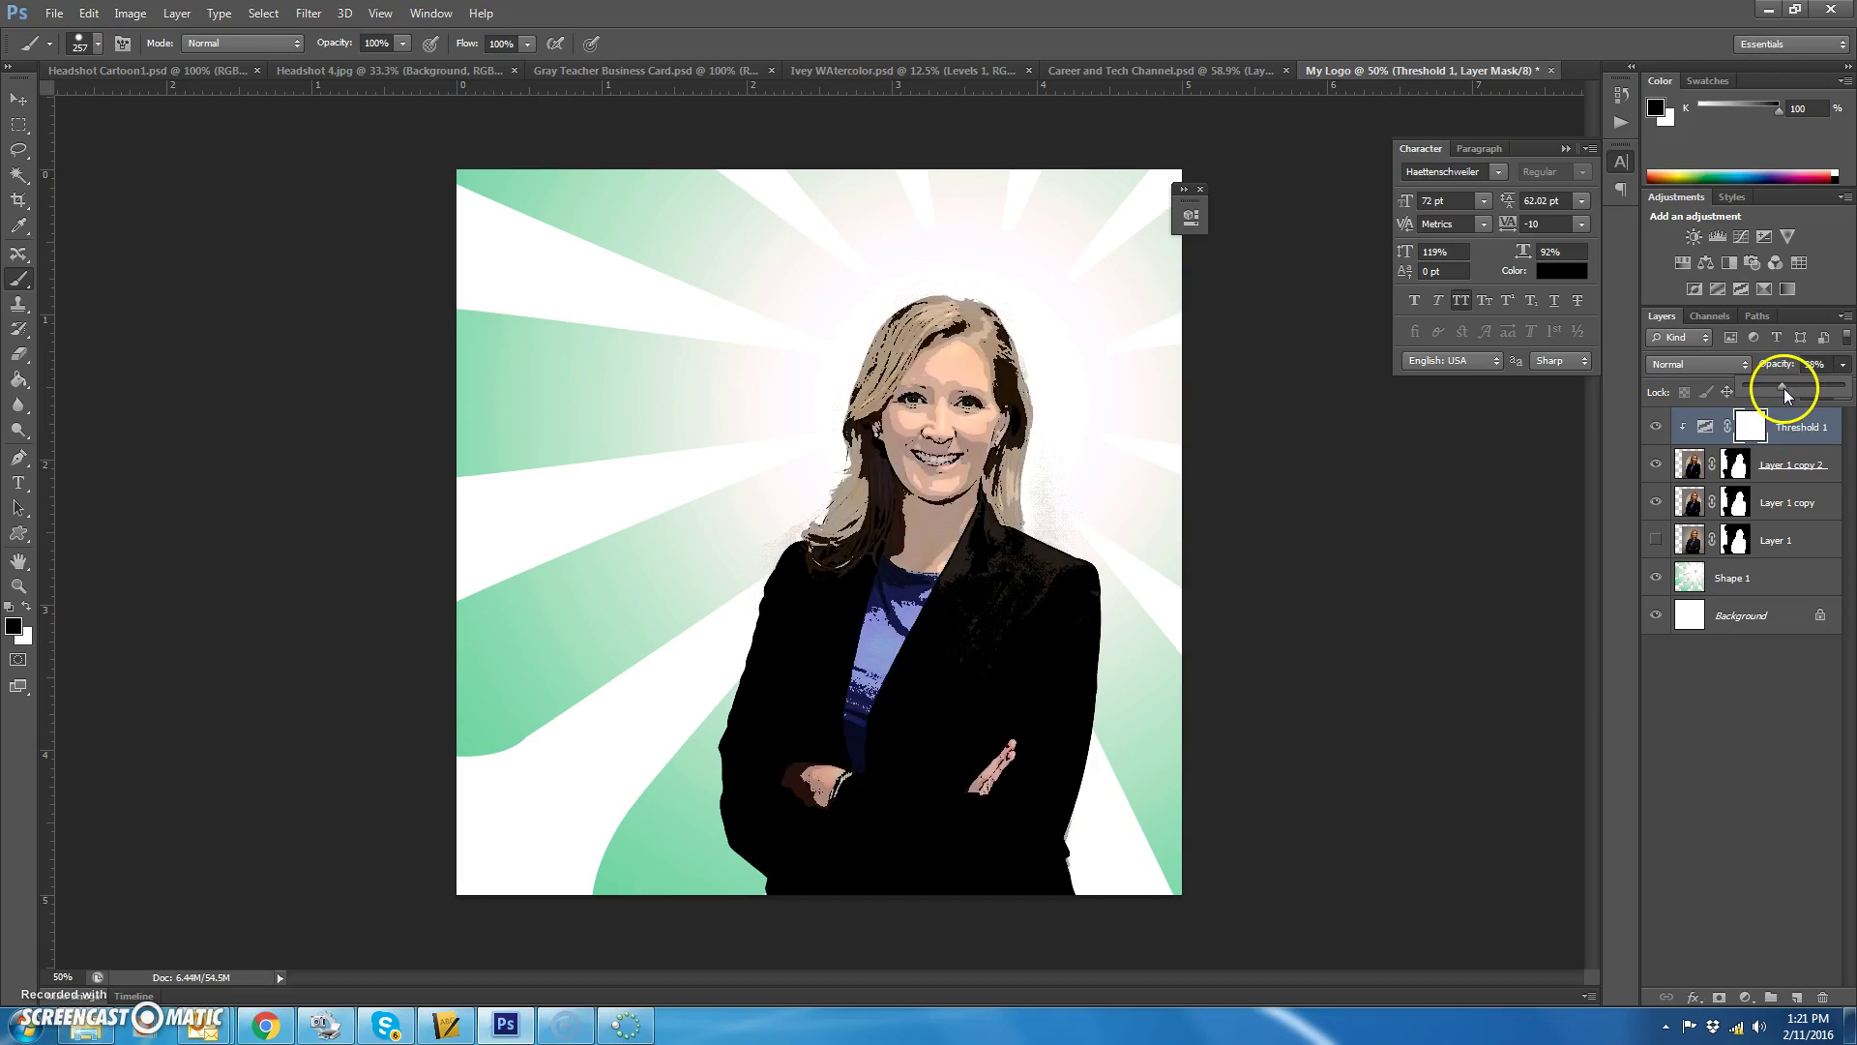
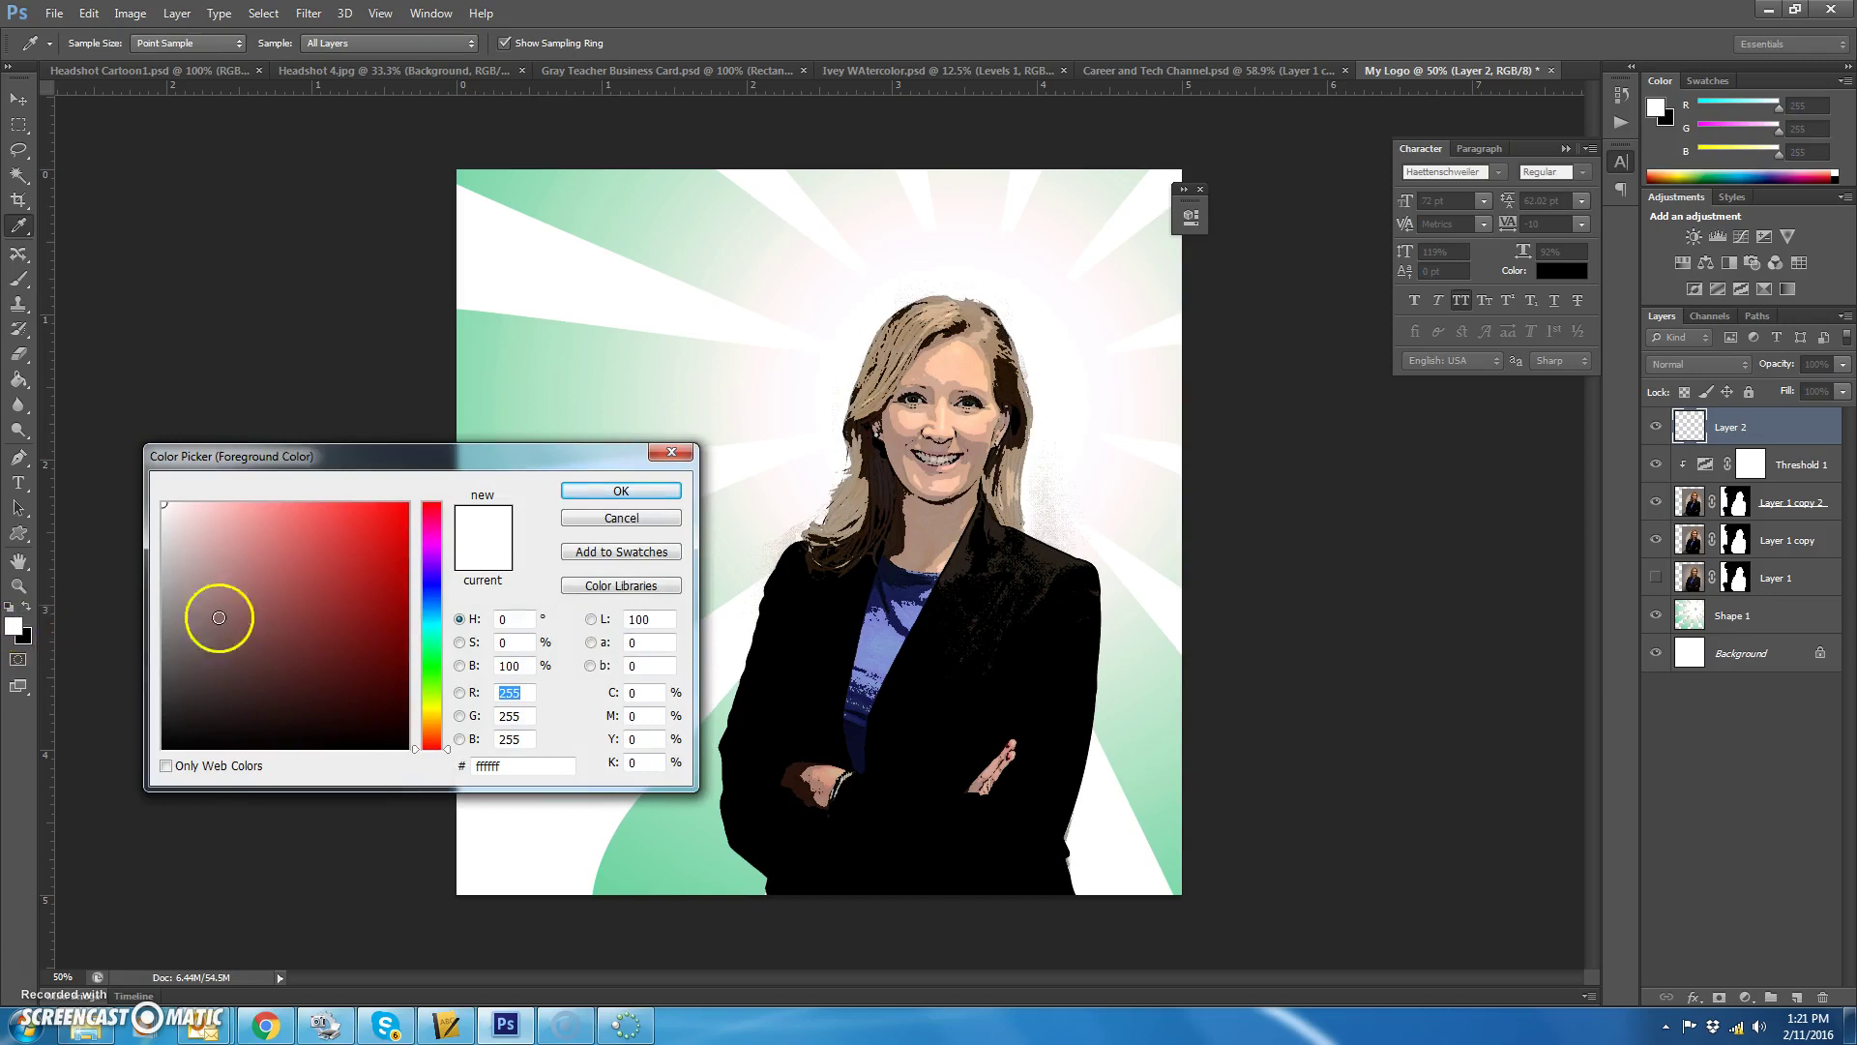
Step: Set the foreground colour to a vivid purple, a618ef, for painting on Layer 2
left_click(432, 606)
left_click(432, 557)
left_click(383, 517)
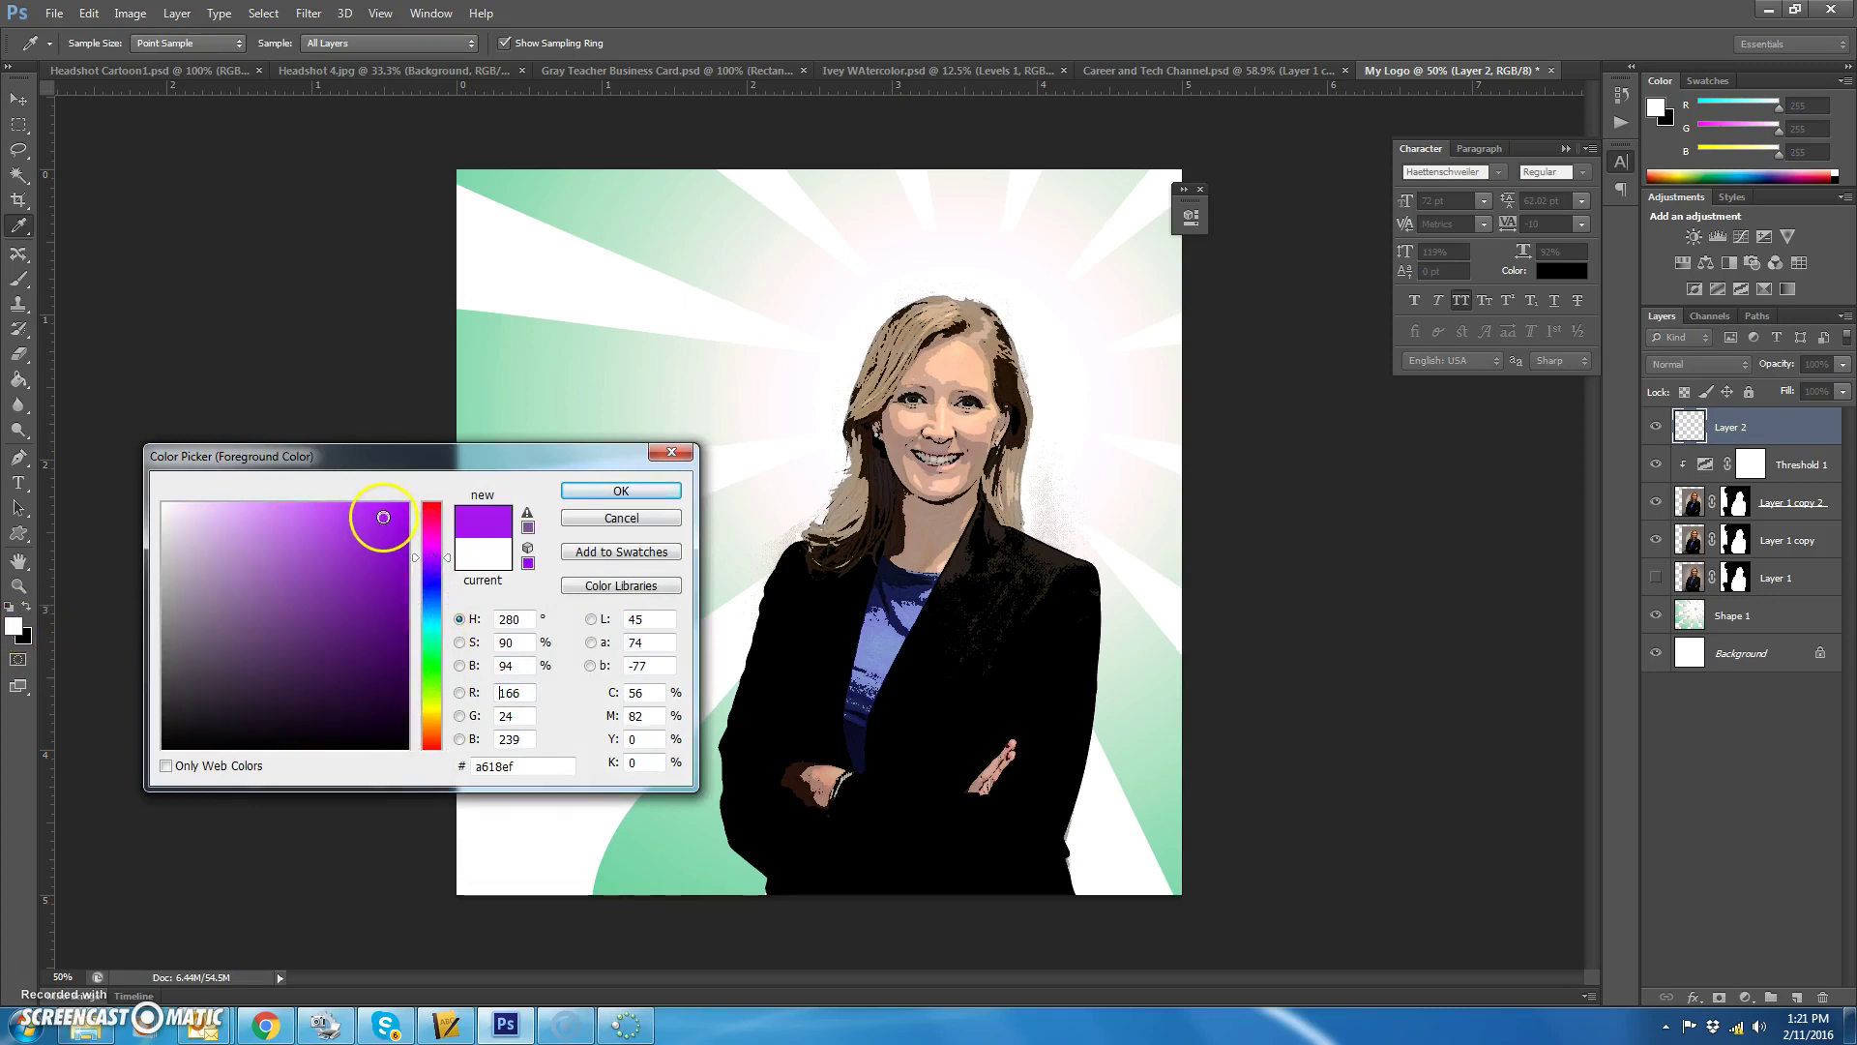
left_click(609, 489)
key("b")
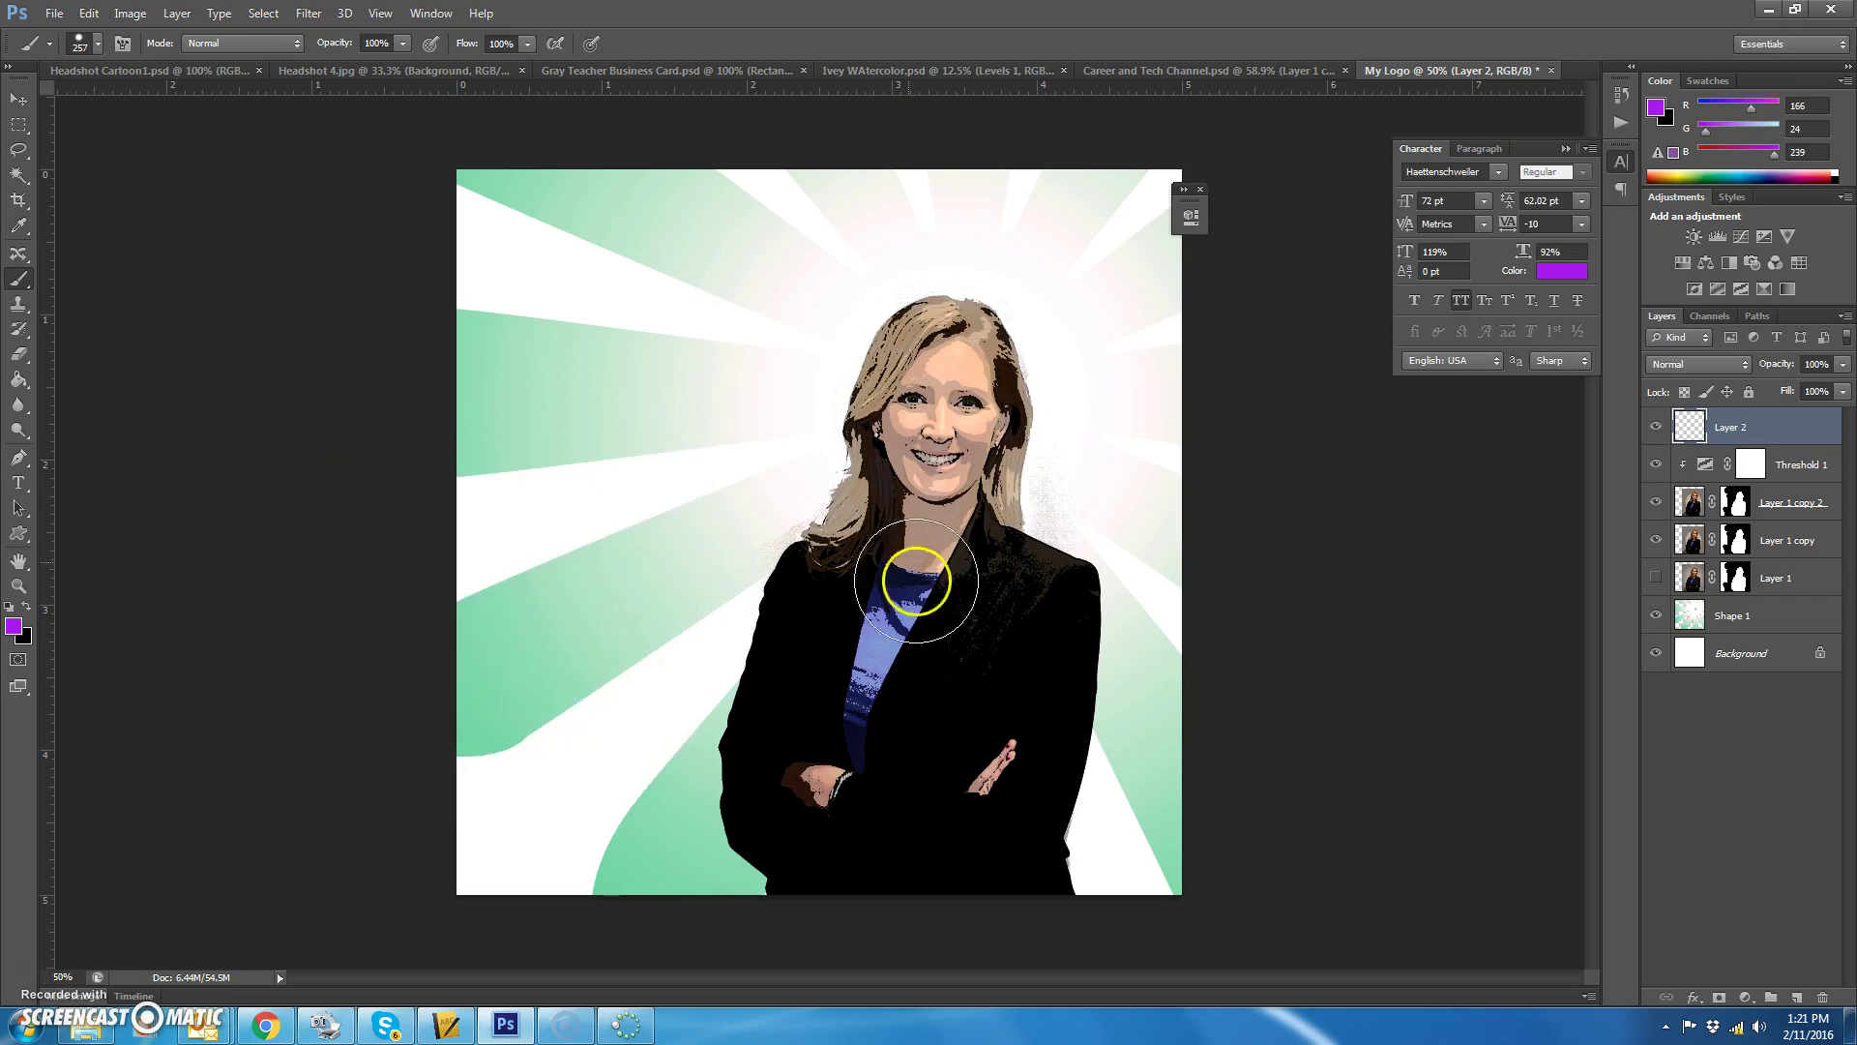
Step: Select the blue shirt area with the Magic Wand from Layer 1 and make Layer 2 active again
left_click(19, 175)
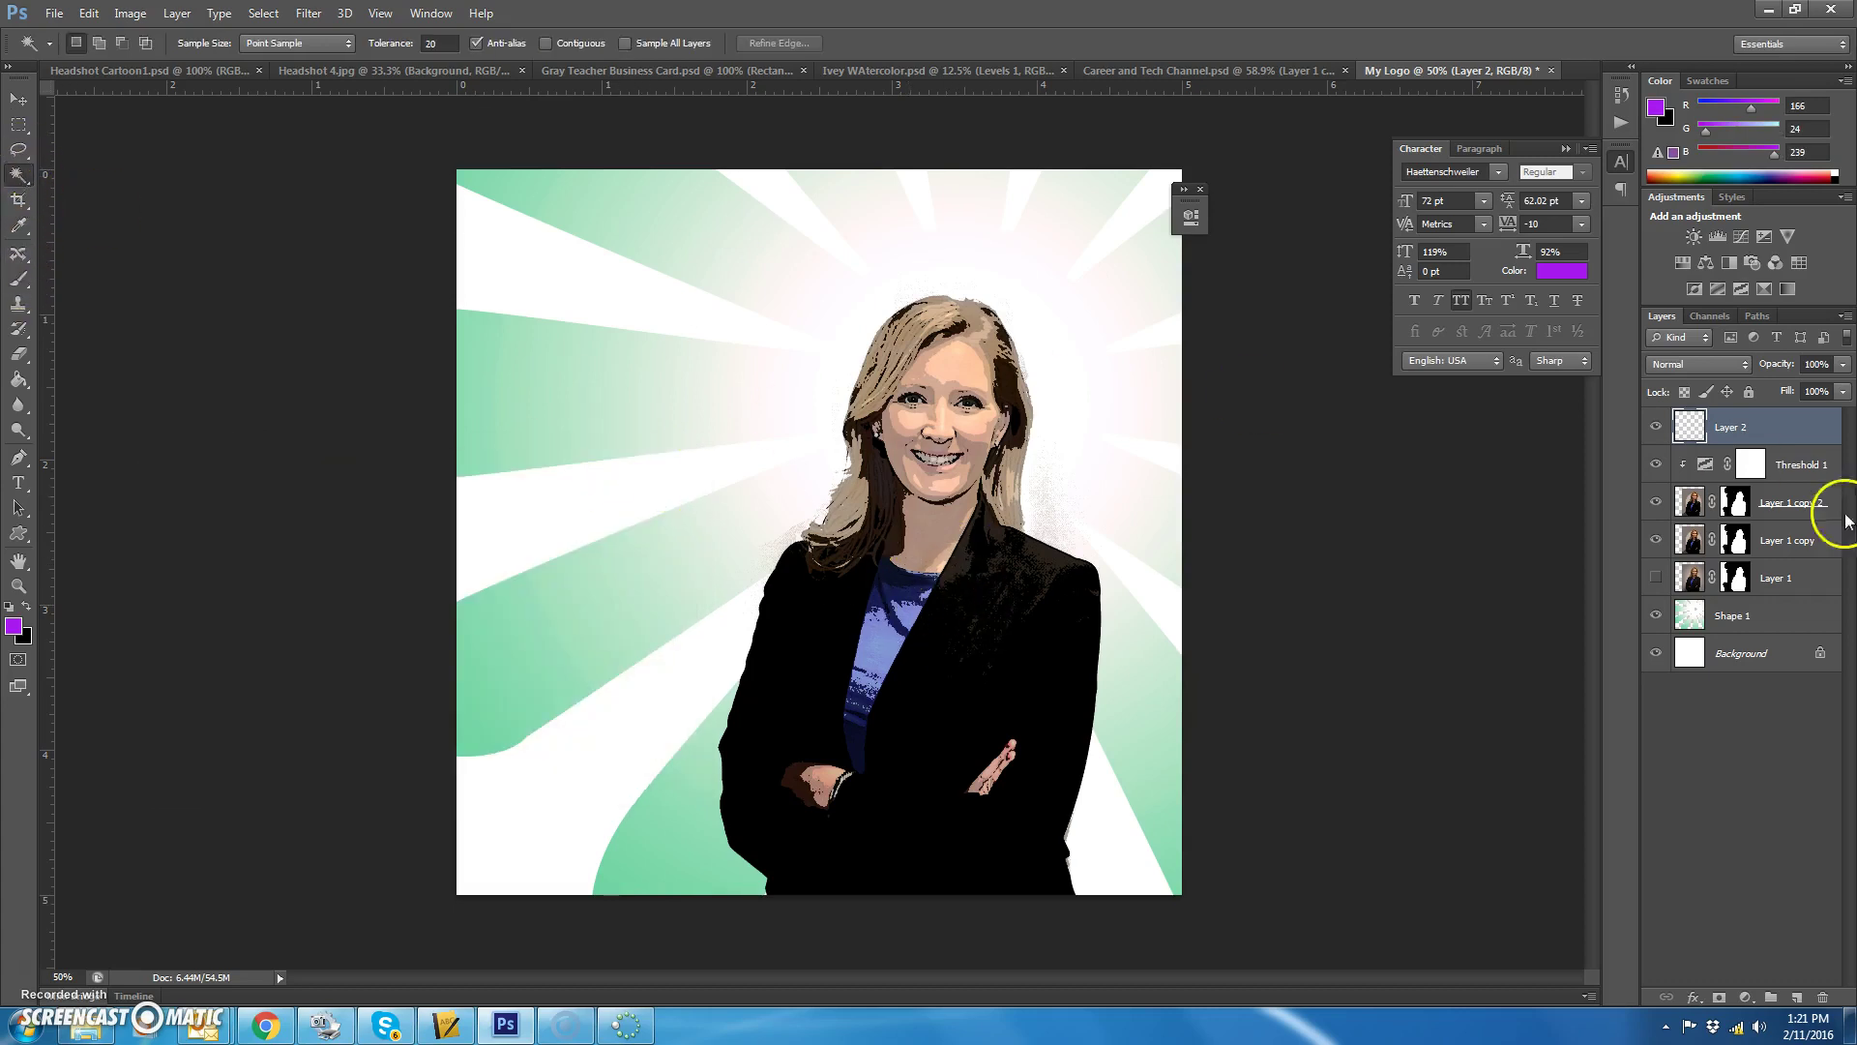
left_click(1818, 581)
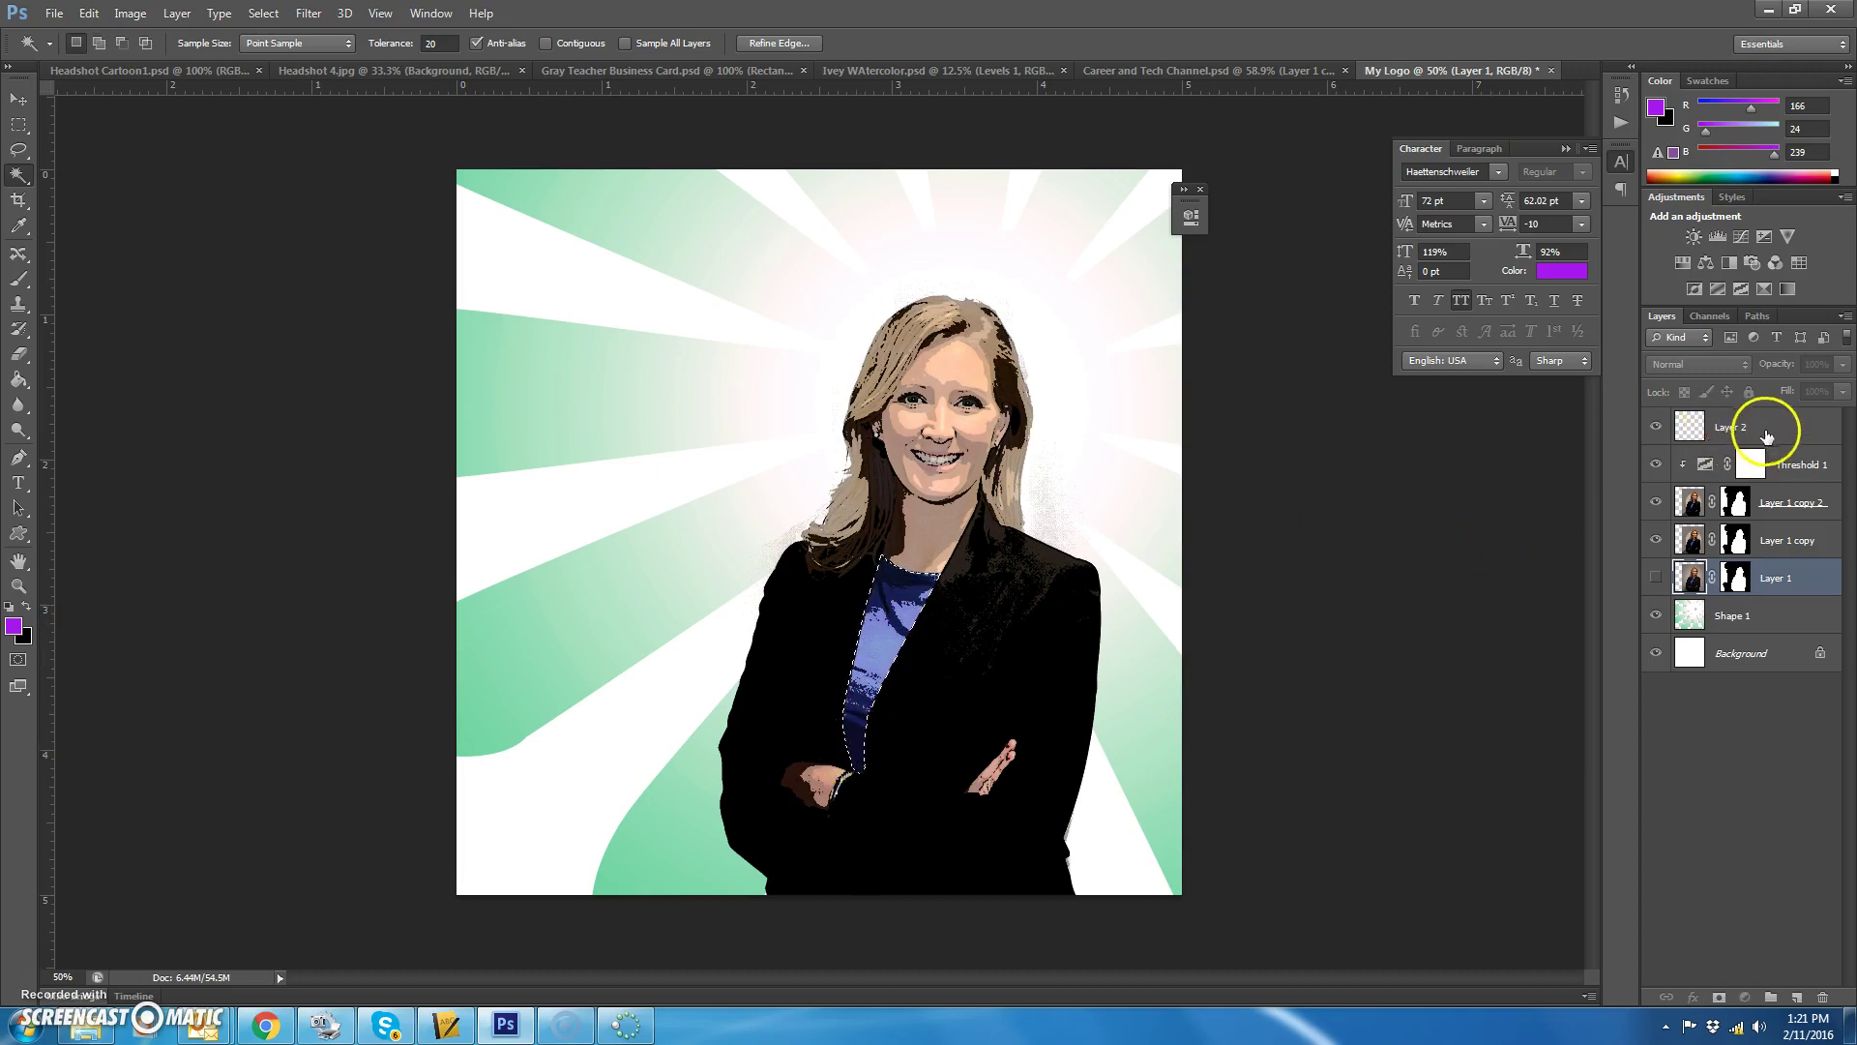
left_click(1759, 428)
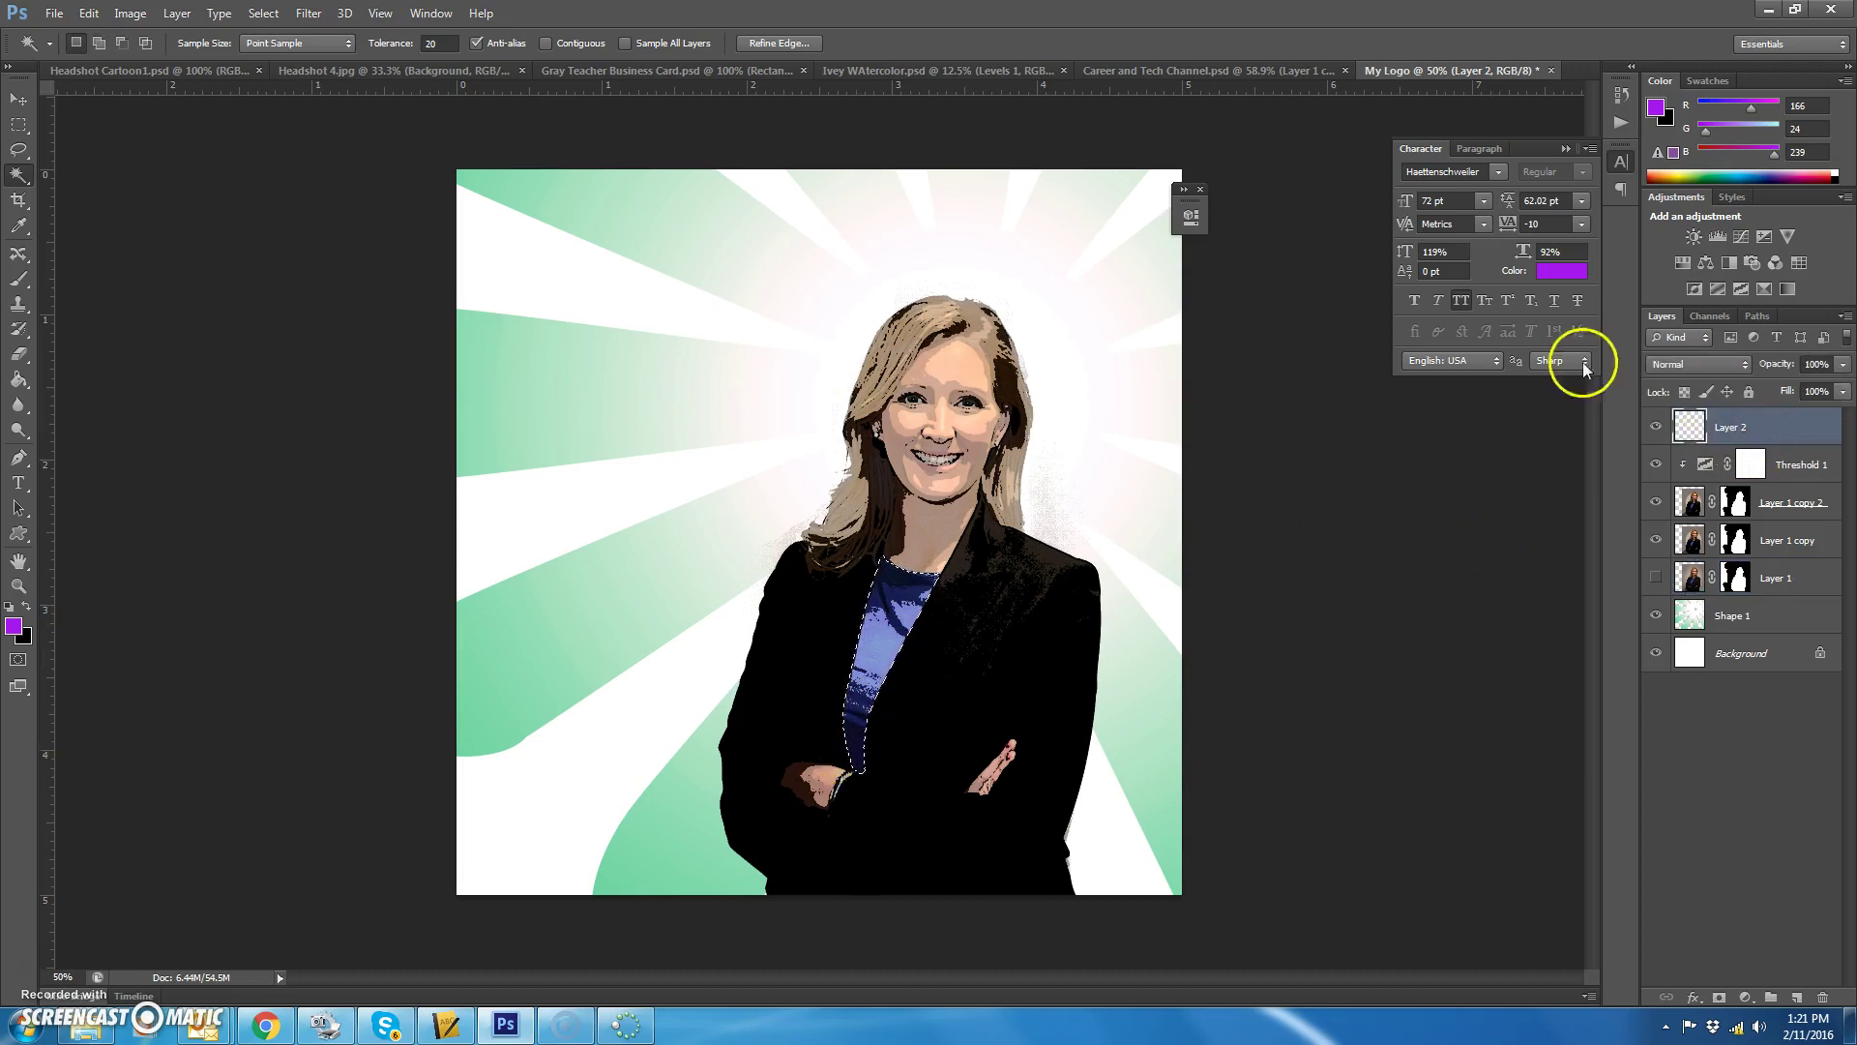
Step: Paint the selected shirt purple on Layer 2, clear the selection and reduce the layer's opacity to 65%
left_click(18, 279)
mouse_move(804, 622)
left_mouse_down()
mouse_move(907, 598)
mouse_move(863, 754)
left_mouse_up()
key("ctrl+d")
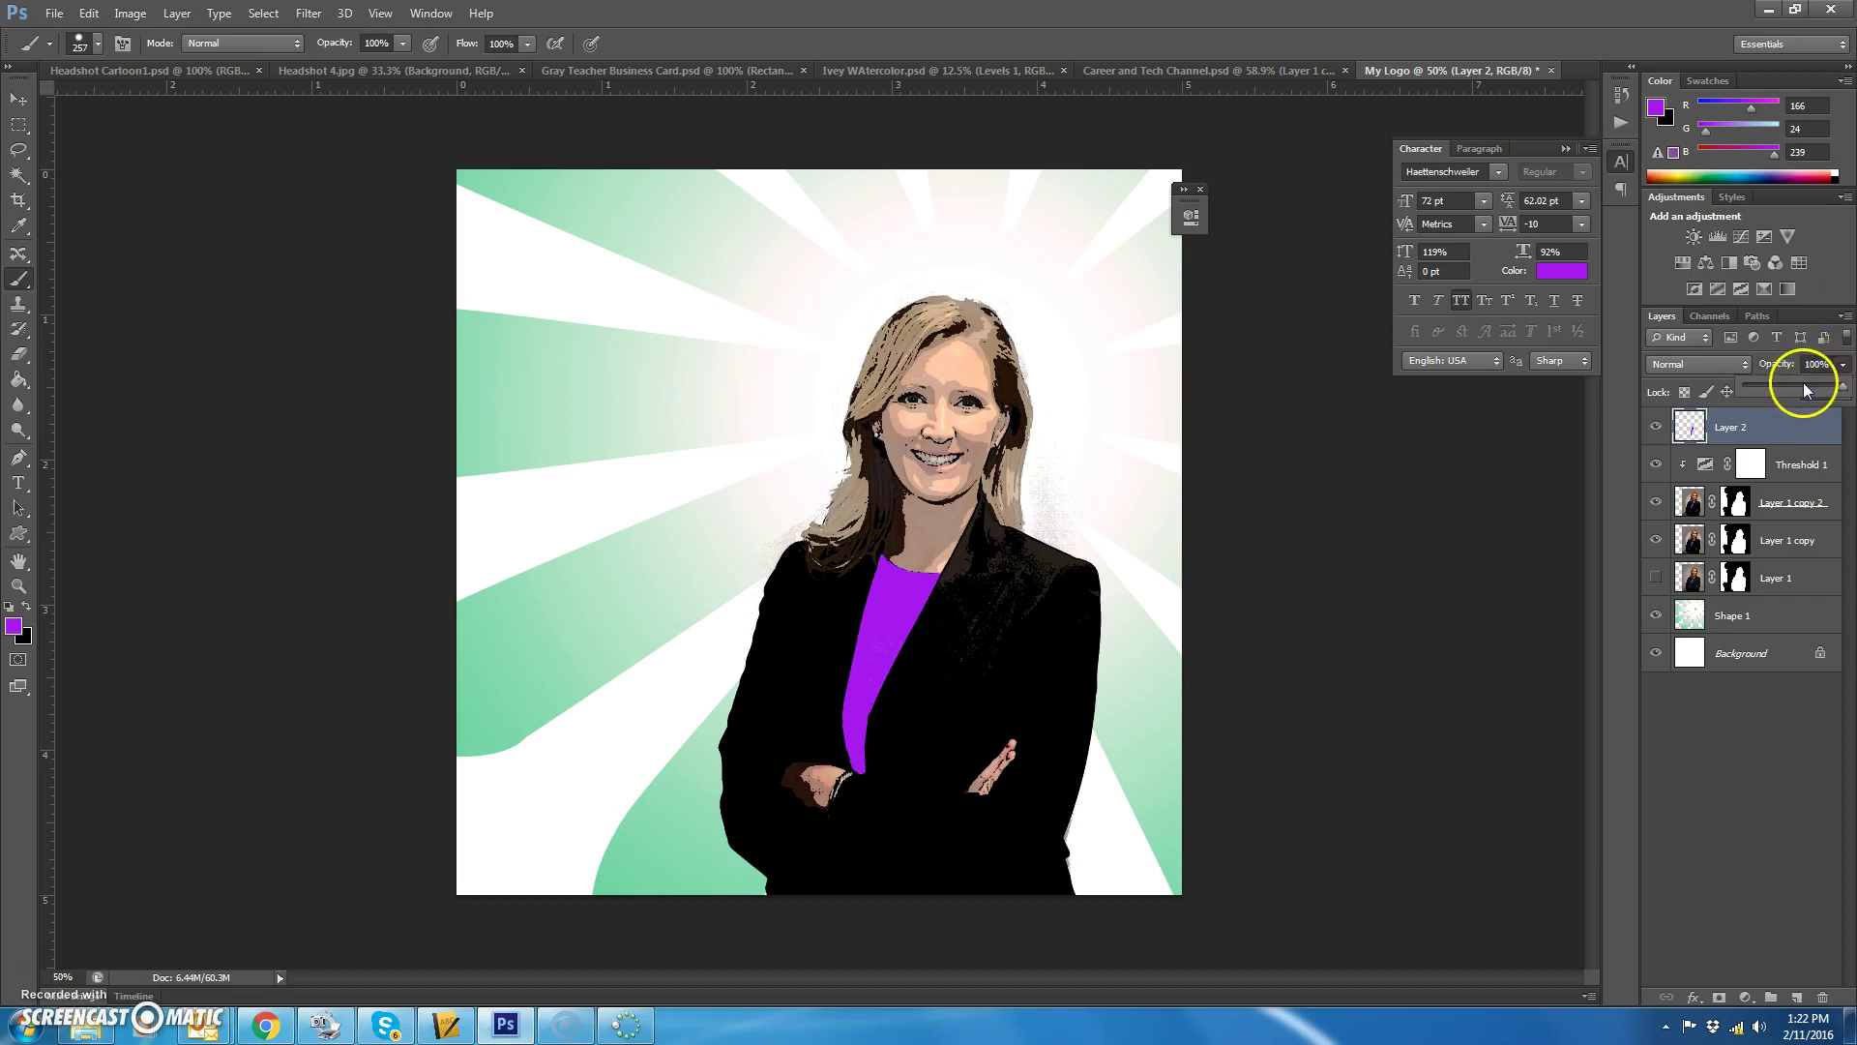
left_click(1804, 385)
left_click_drag(1788, 387, 1810, 389)
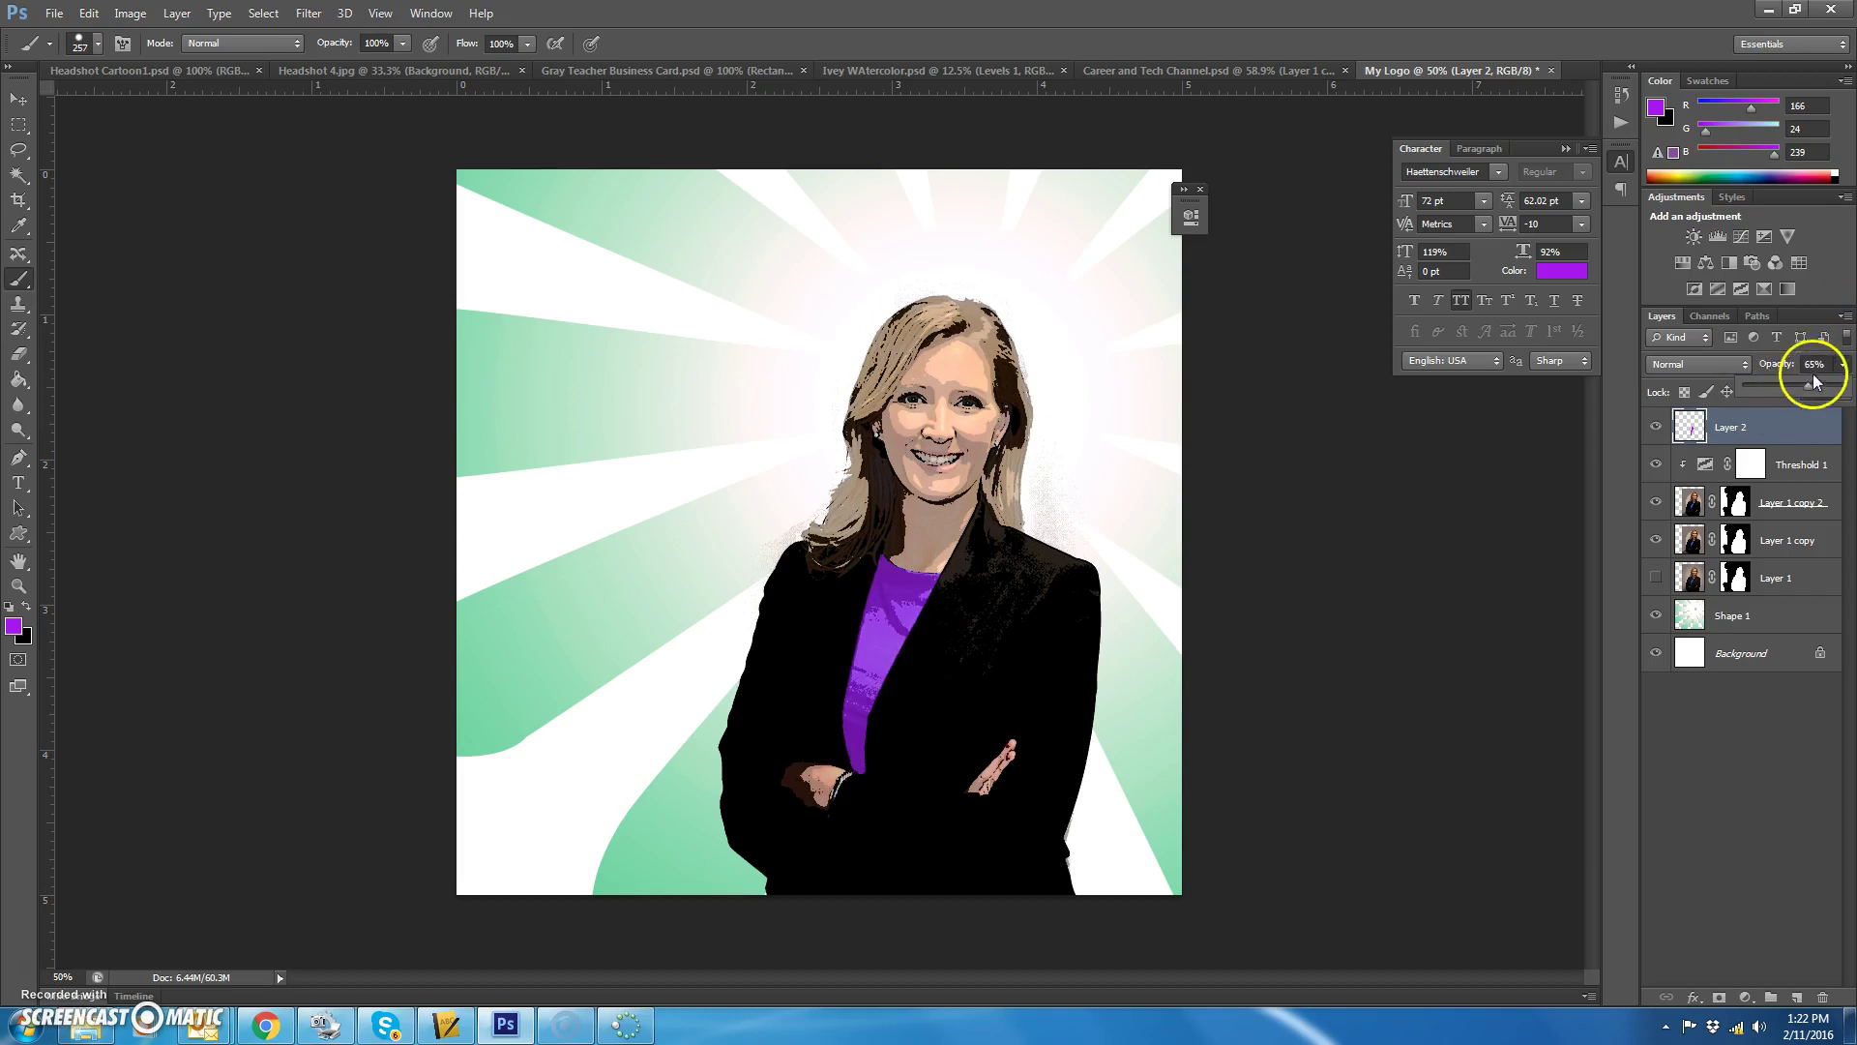
Step: Create a new layer above Layer 2 and set the foreground colour to pale yellow, RGB 244, 225, 159
left_click(1796, 999)
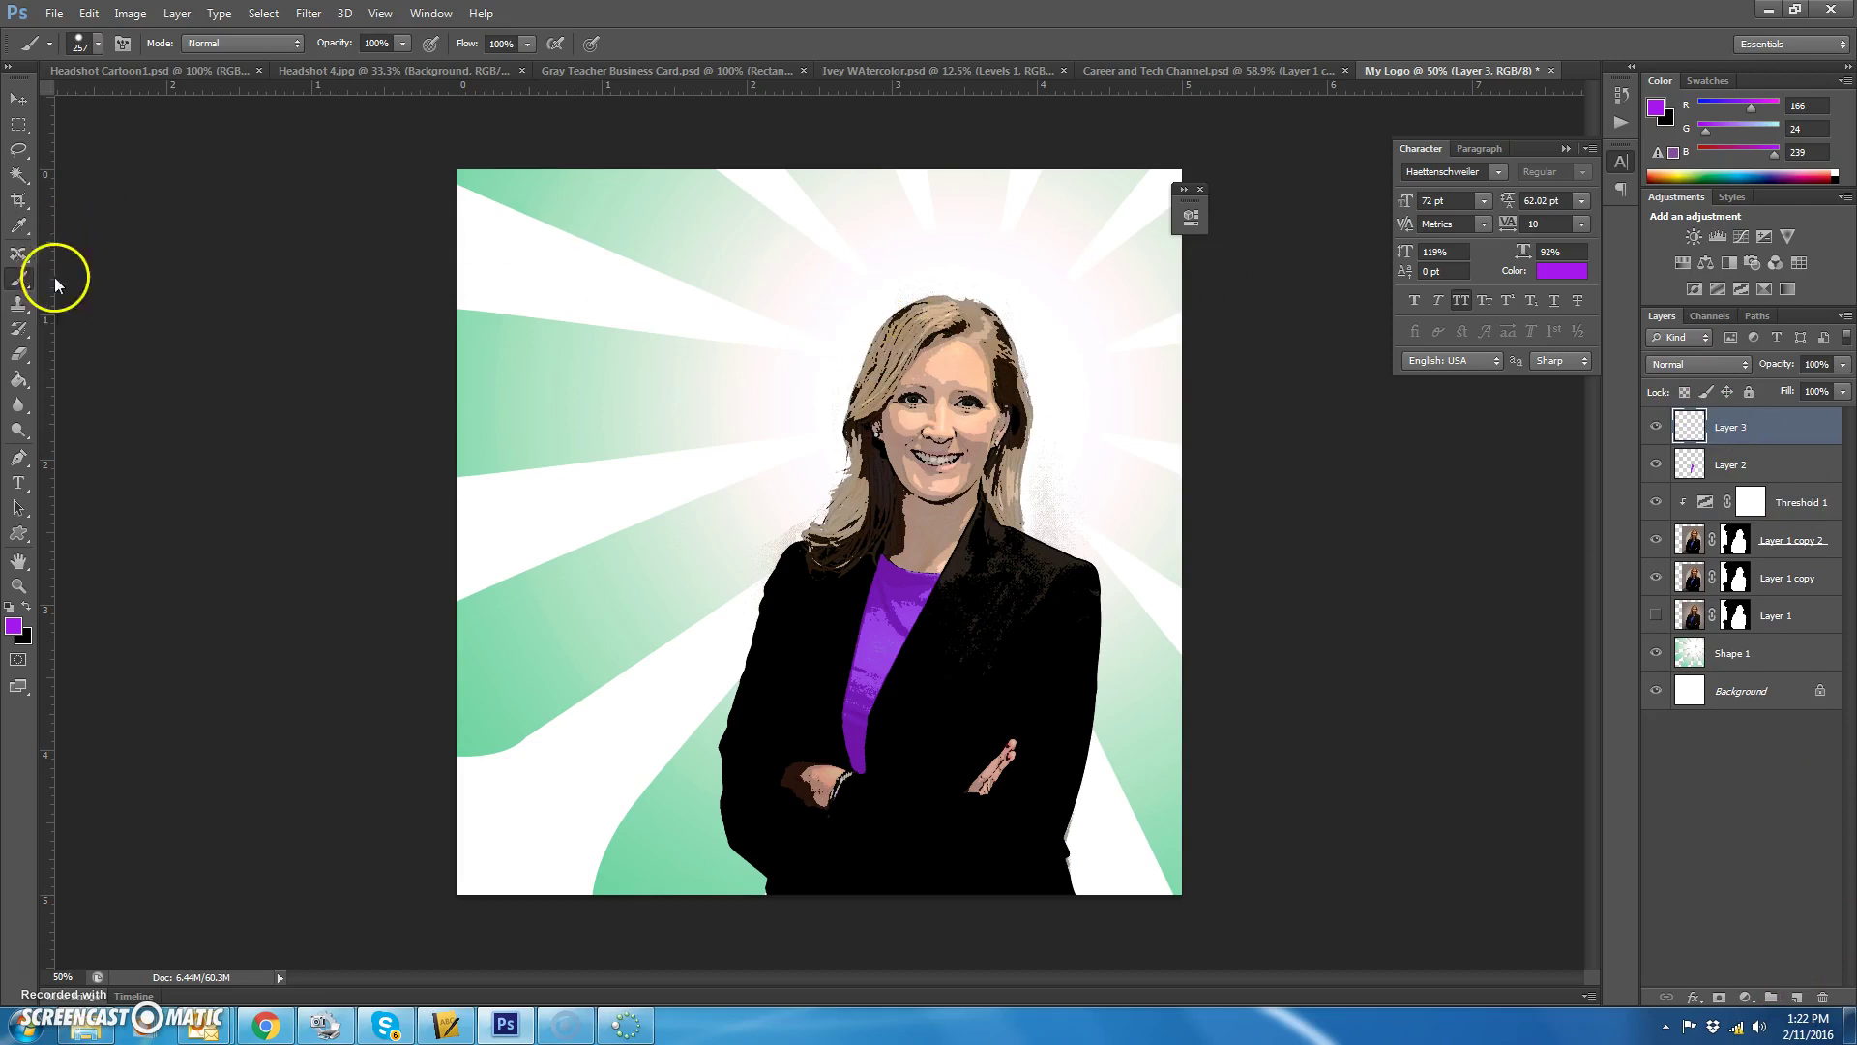
key("x")
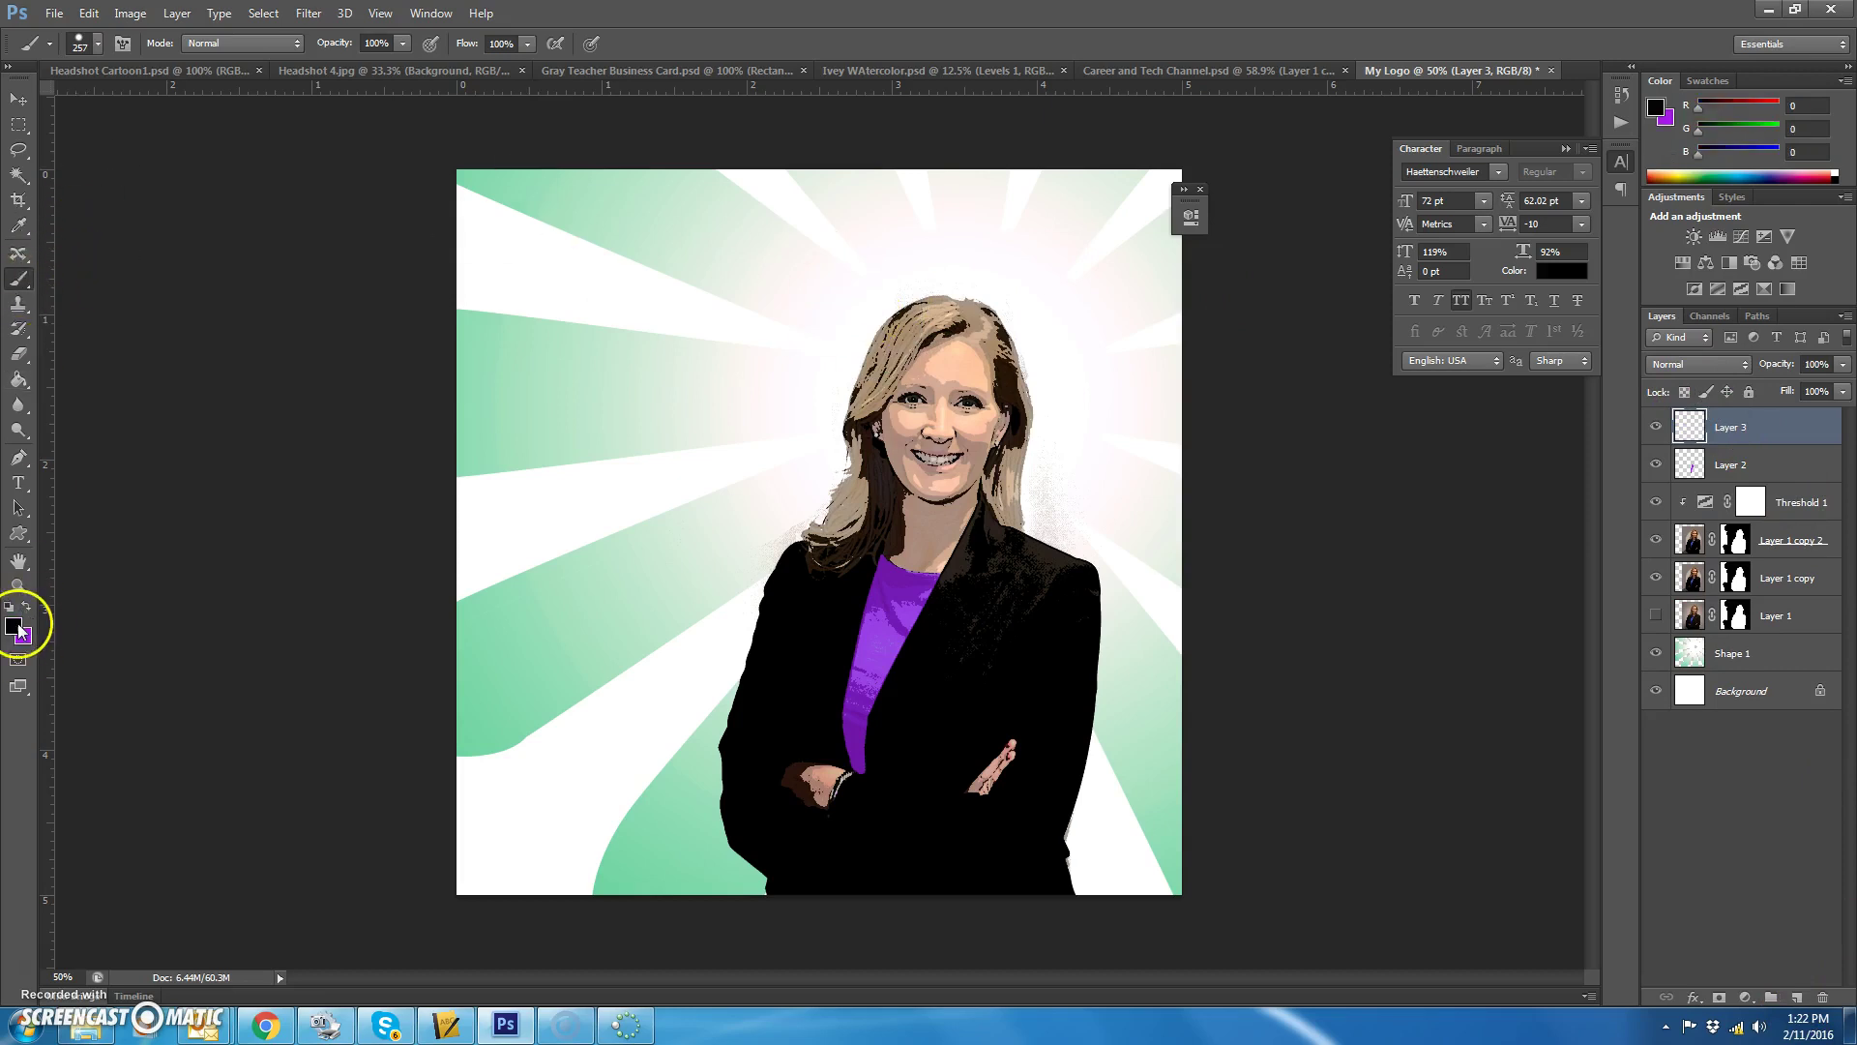
left_click(14, 625)
left_click(433, 718)
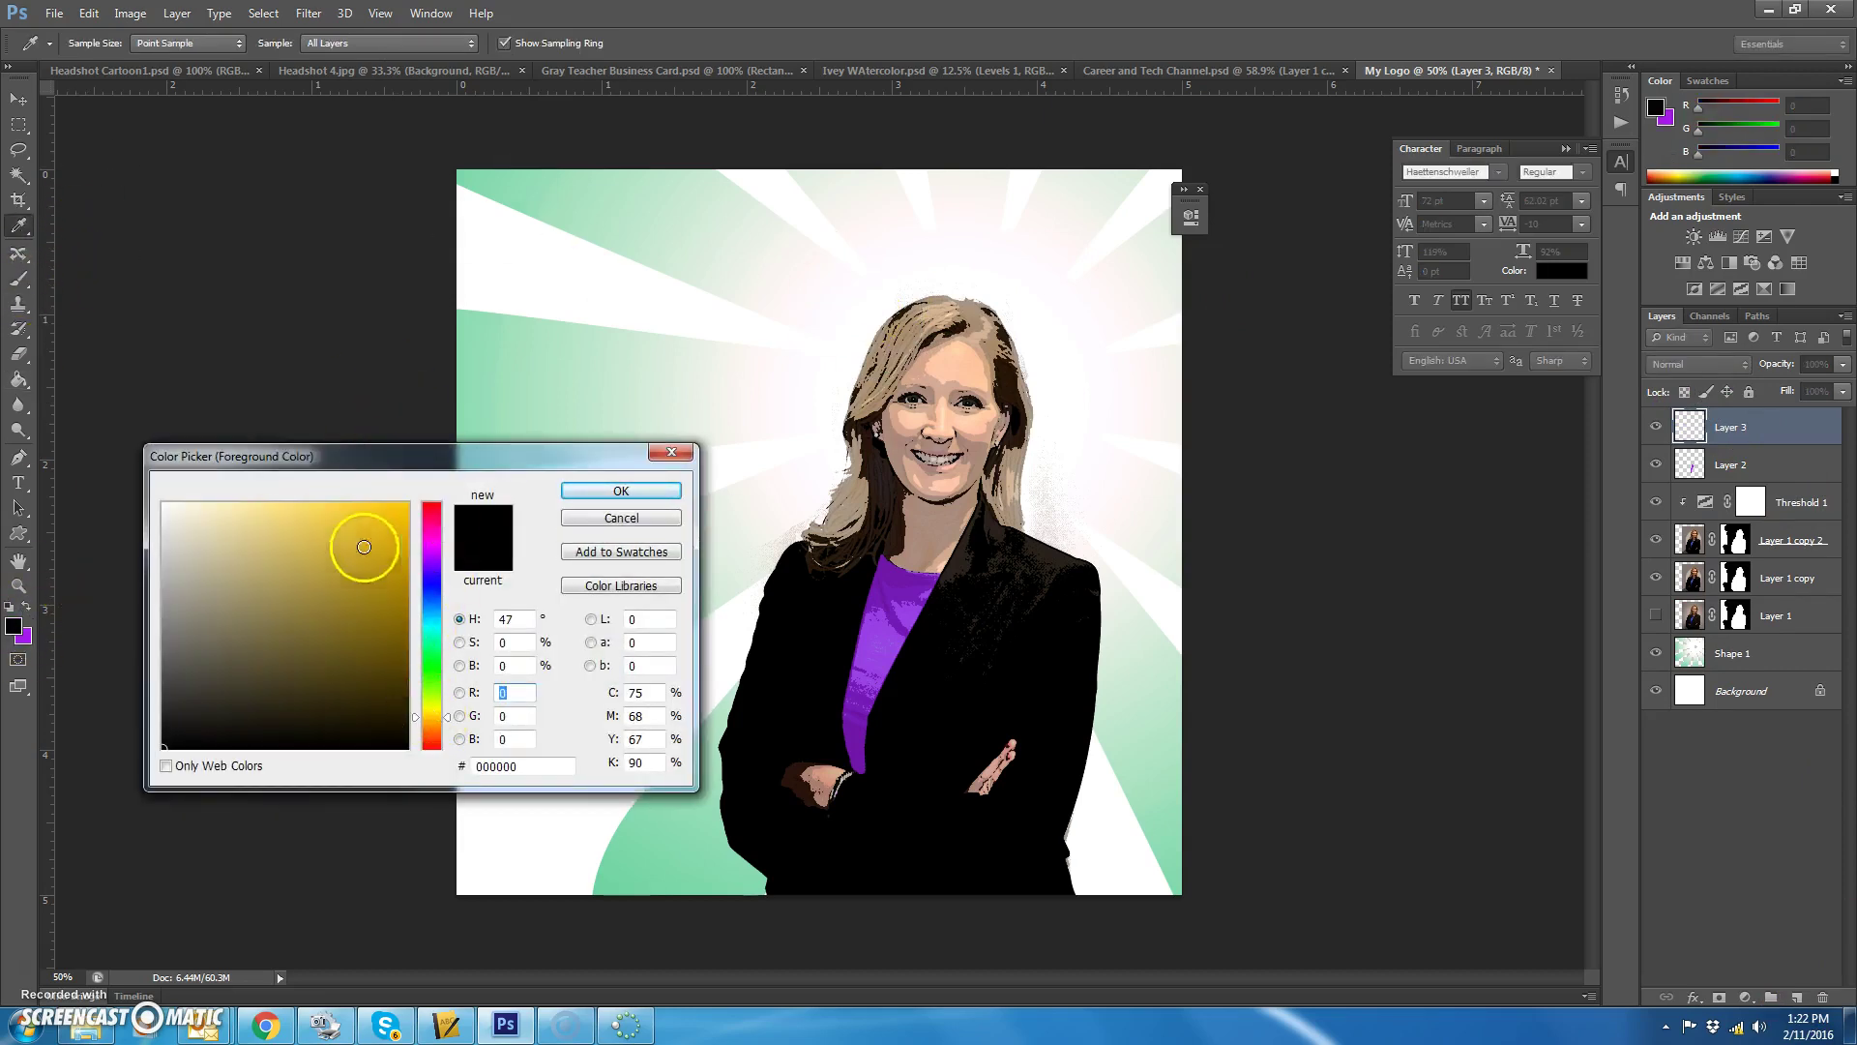
left_click(248, 511)
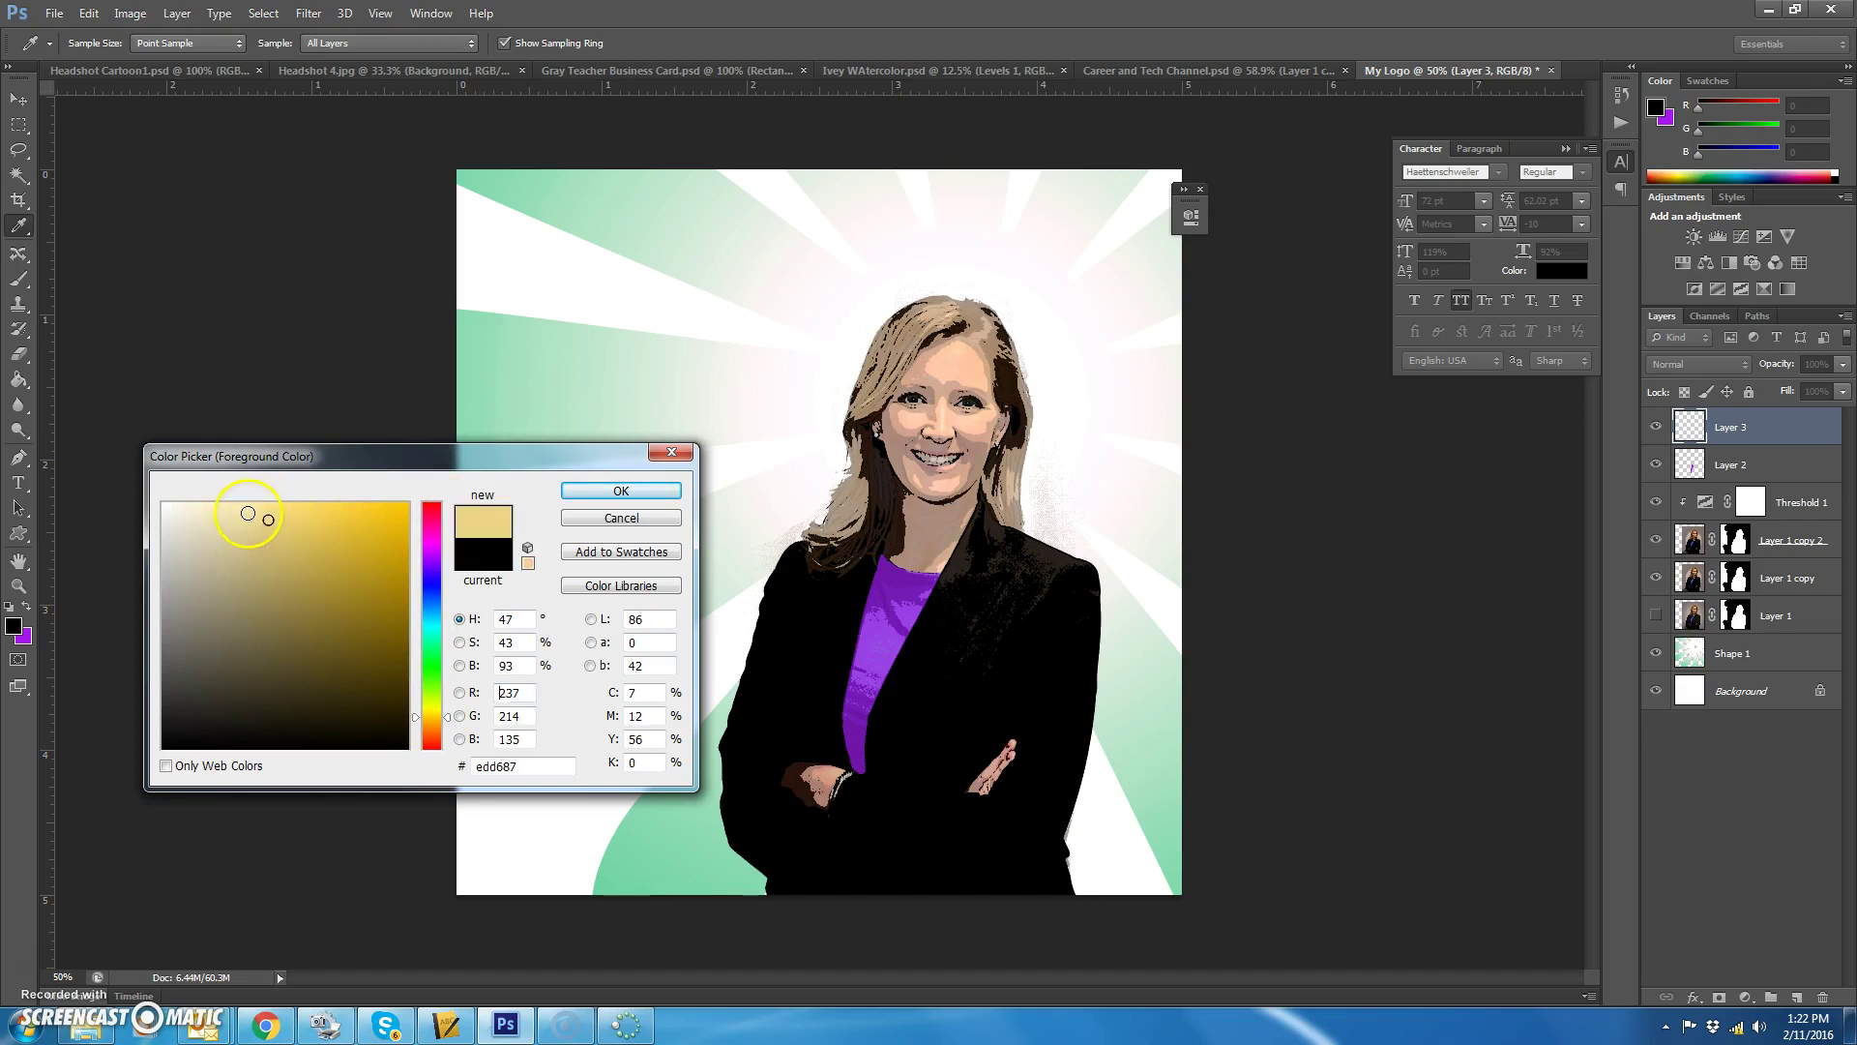
left_click(621, 490)
Step: Paint pale yellow highlight strokes through the hair with a 9 px brush and reduce Layer 3's opacity to 24%
left_click(18, 278)
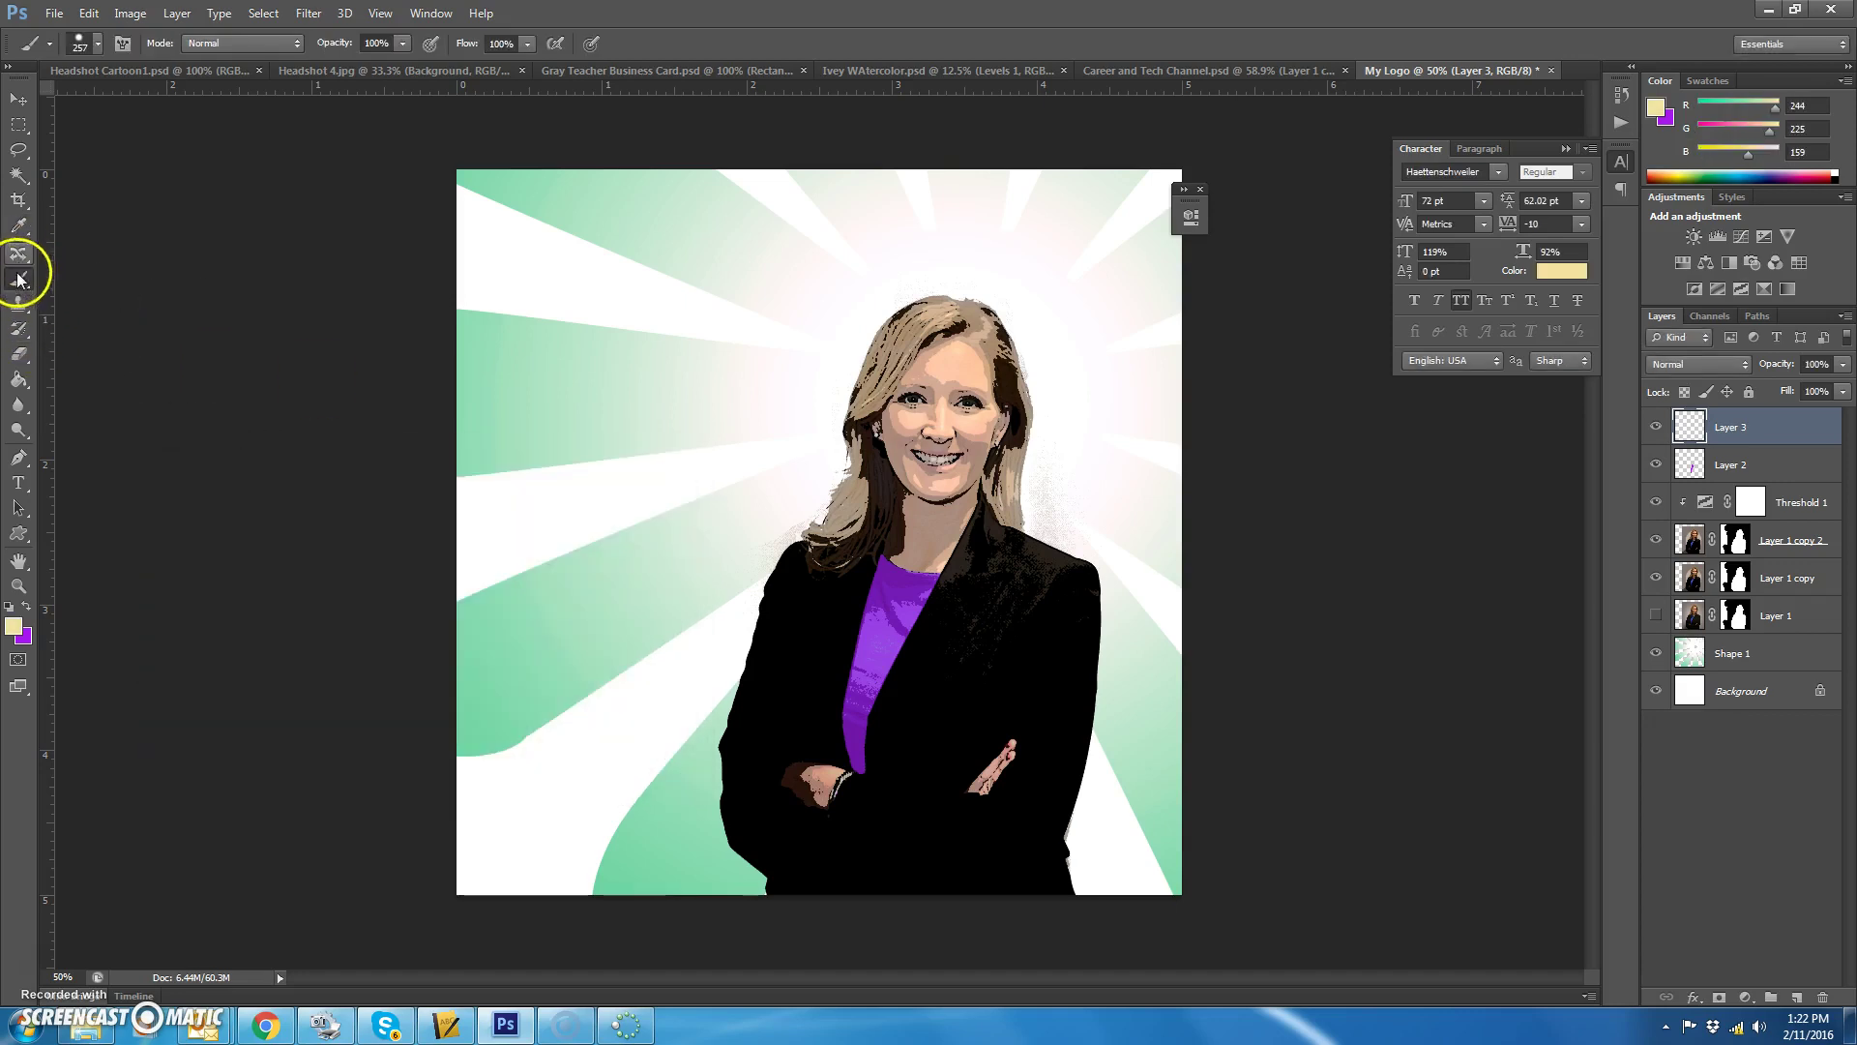
left_click(83, 44)
left_click_drag(83, 100, 39, 103)
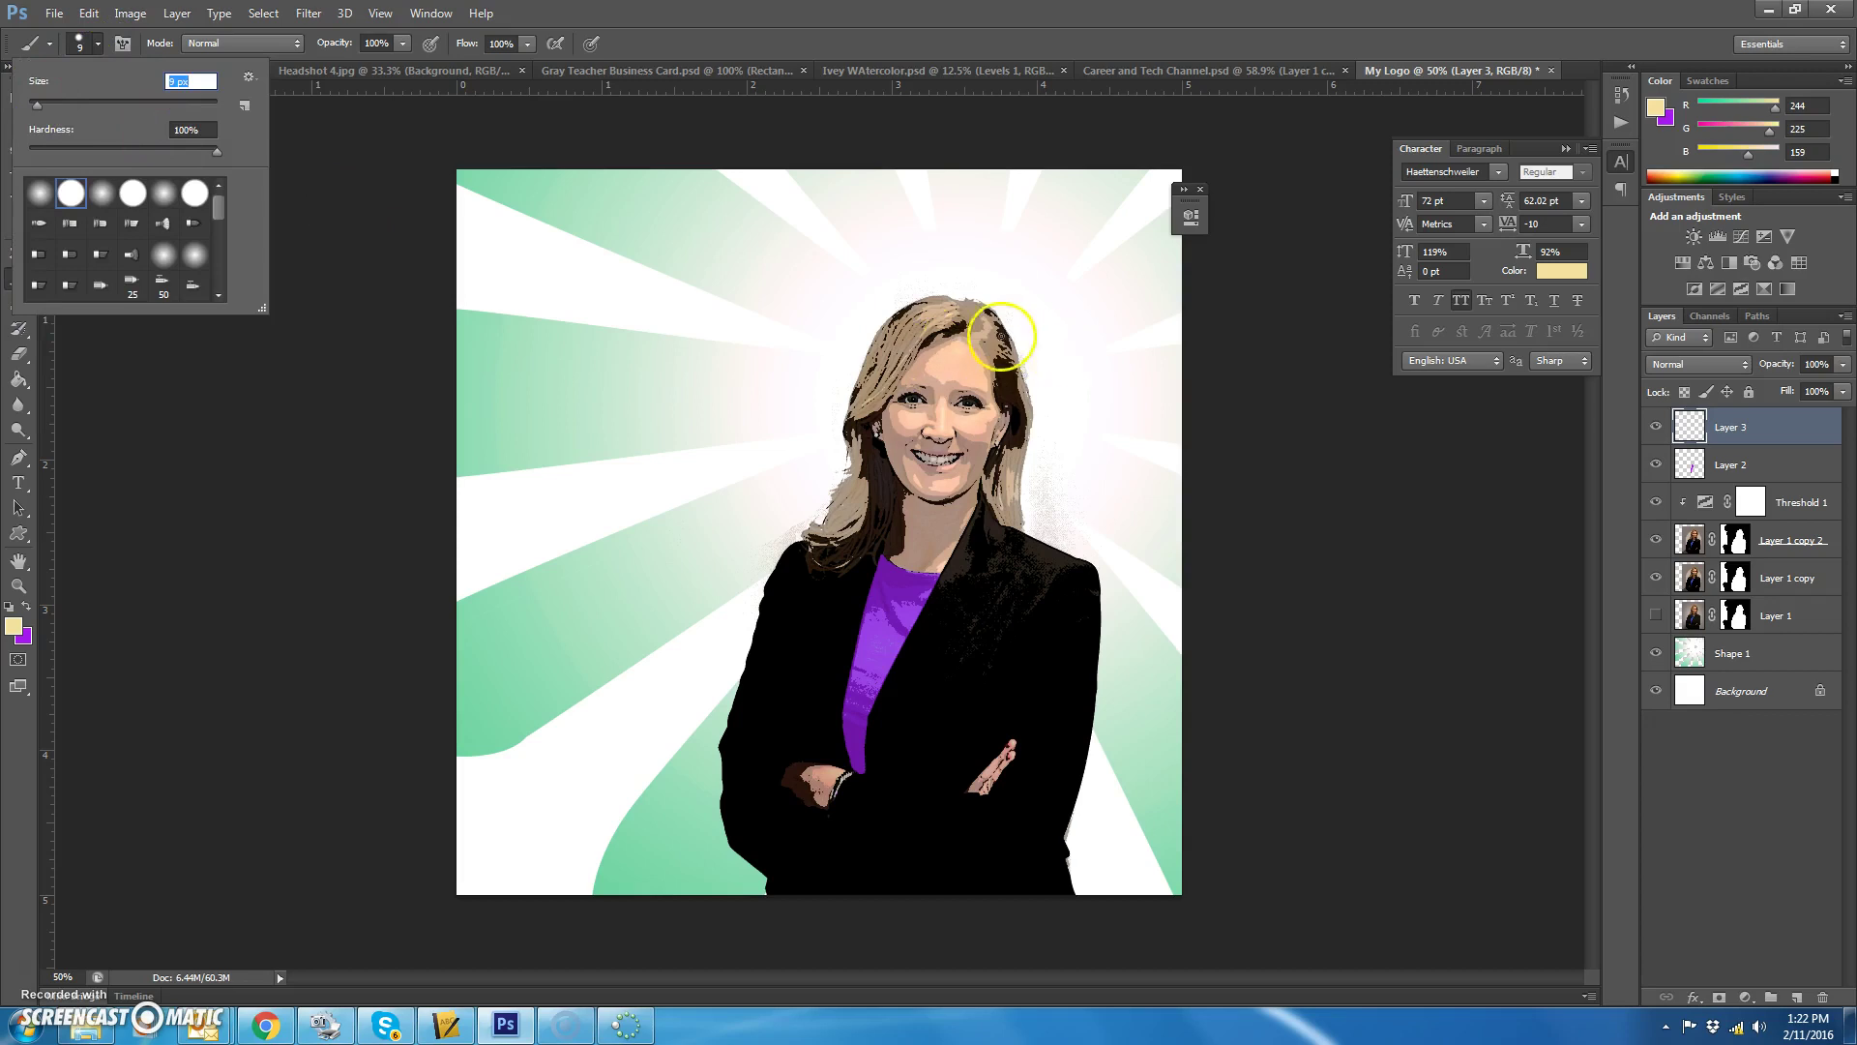
left_click(951, 320)
mouse_move(951, 319)
left_mouse_down()
mouse_move(856, 402)
mouse_move(952, 309)
mouse_move(870, 382)
left_mouse_up()
right_click(952, 311)
left_click(925, 322)
right_click(951, 305)
left_click(914, 302)
mouse_move(919, 305)
left_mouse_down()
mouse_move(851, 329)
mouse_move(841, 392)
left_mouse_up()
left_click_drag(996, 333, 1017, 454)
right_click(1019, 387)
left_click(1028, 448)
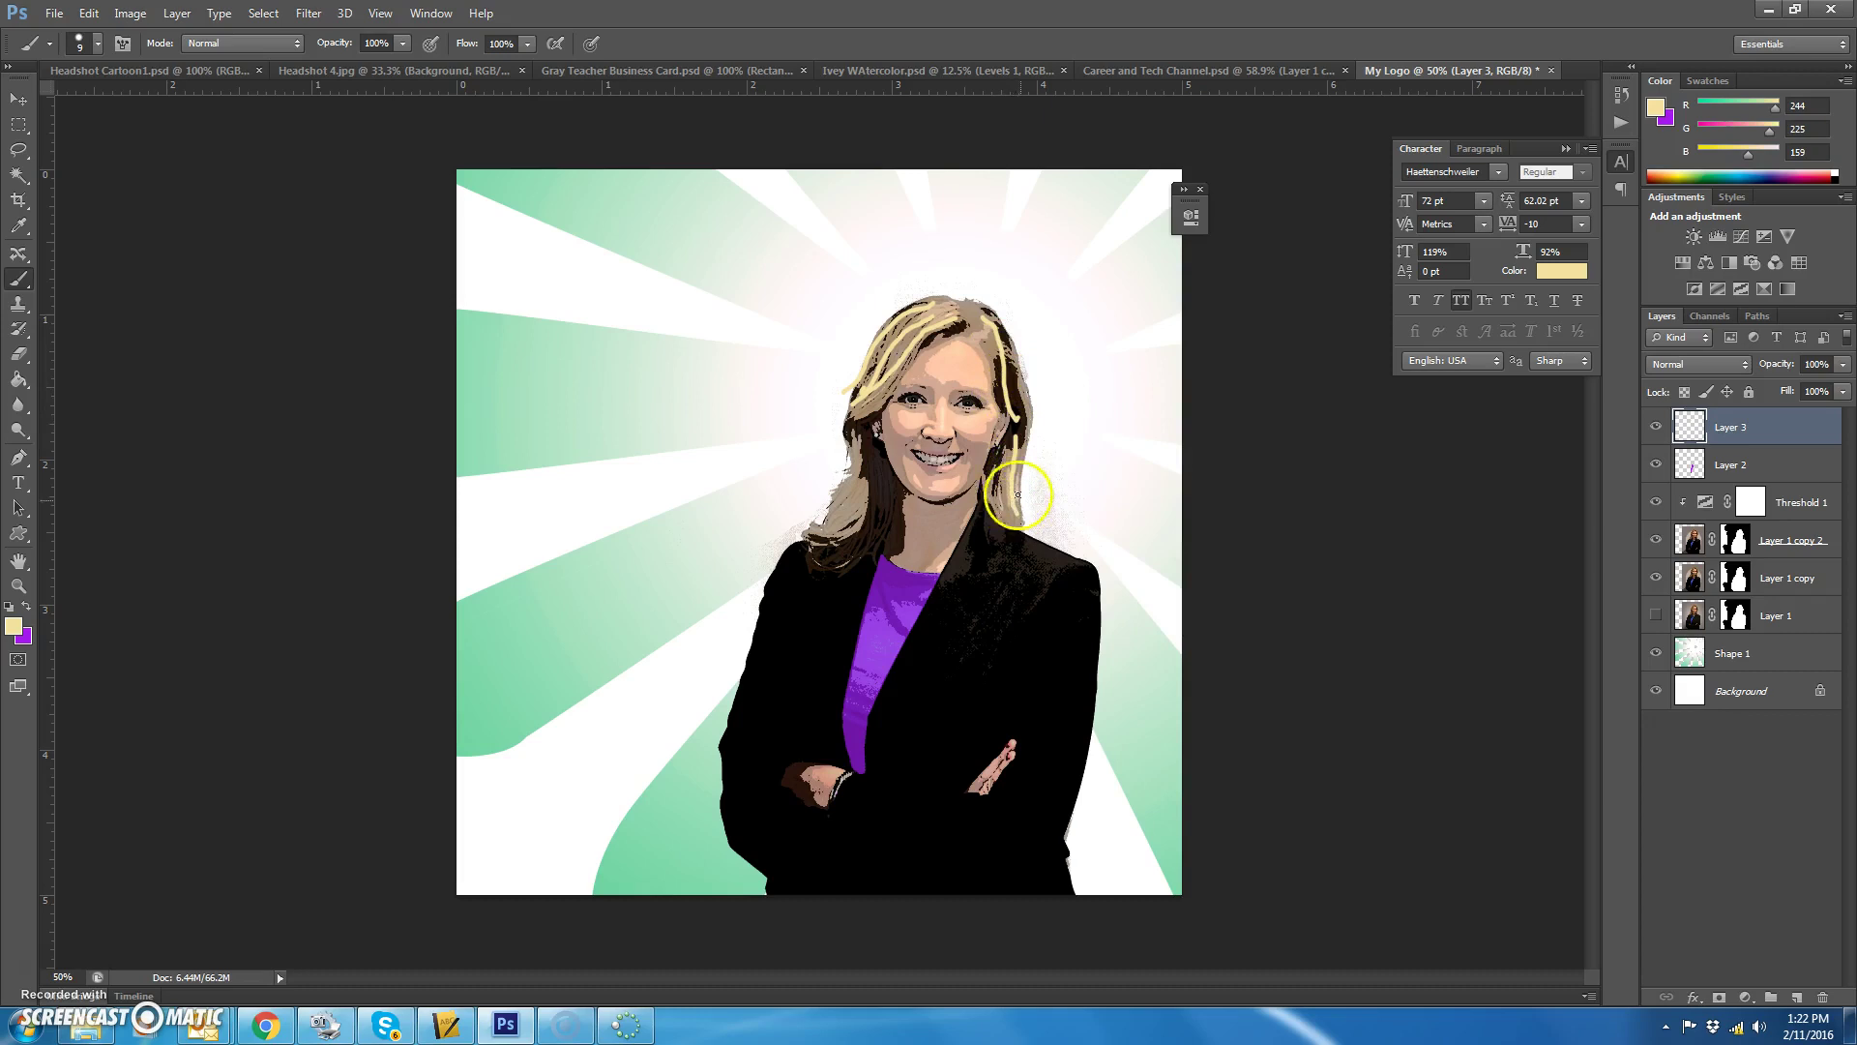
left_click_drag(879, 451, 872, 497)
left_click_drag(850, 430, 851, 534)
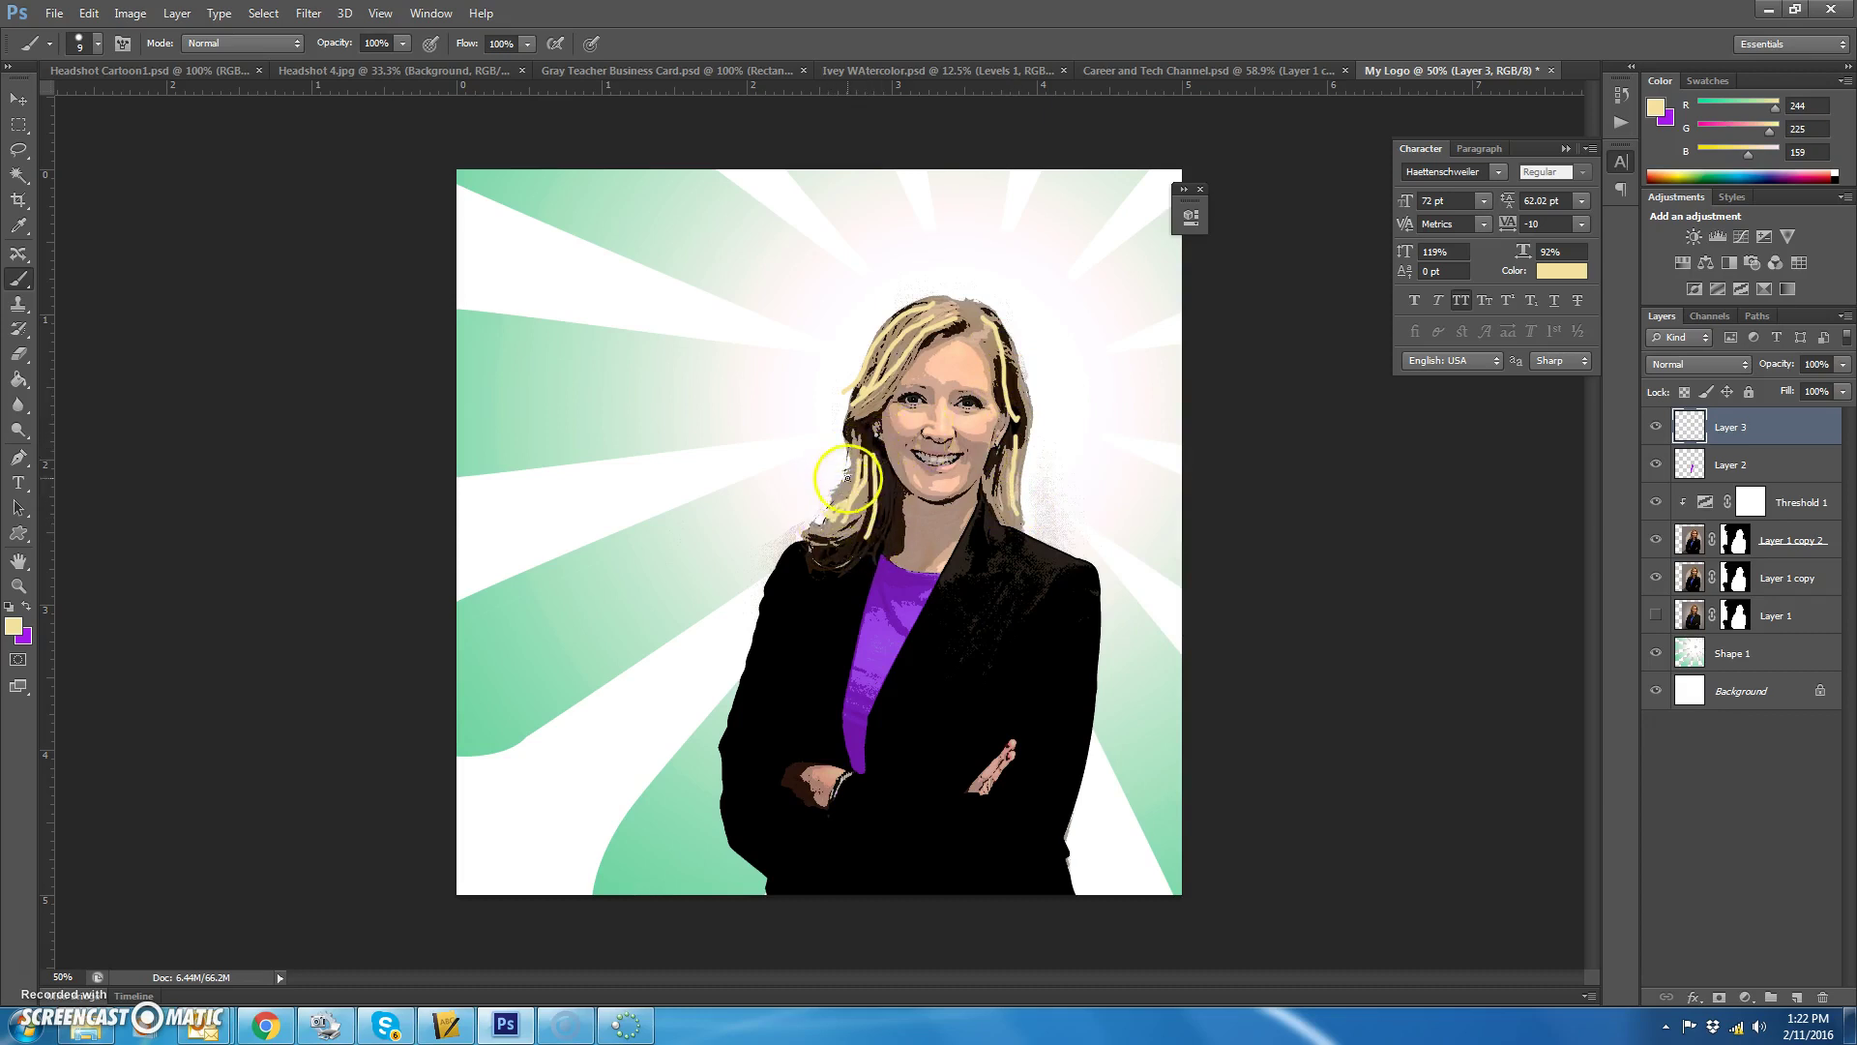
mouse_move(851, 435)
left_mouse_down()
mouse_move(874, 479)
mouse_move(834, 524)
left_mouse_up()
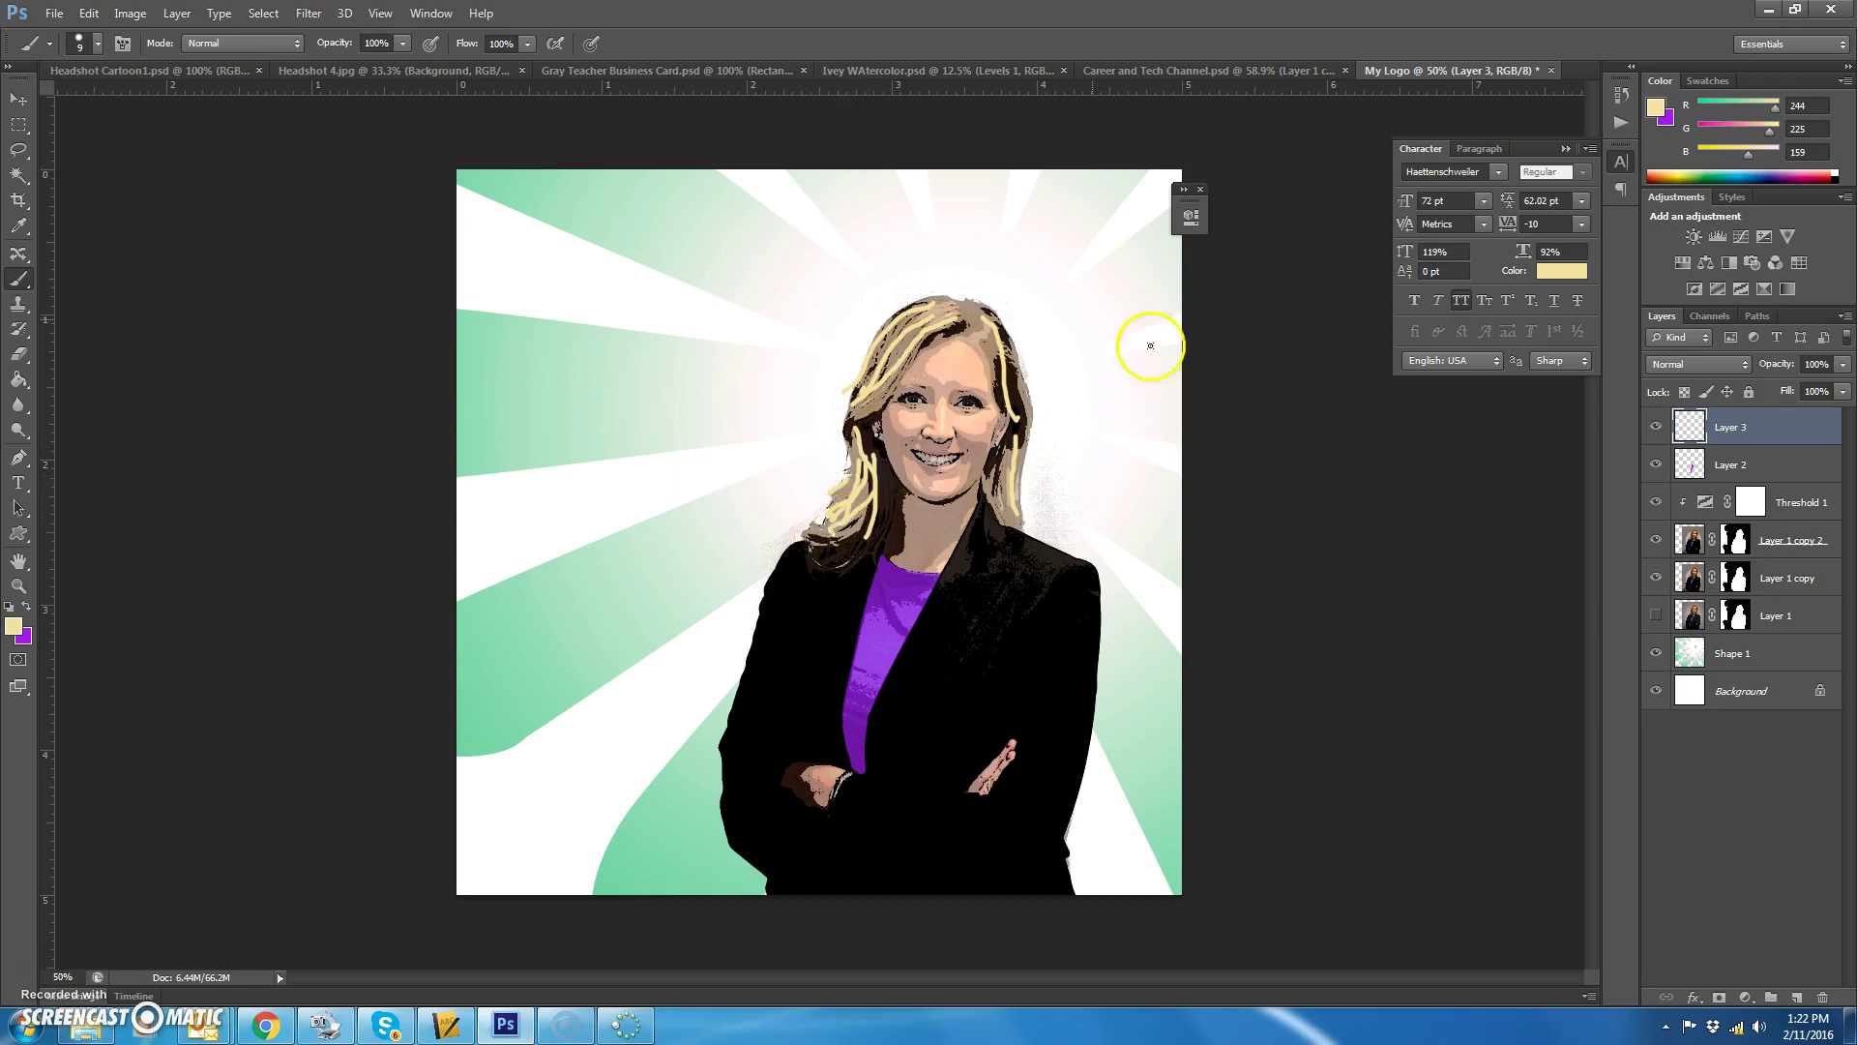
left_click(1843, 364)
left_click_drag(1801, 392, 1772, 387)
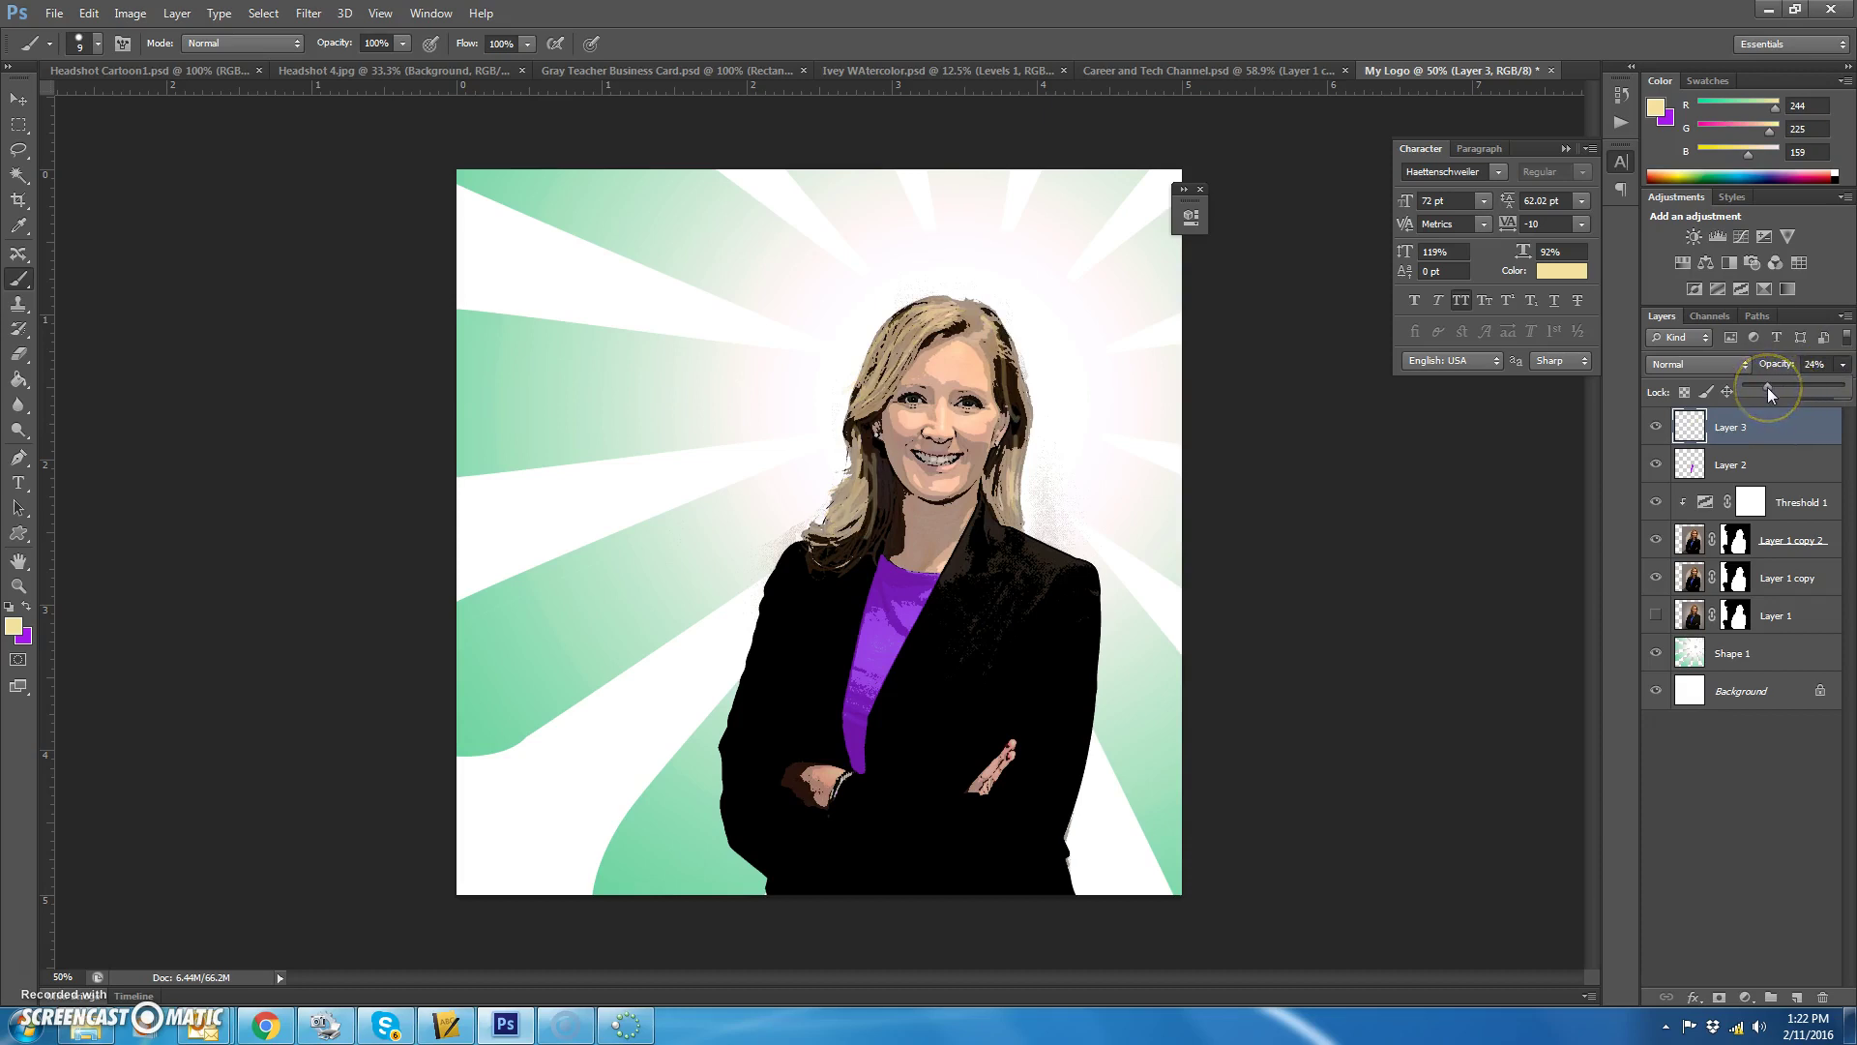
Step: Add purple 72 pt Haettenschweiler text above Layer 2 with the teacher's title and surname on two lines, in the artwork's upper-left area
left_click(1773, 471)
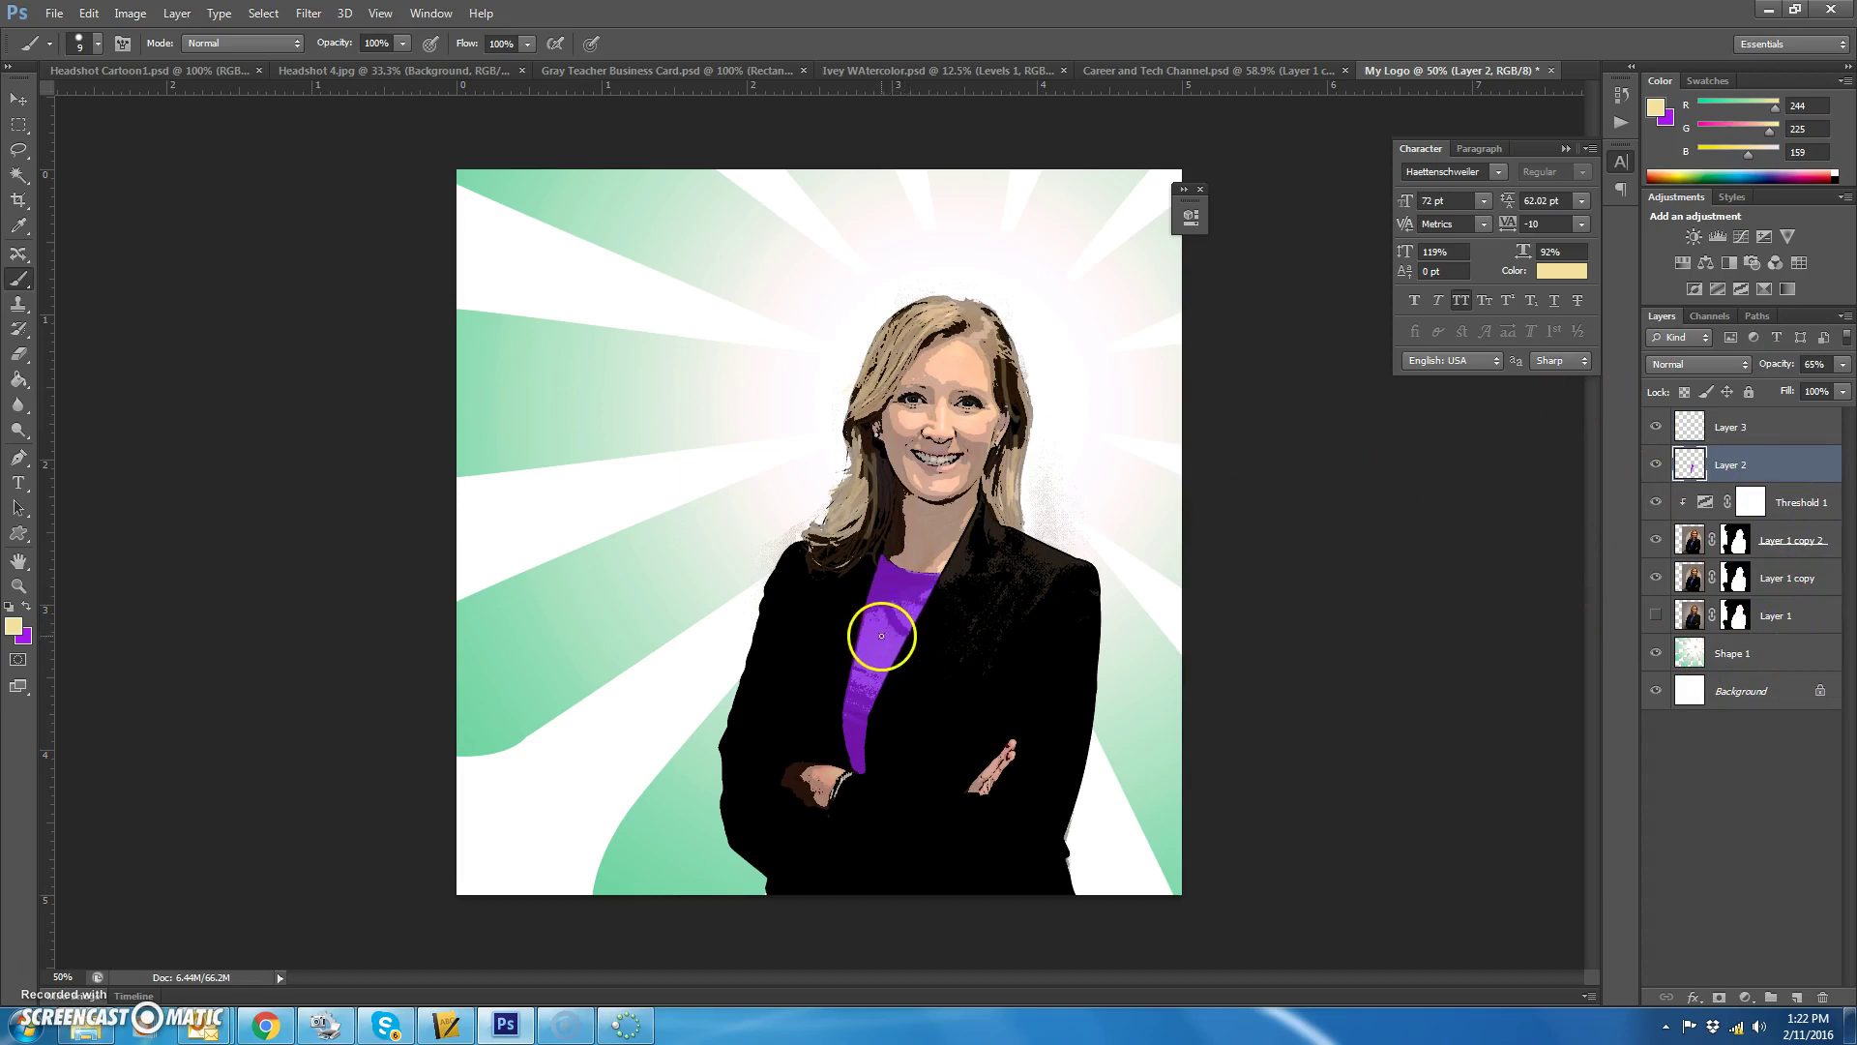
left_click(27, 606)
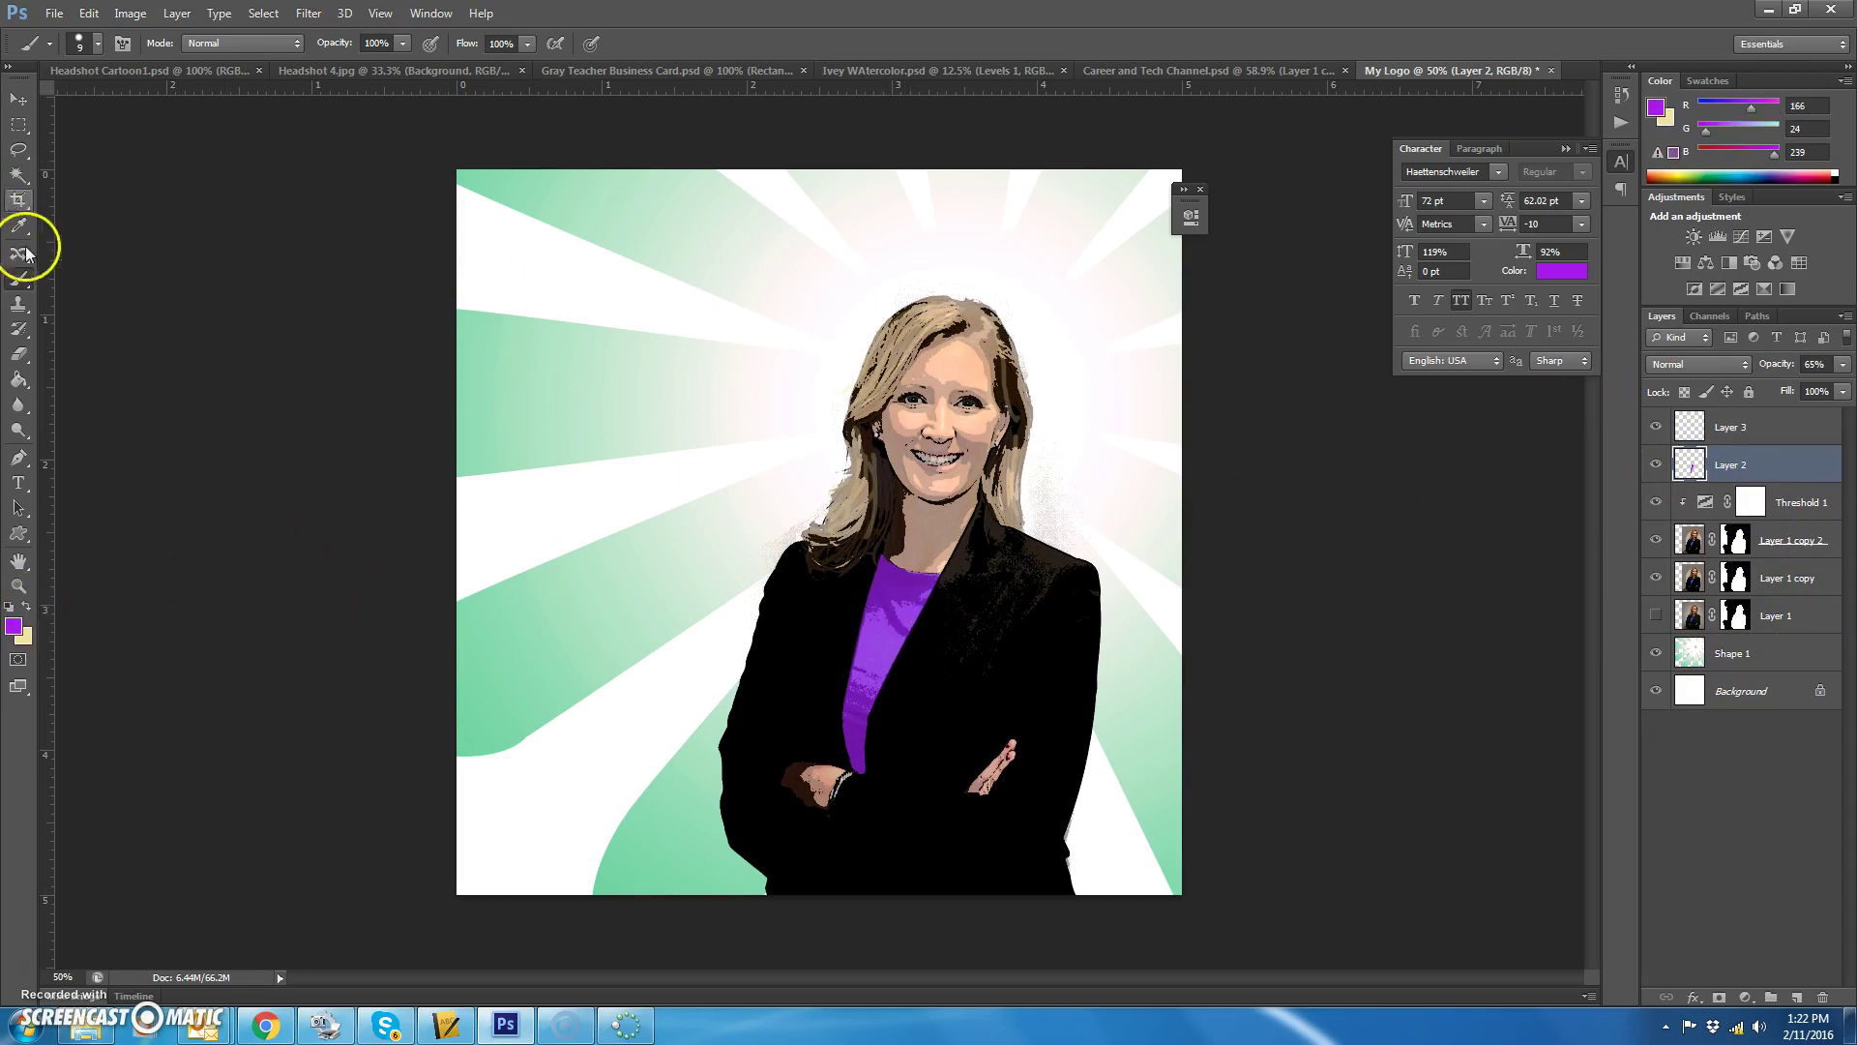
left_click(19, 483)
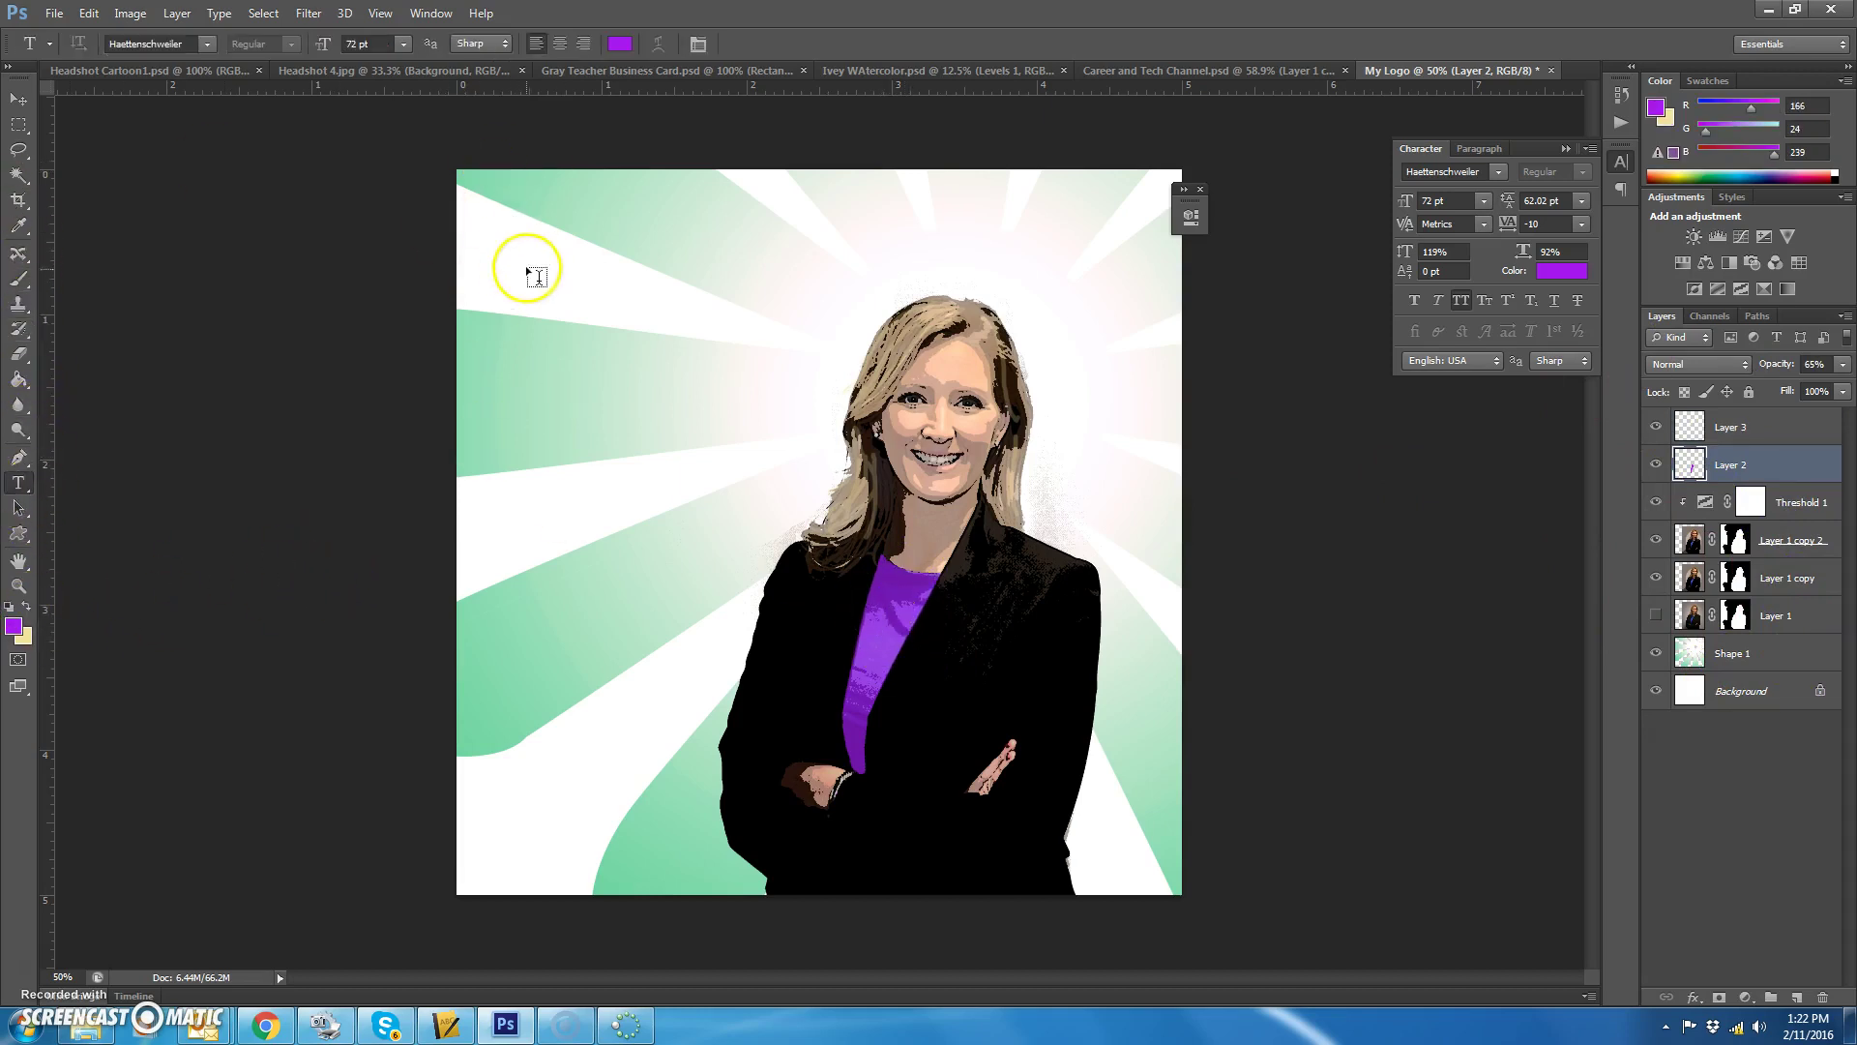
left_click(509, 307)
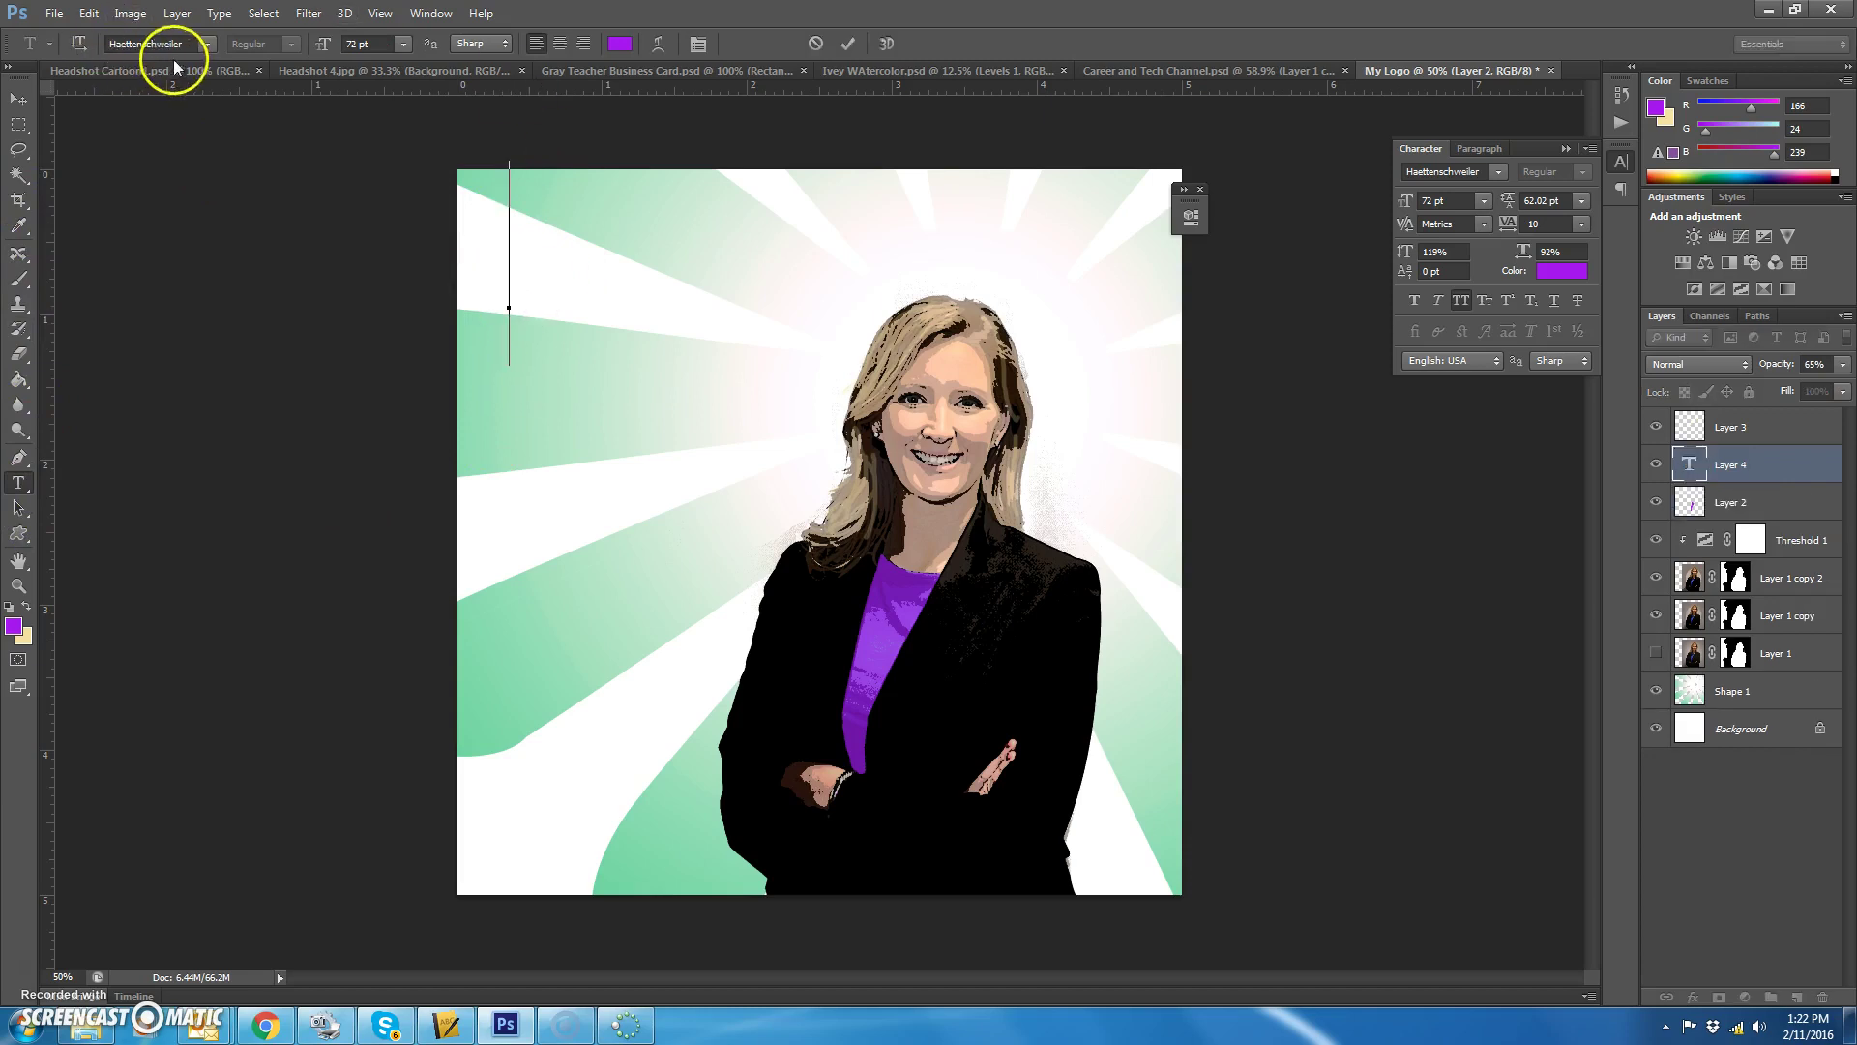
type("M")
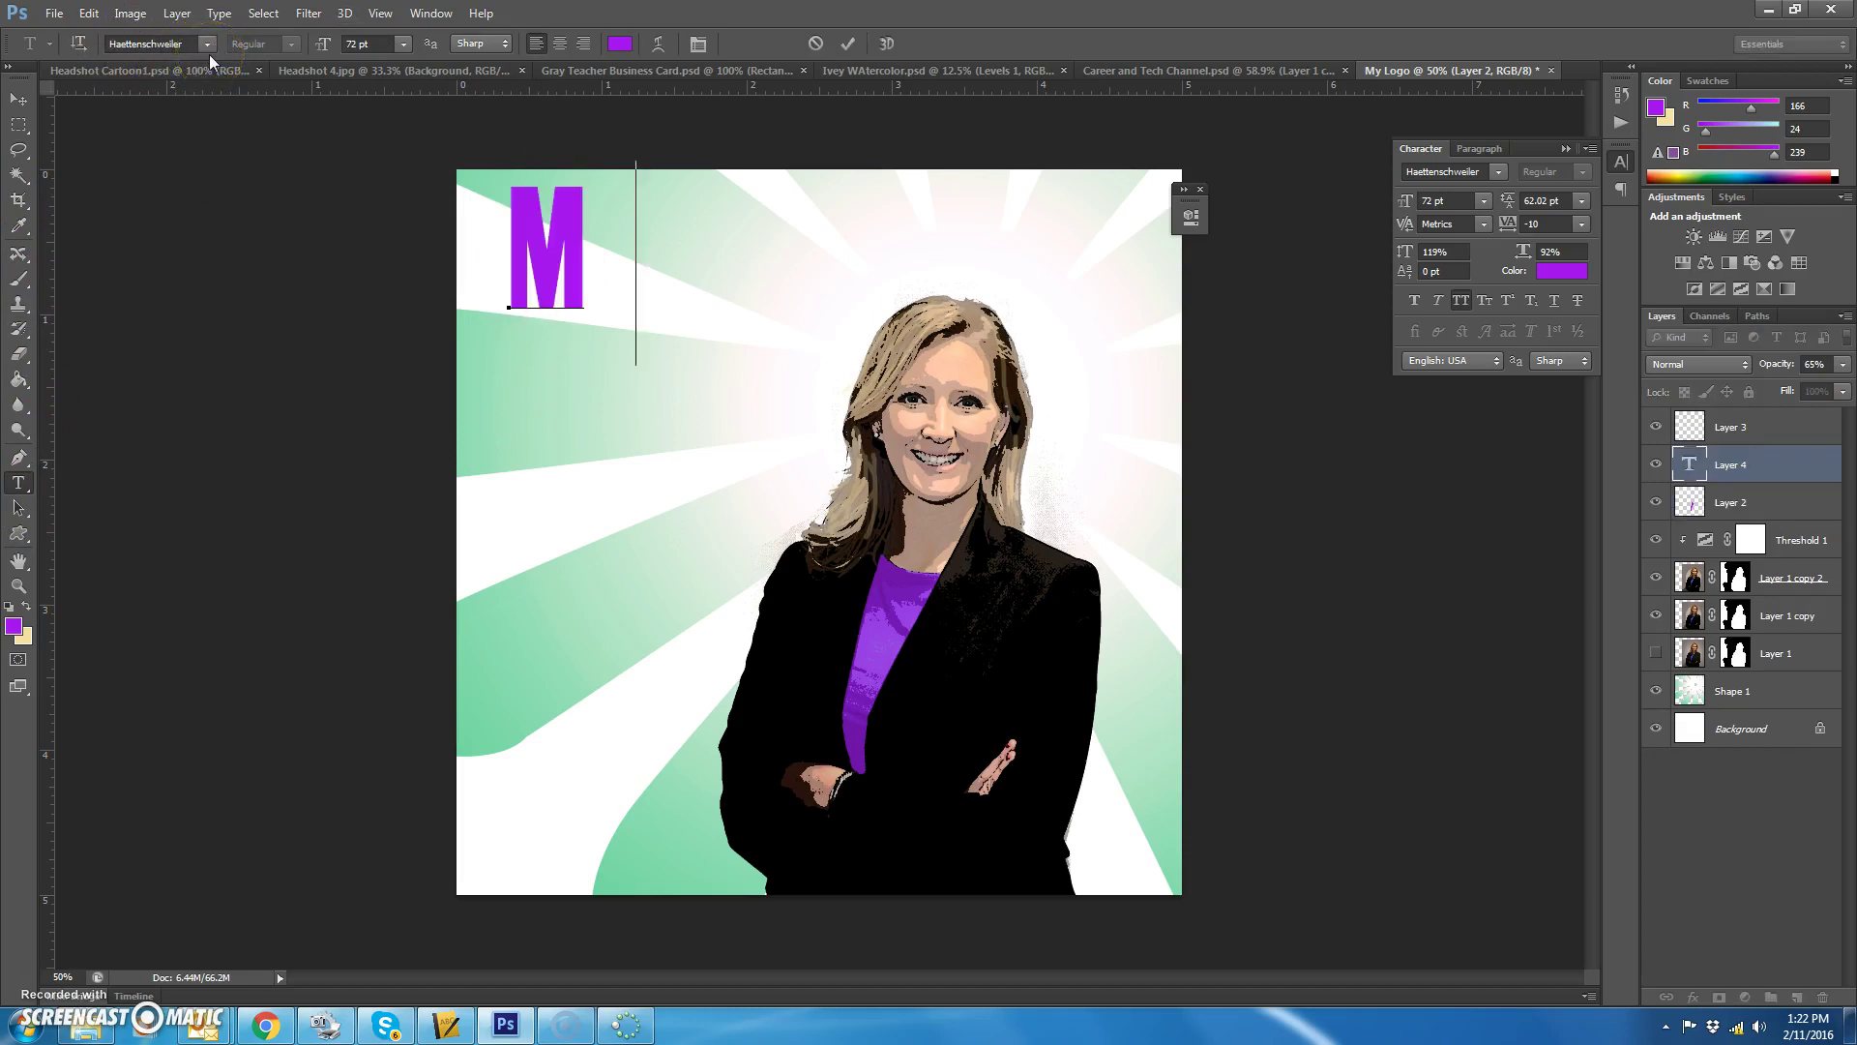
type("RS. GRAY")
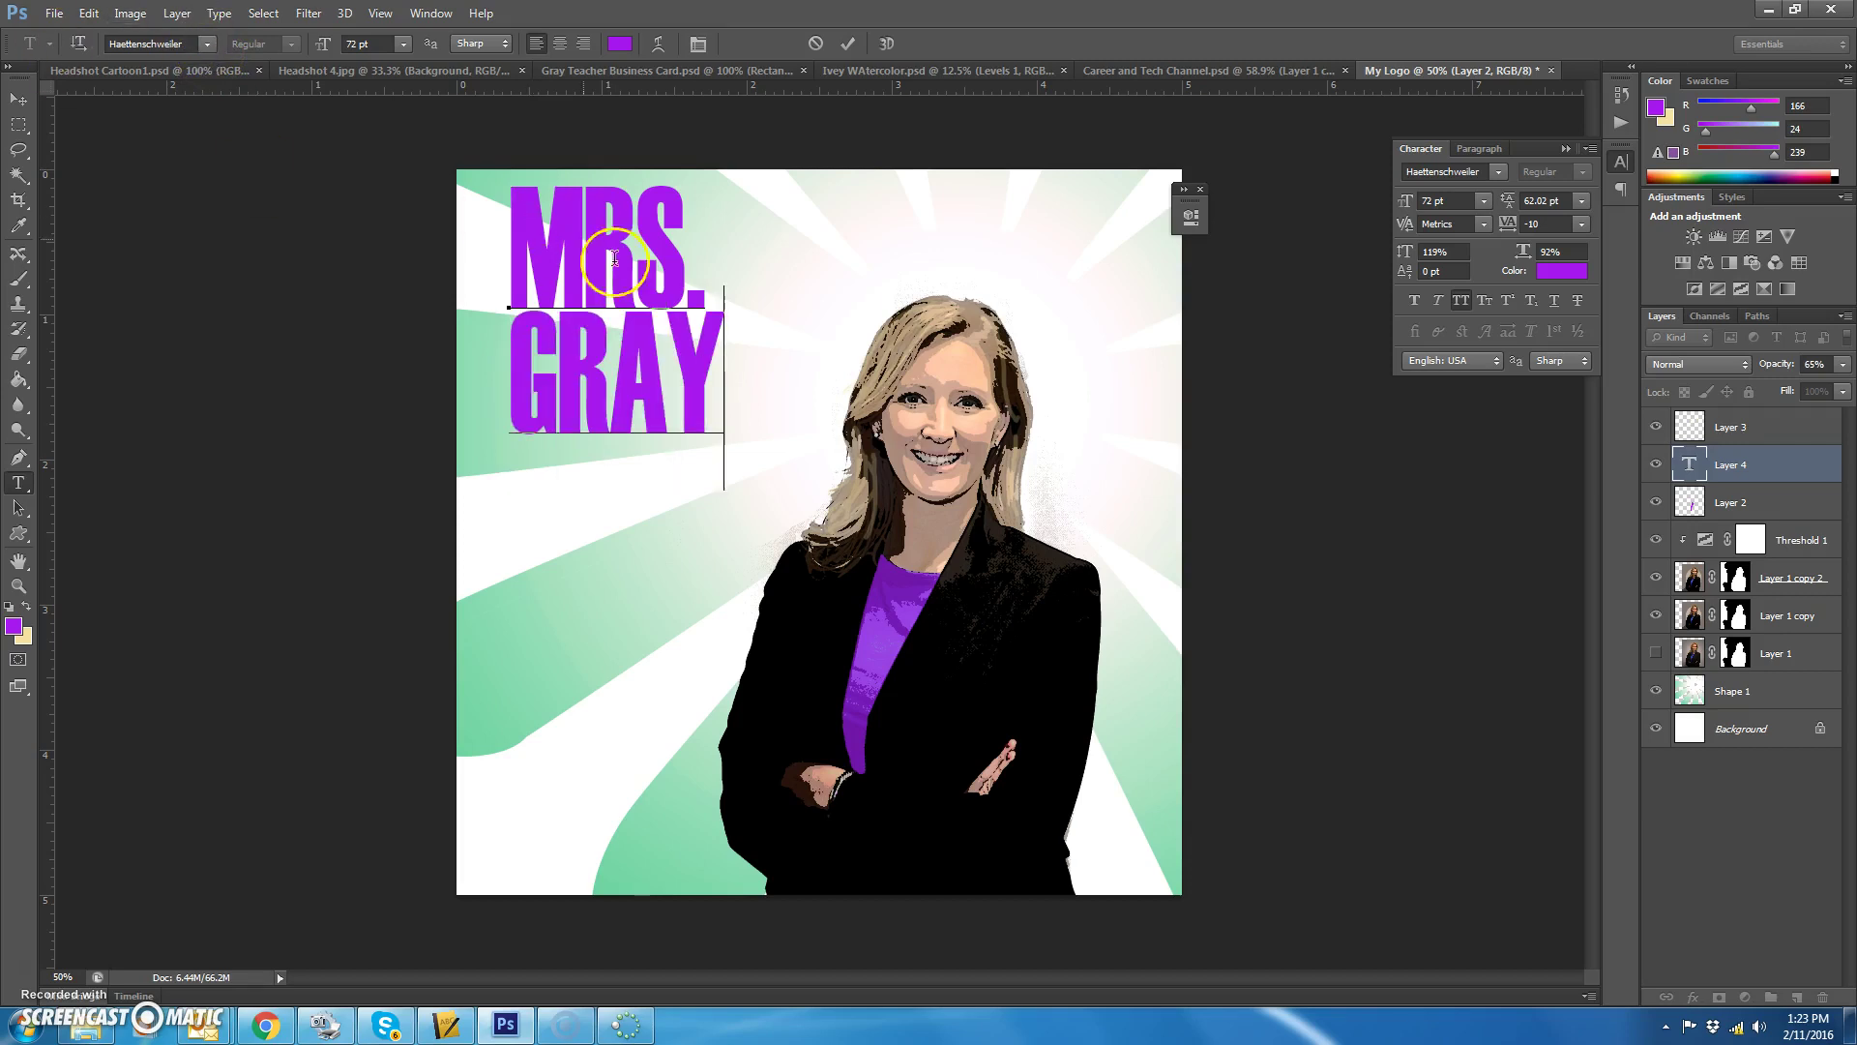
Step: Set the name text's tracking to 50 and vertical scale to 94%, and tighten its leading
left_click_drag(740, 387, 666, 387)
key("ctrl+a")
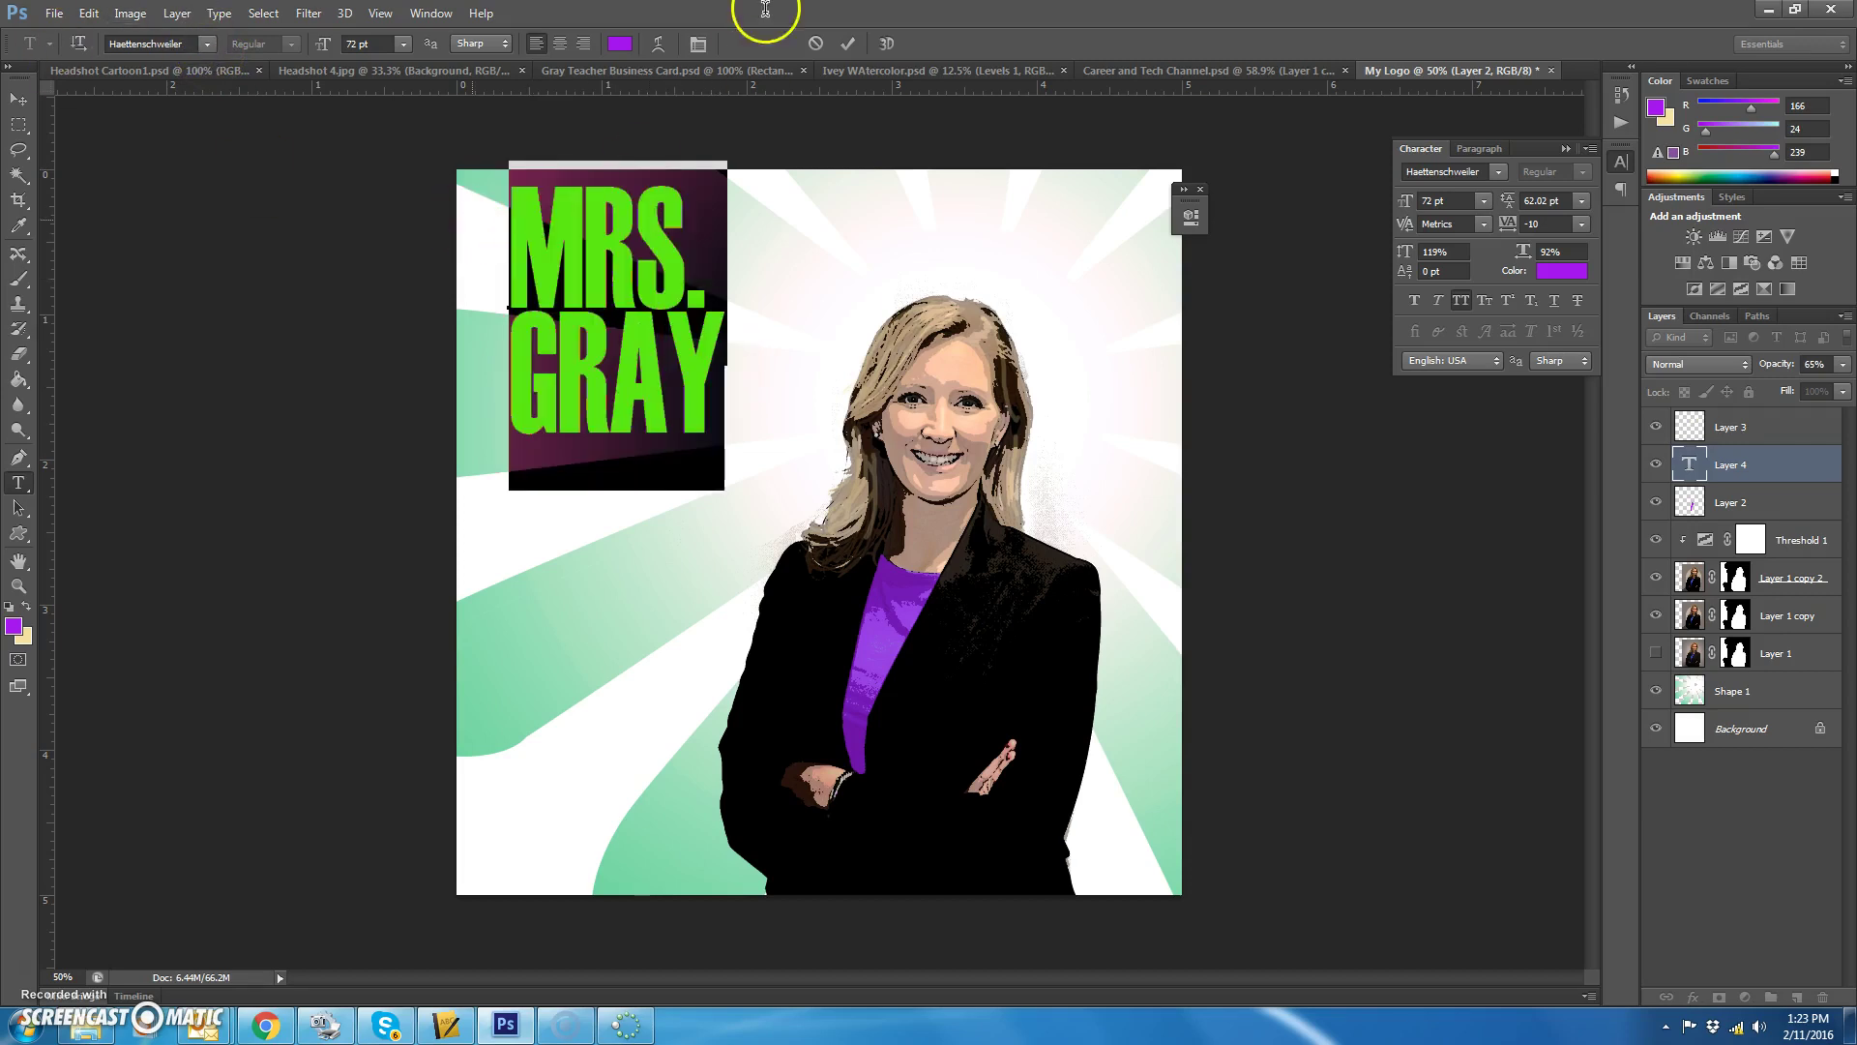
left_click(699, 44)
left_click(698, 43)
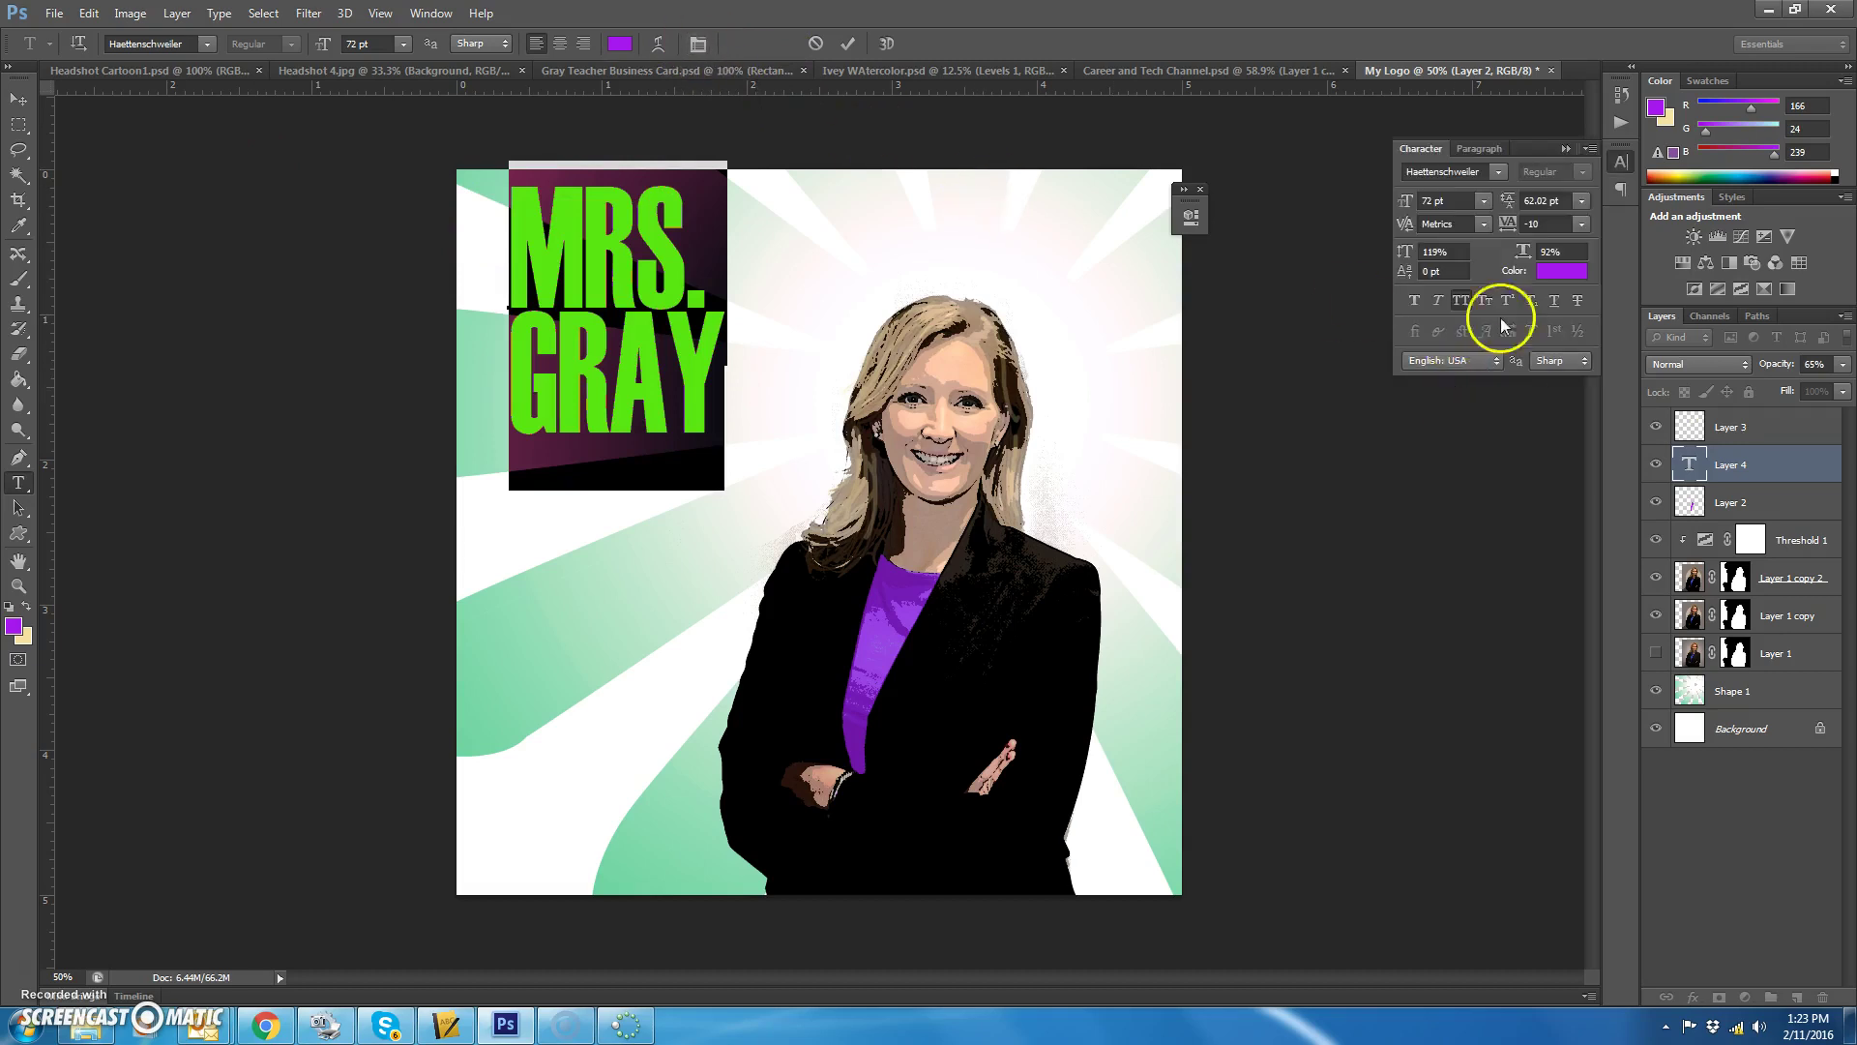
left_click_drag(1509, 227, 1509, 228)
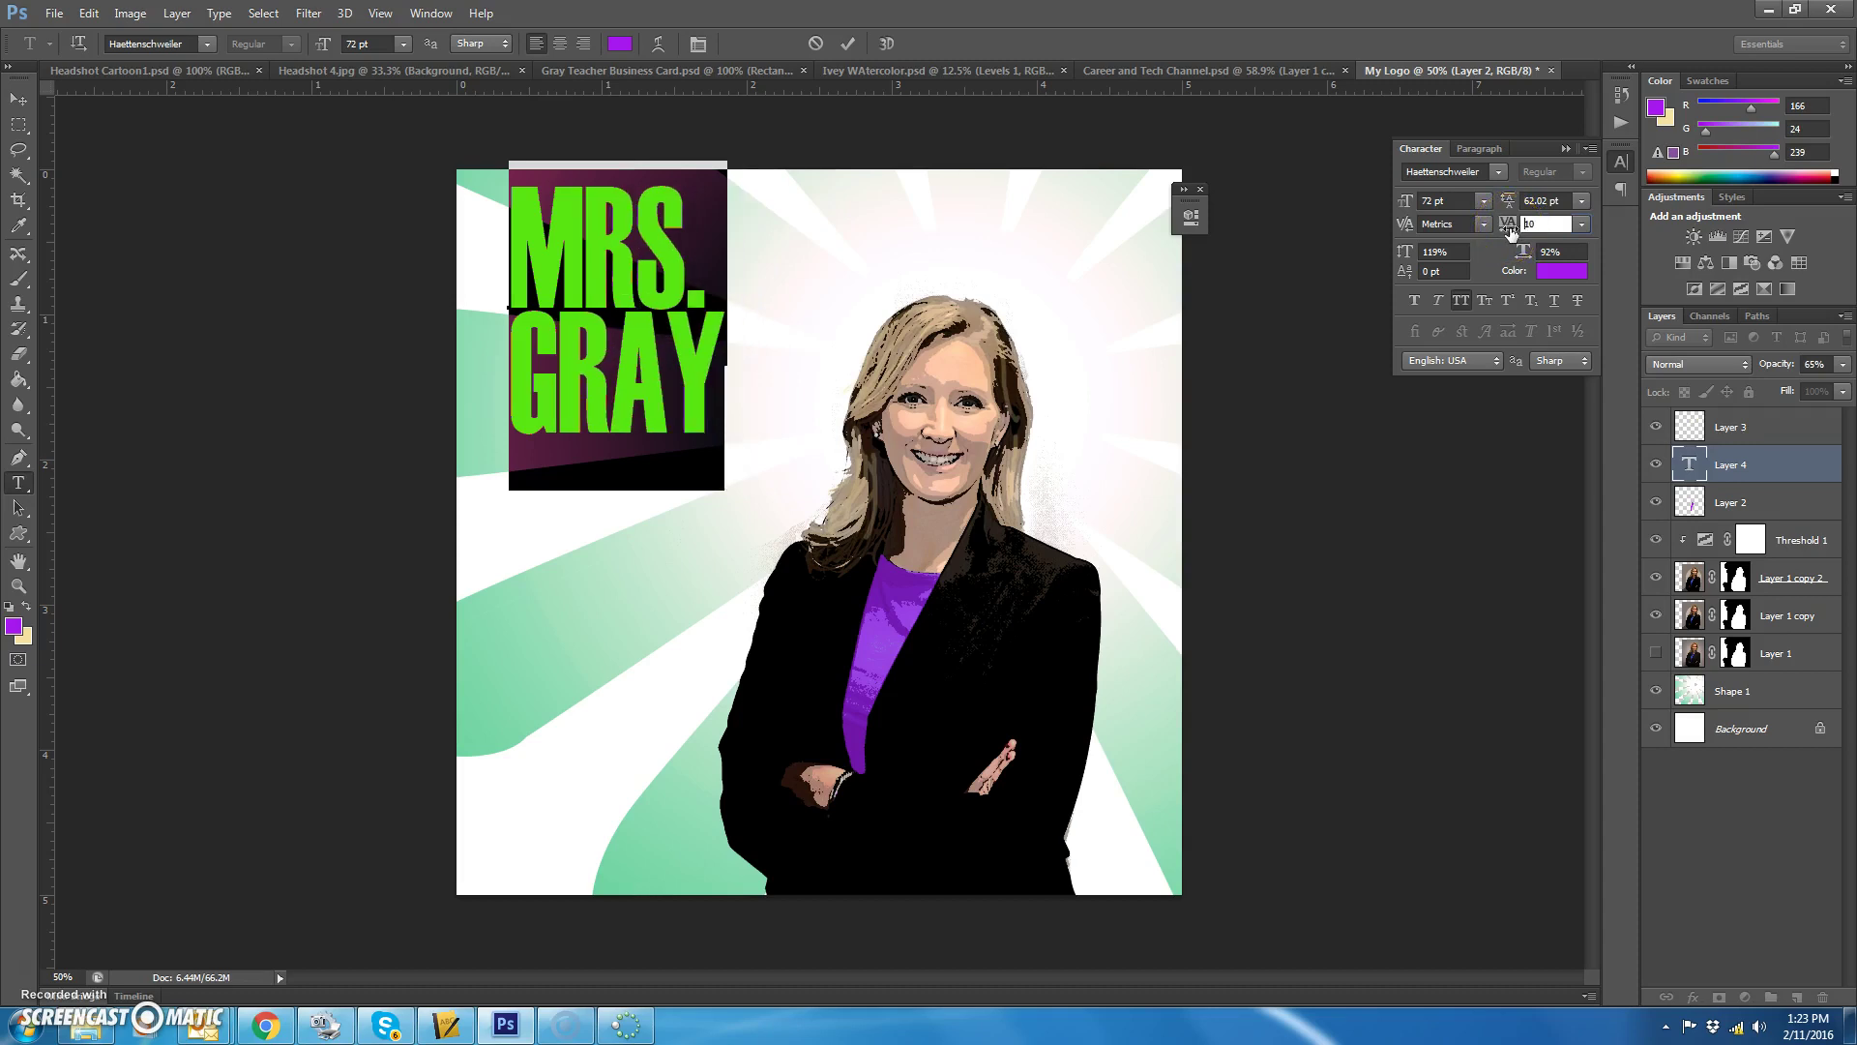
type("50")
key("Tab")
left_click_drag(1400, 257, 1385, 258)
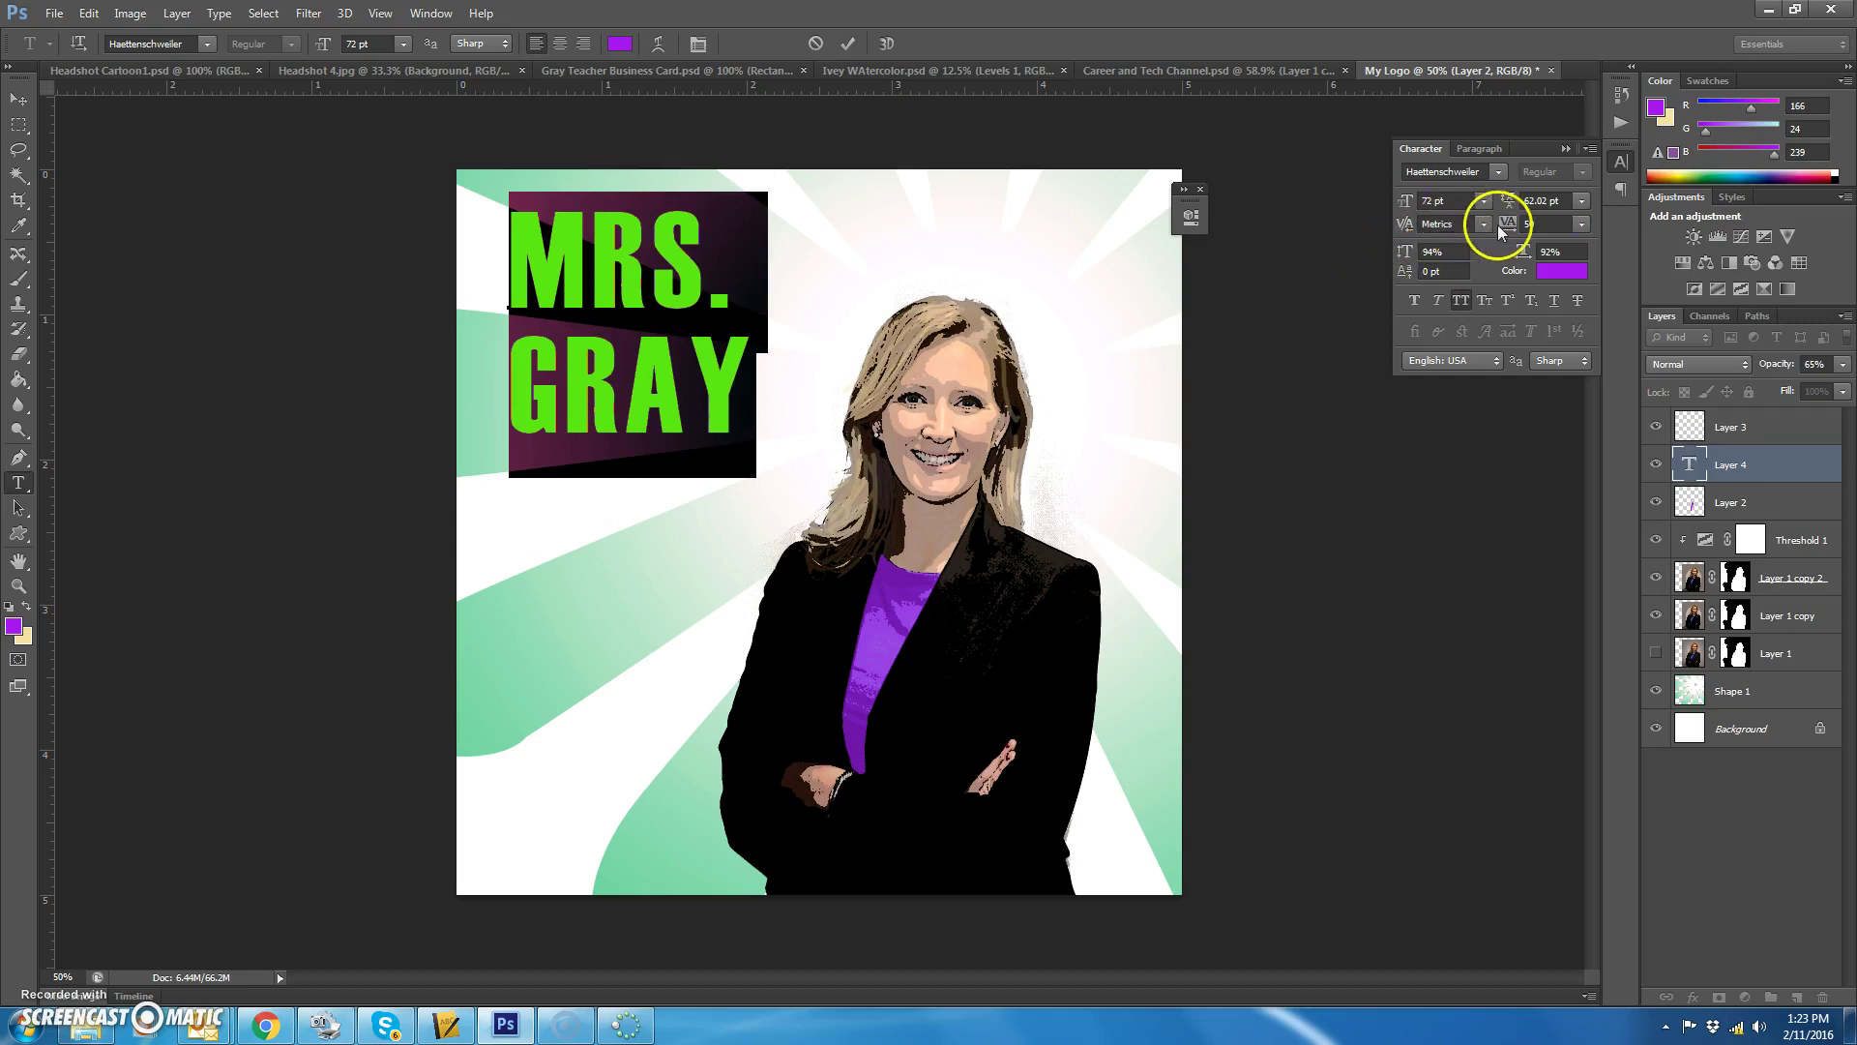
left_click_drag(1509, 194, 1478, 196)
left_click(1566, 149)
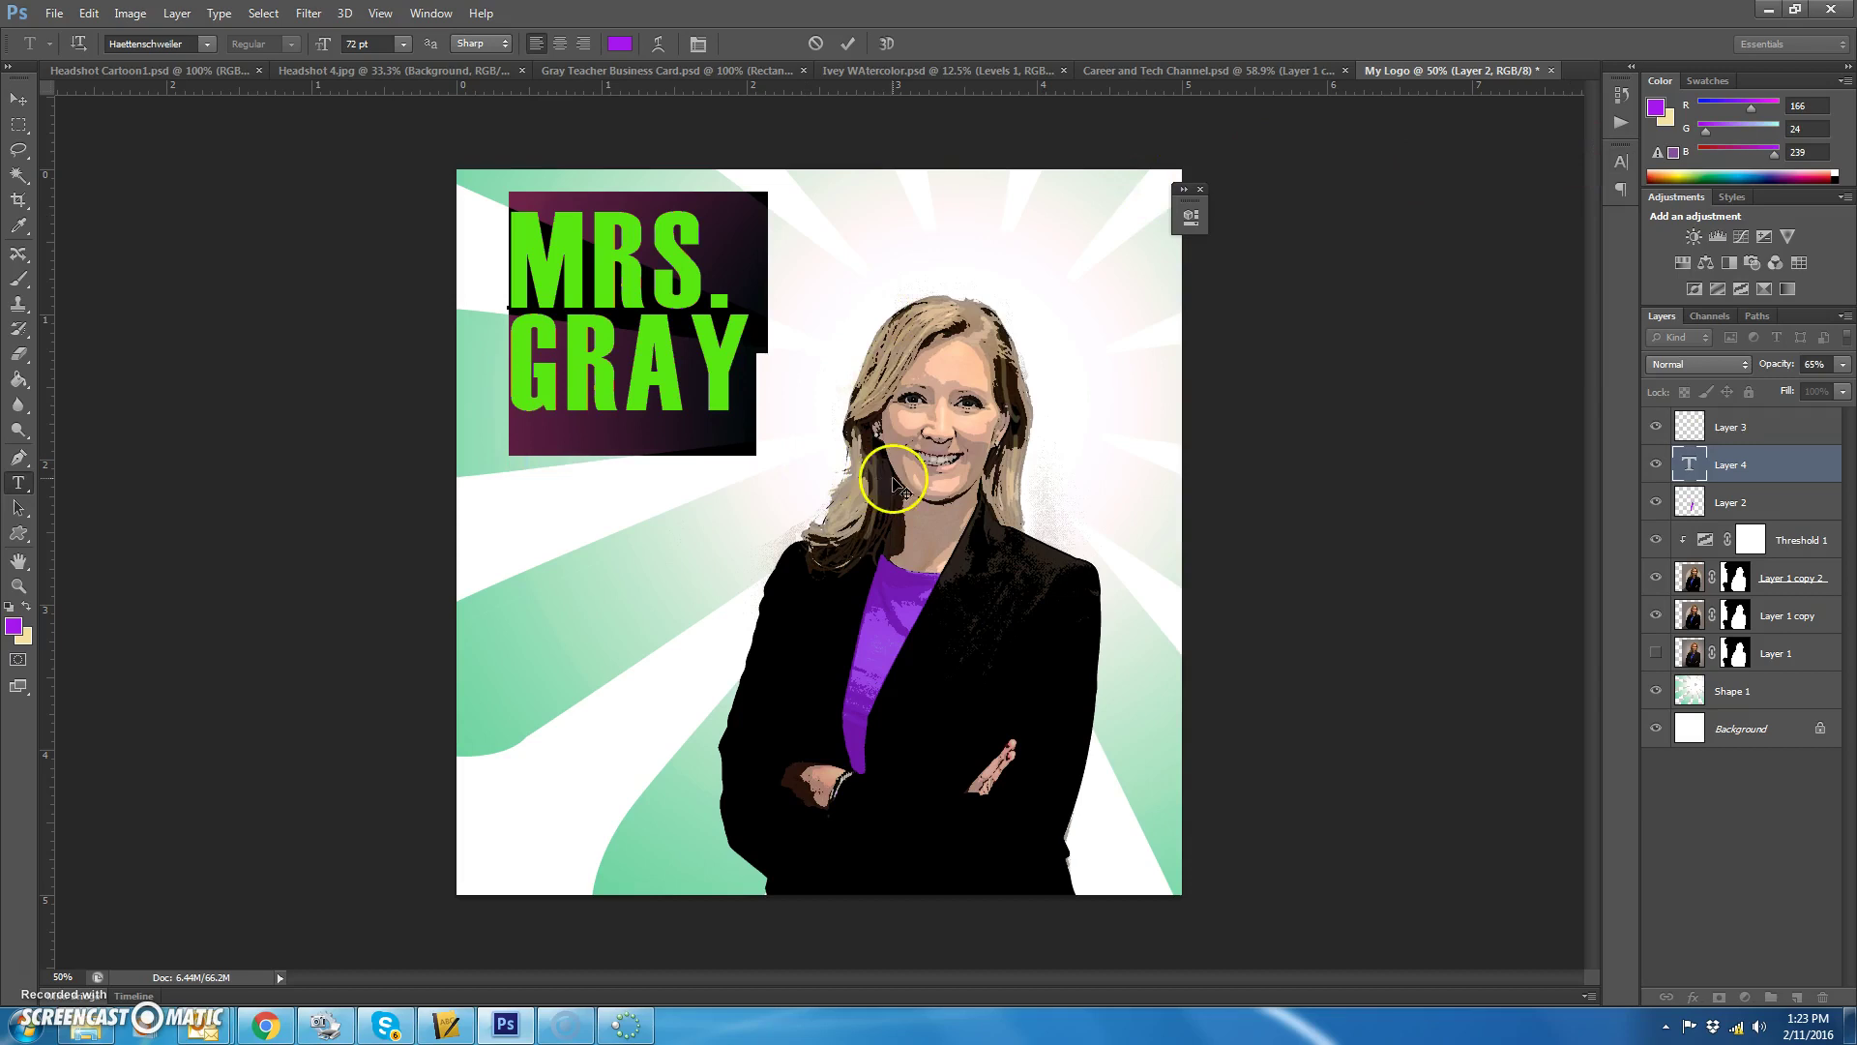
left_click(850, 44)
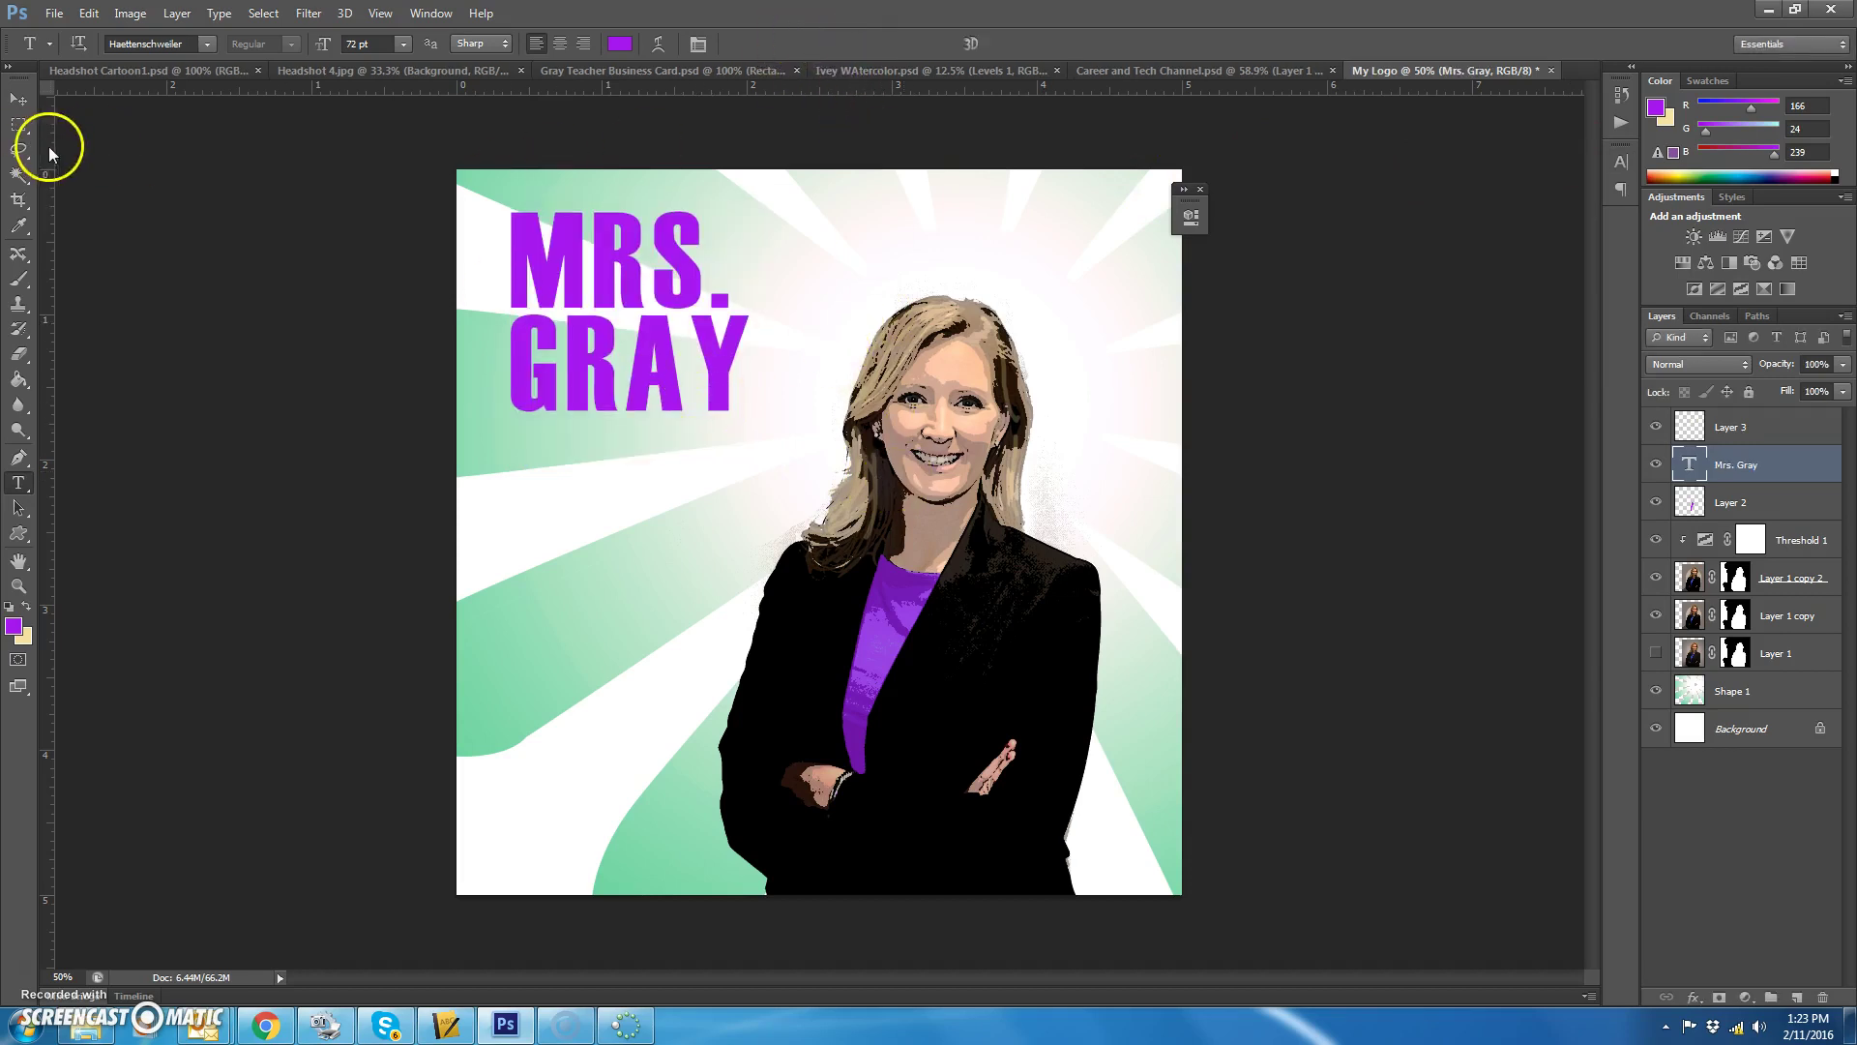
Step: Scale the name text to about 134% width and 122% height and move it closer to the artwork's upper-left corner
left_click(19, 101)
left_click_drag(675, 362, 813, 508)
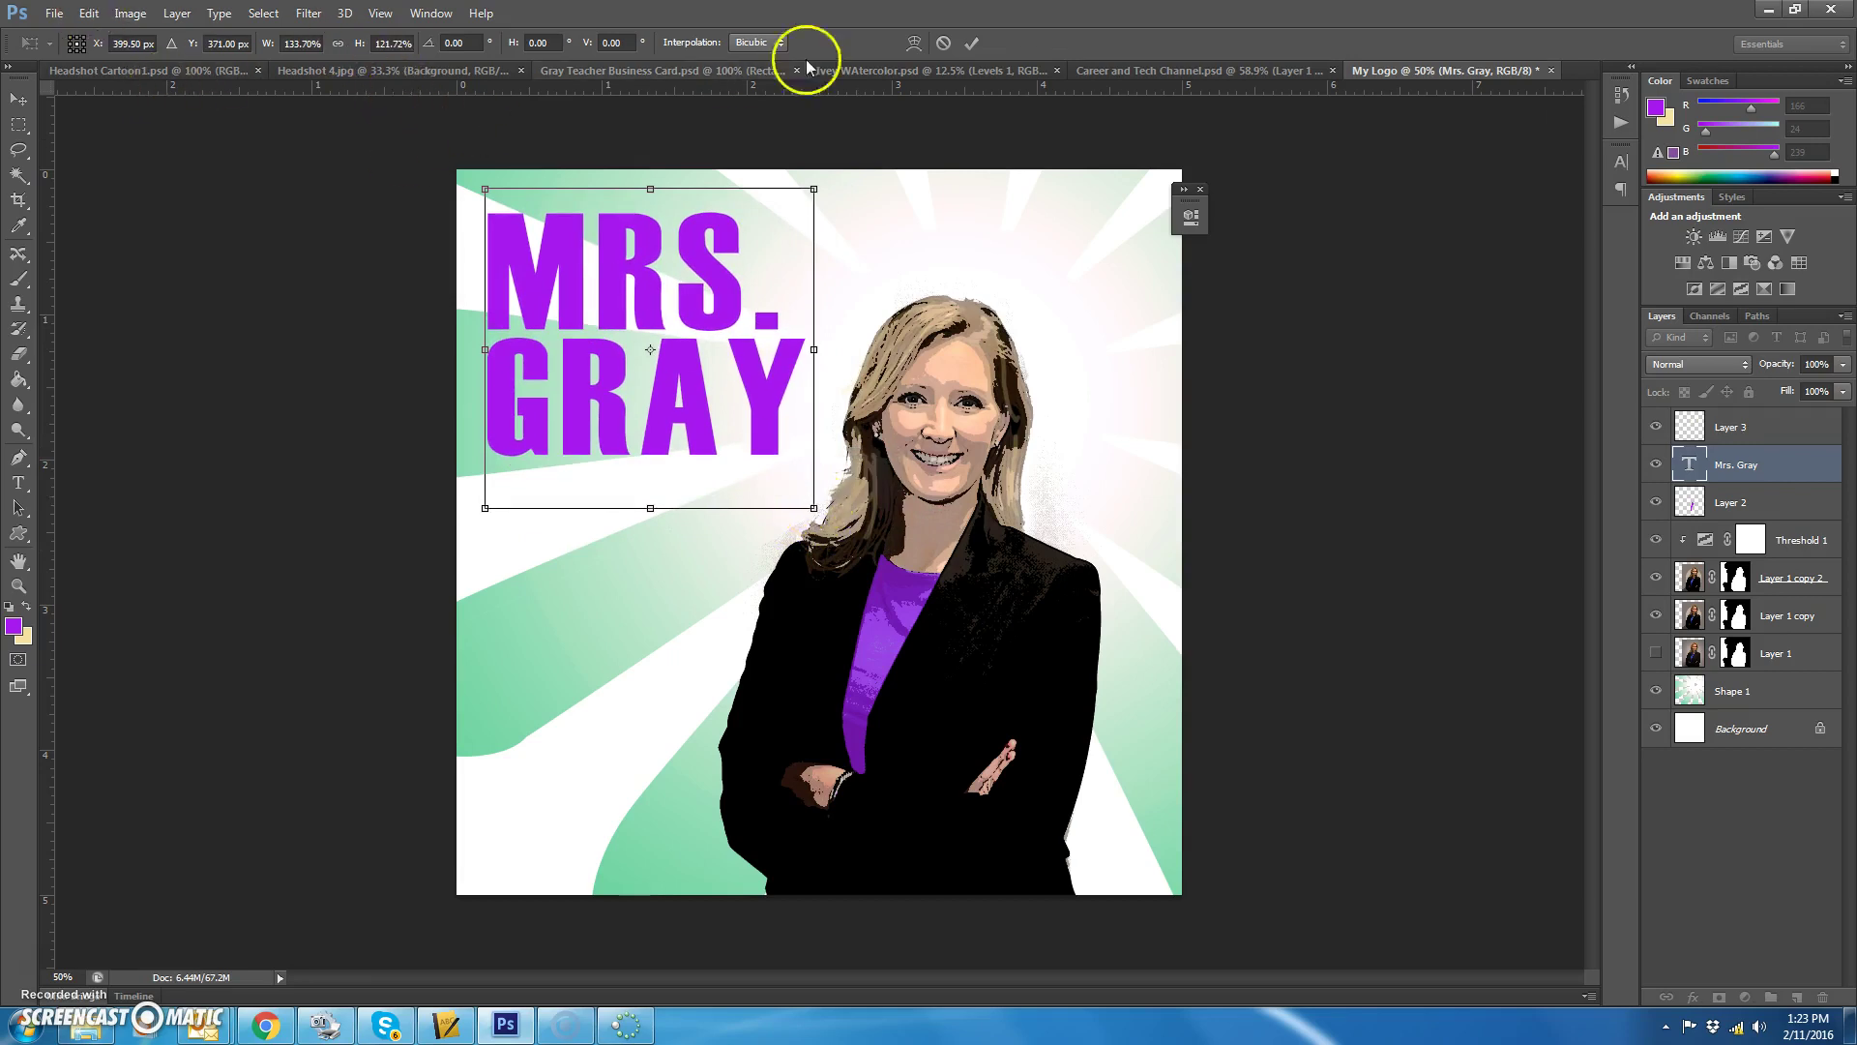
left_click(969, 44)
left_click_drag(705, 394, 699, 365)
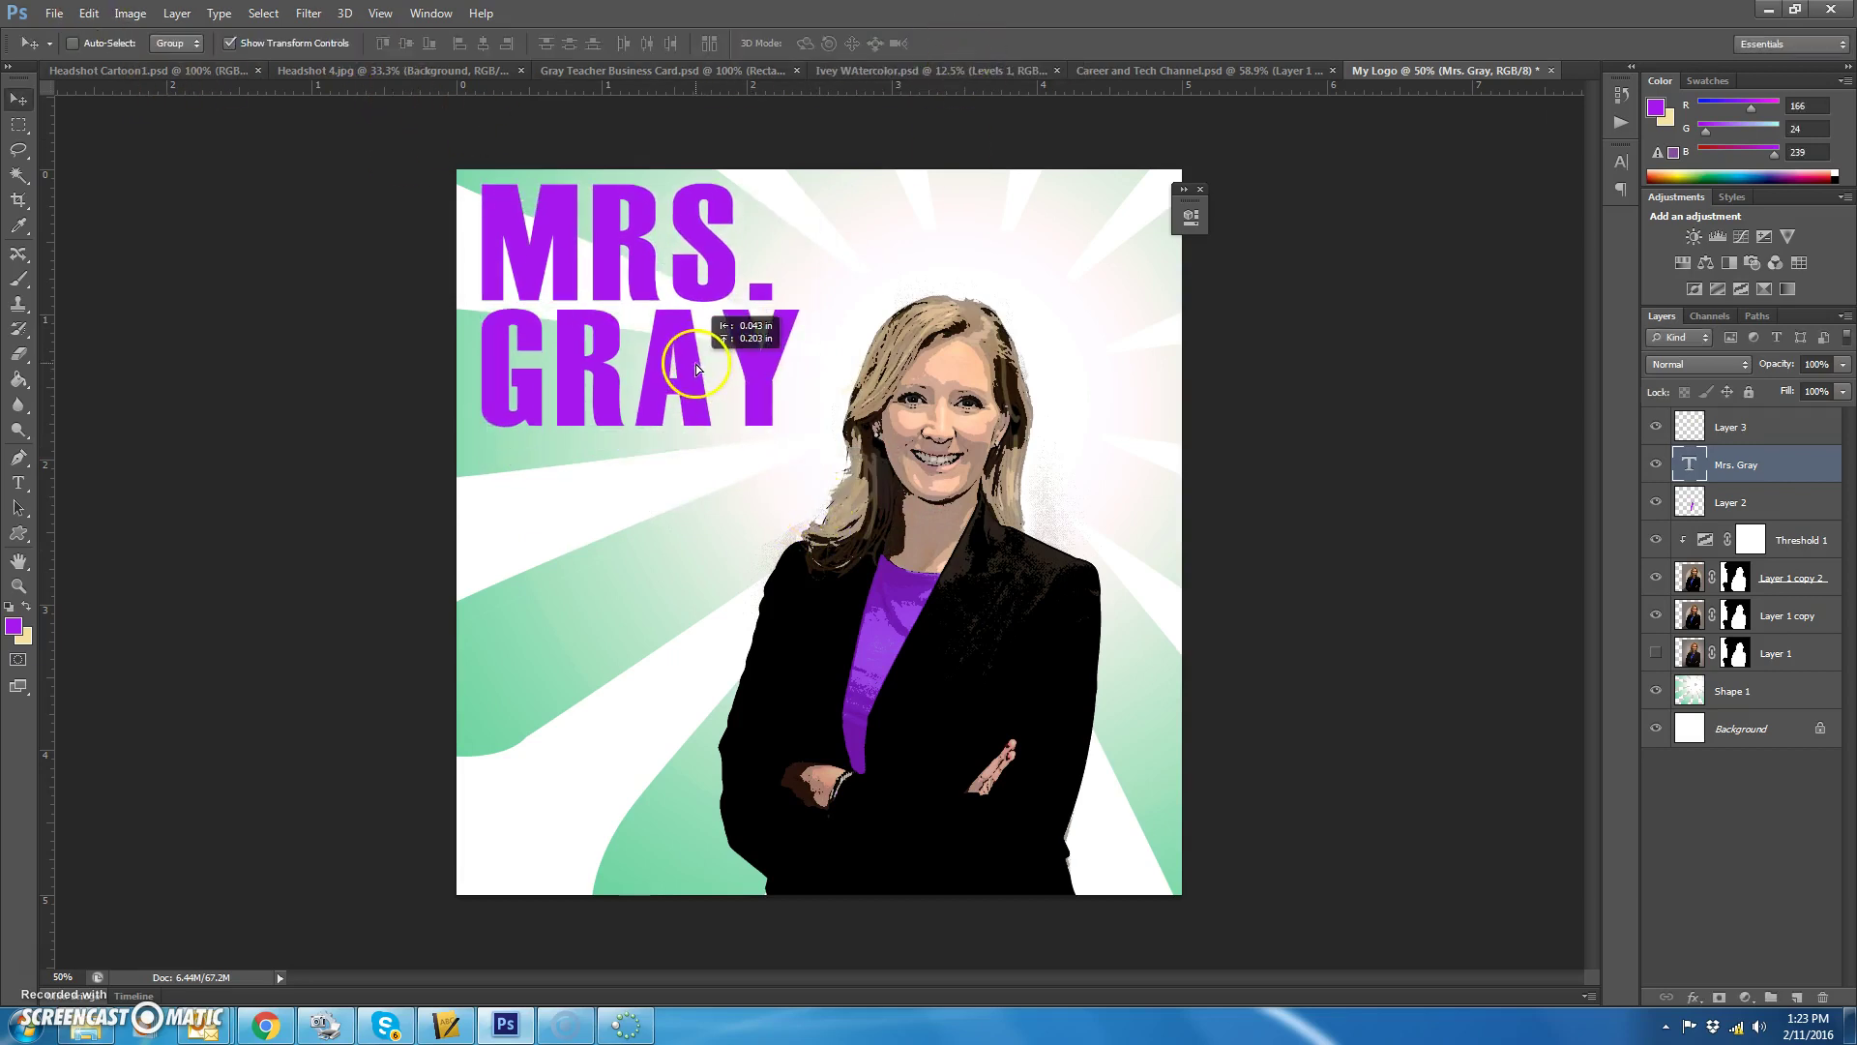
Step: Open the layer style settings for the name text layer
double_click(1827, 473)
left_click_drag(1778, 218, 1642, 234)
left_click(1206, 528)
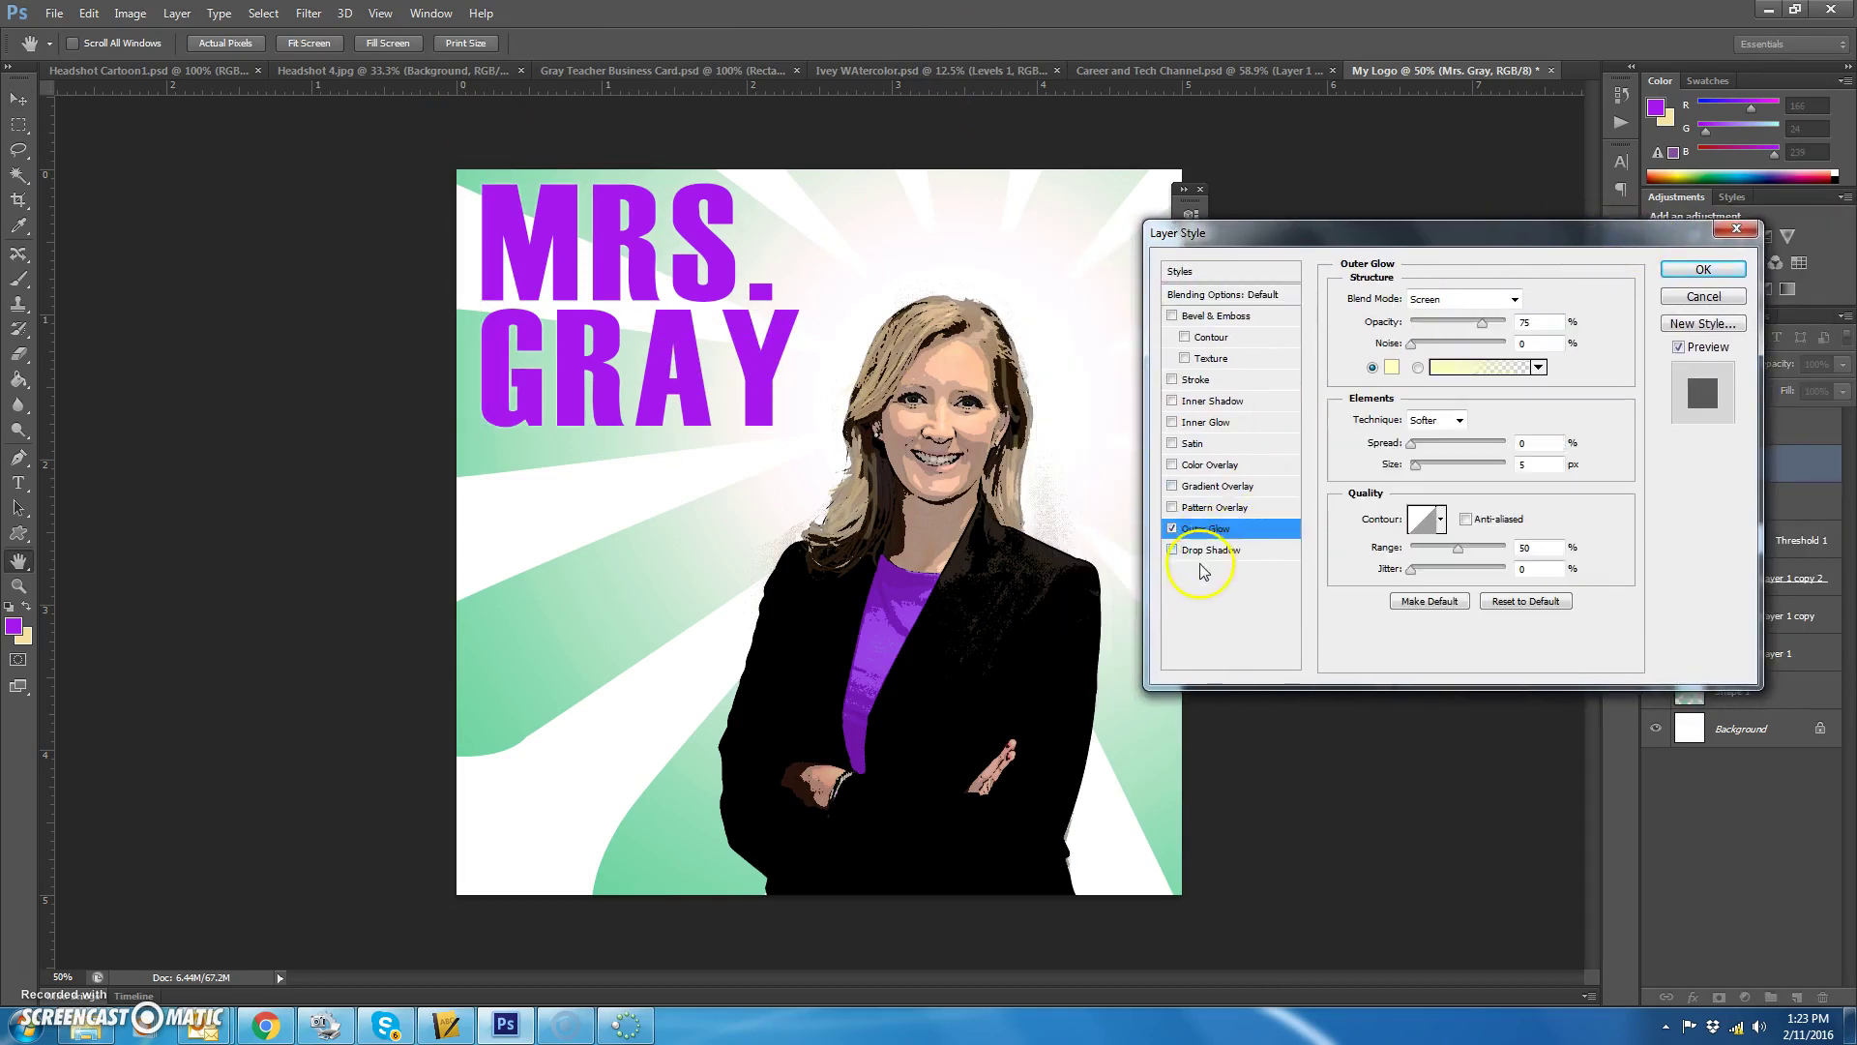
left_click(1209, 507)
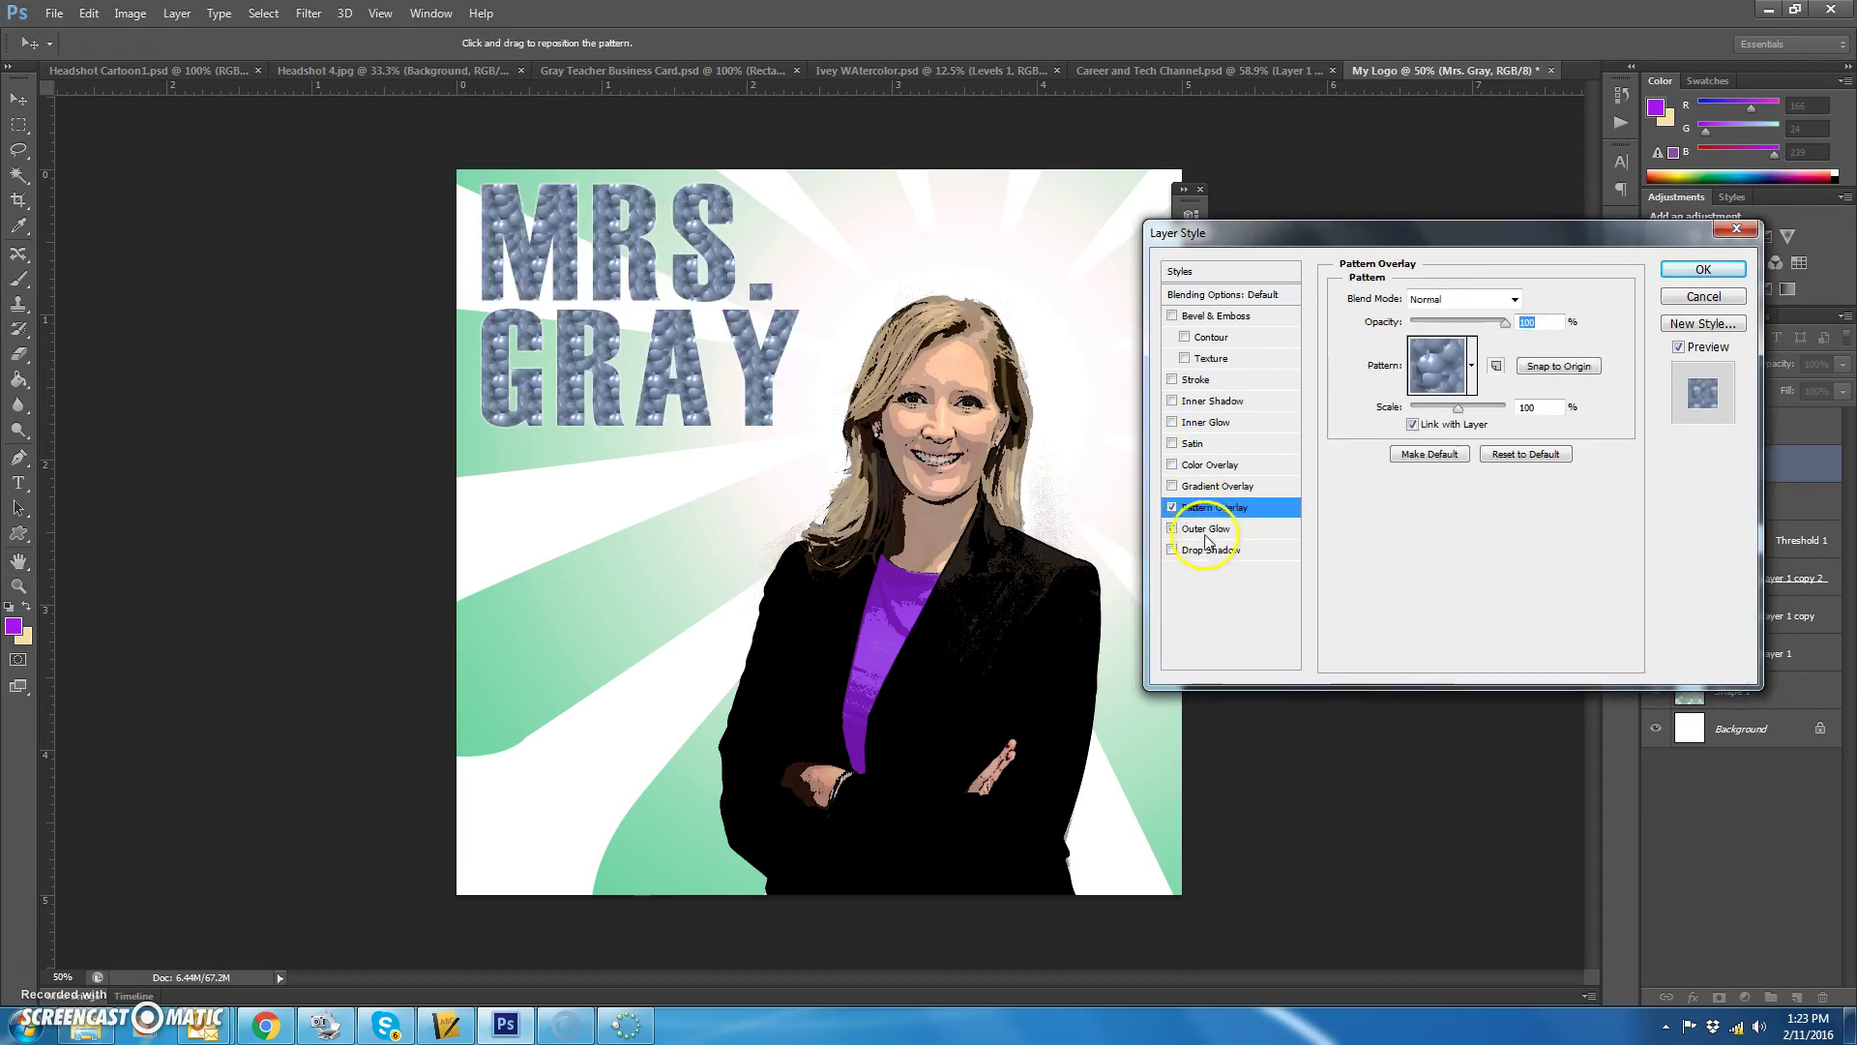
left_click(1172, 508)
Step: Apply a Drop Shadow and Bevel & Emboss effect to the name text
left_click(1171, 550)
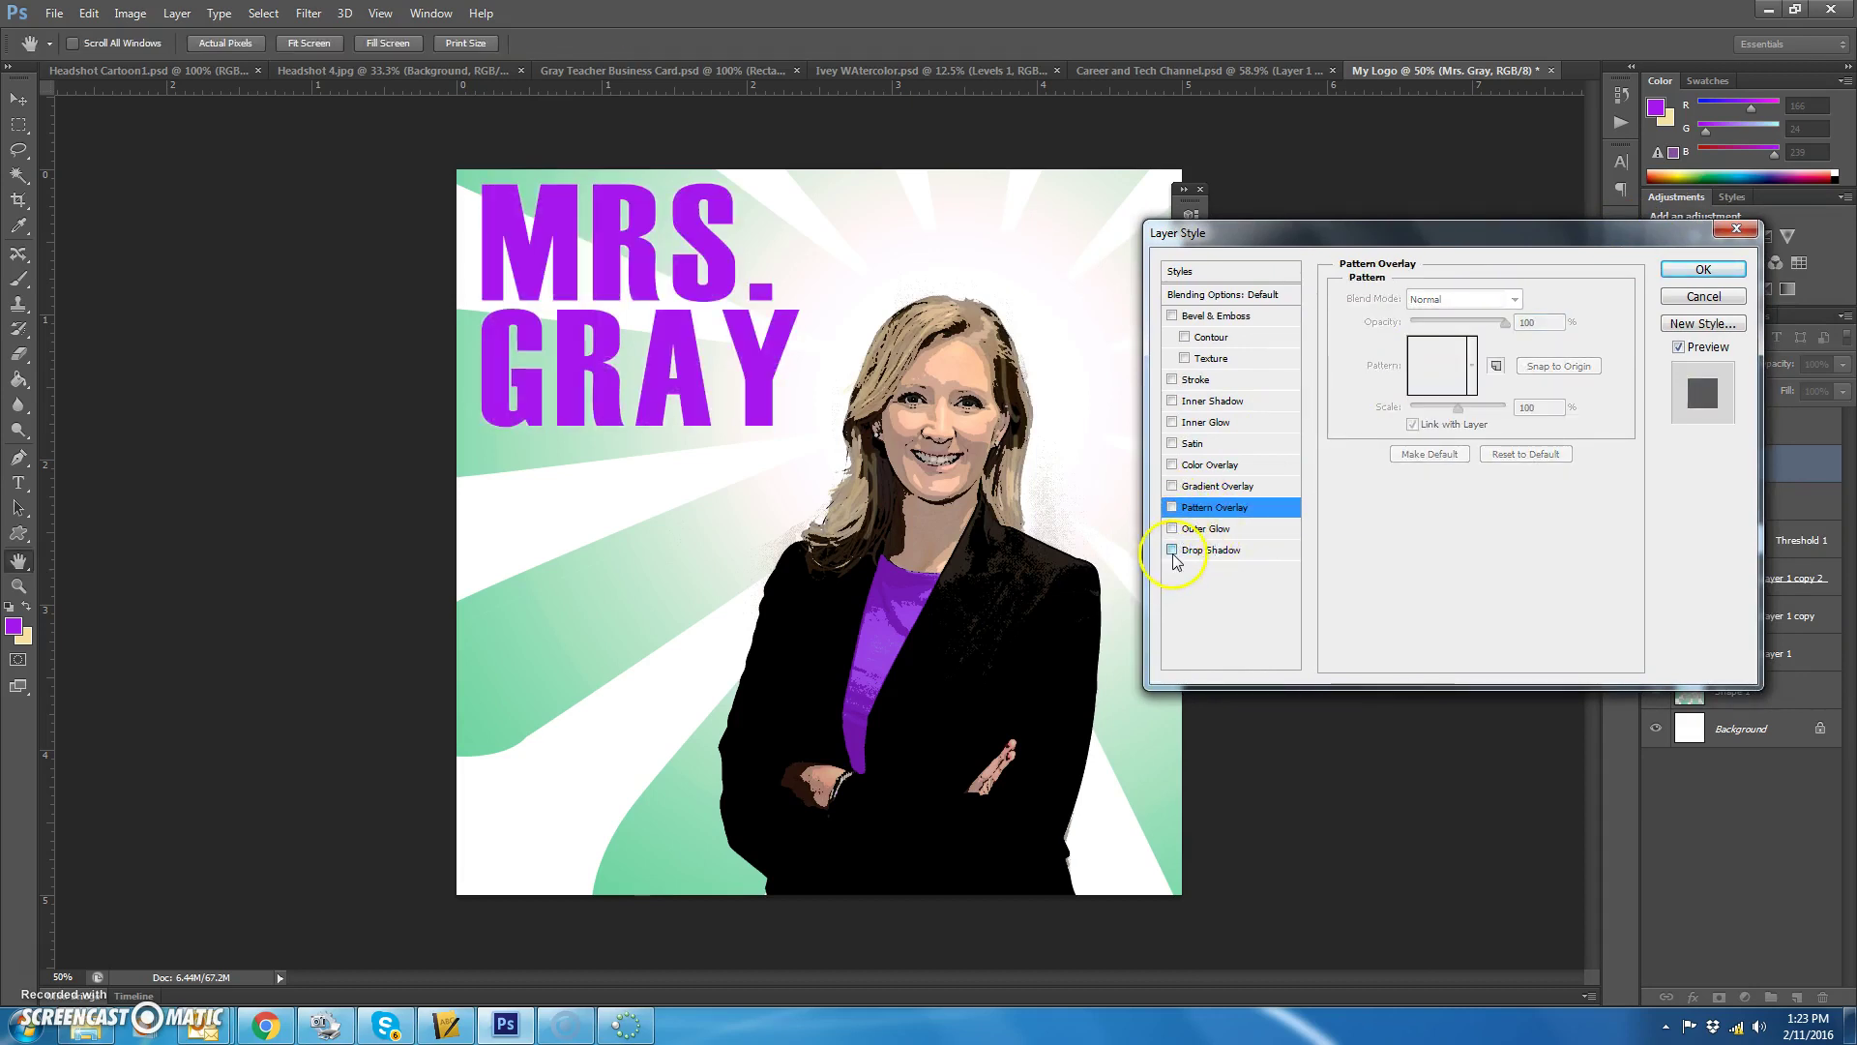
left_click(1172, 318)
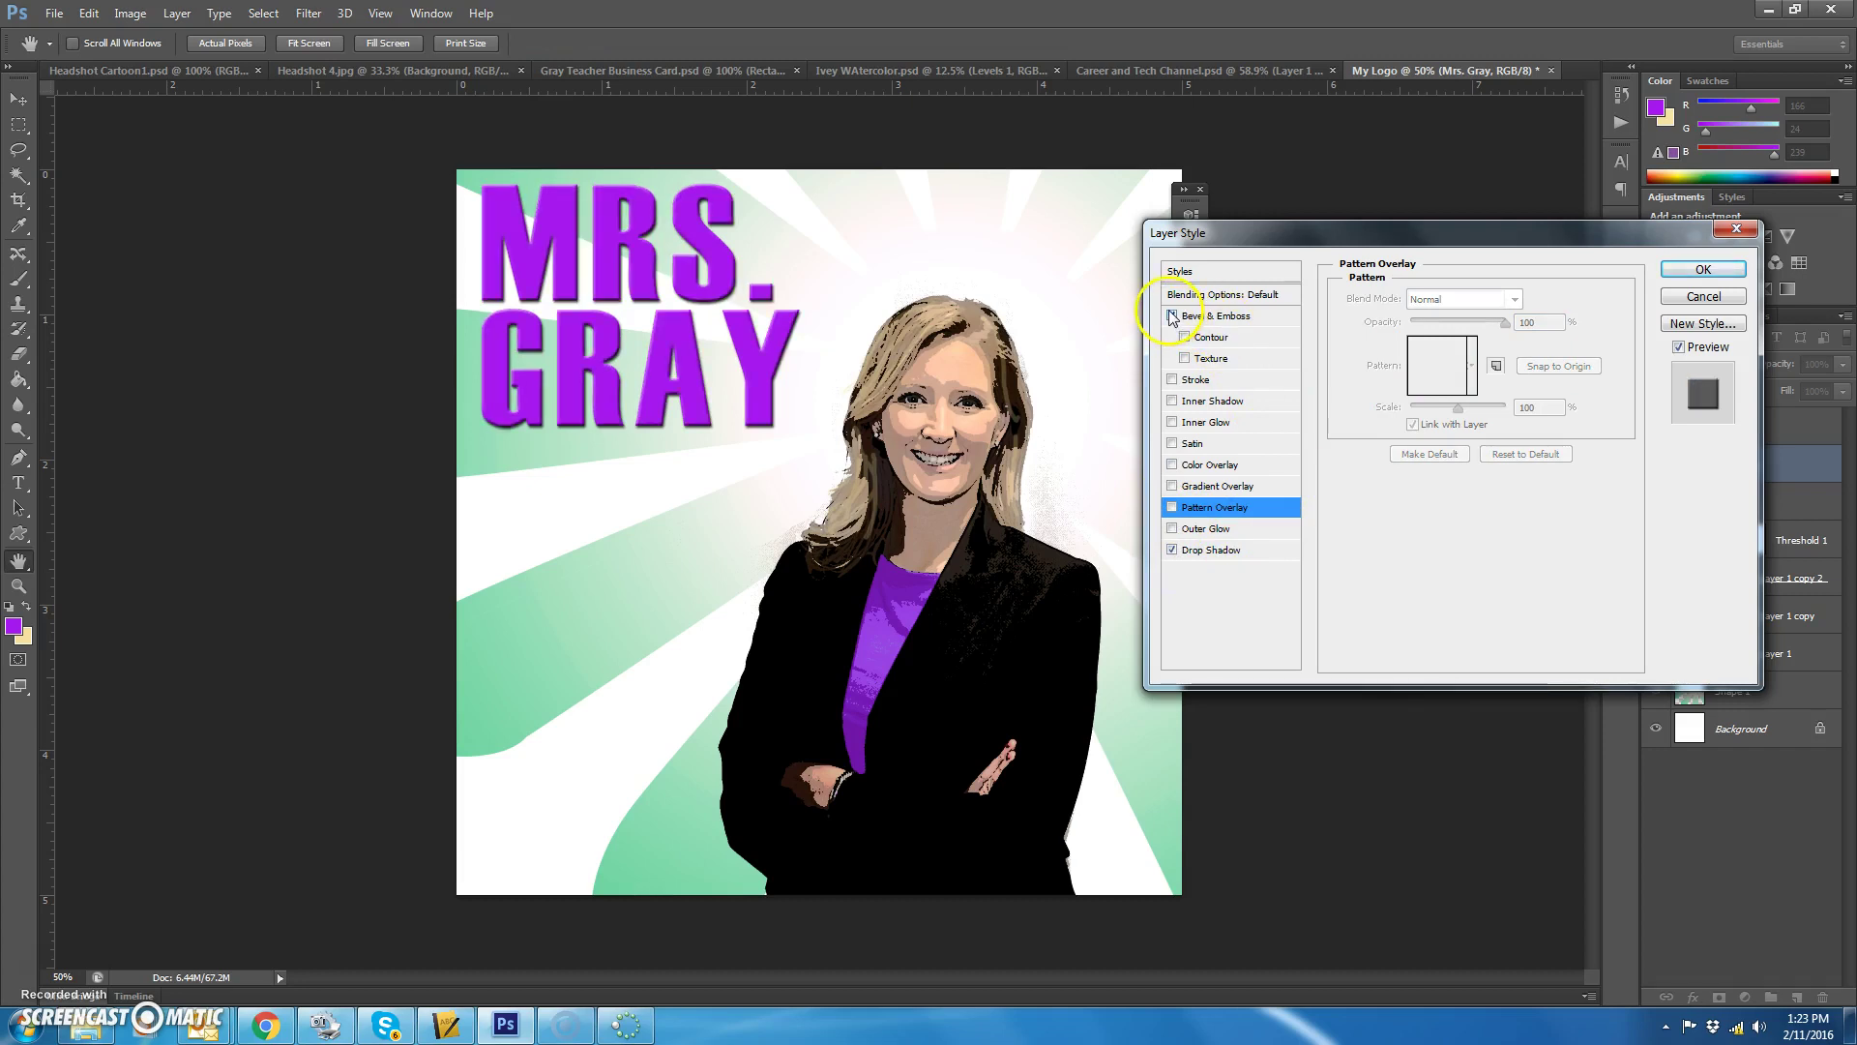
Step: Add a 3 px outside stroke to the name text in the sunburst's green (#74d6a5) and apply the layer style
left_click(1199, 379)
left_click(1389, 430)
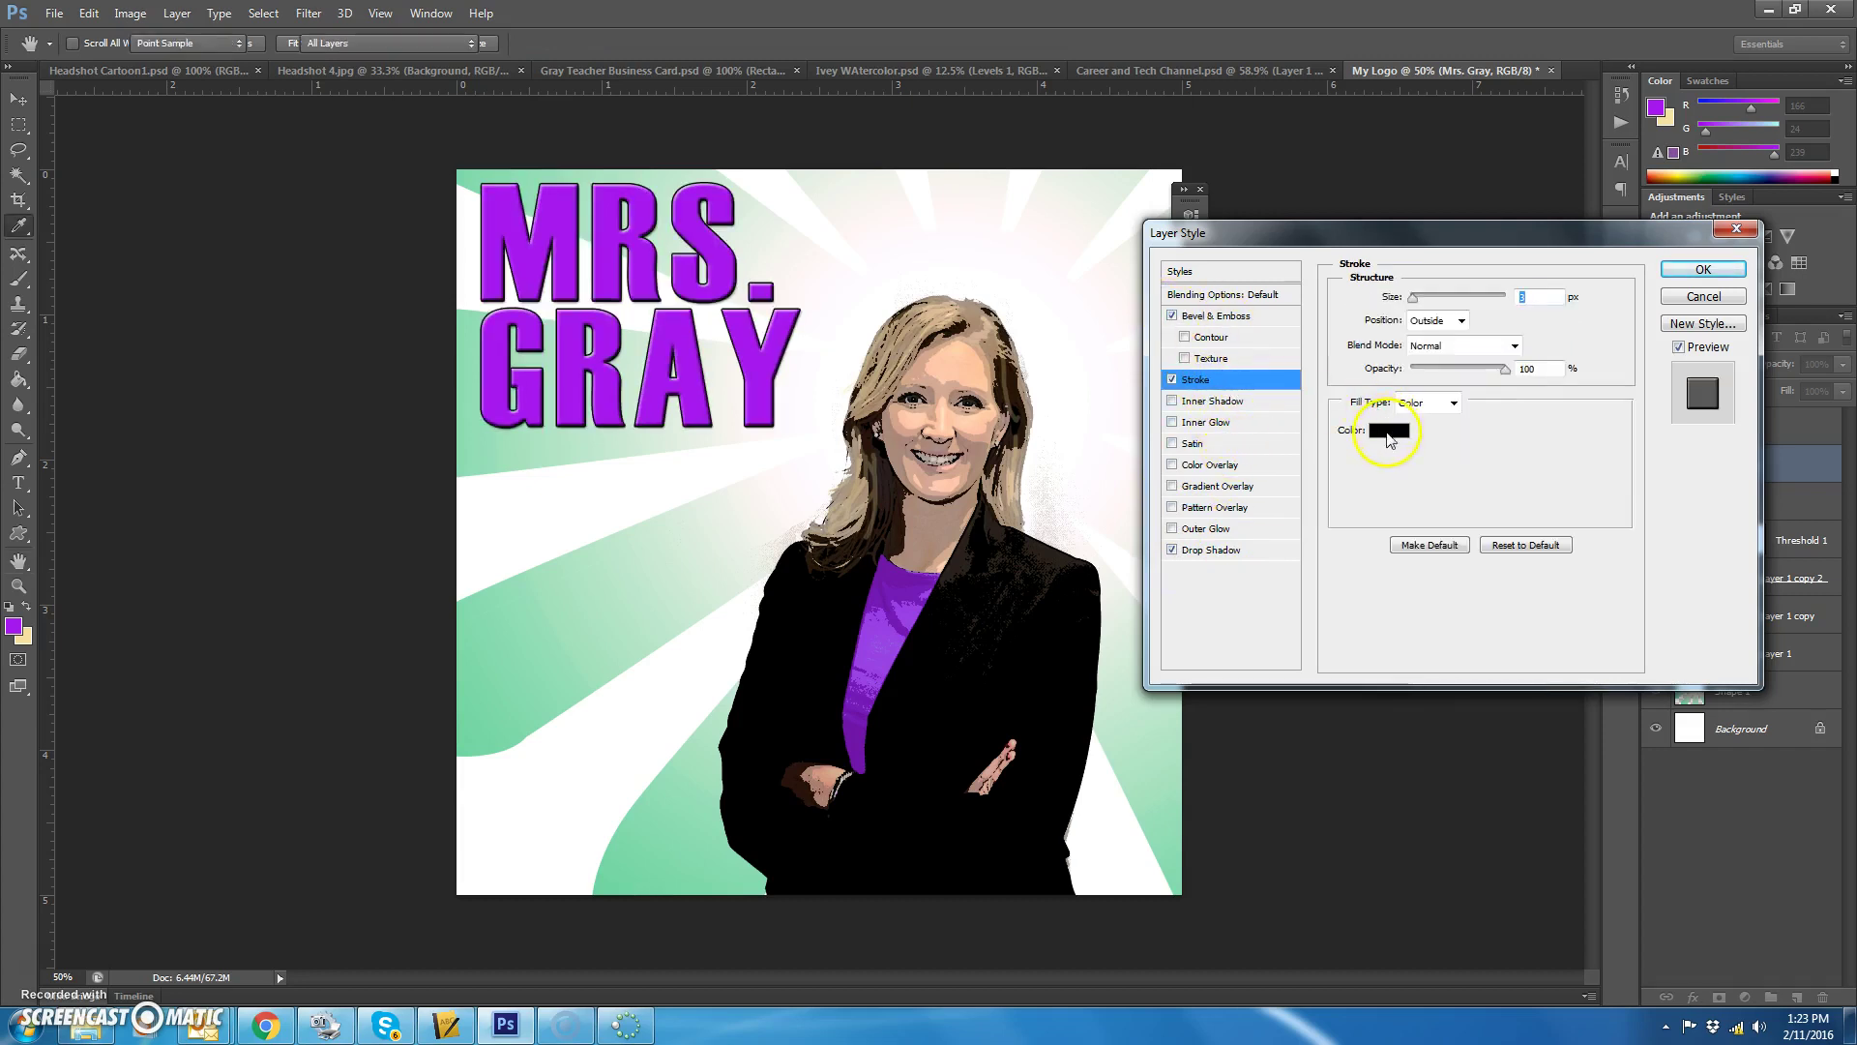
left_click(624, 871)
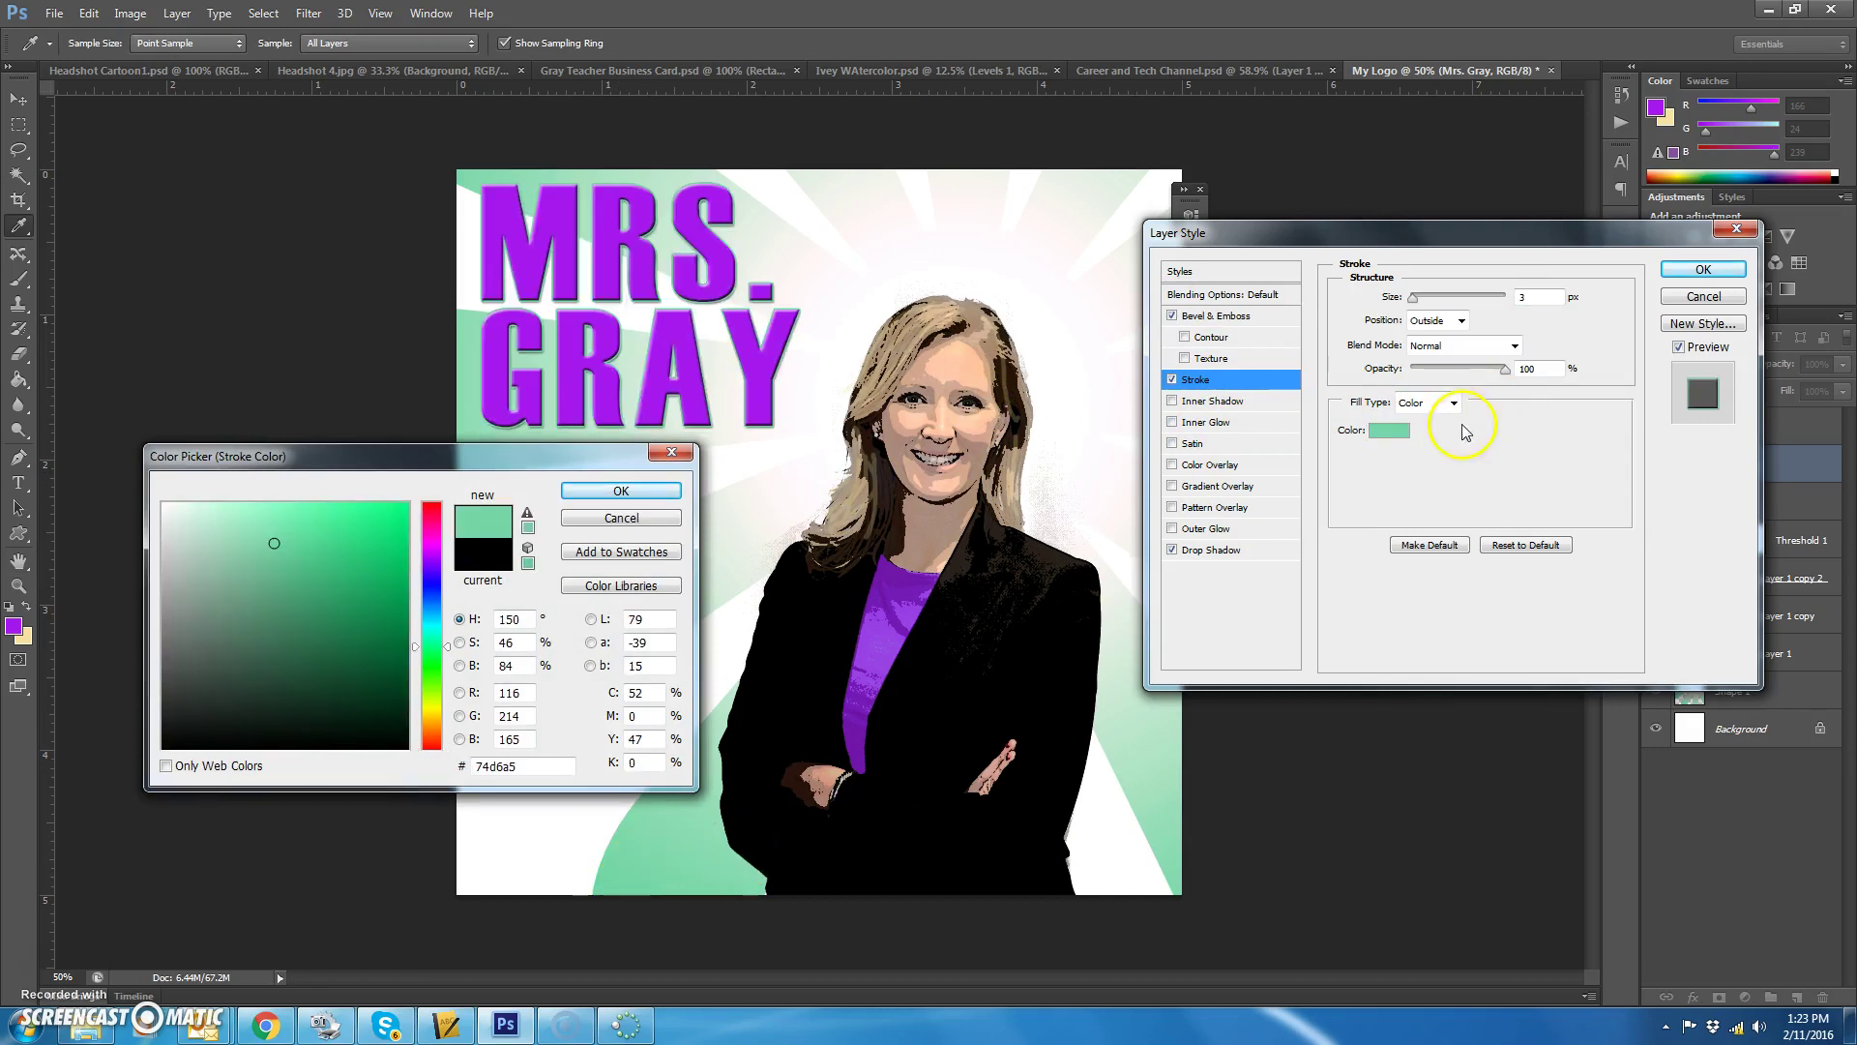
left_click(621, 490)
left_click(1704, 271)
Step: Switch to the Rectangular Marquee tool and open the file commands for the logo document
key("v")
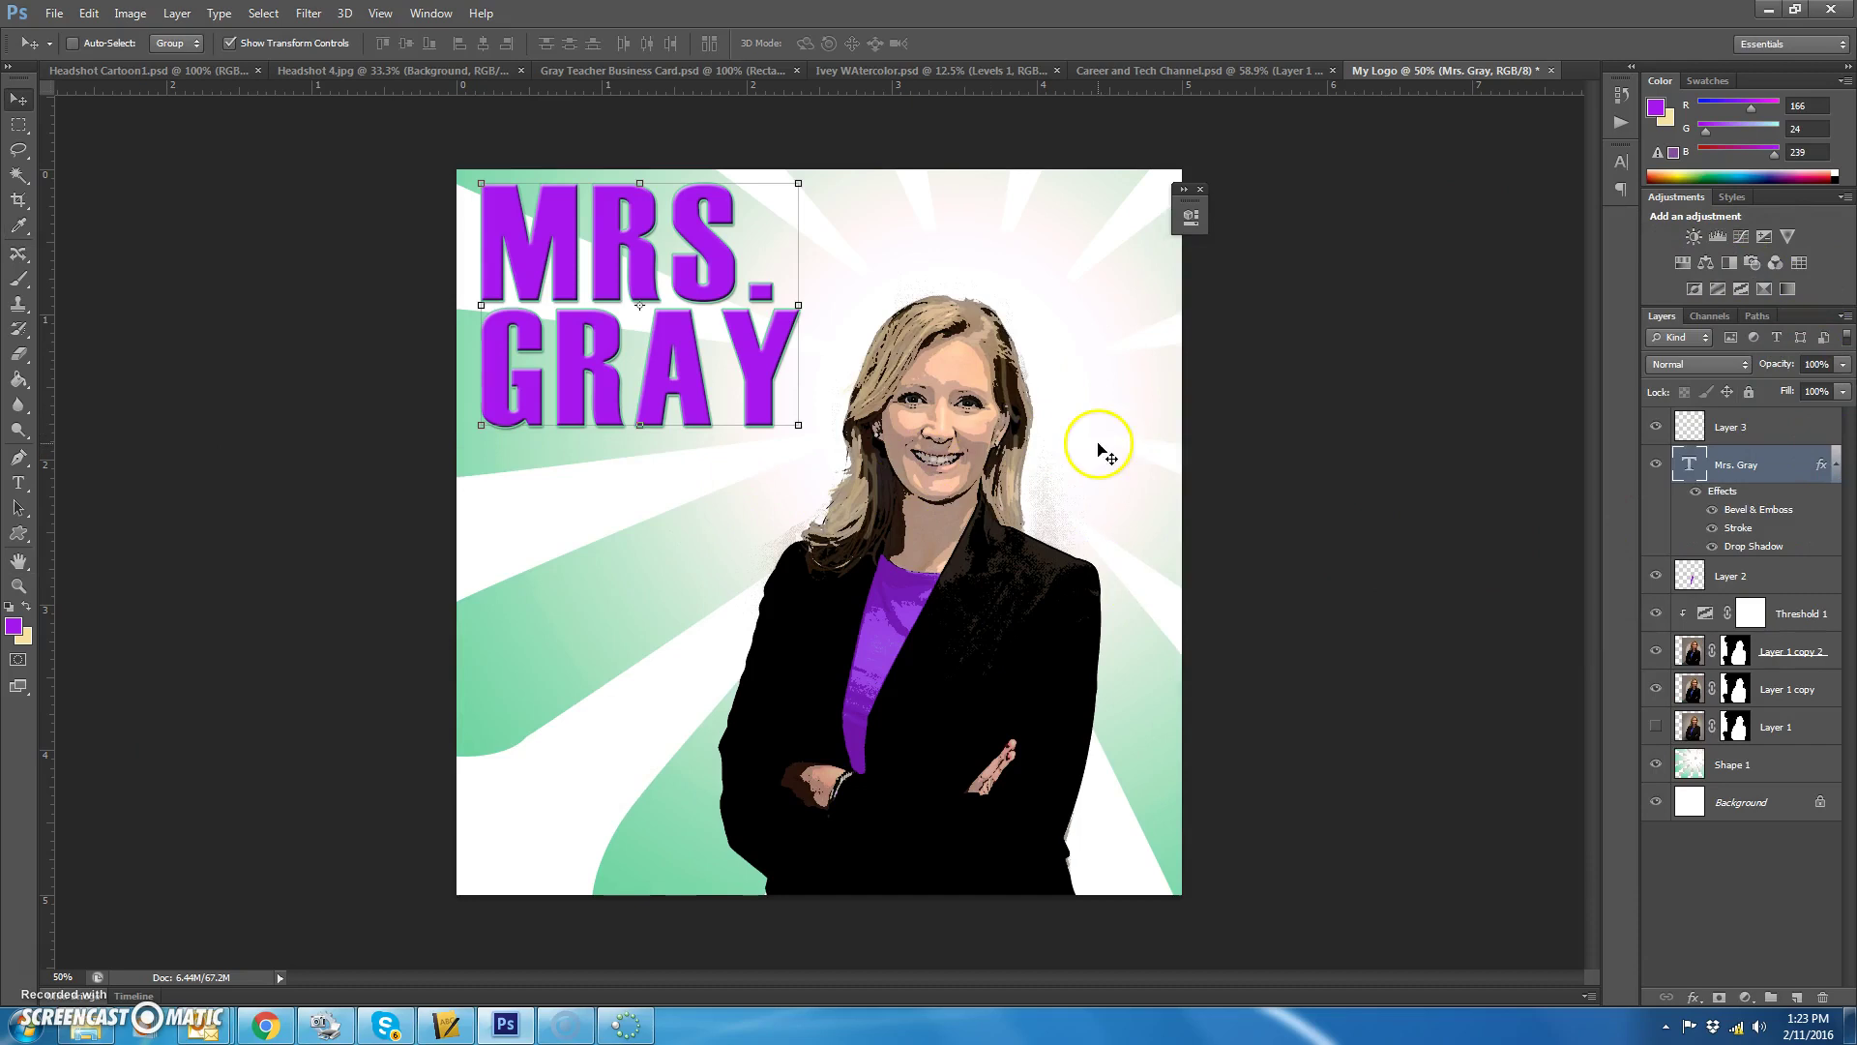
left_click(19, 125)
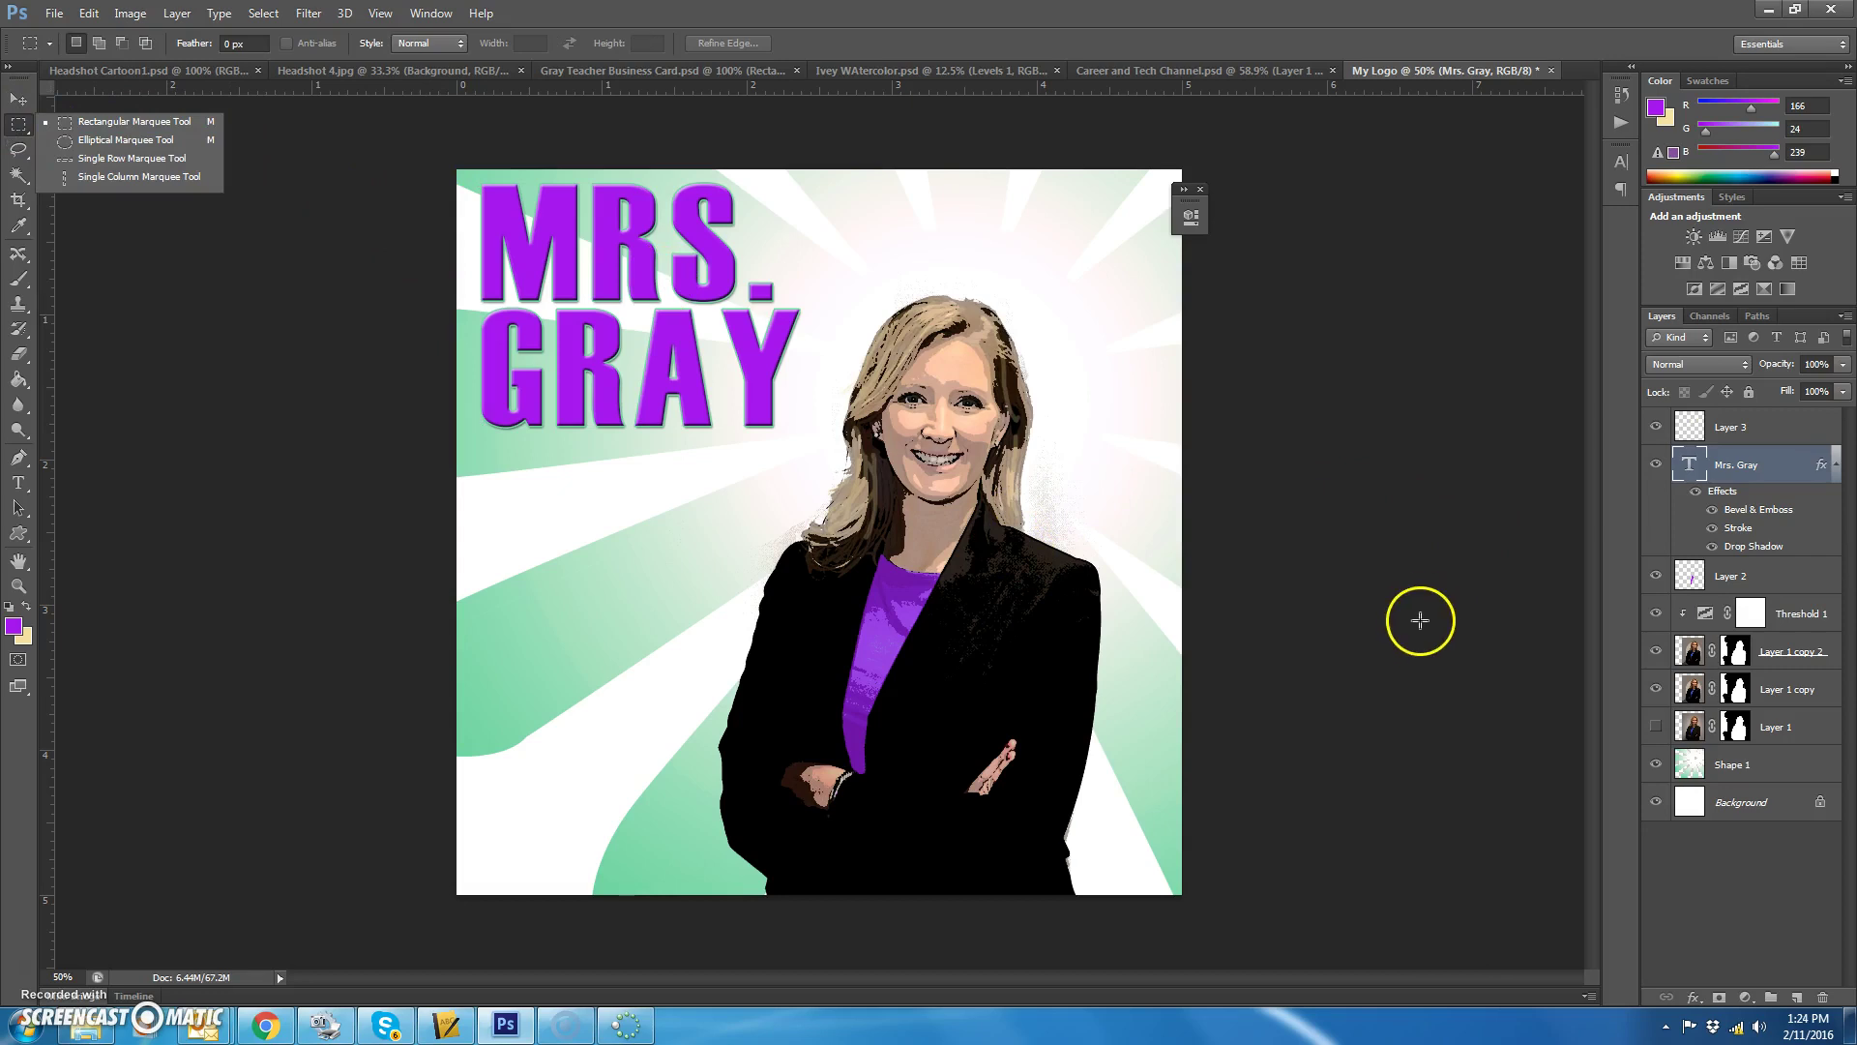
left_click(54, 17)
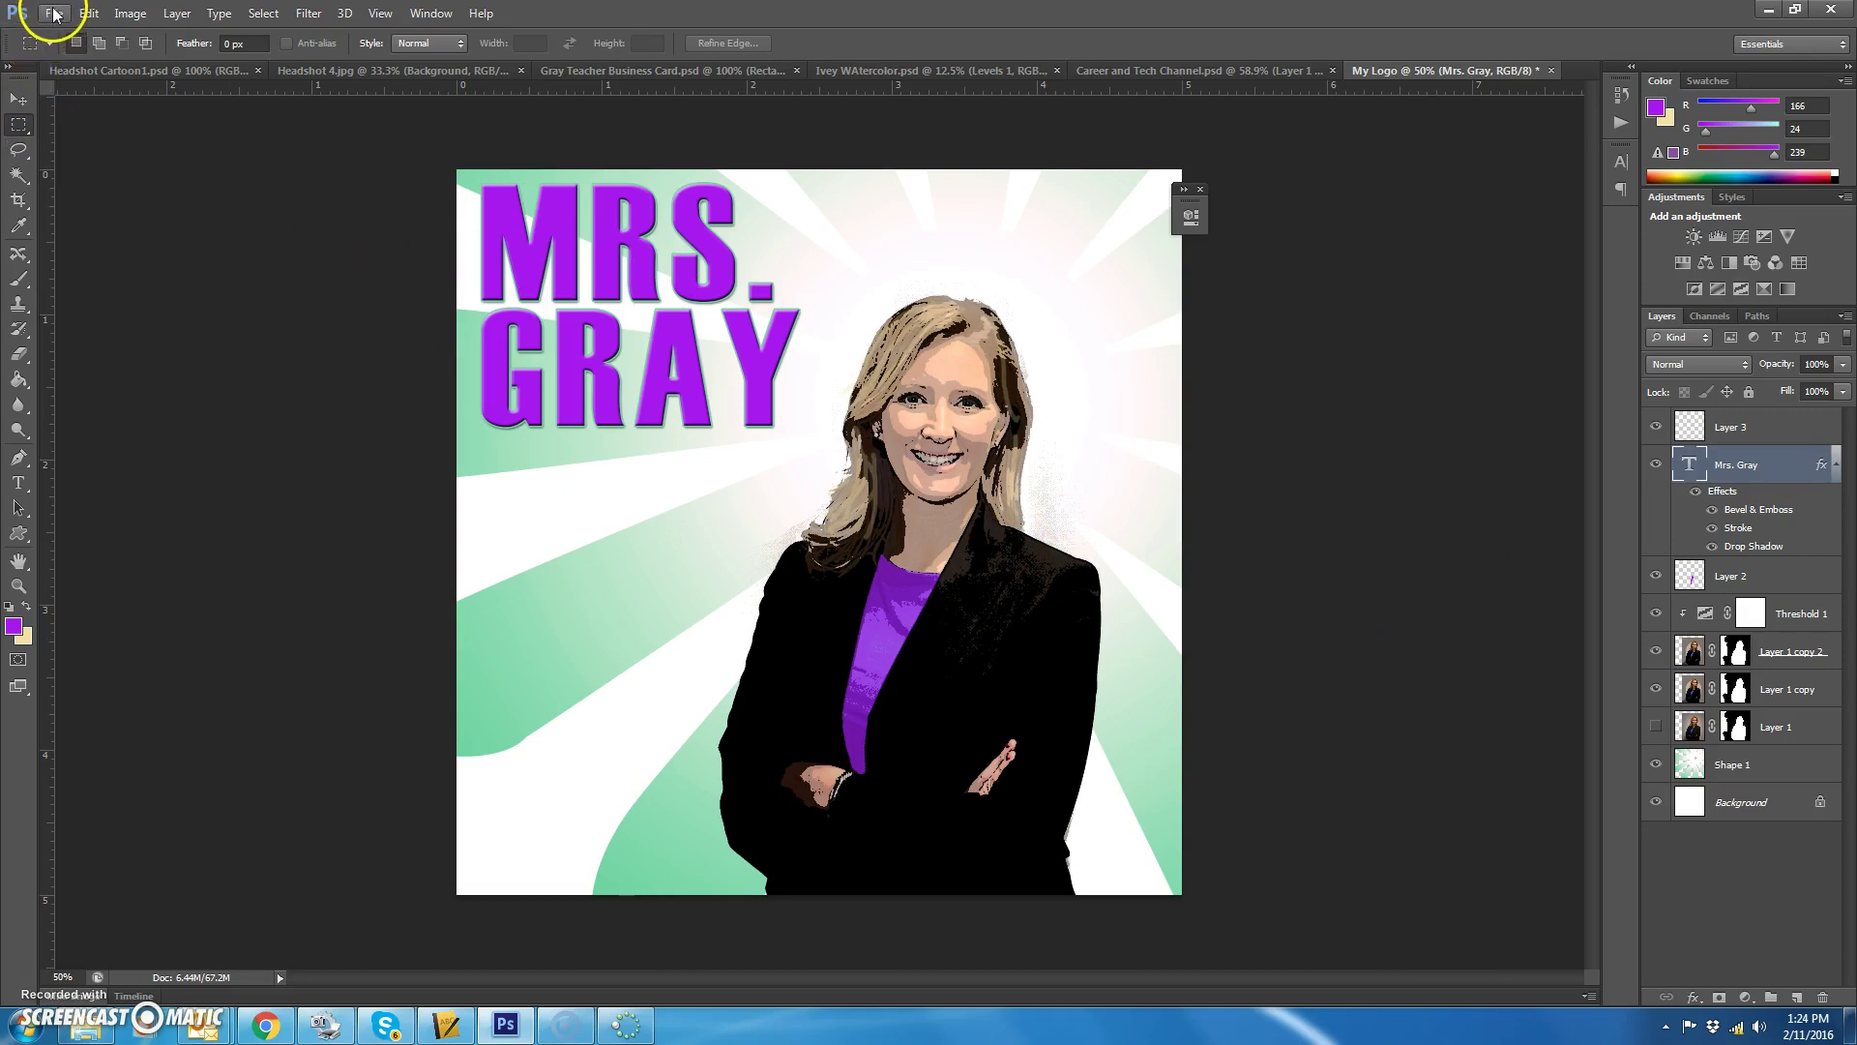